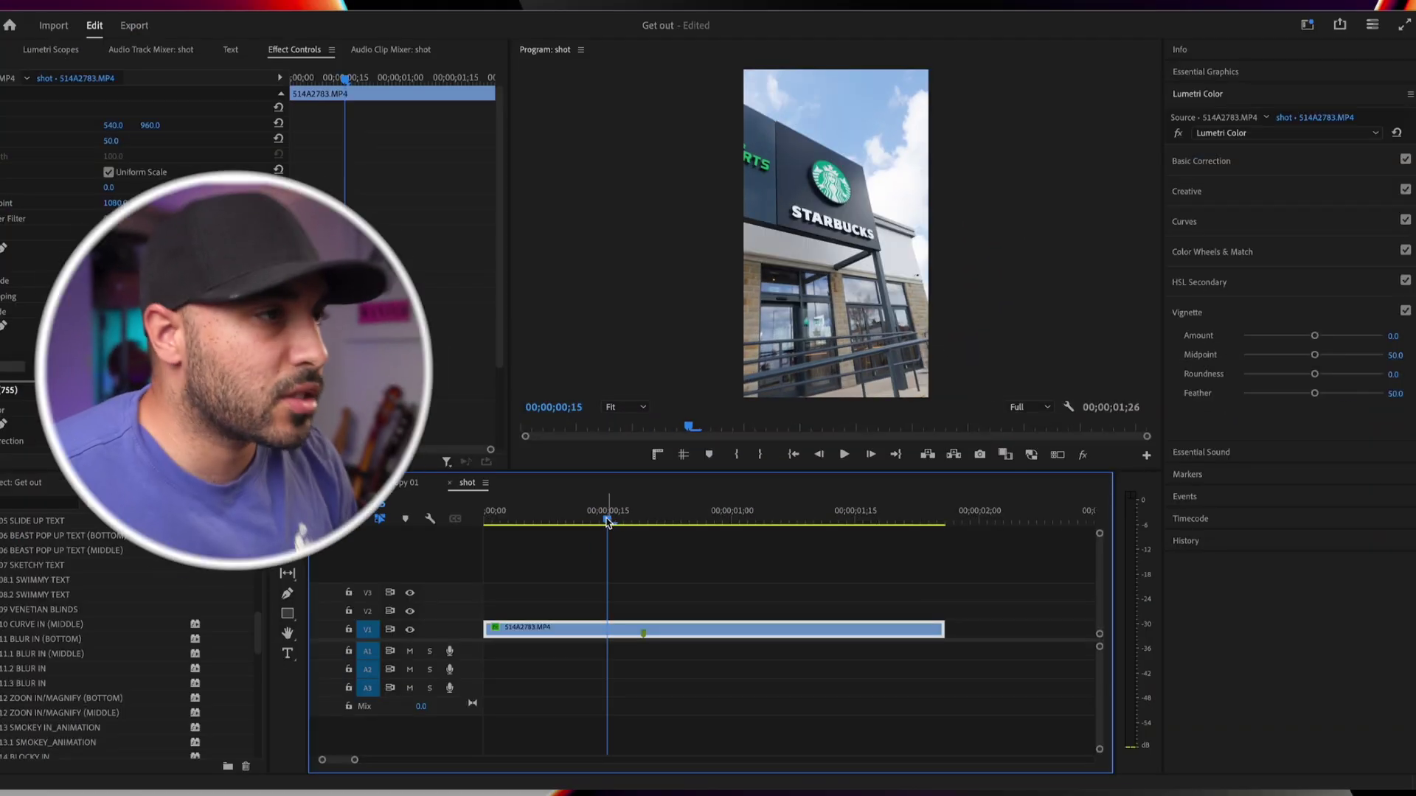
# Step: Place the playhead on the clip marker at 00;00;00;19 in the shot sequence
pyautogui.moveTo(608, 522); pyautogui.dragTo(642, 520)
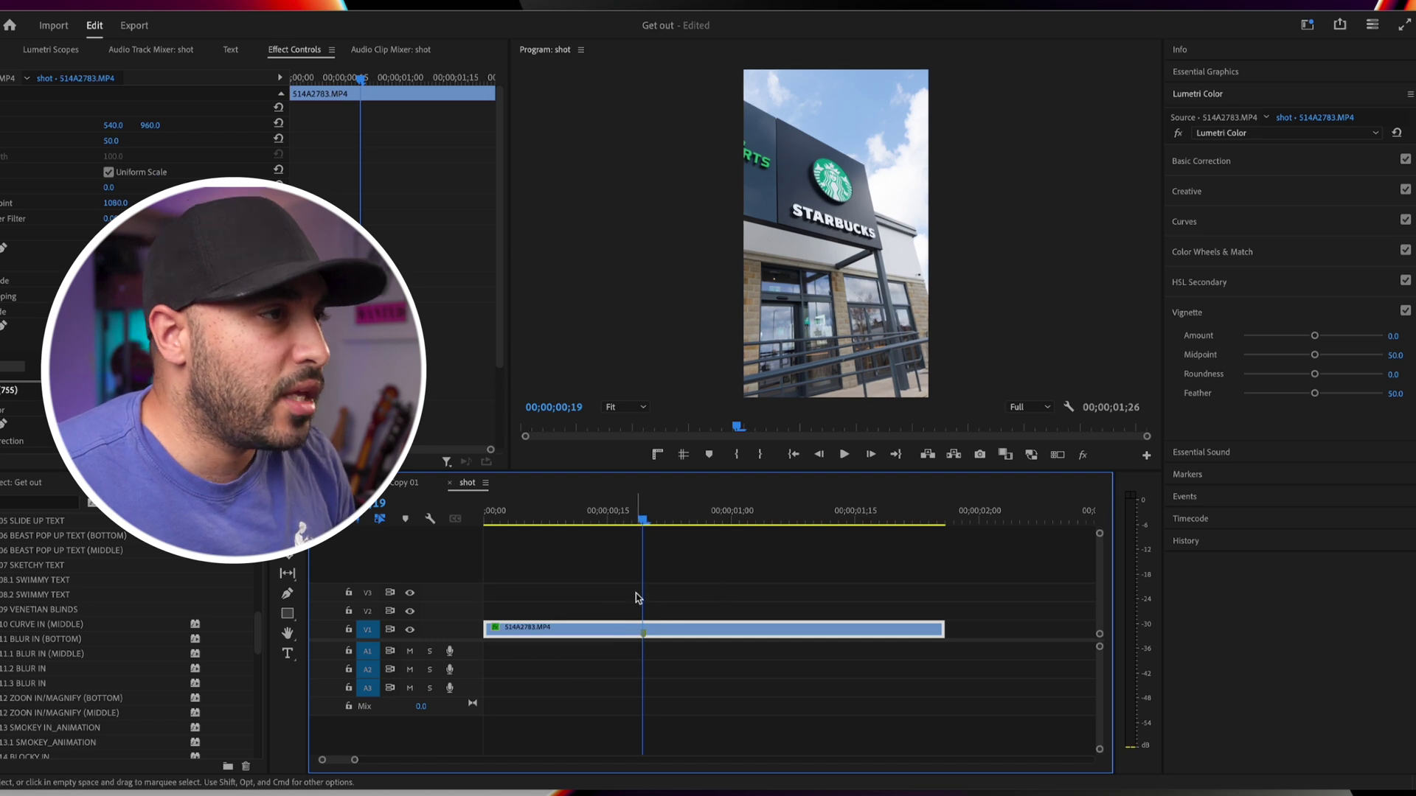
pyautogui.press('=')
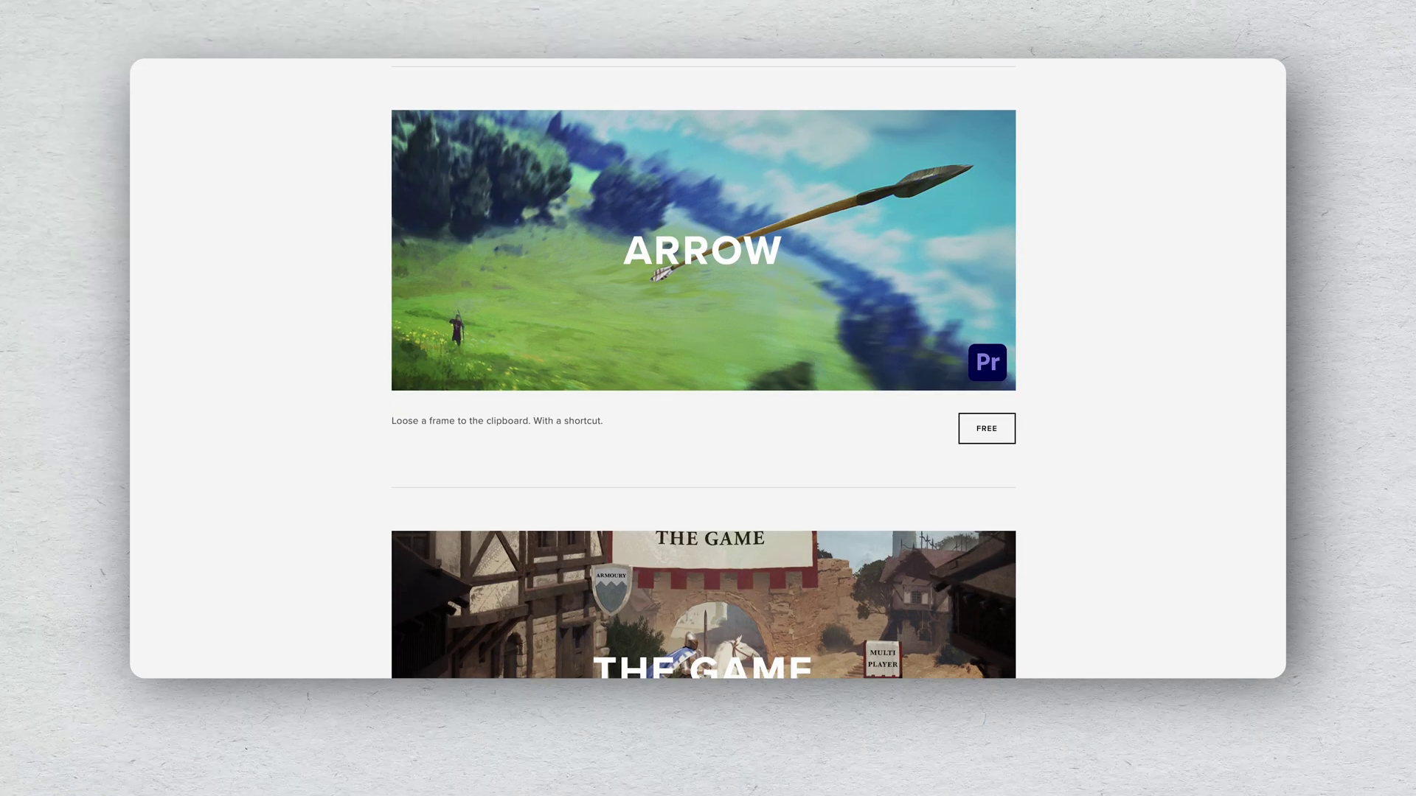
# Step: Open the page of the free Arrow extension for Premiere Pro and review its features
pyautogui.click(887, 297)
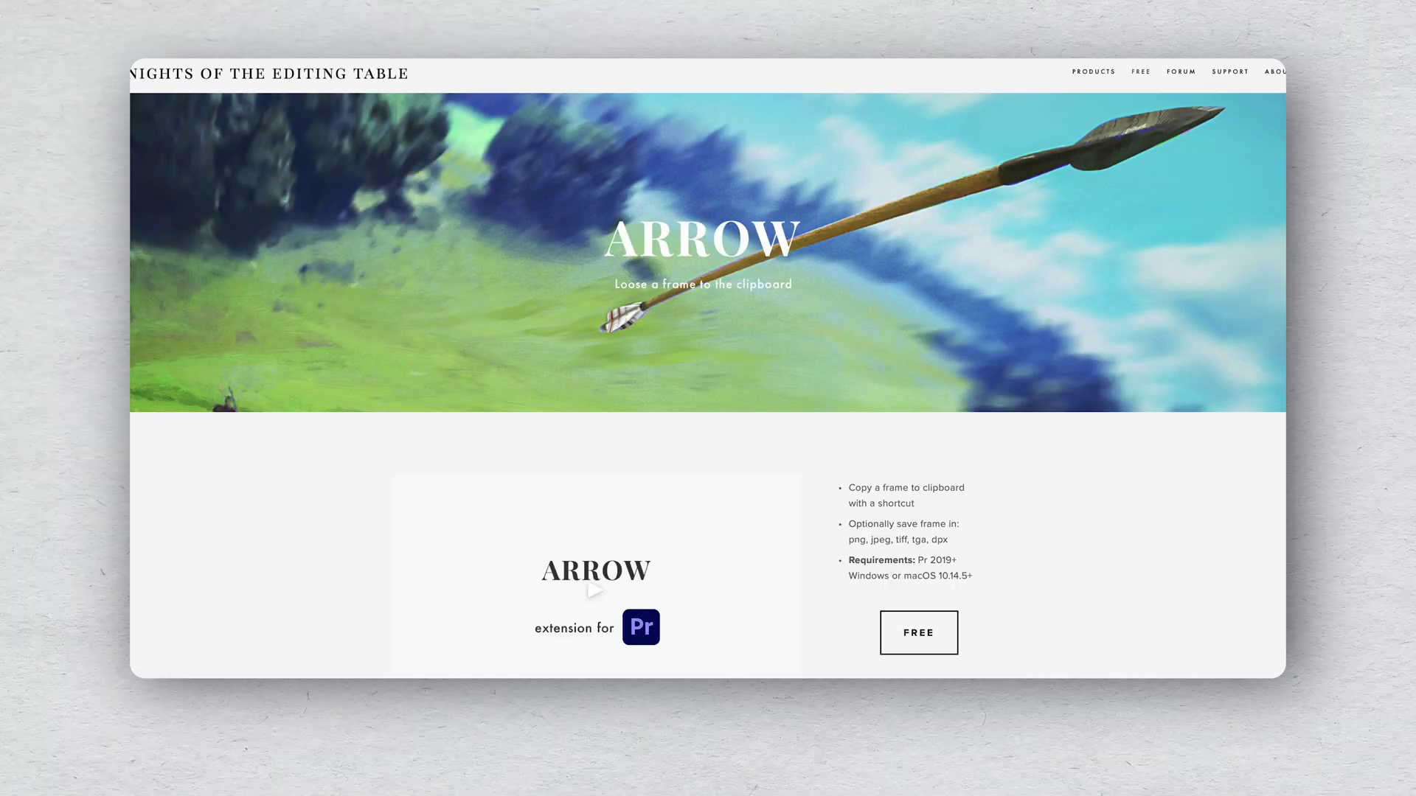
pyautogui.scroll(-4, 708, 368)
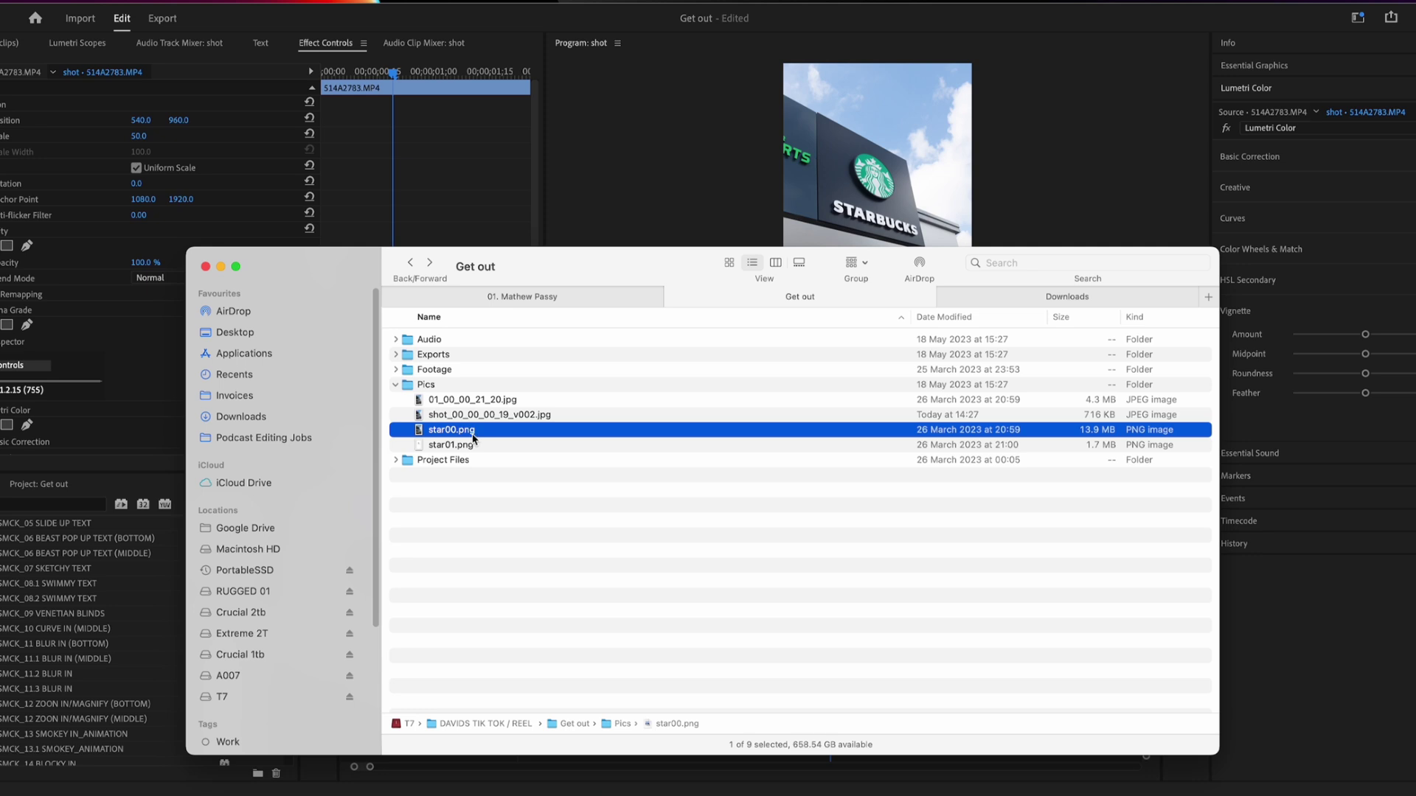
# Step: Preview star00.png from the Pics folder in Finder and compare it with the frame in Premiere Pro
pyautogui.press('space')
pyautogui.press('space')
pyautogui.press('super+Tab')
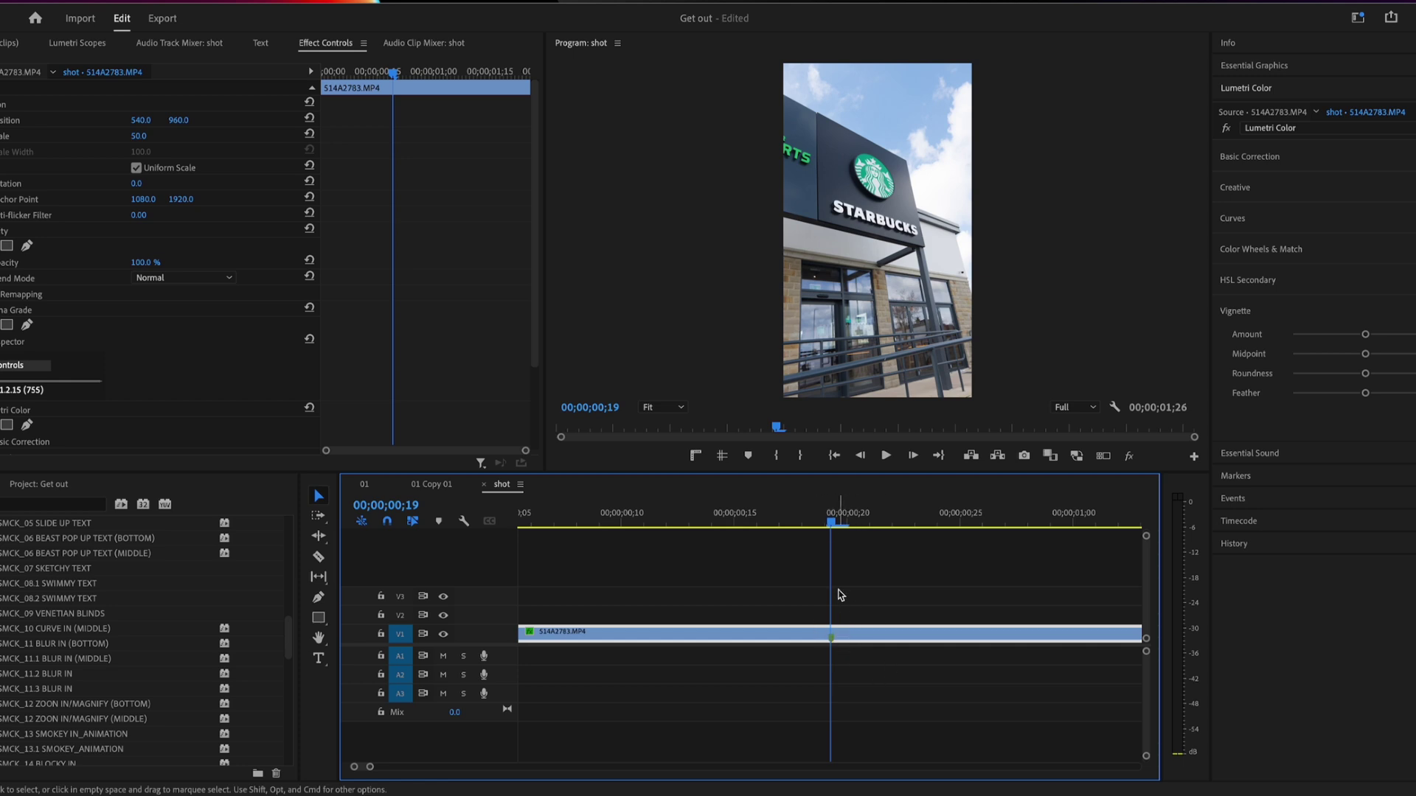
pyautogui.press('super+Tab')
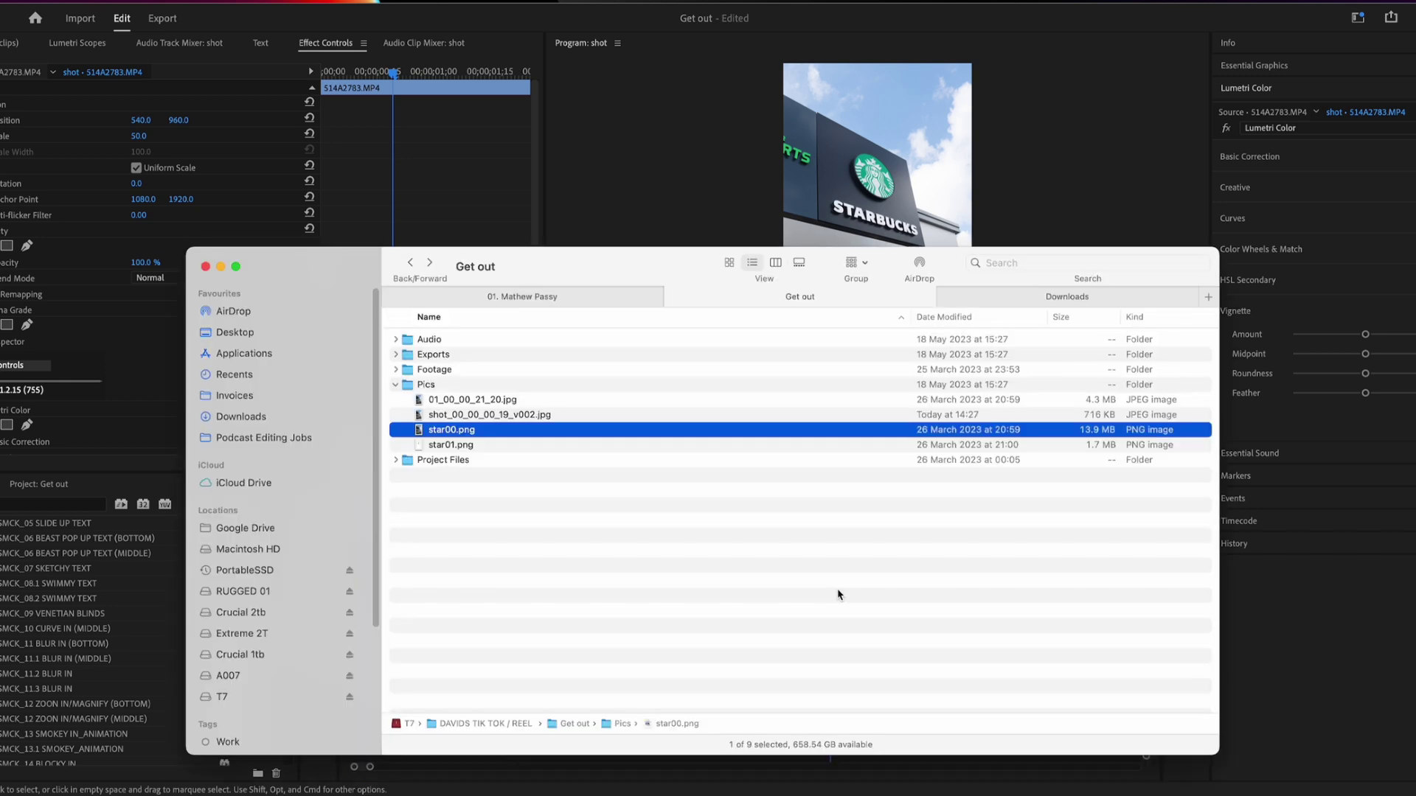
# Step: Open shot_00_00_00_19_v002.jpg from the Pics folder in Adobe Photoshop (Beta) and view the beta apps in Creative Cloud
pyautogui.rightClick(445, 434)
pyautogui.moveTo(480, 455)
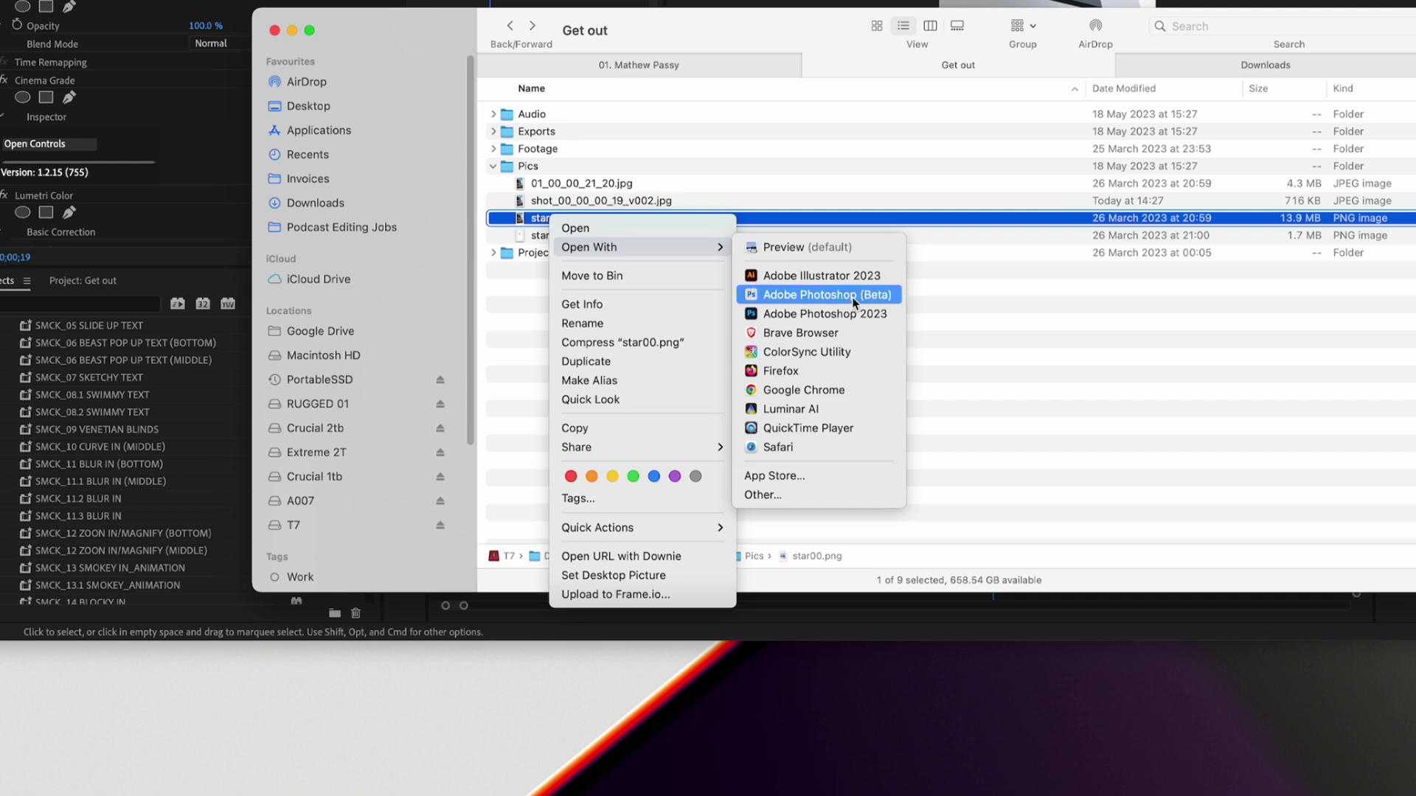
pyautogui.click(852, 298)
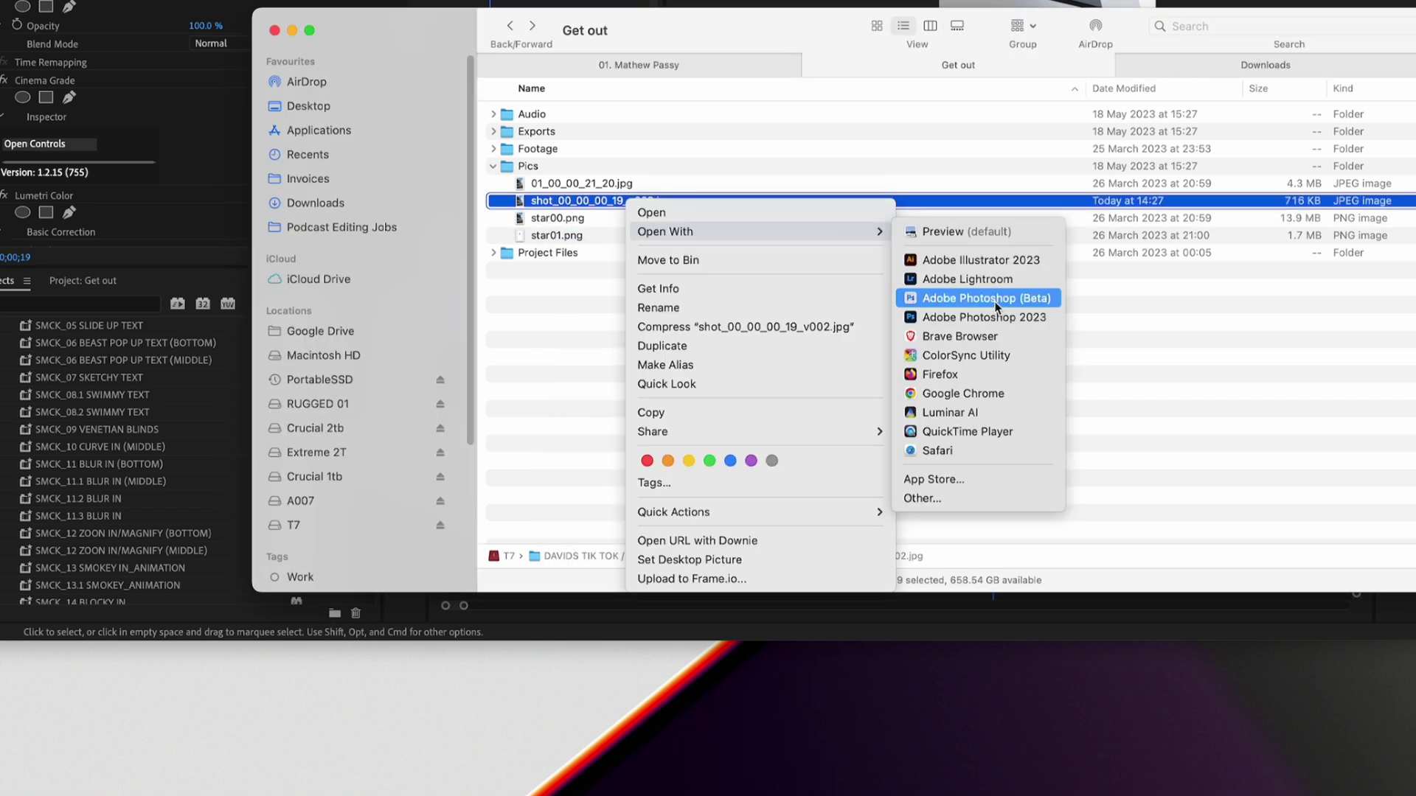
pyautogui.click(995, 309)
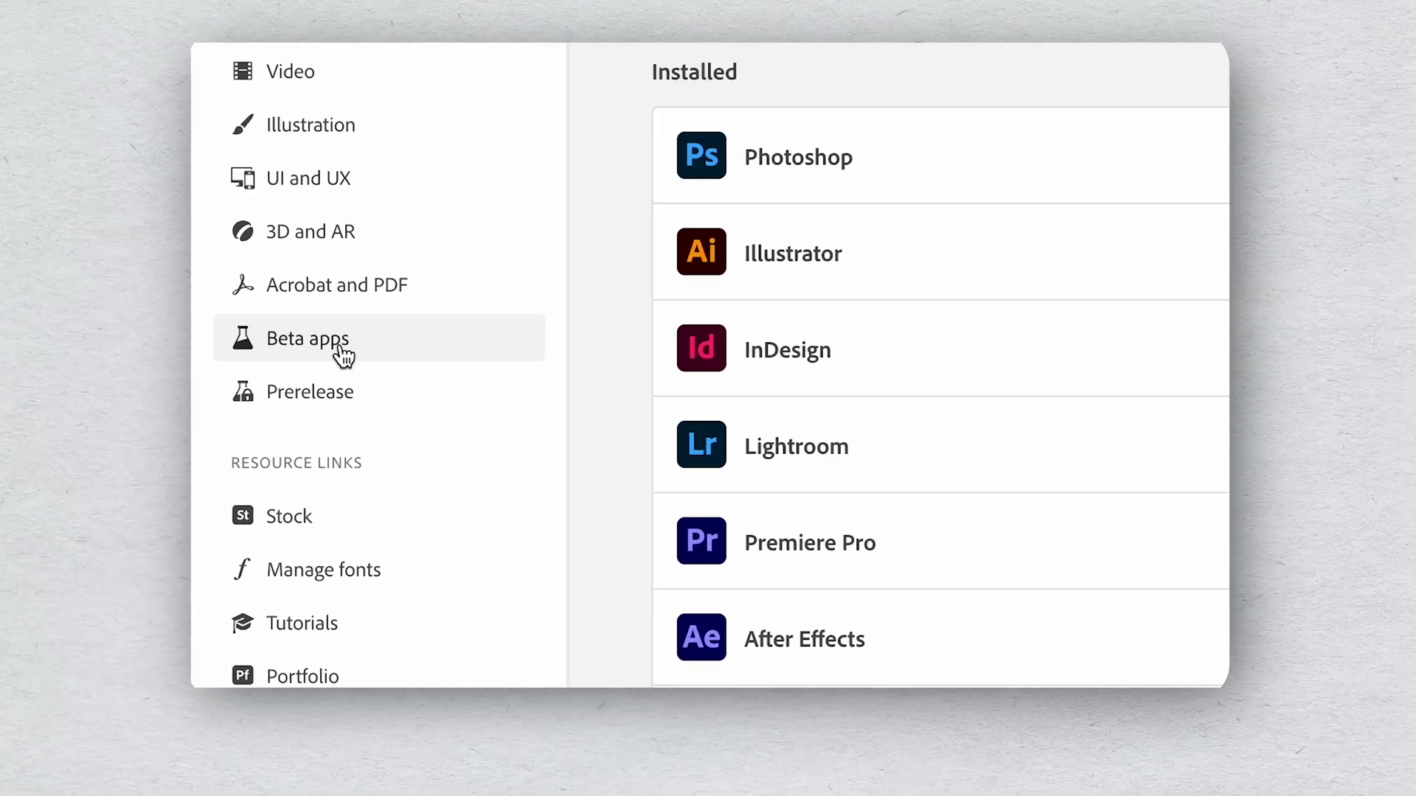
pyautogui.click(343, 356)
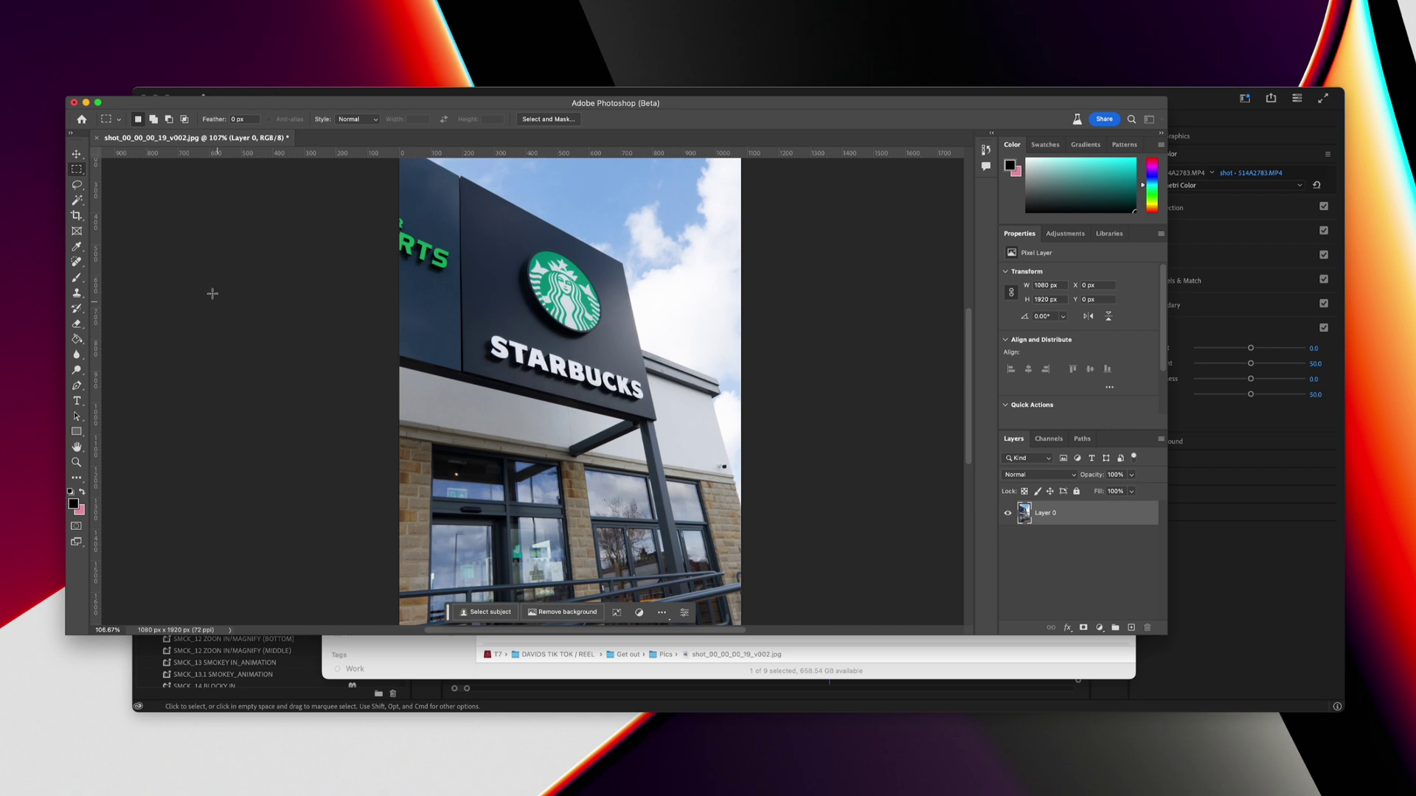
# Step: Lasso the round logo and STARBUCKS lettering on the sign and remove them with a Generative Fill using a blank prompt
pyautogui.click(78, 189)
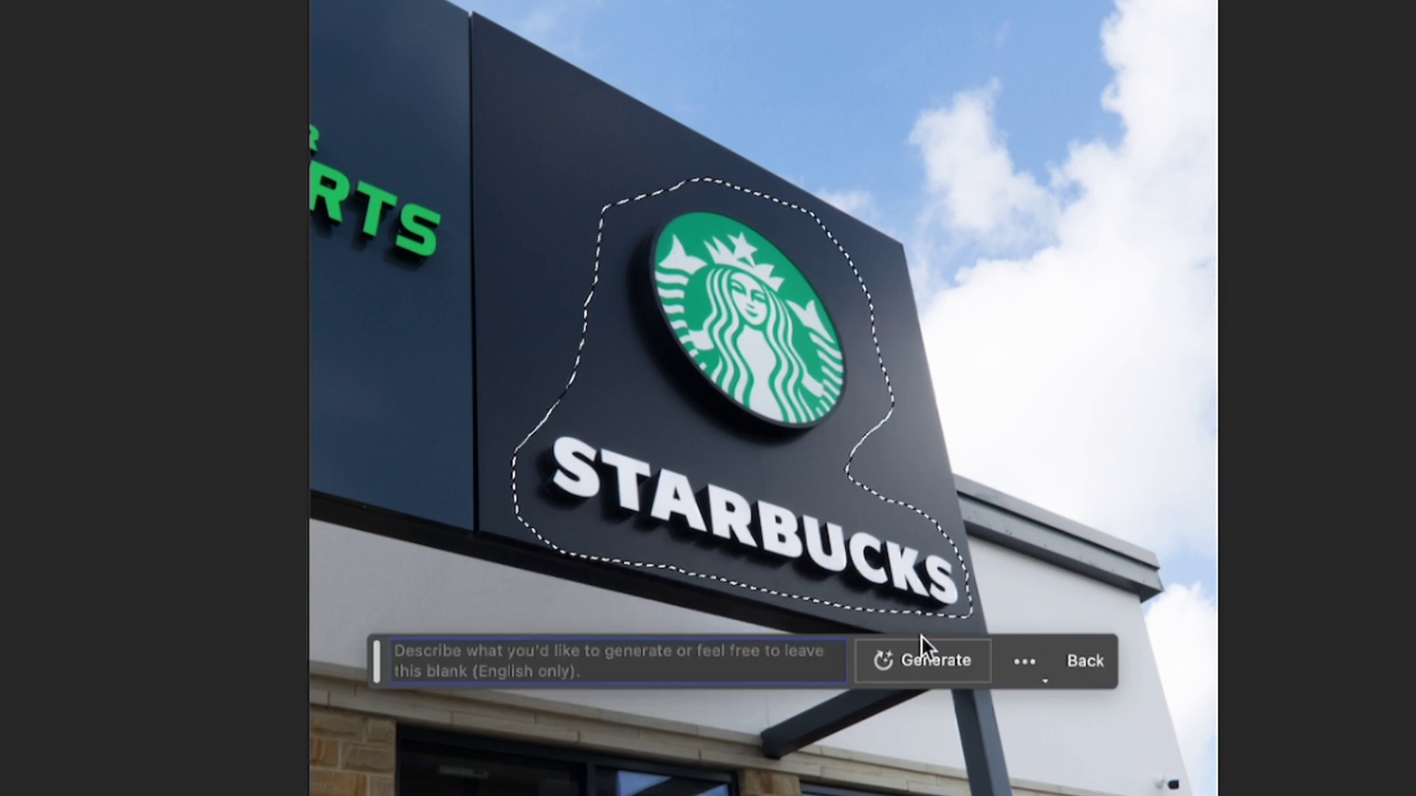
pyautogui.click(931, 660)
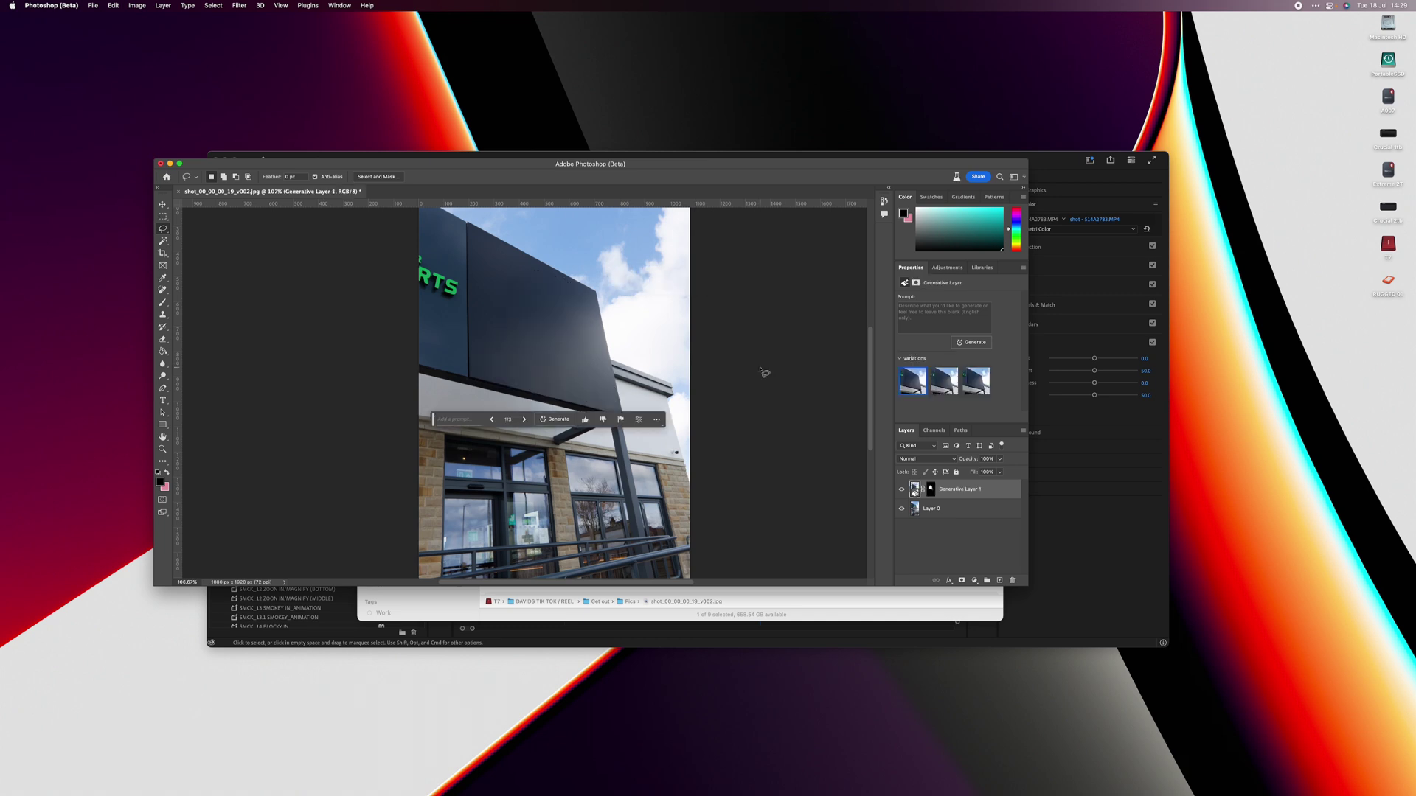
pyautogui.scroll(5, 515, 345)
pyautogui.scroll(-3, 538, 342)
pyautogui.scroll(-3, 593, 343)
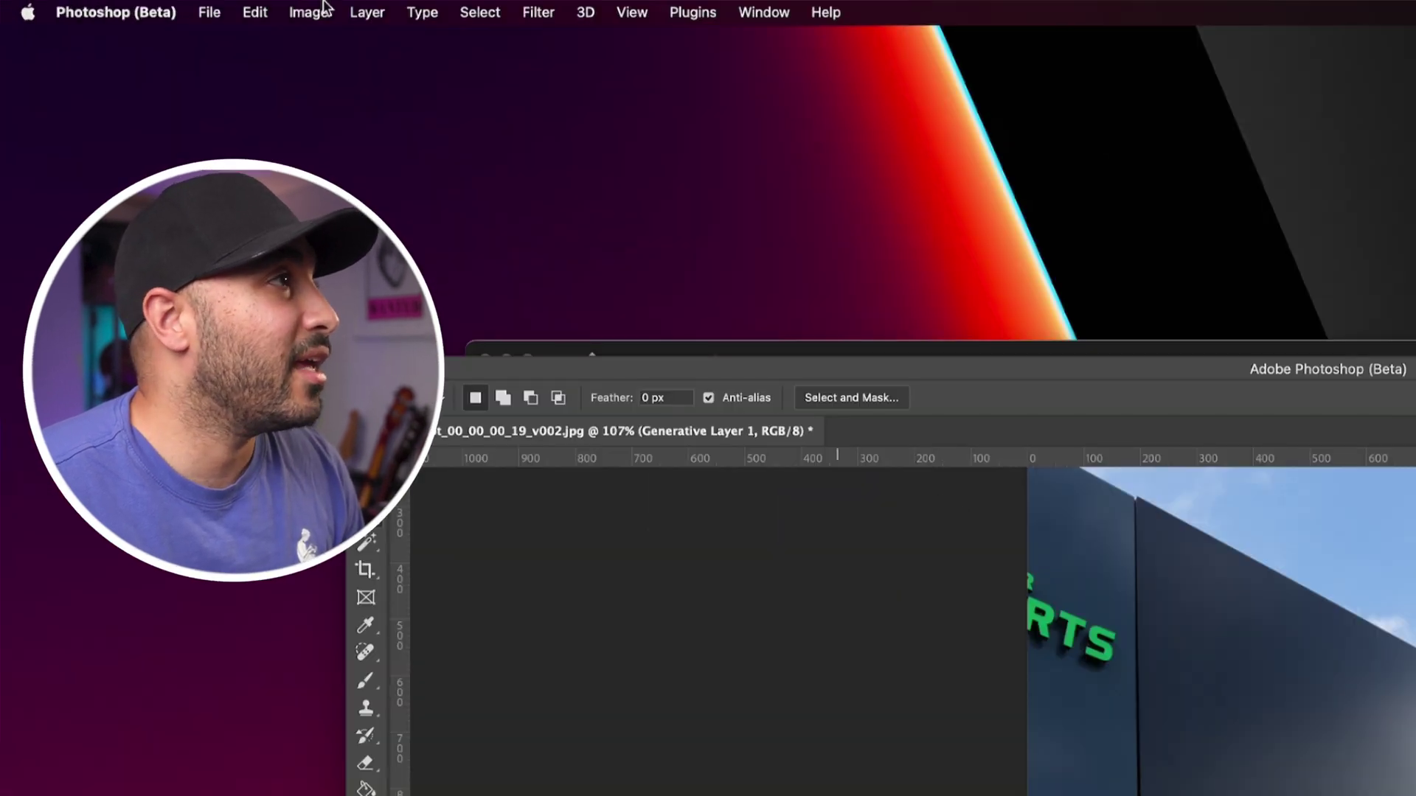
# Step: Export the image without the logo as shot_00_00_00_19_v002.png into the Get out project's Pics folder
pyautogui.click(93, 5)
pyautogui.moveTo(308, 350)
pyautogui.click(575, 351)
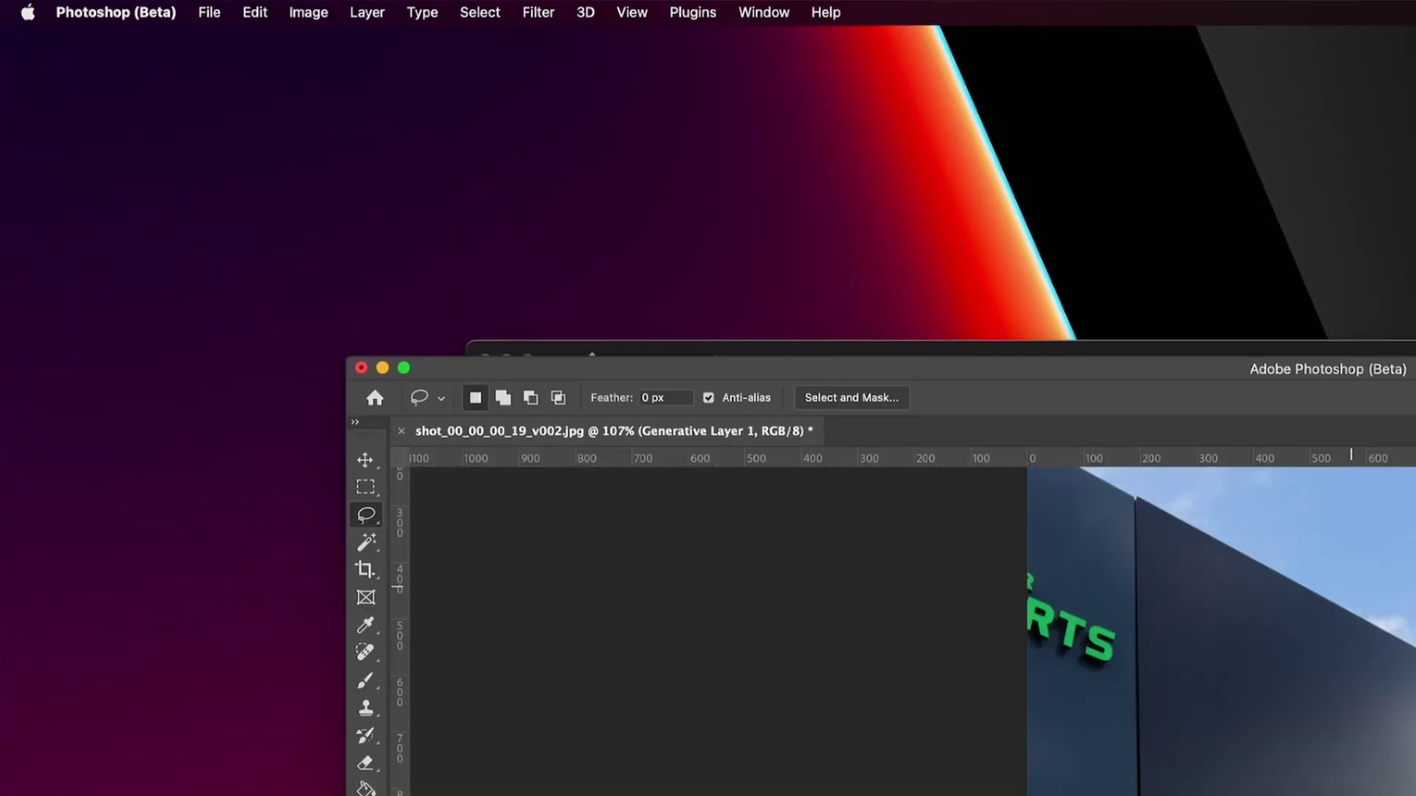
pyautogui.press('super+Tab')
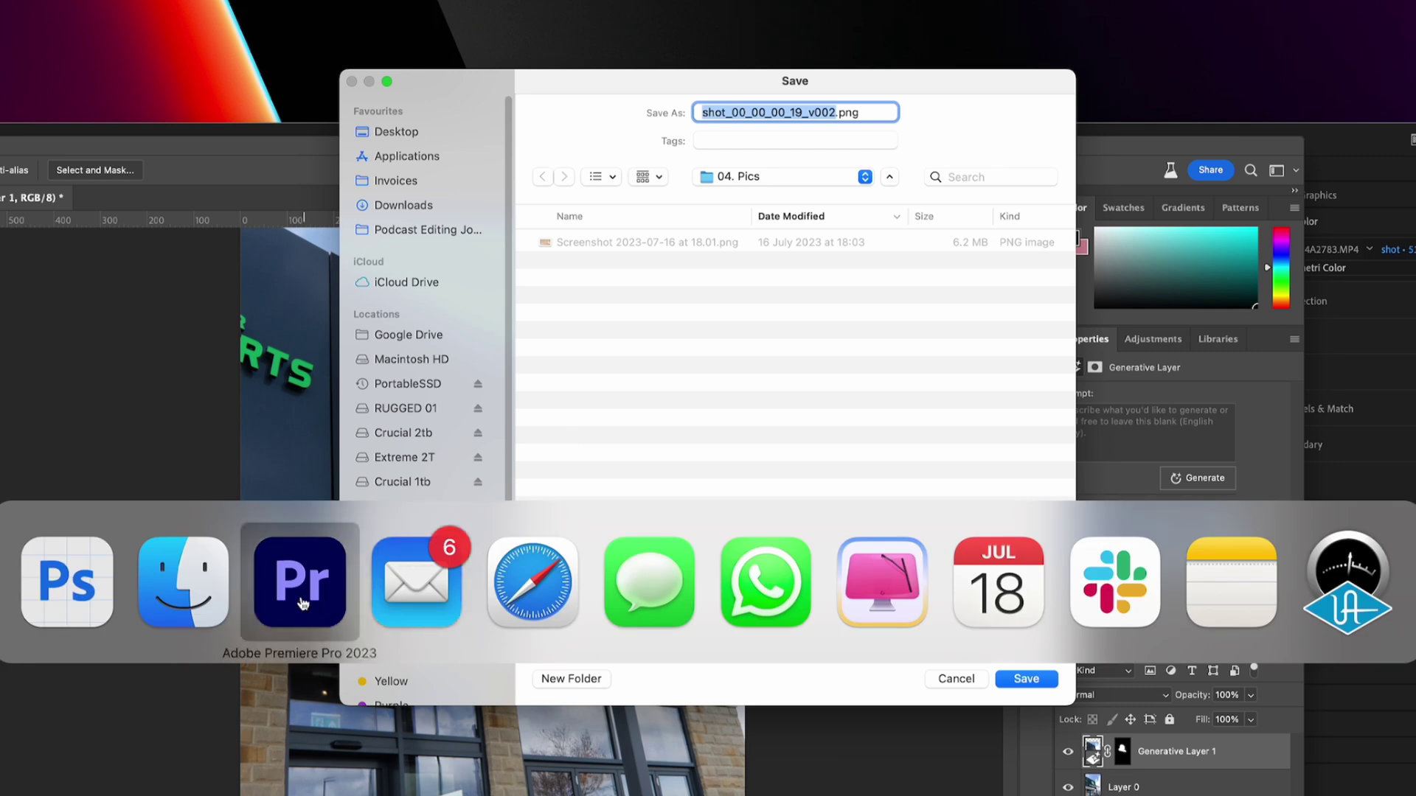
pyautogui.press('super+shift+Tab')
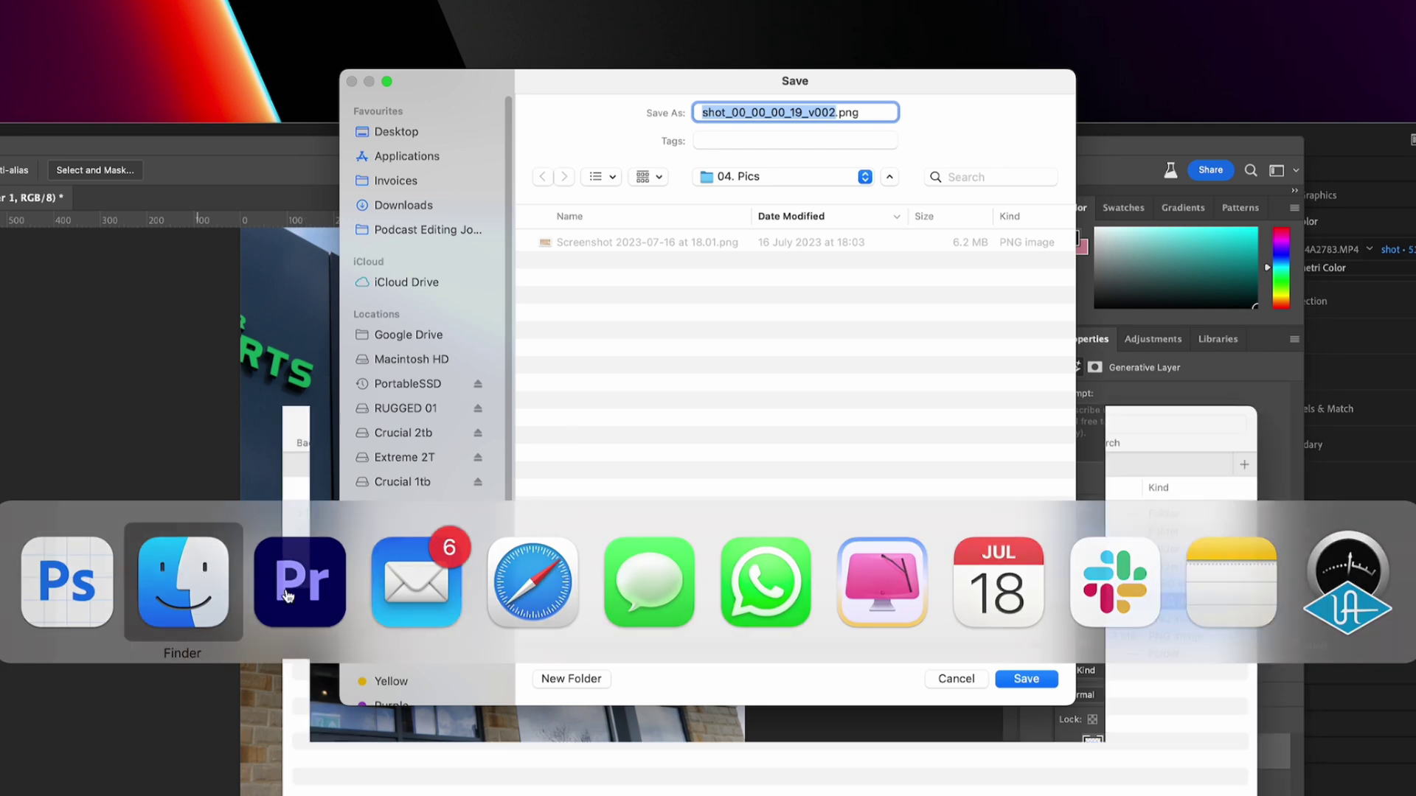
pyautogui.click(446, 727)
pyautogui.moveTo(335, 567); pyautogui.dragTo(686, 331)
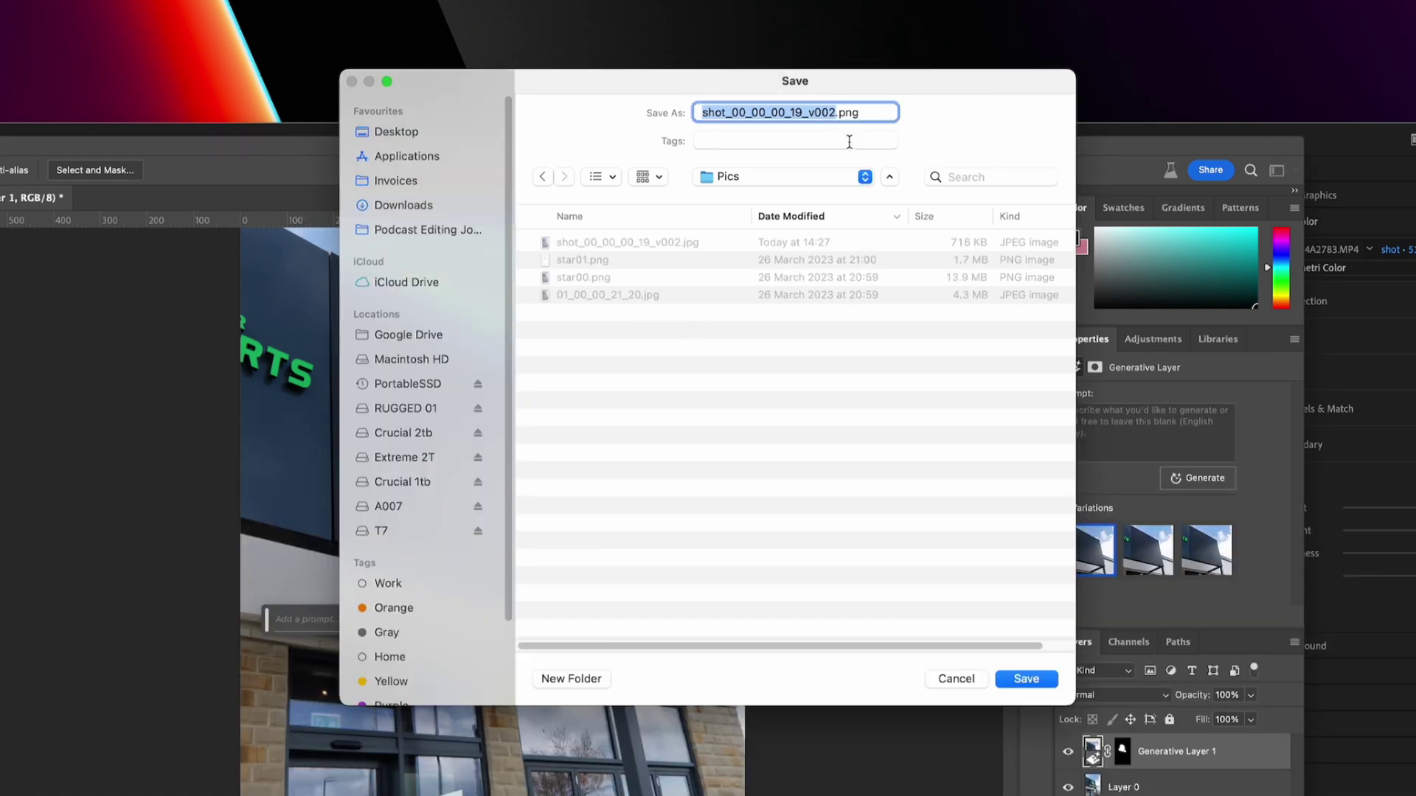
pyautogui.press('Return')
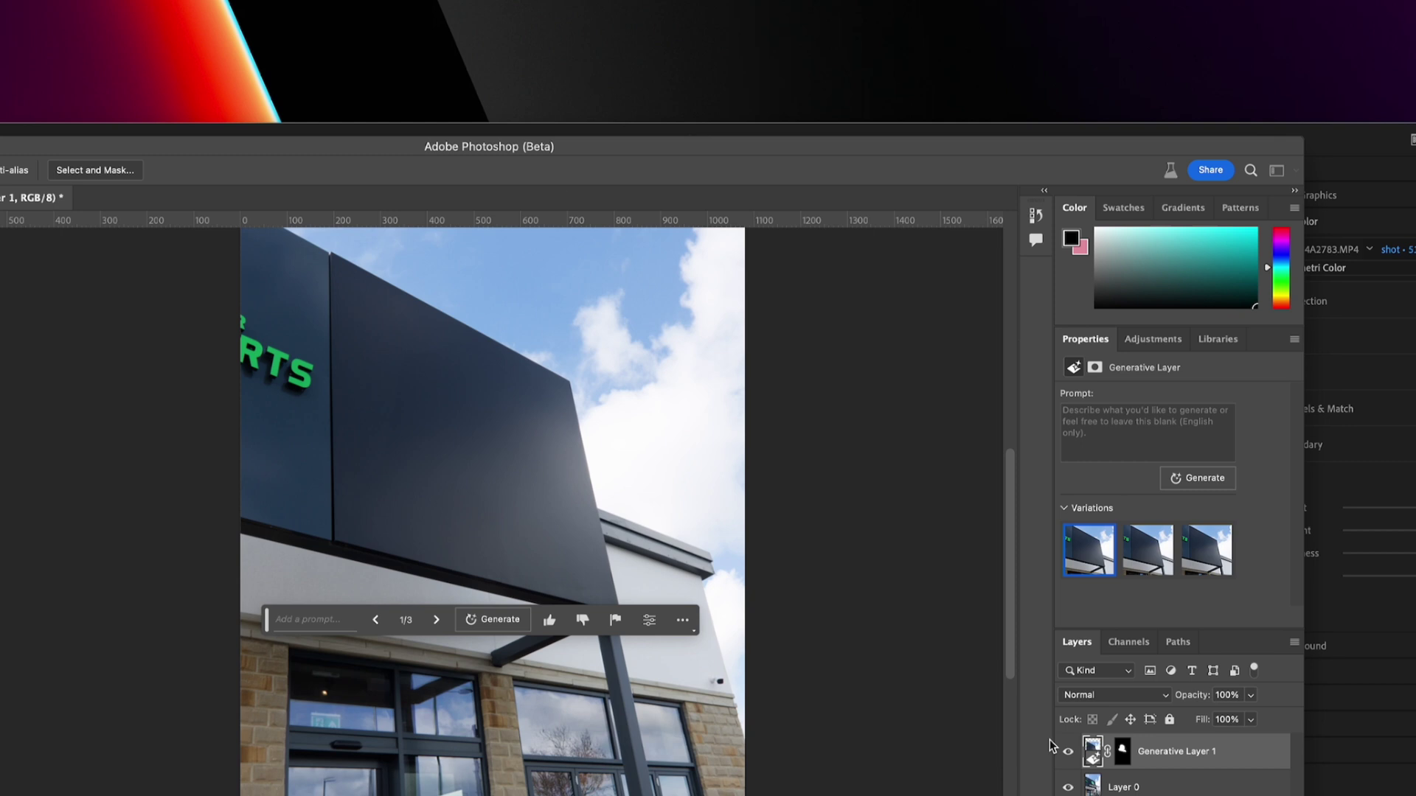
# Step: Hide Generative Layer 1 and select the round logo and STARBUCKS lettering on Layer 0 with the Object Selection Tool
pyautogui.click(1068, 752)
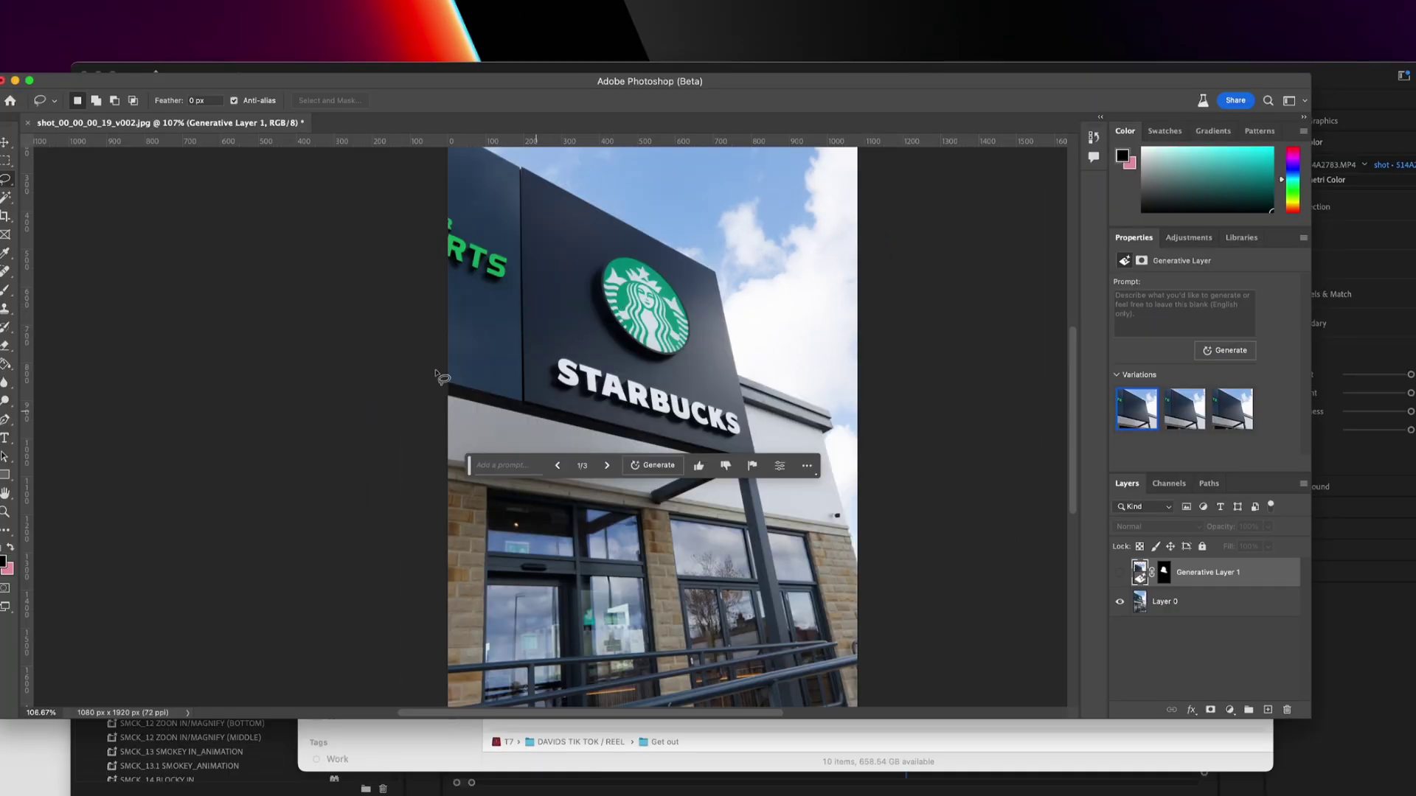
pyautogui.click(6, 197)
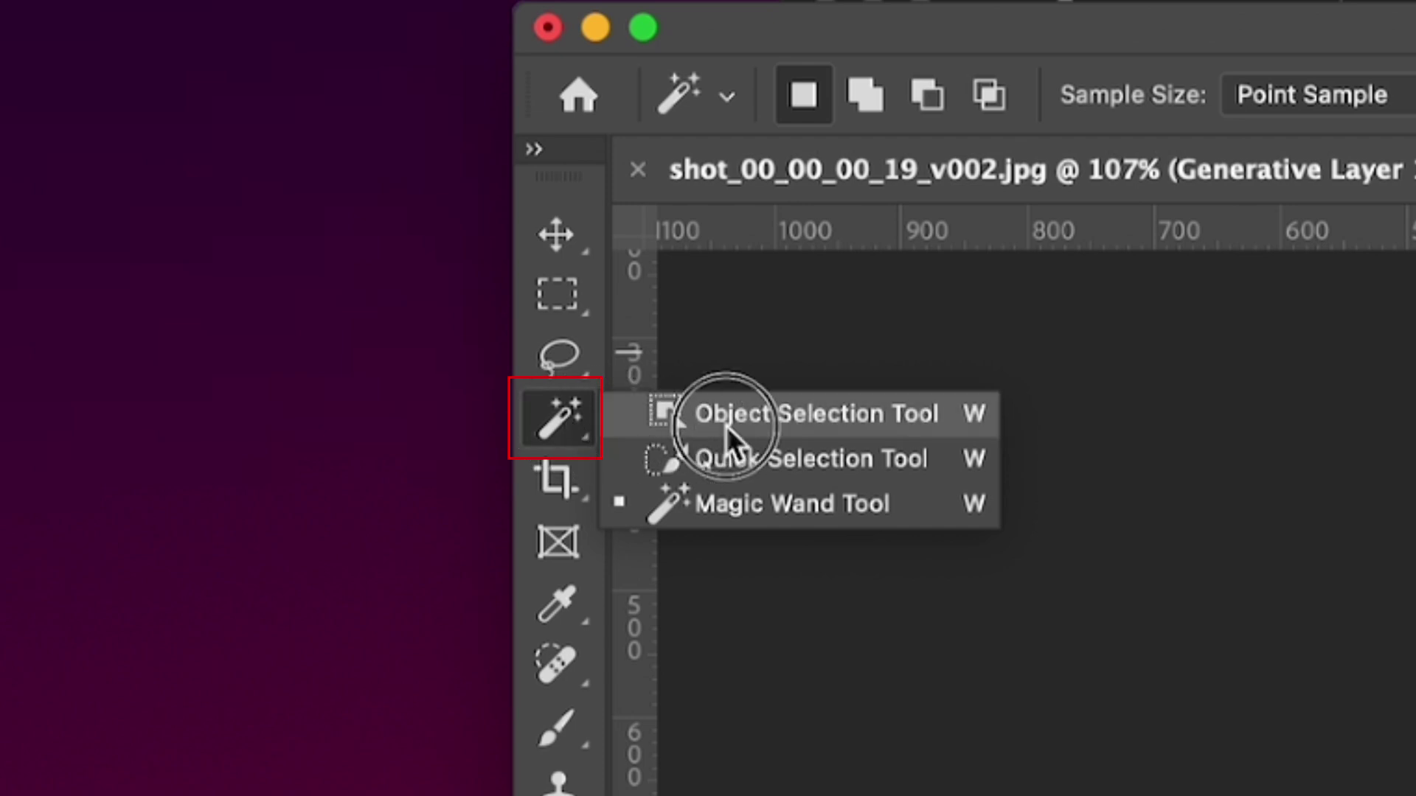
pyautogui.moveTo(735, 422); pyautogui.dragTo(735, 422)
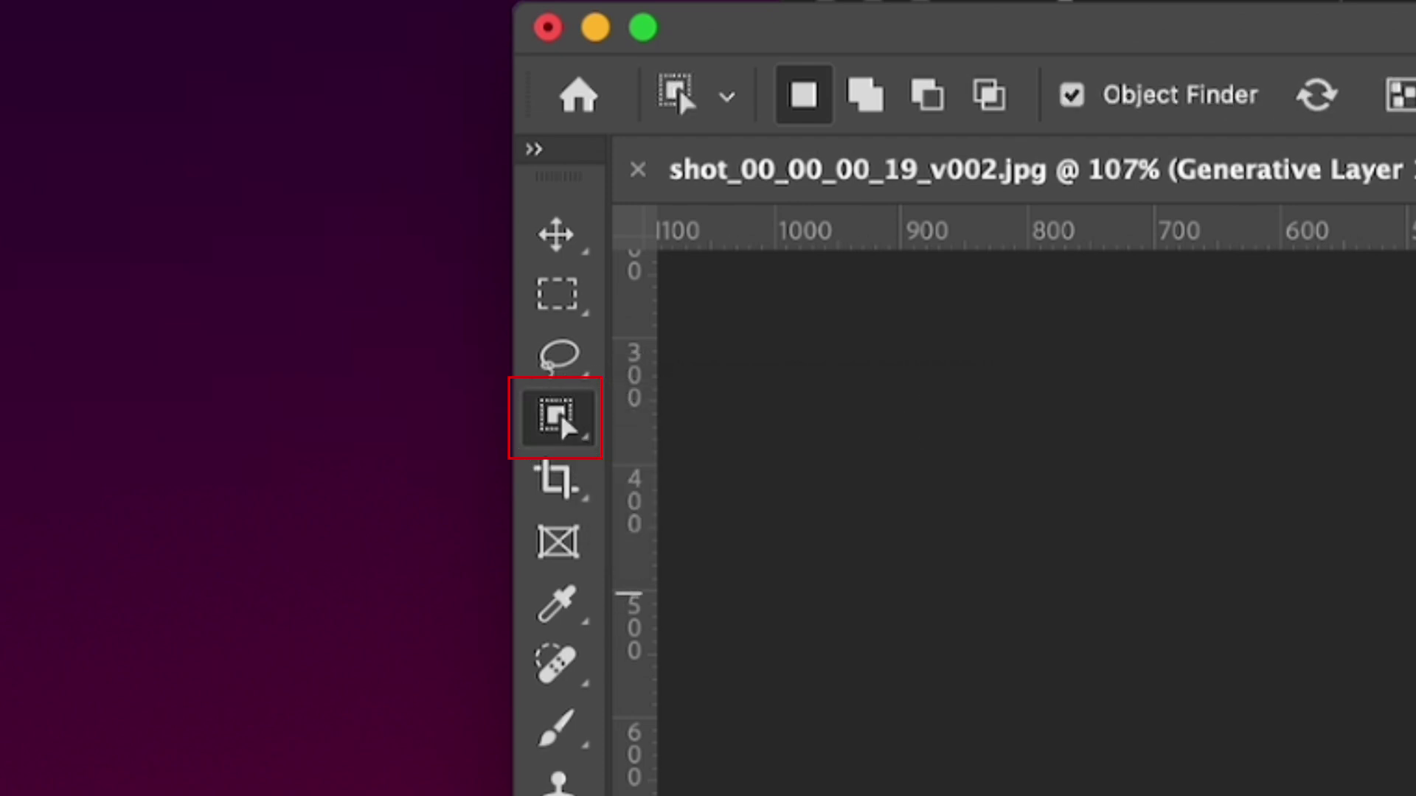
pyautogui.click(656, 413)
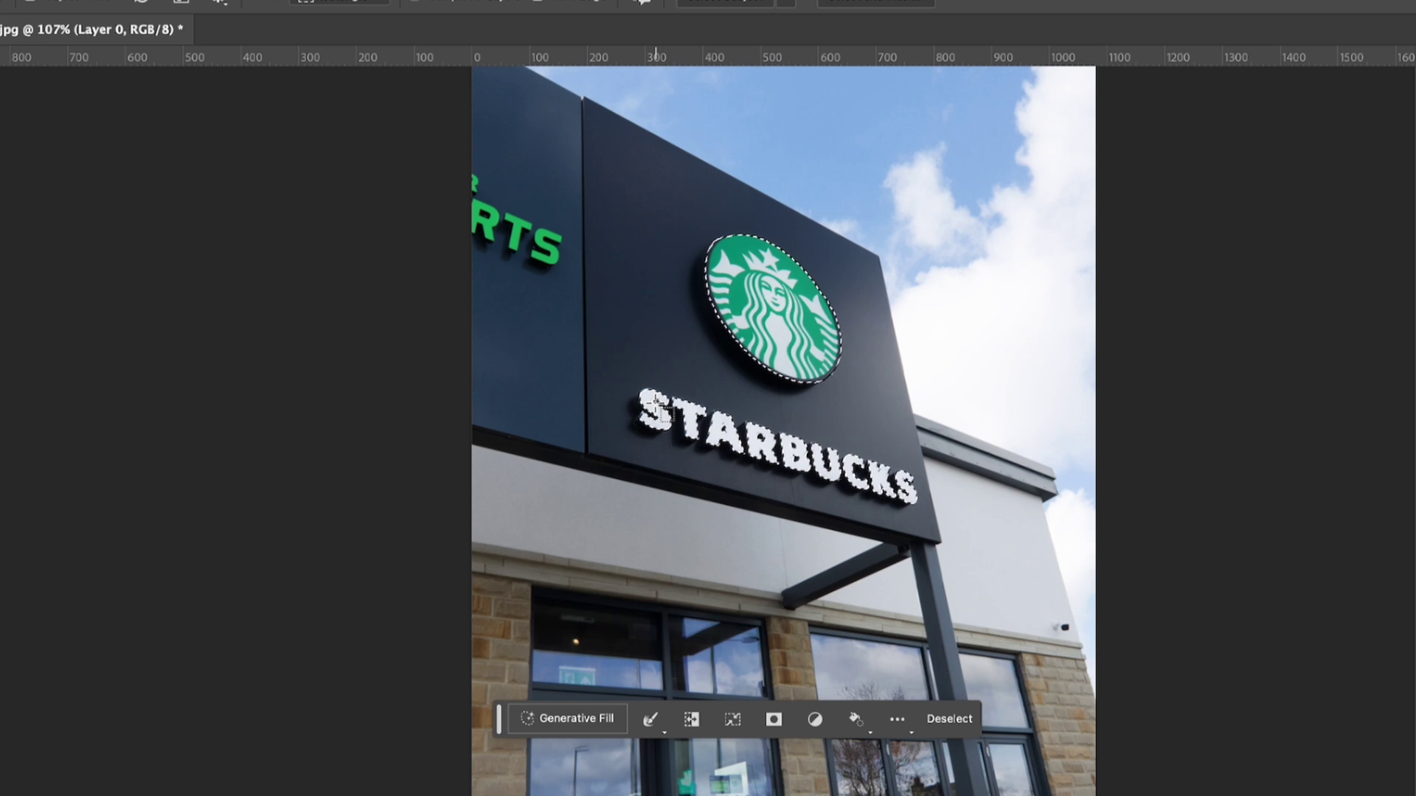
# Step: Open Select and Mask for the sign selection and add the dark lower-left side of the round logo
pyautogui.rightClick(778, 325)
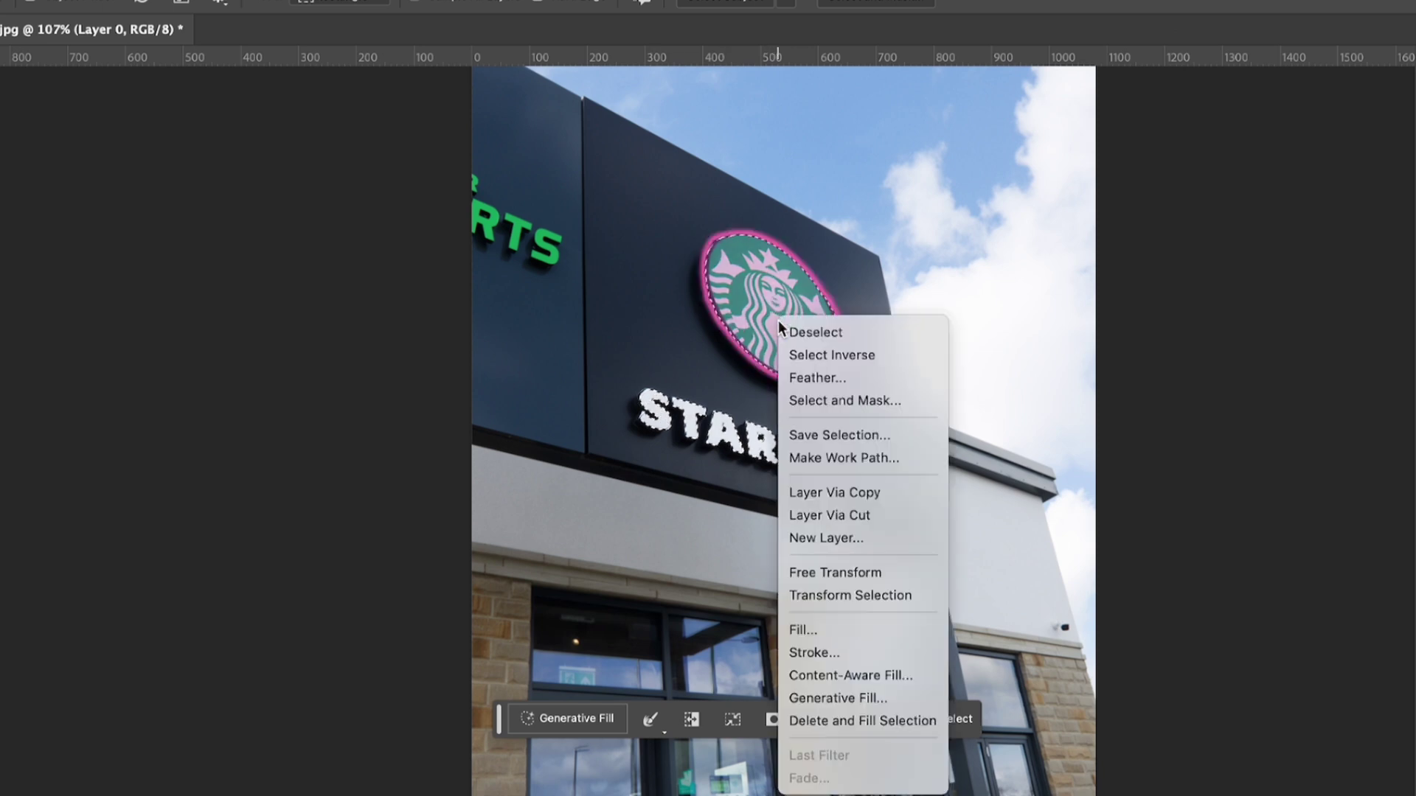
pyautogui.click(847, 404)
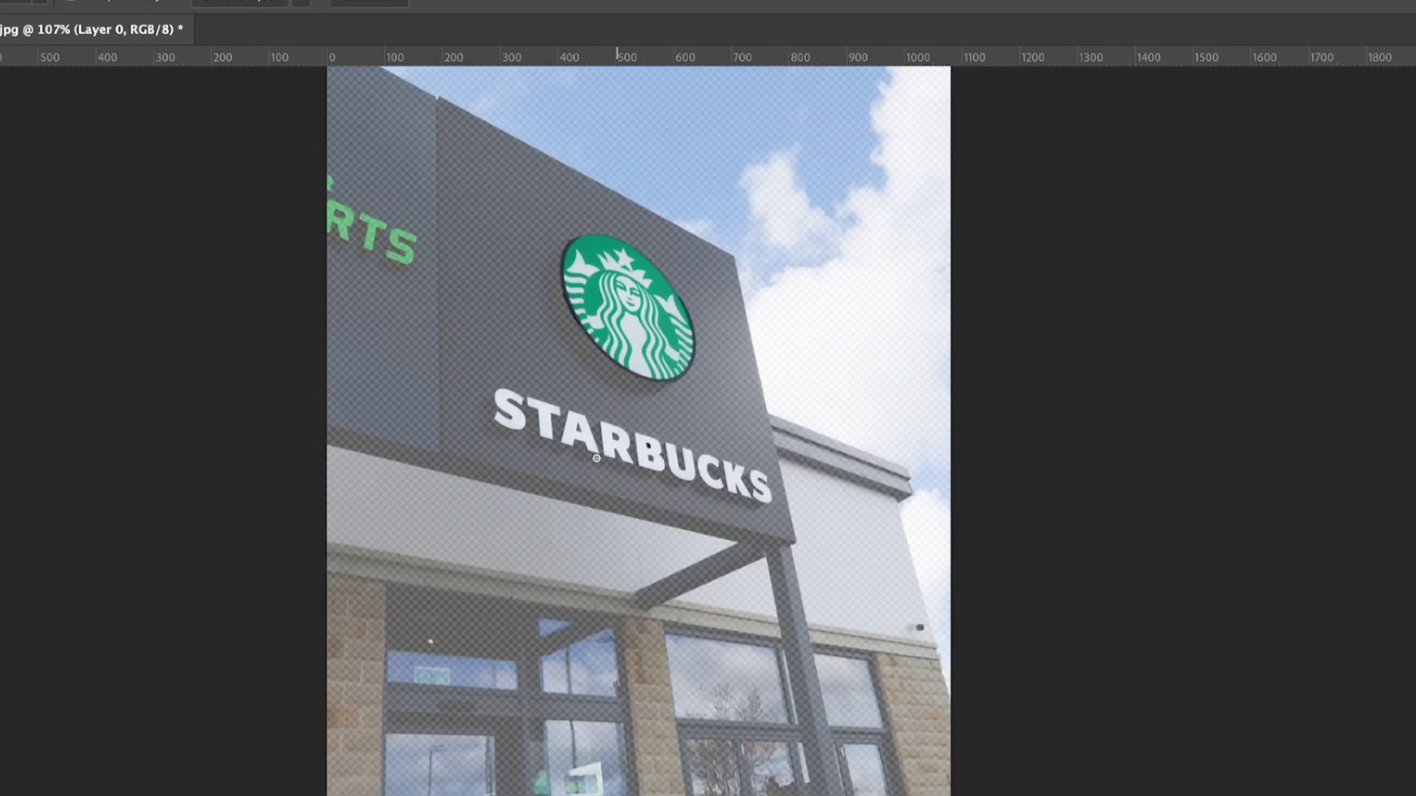
pyautogui.scroll(2, 600, 413)
pyautogui.scroll(-1, 608, 407)
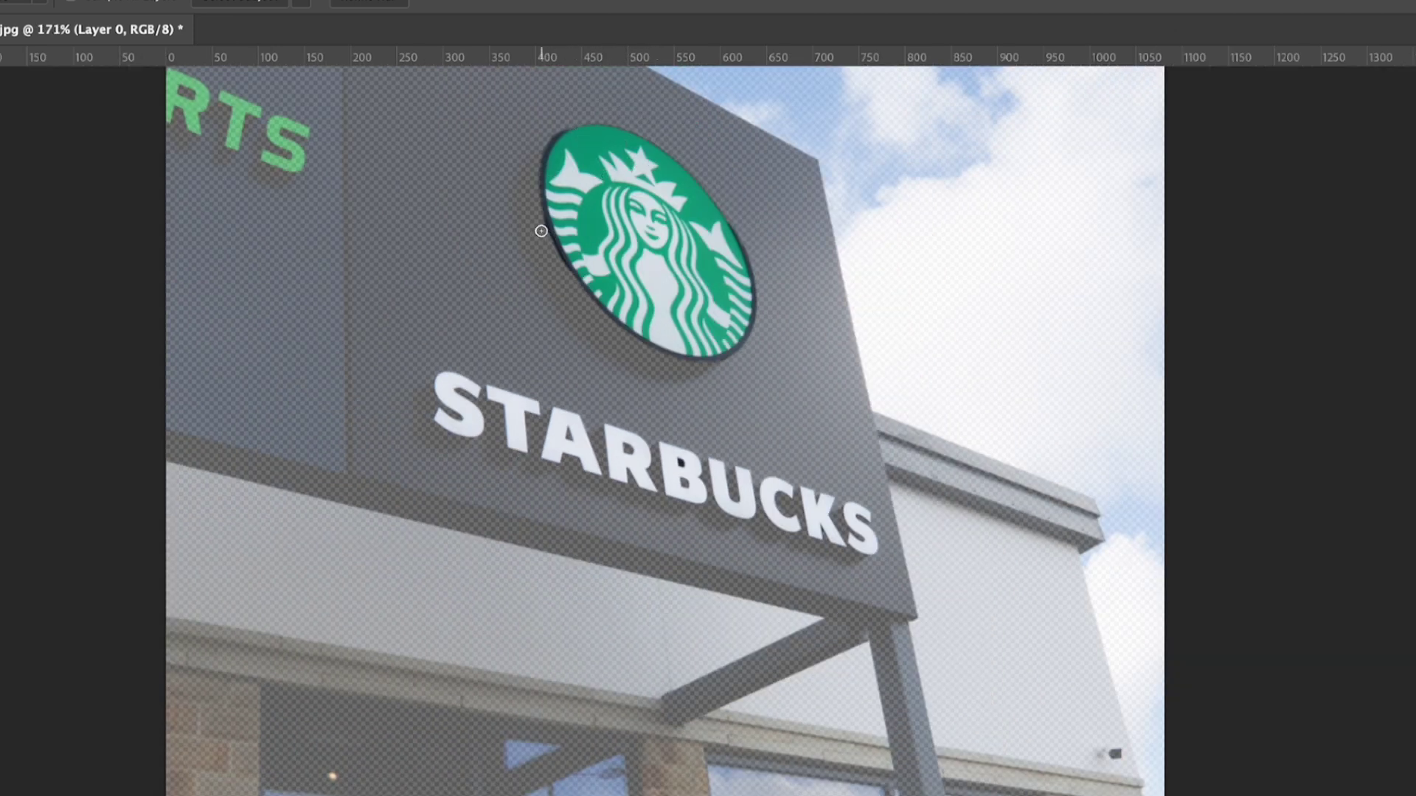
pyautogui.moveTo(592, 319); pyautogui.dragTo(651, 351)
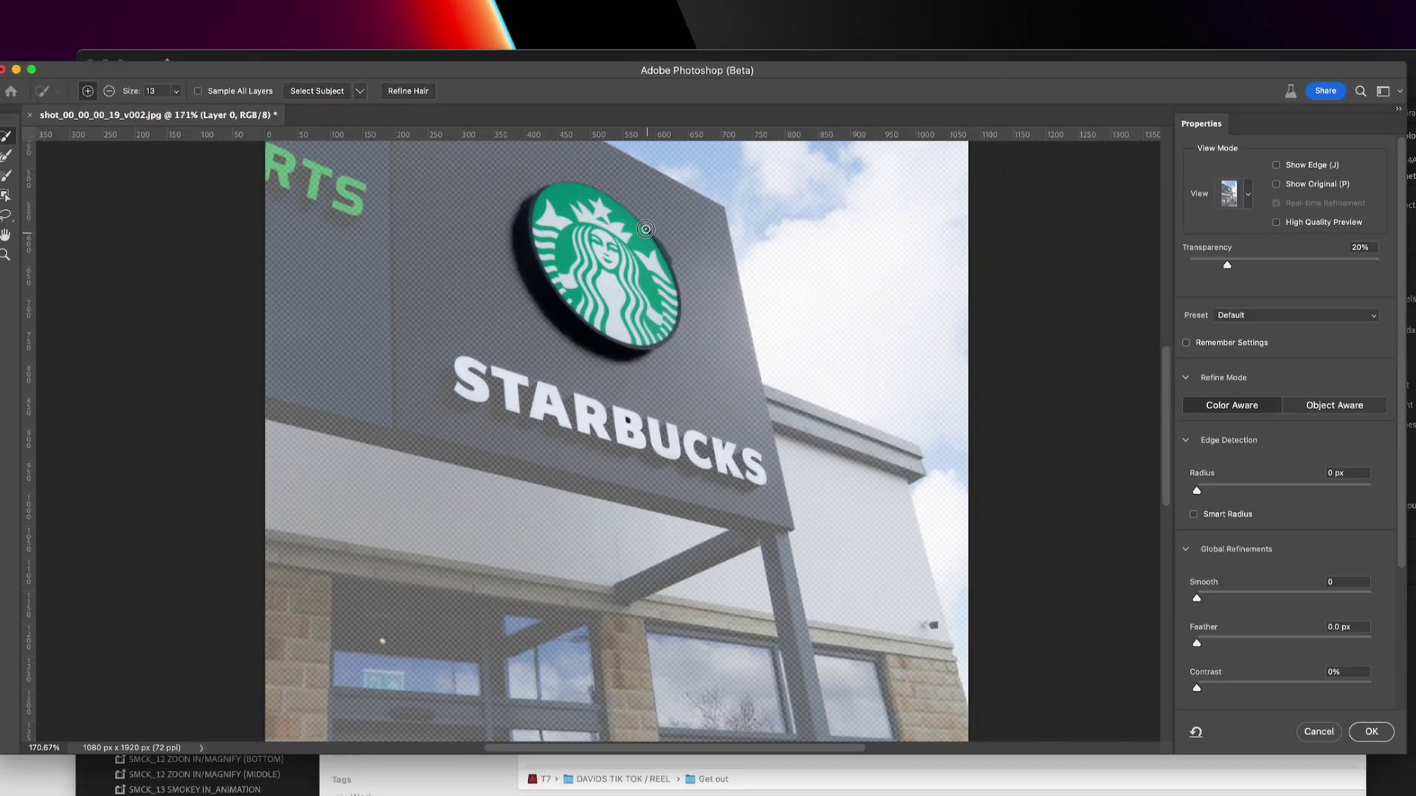
# Step: Refine the selection along the upper-right rim of the round logo, subtracting the surrounding sign panel
pyautogui.moveTo(645, 230); pyautogui.dragTo(624, 208)
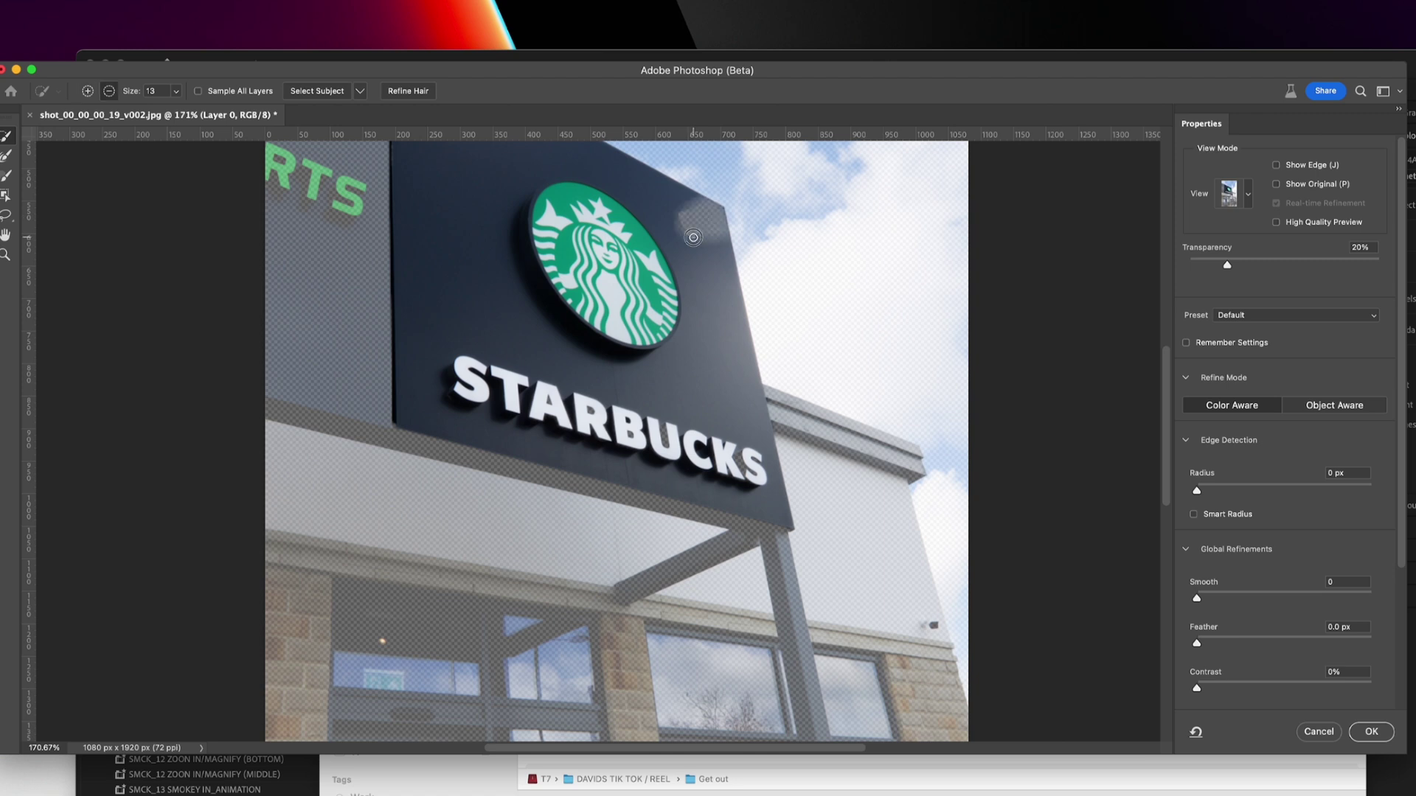
pyautogui.moveTo(702, 295)
pyautogui.mouseDown()
pyautogui.moveTo(607, 380)
pyautogui.moveTo(521, 348)
pyautogui.moveTo(483, 280)
pyautogui.moveTo(469, 208)
pyautogui.mouseUp()
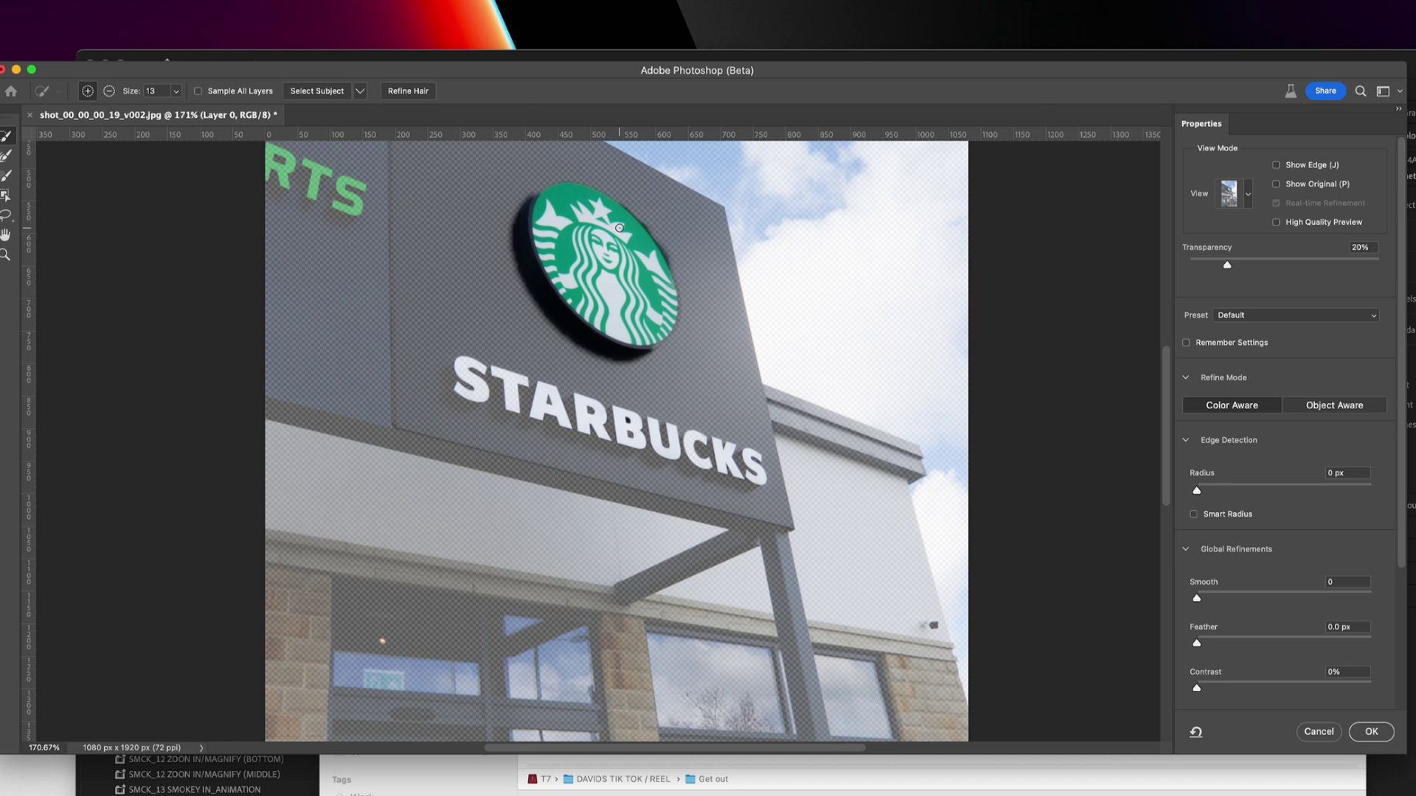
pyautogui.scroll(12, 619, 227)
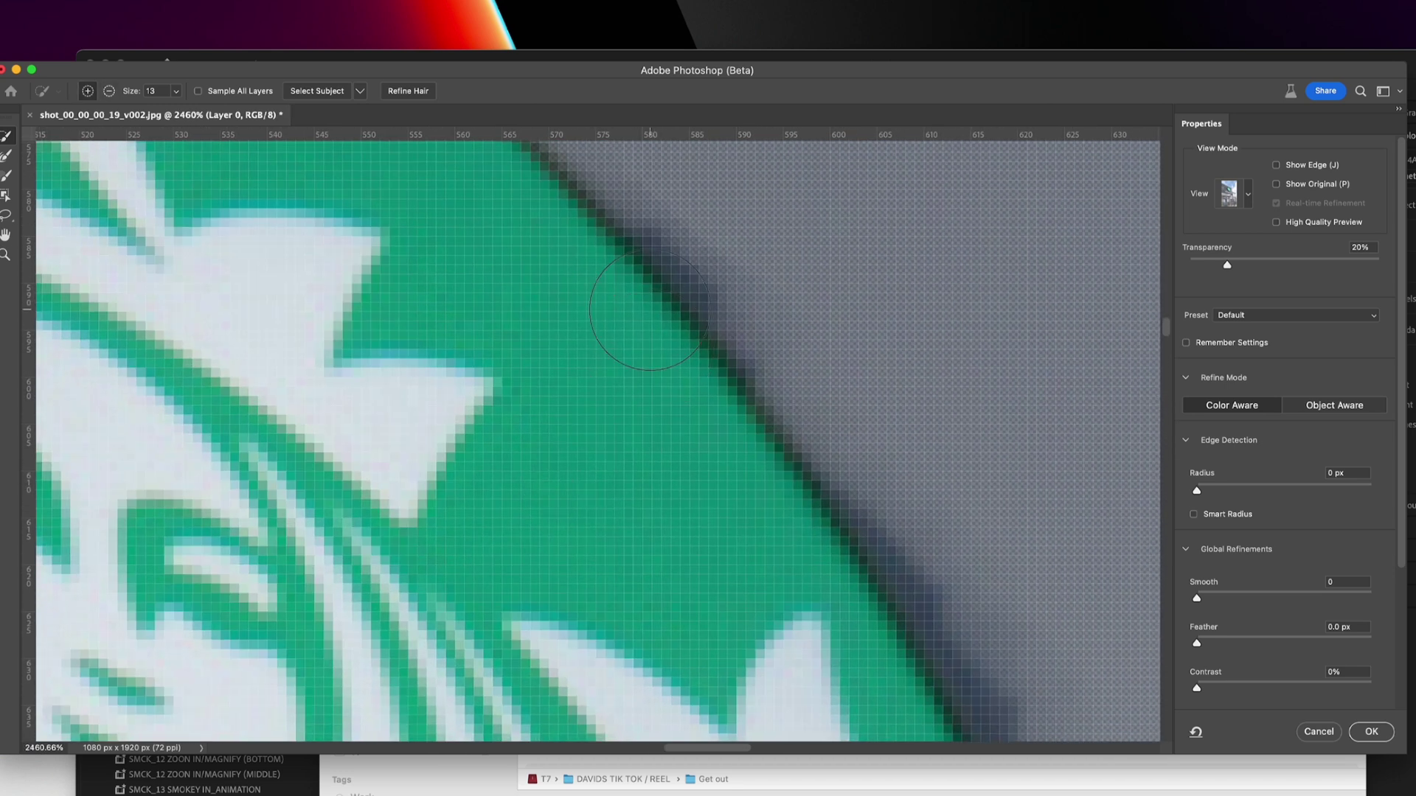
pyautogui.scroll(-5, 649, 311)
pyautogui.moveTo(666, 264)
pyautogui.mouseDown()
pyautogui.moveTo(738, 322)
pyautogui.moveTo(793, 417)
pyautogui.mouseUp()
pyautogui.scroll(-7, 793, 417)
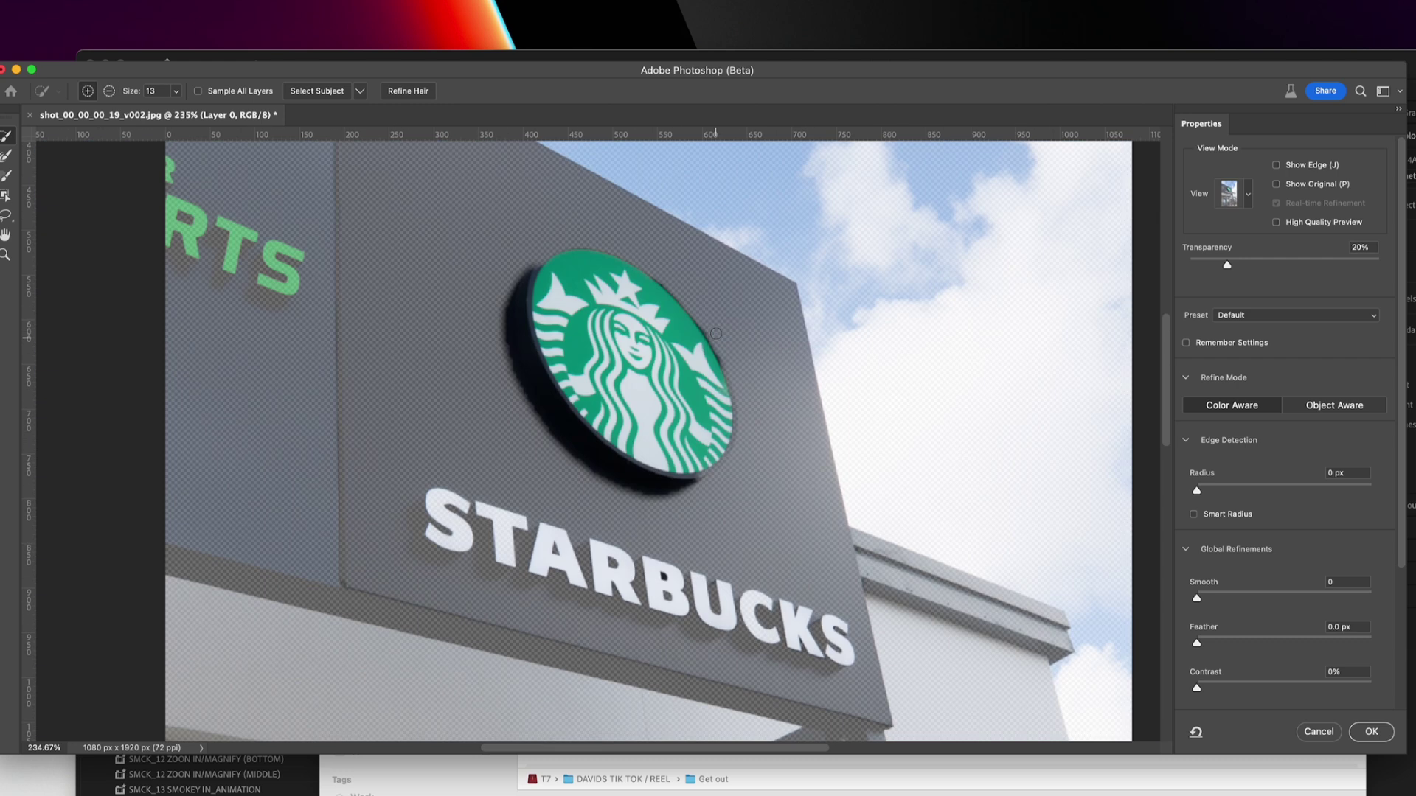
pyautogui.scroll(5, 721, 319)
pyautogui.moveTo(691, 316); pyautogui.dragTo(747, 384)
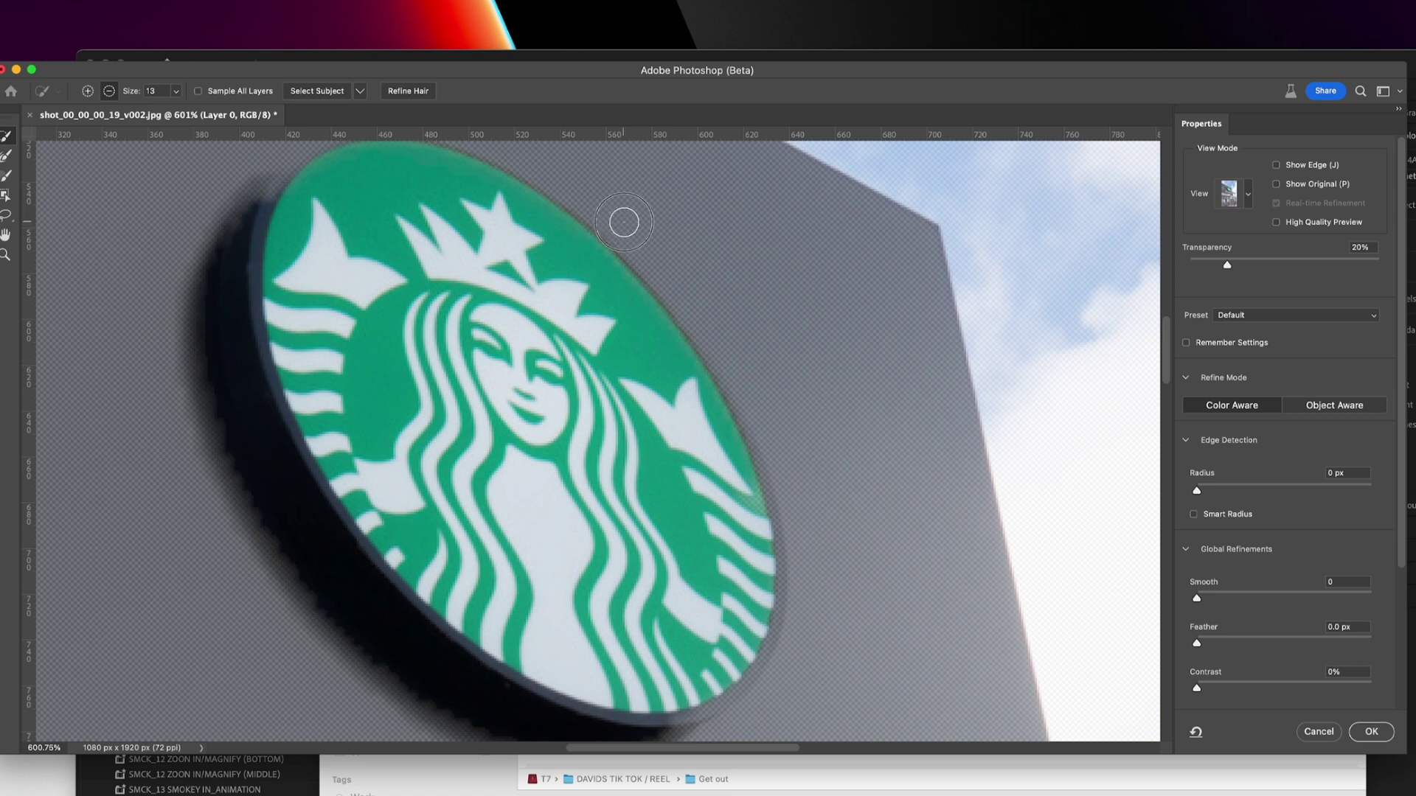
# Step: Add the dark shadows around the STARBUCKS lettering to the selection with the Quick Selection brush
pyautogui.scroll(-2, 456, 314)
pyautogui.moveTo(463, 514); pyautogui.dragTo(520, 307)
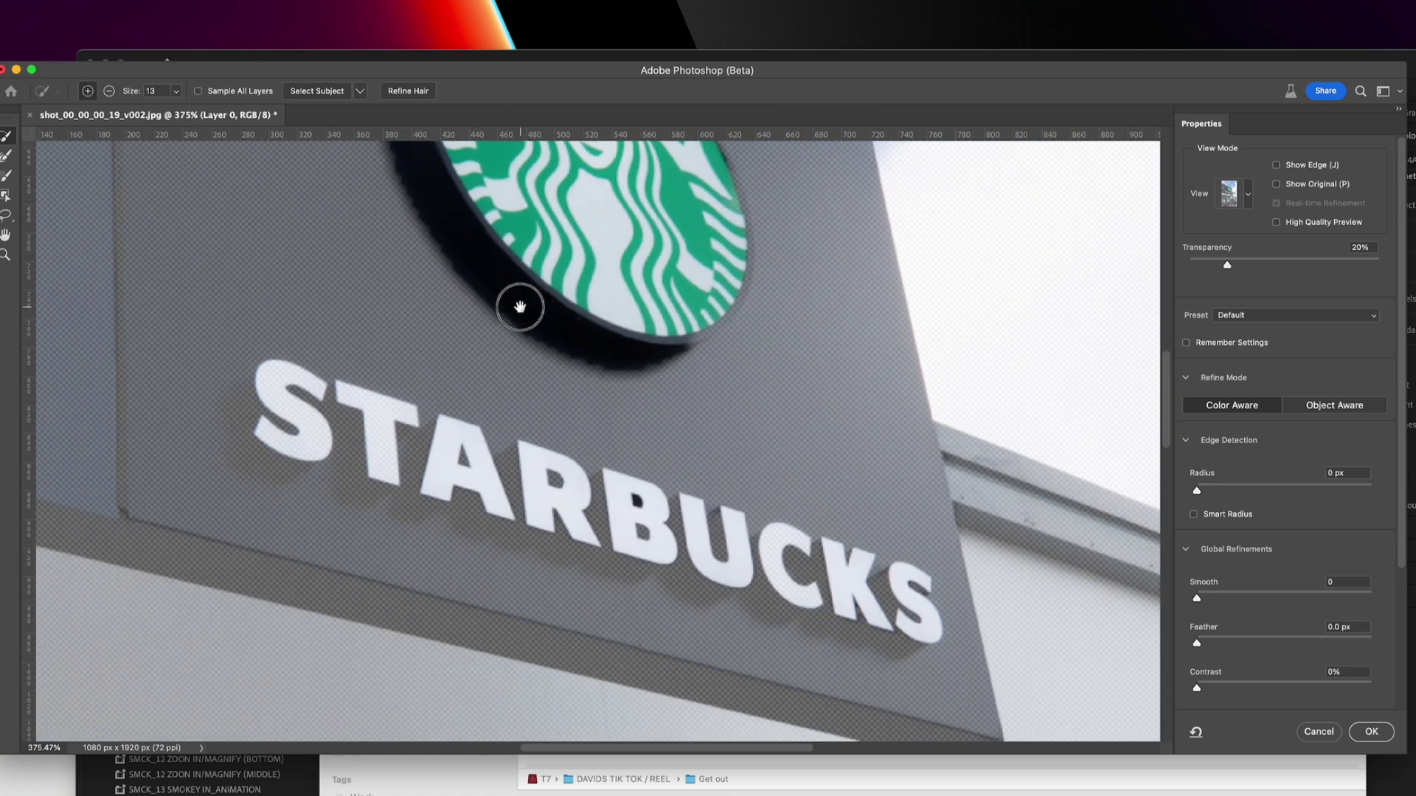
pyautogui.scroll(-2, 448, 489)
pyautogui.scroll(4, 338, 464)
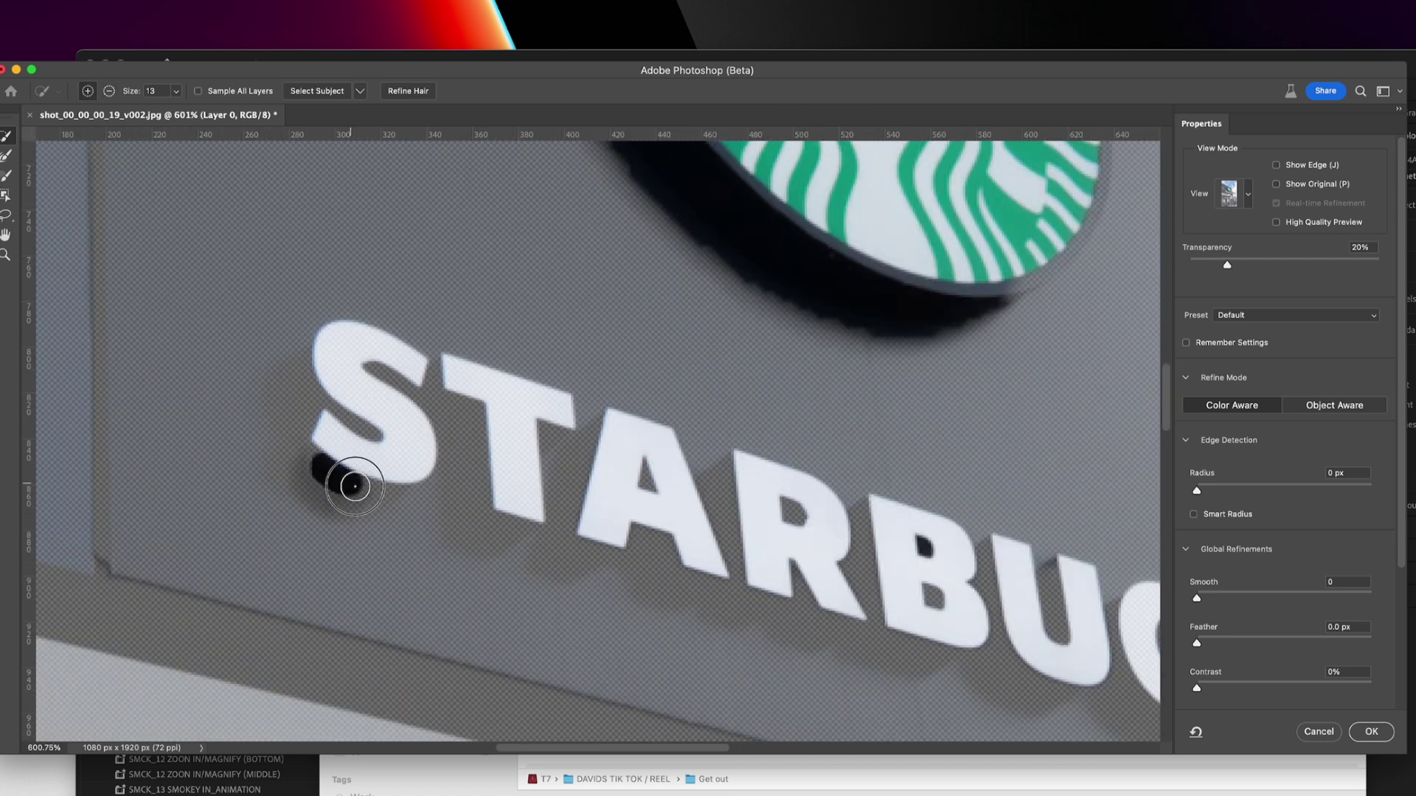
pyautogui.moveTo(312, 439); pyautogui.dragTo(317, 356)
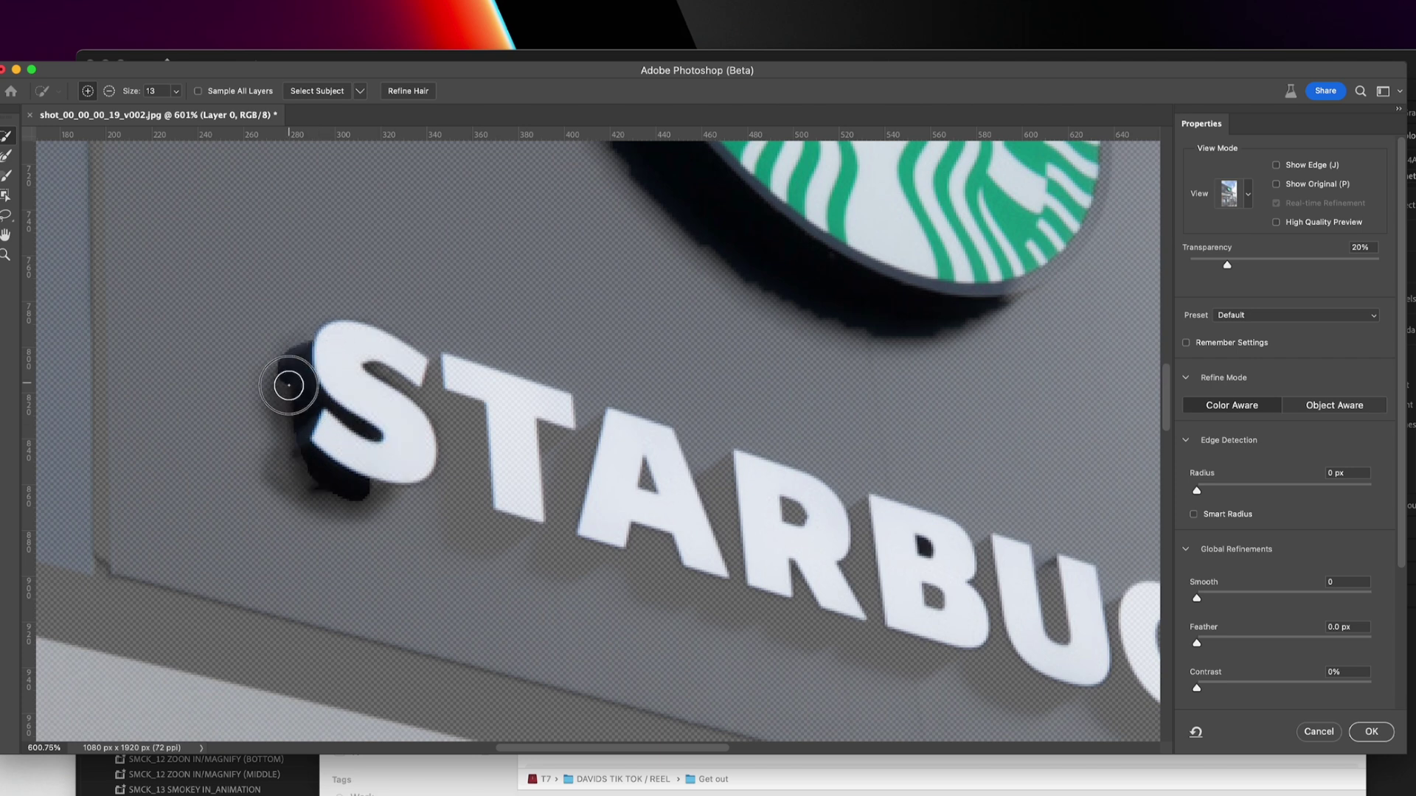
pyautogui.scroll(-3, 320, 471)
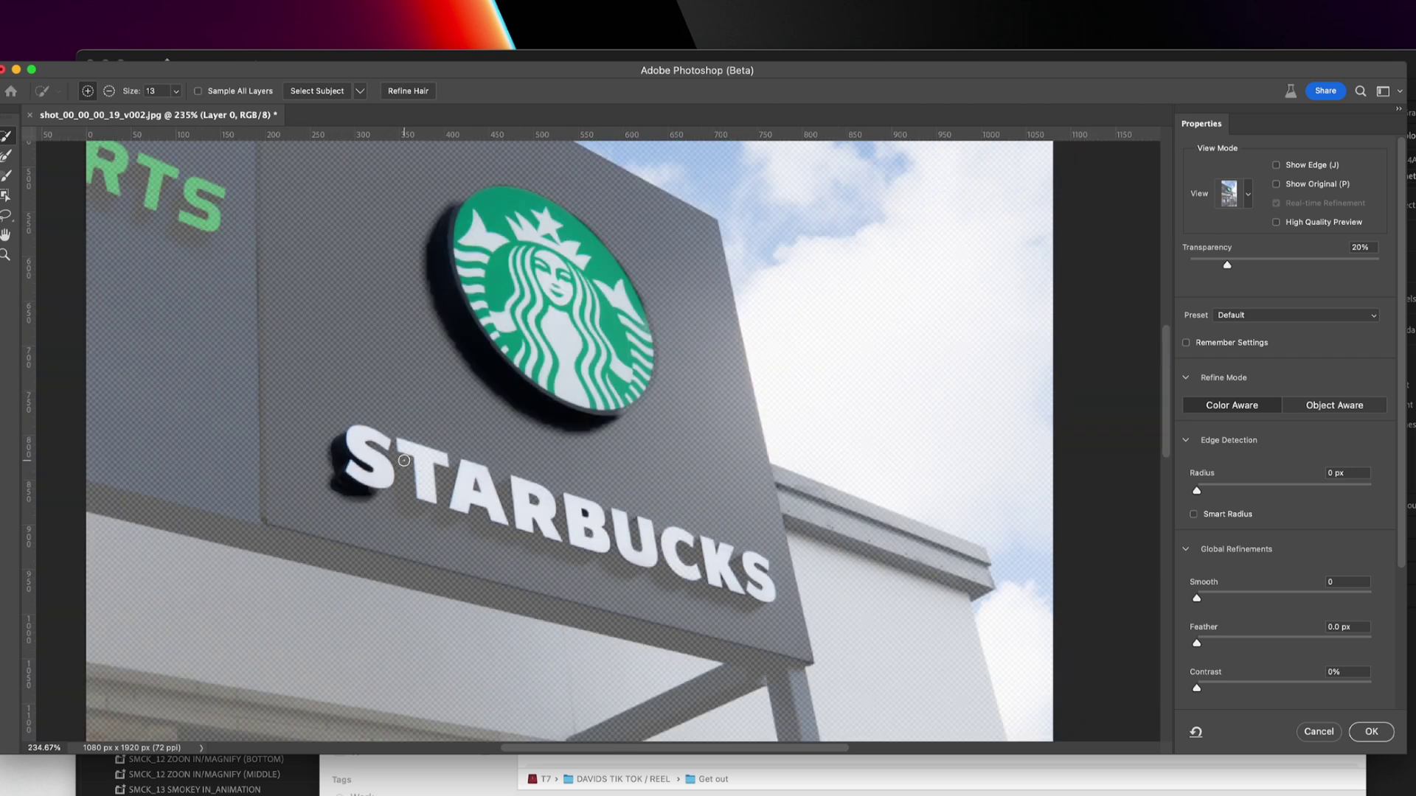
pyautogui.scroll(-2, 405, 460)
pyautogui.scroll(-3, 1270, 669)
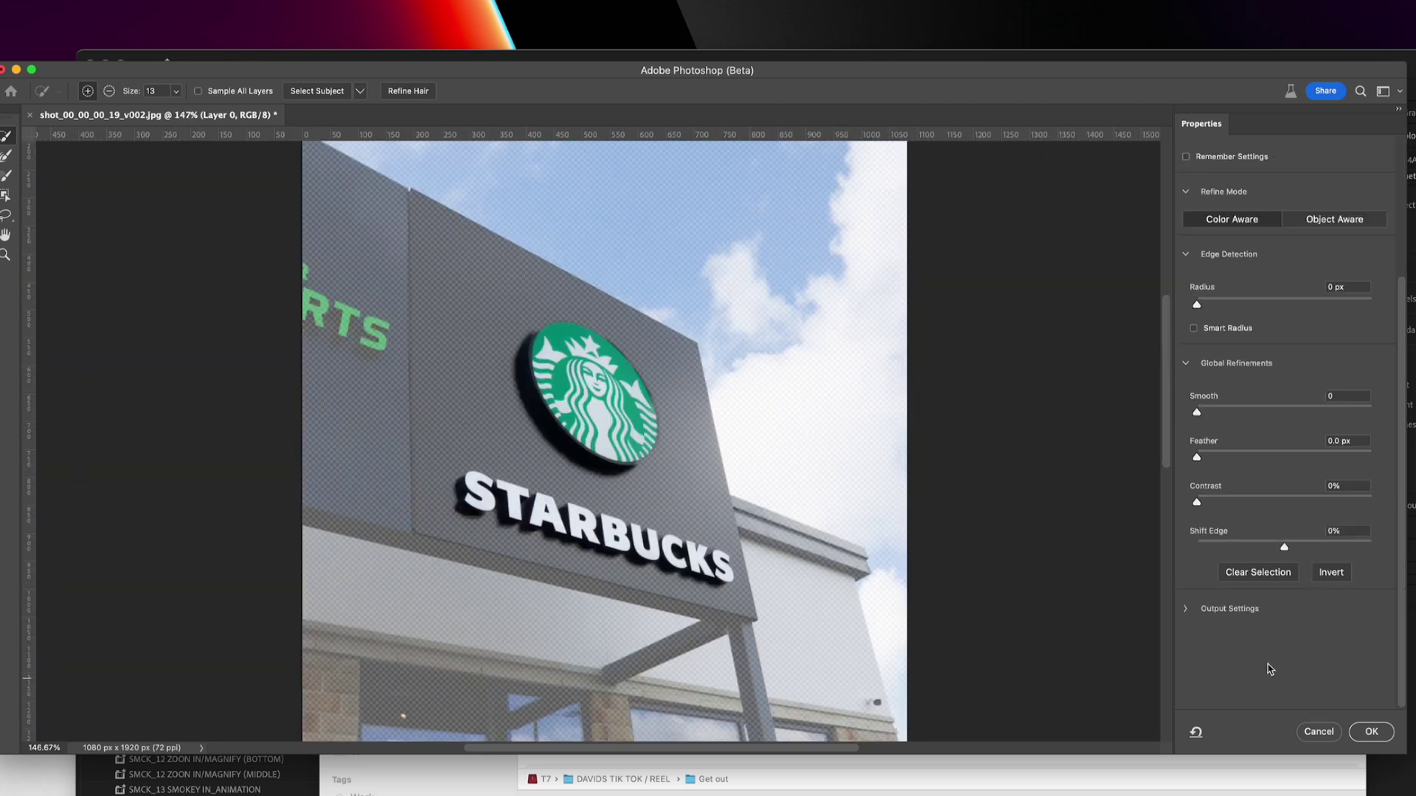
# Step: Set the refined selection's output to Layer Mask and apply it to Layer 0
pyautogui.click(1188, 608)
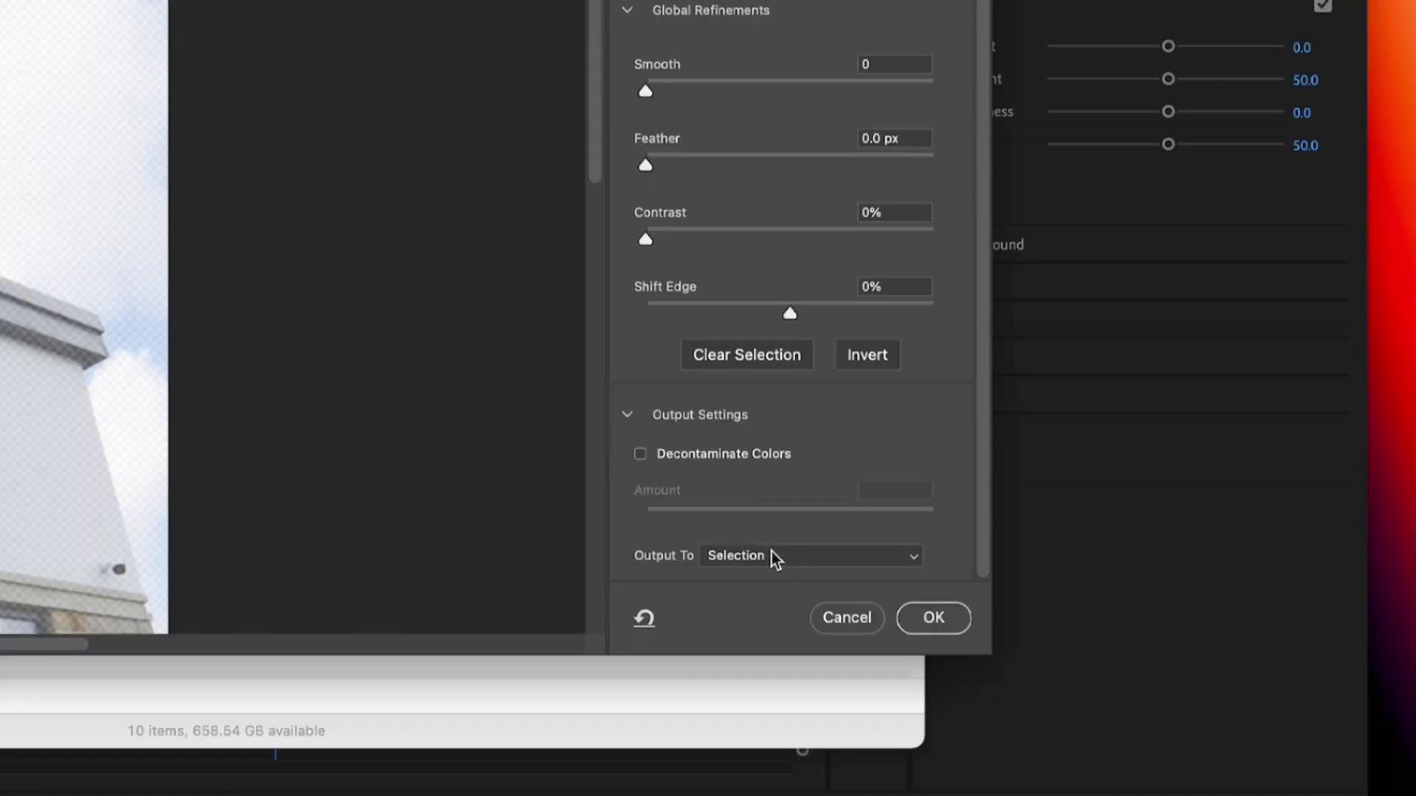
pyautogui.click(771, 555)
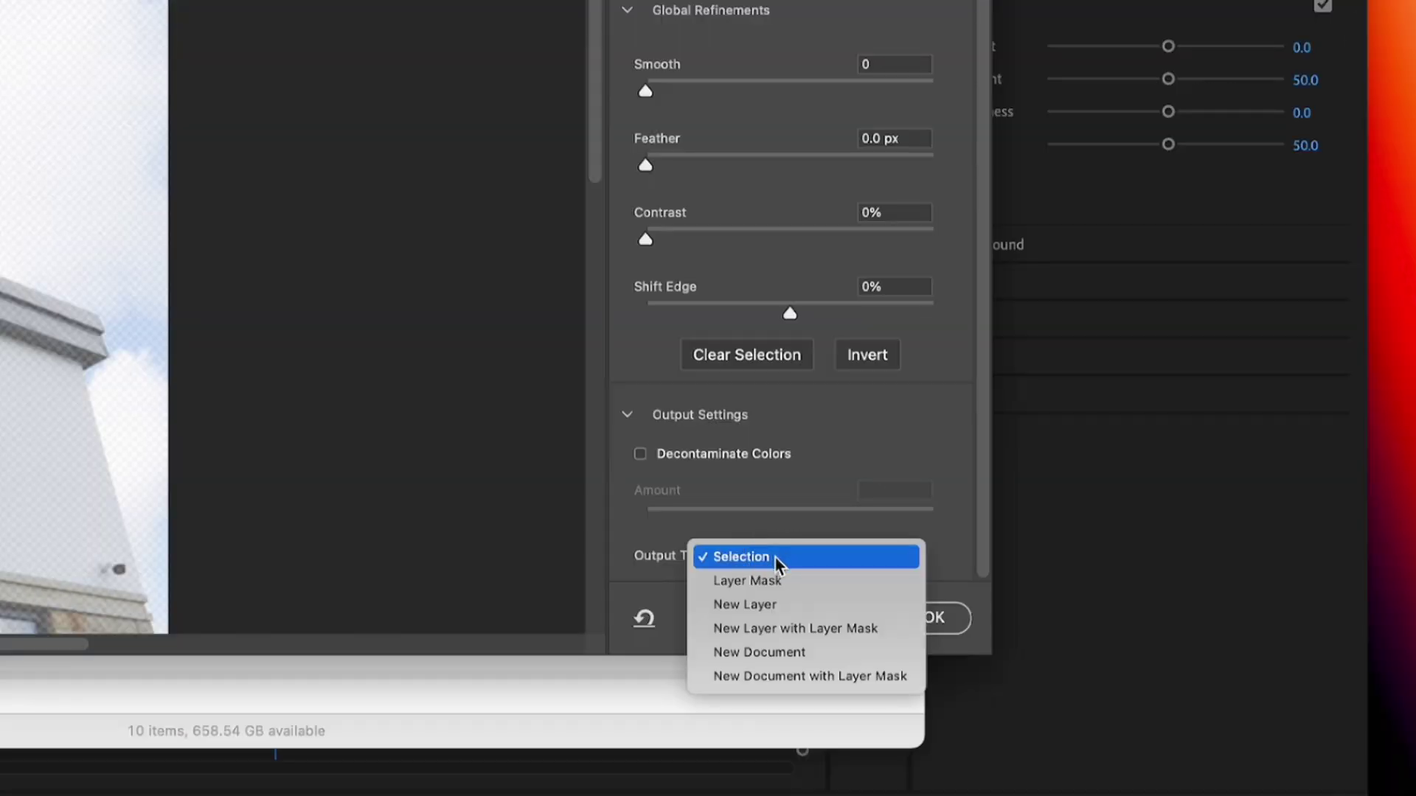
pyautogui.click(773, 582)
pyautogui.click(933, 617)
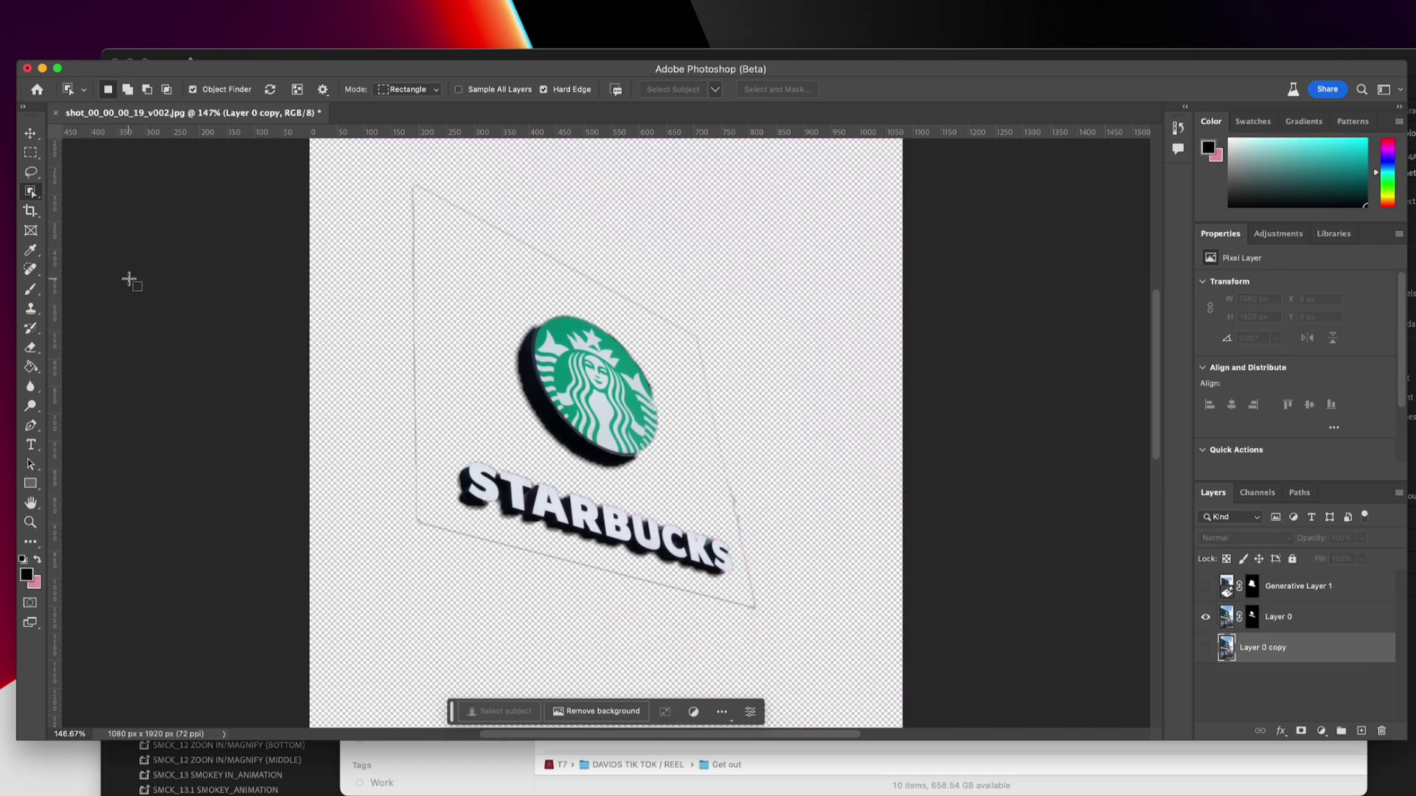
# Step: Erase the leftover outline of the sign panel around the logo and lettering on Layer 0
pyautogui.press('e')
pyautogui.click(421, 214)
pyautogui.click(898, 229)
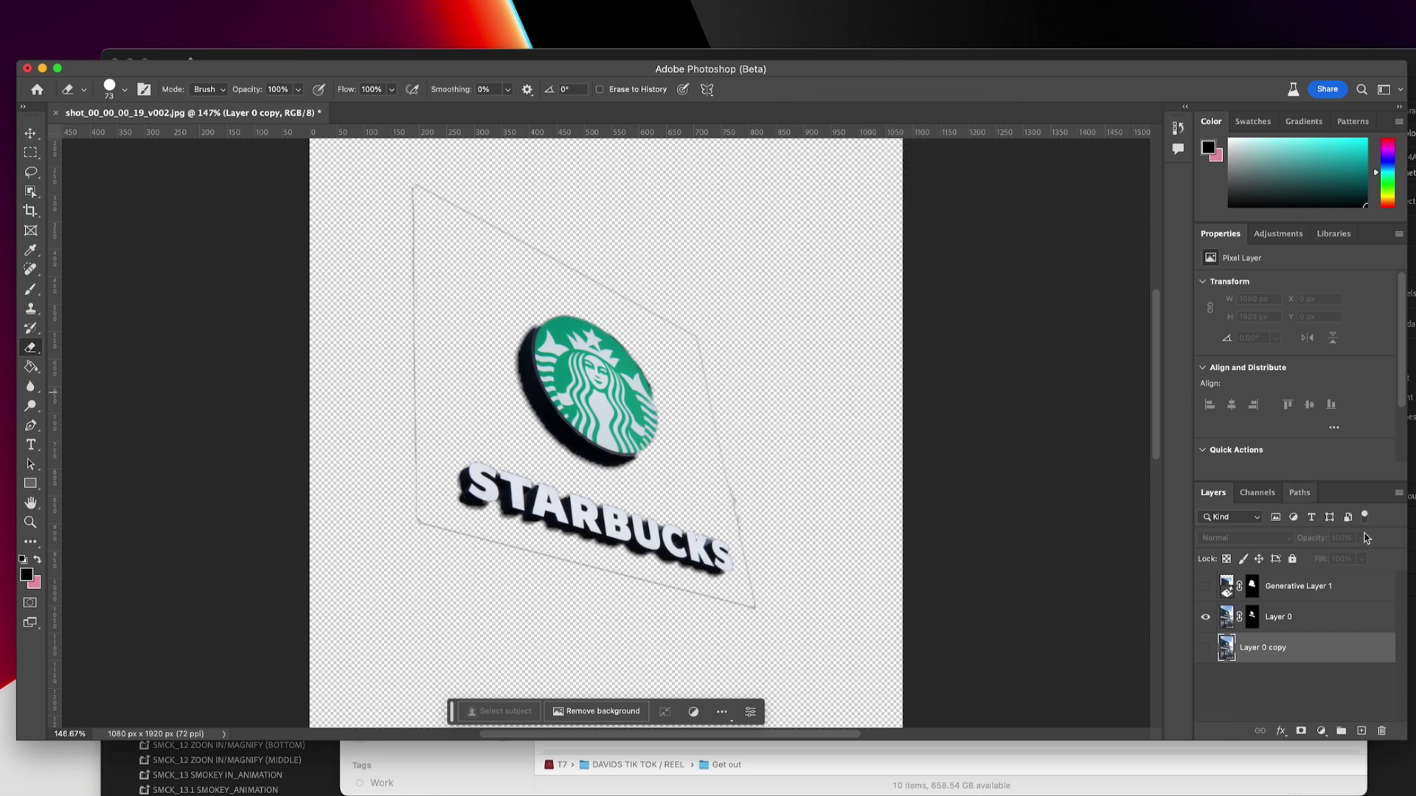
pyautogui.click(1298, 616)
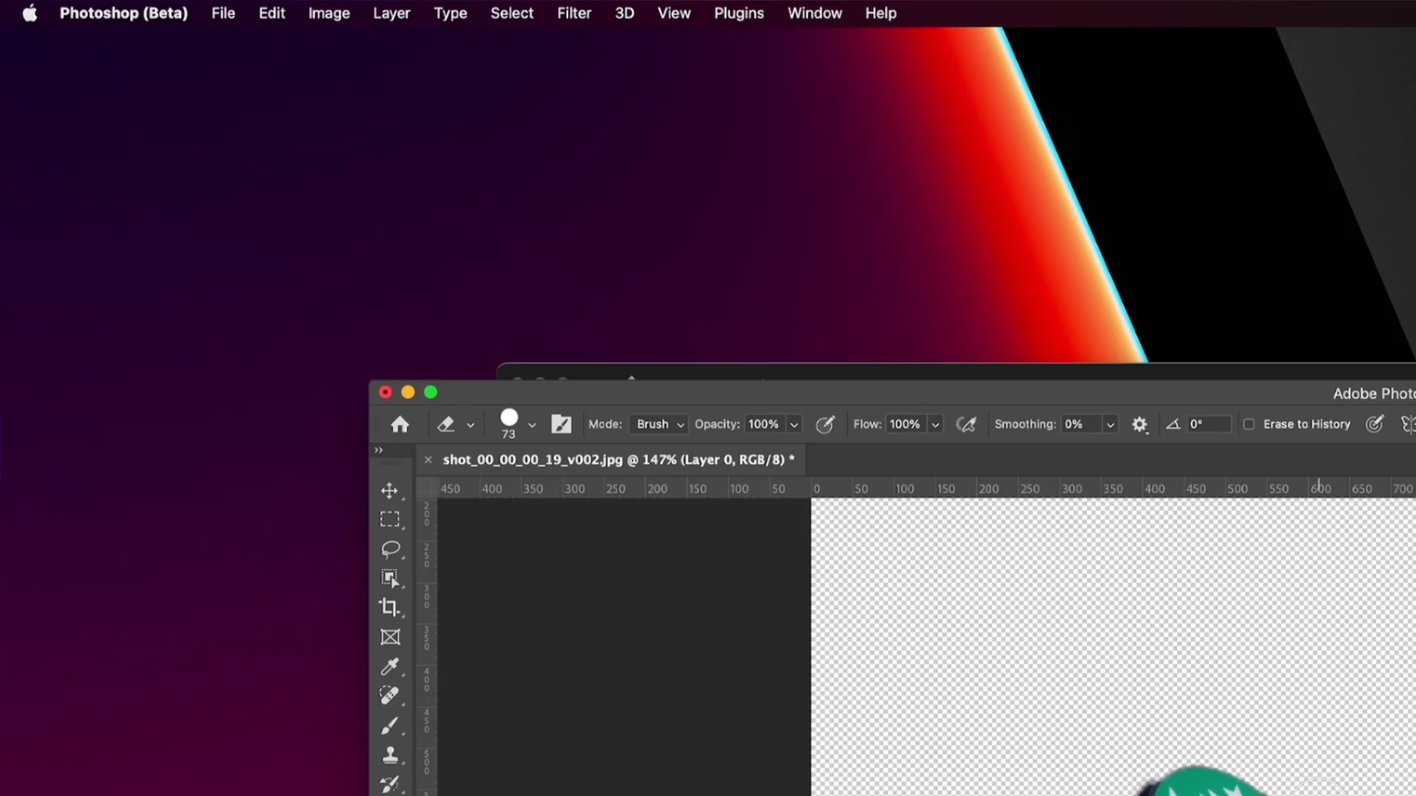
# Step: Quick-export the cut-out logo and lettering as 01.png into the Pics folder
pyautogui.press('m')
pyautogui.click(222, 13)
pyautogui.moveTo(409, 381)
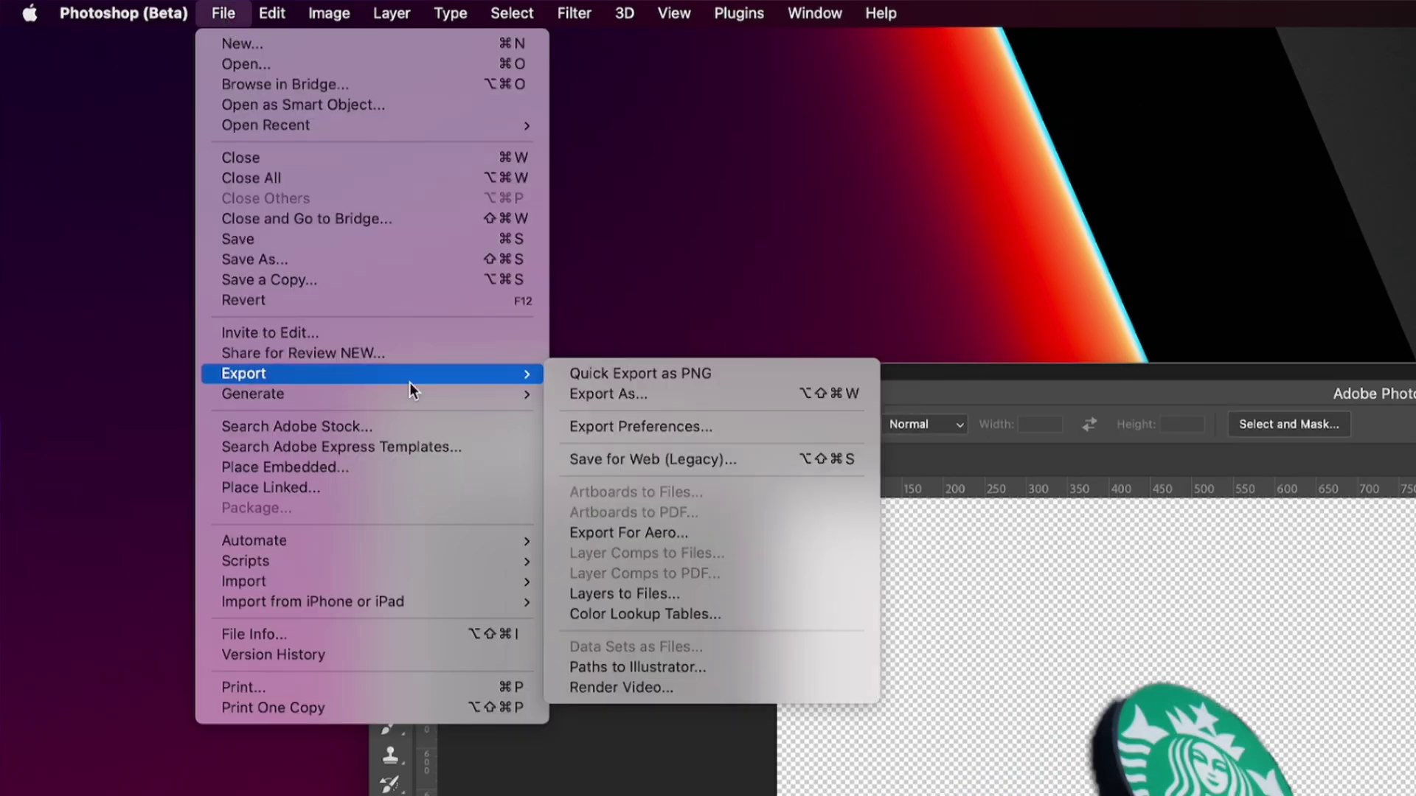
pyautogui.click(677, 376)
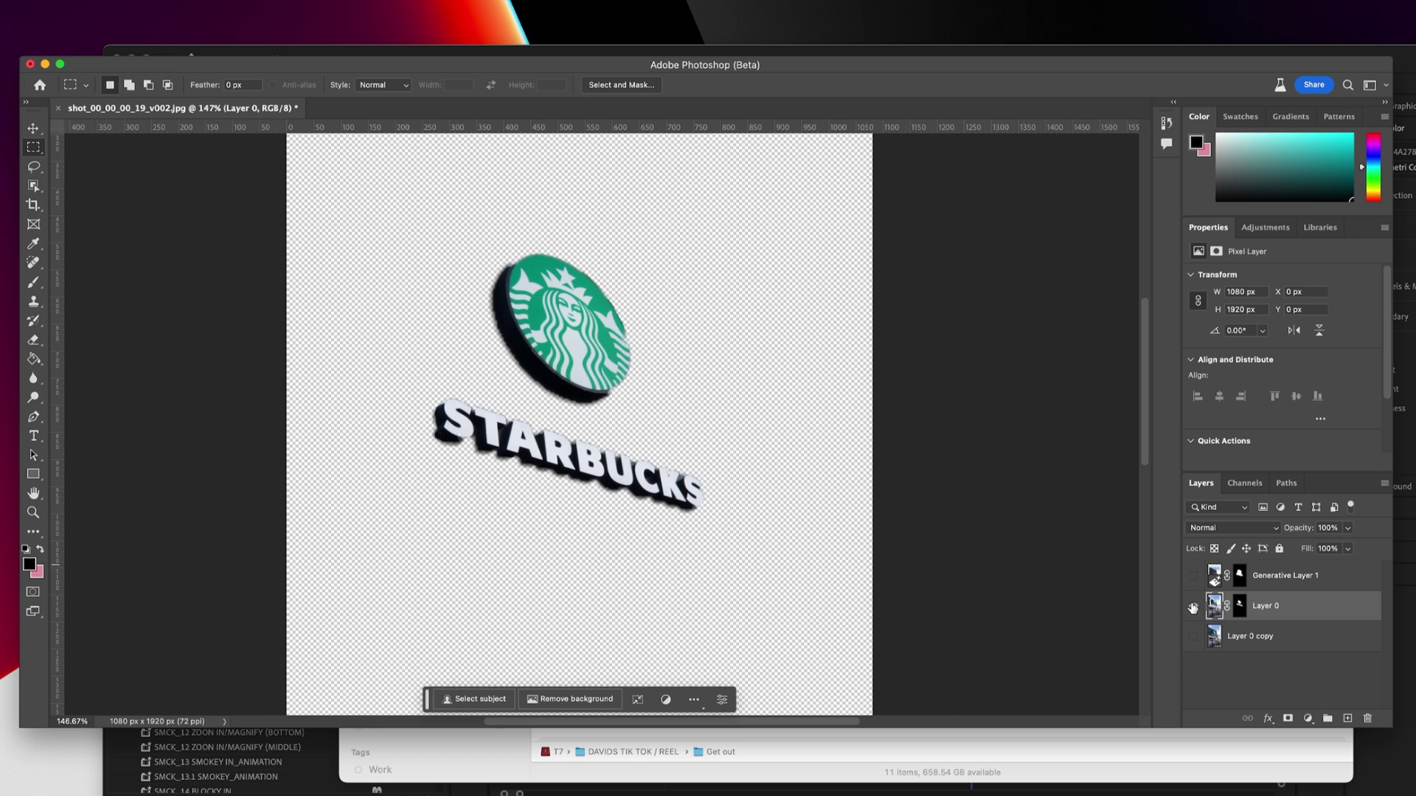
# Step: Show all three layers and move Layer 0 above Generative Layer 1
pyautogui.click(1193, 606)
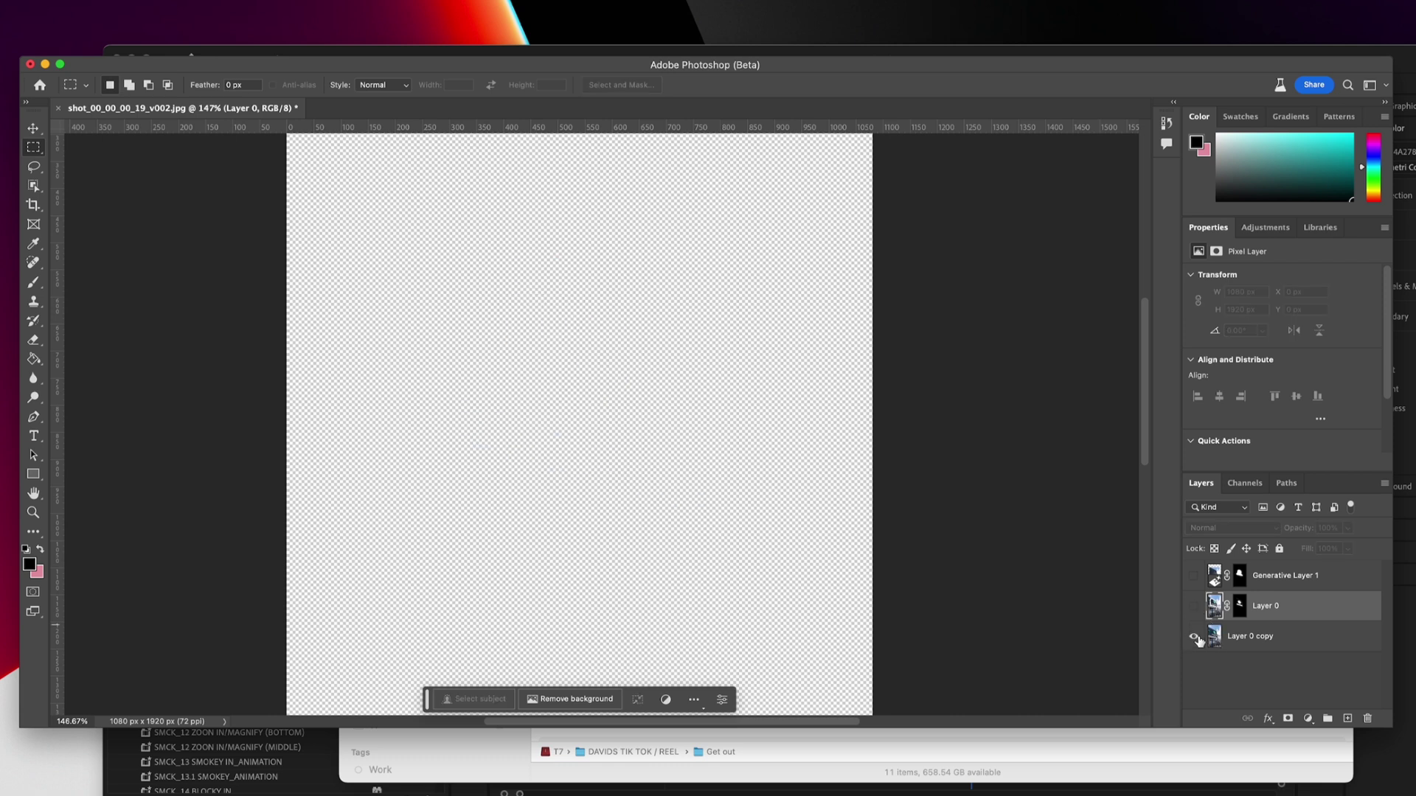
pyautogui.click(1193, 636)
pyautogui.click(1193, 575)
pyautogui.press('v')
pyautogui.click(1193, 606)
pyautogui.moveTo(1215, 606); pyautogui.dragTo(1217, 579)
# Step: Toggle Layer 0's visibility to compare the storefront with and without the cut-out sign
pyautogui.click(1194, 576)
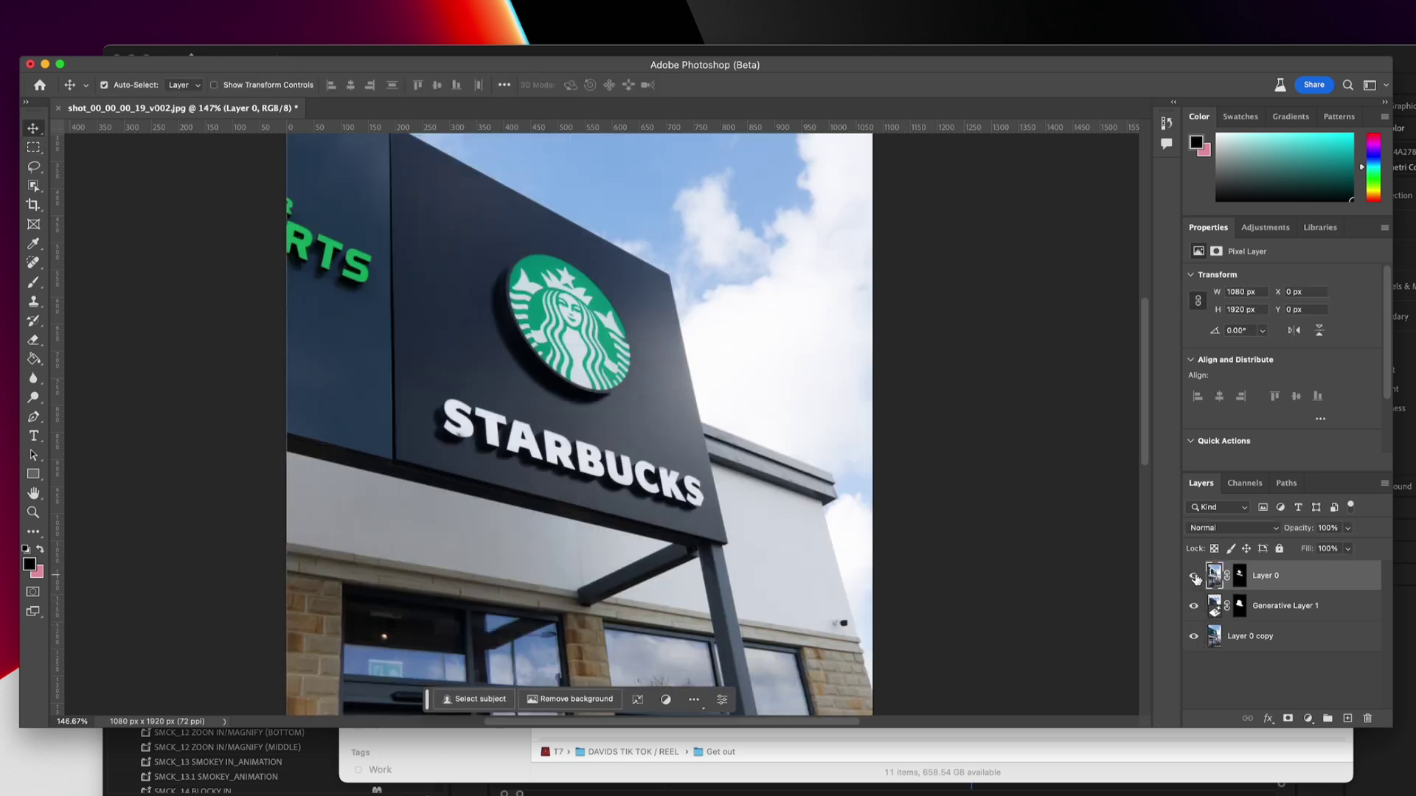
pyautogui.click(1194, 576)
pyautogui.click(1194, 576)
pyautogui.click(1195, 577)
pyautogui.click(1196, 578)
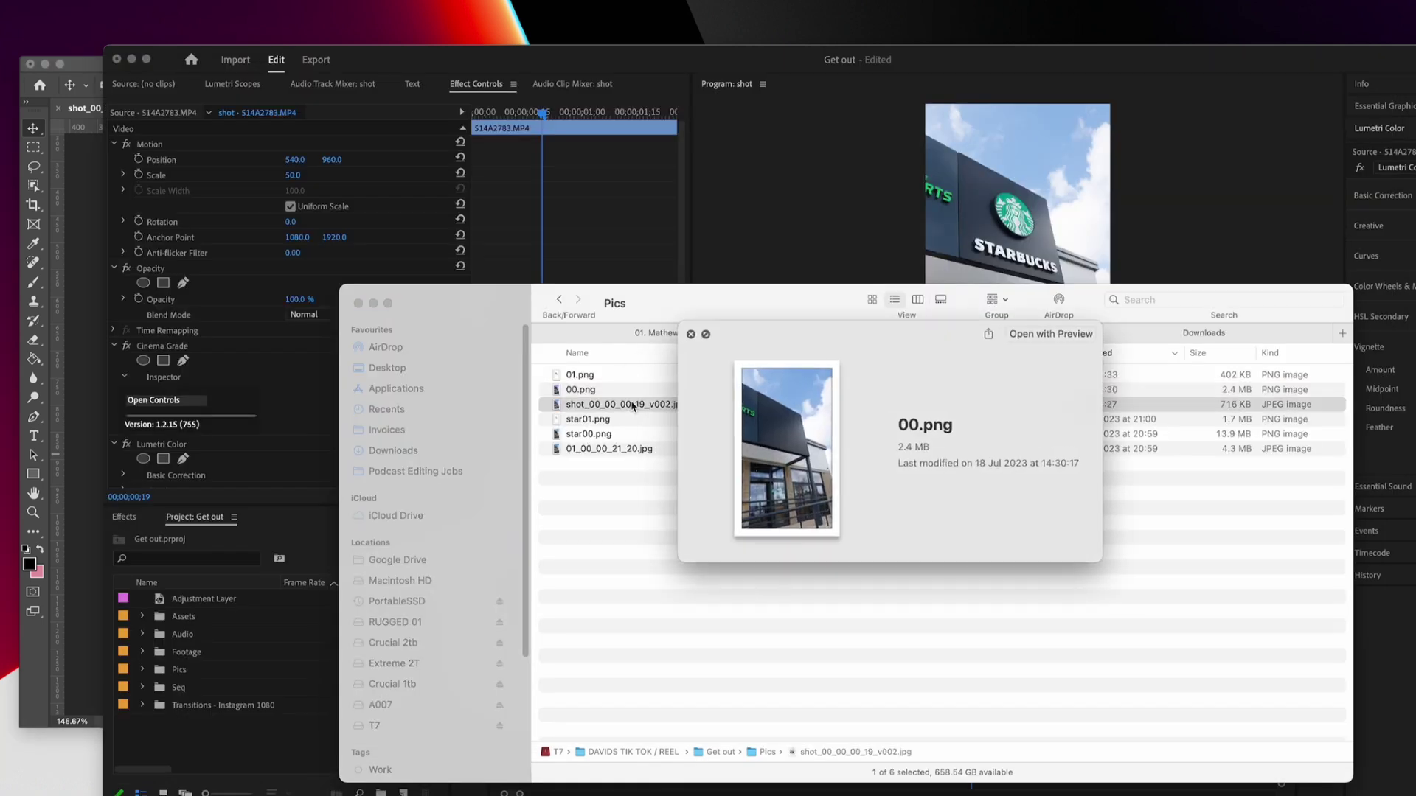
# Step: Preview the exported images in Finder, and import 00.png, 01.png and shot_00_00_00_19_v002.jpg into the Get out project in Premiere Pro
pyautogui.press('Up')
pyautogui.press('Up')
pyautogui.press('Down')
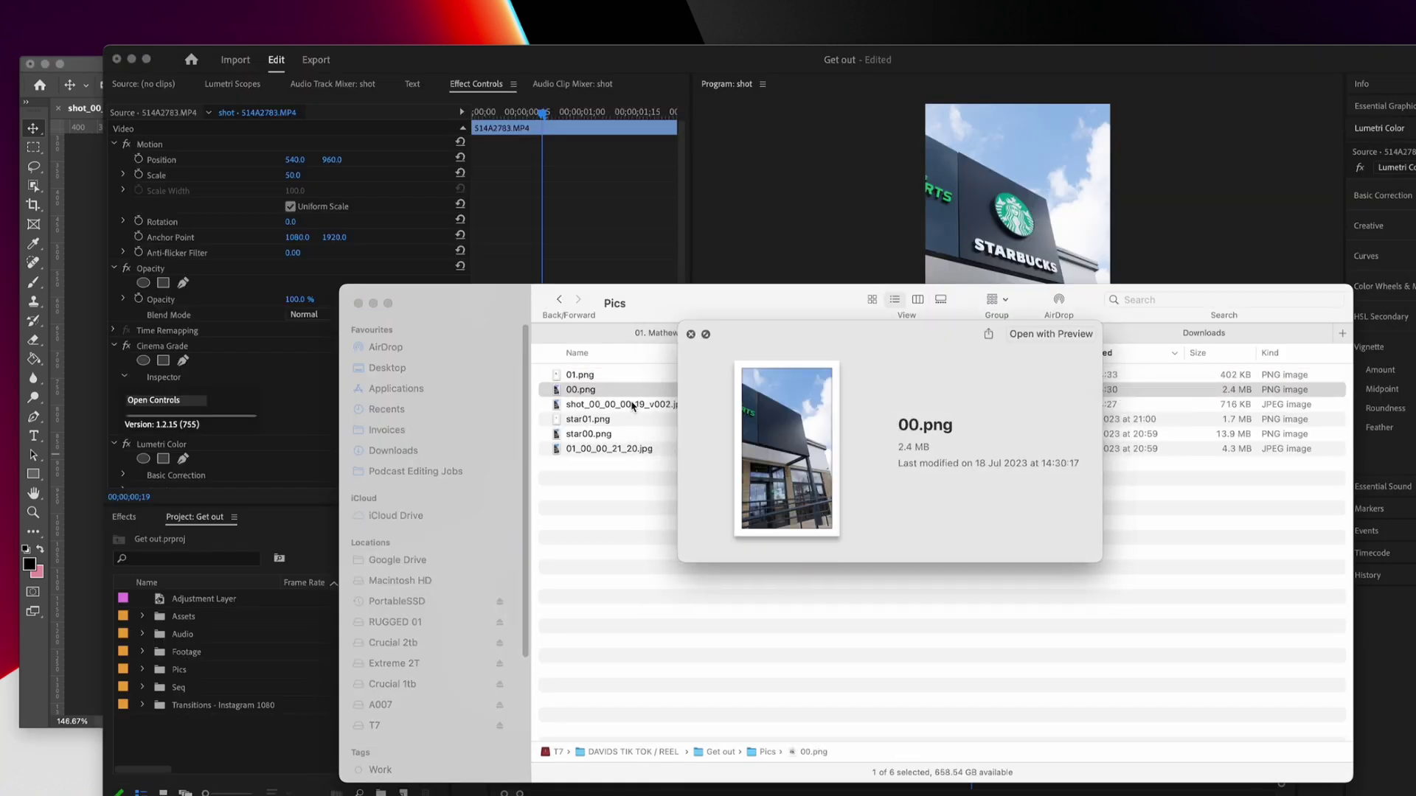
pyautogui.press('Down')
pyautogui.press('space')
pyautogui.keyDown('shift'); pyautogui.click(588, 379); pyautogui.keyUp('shift')
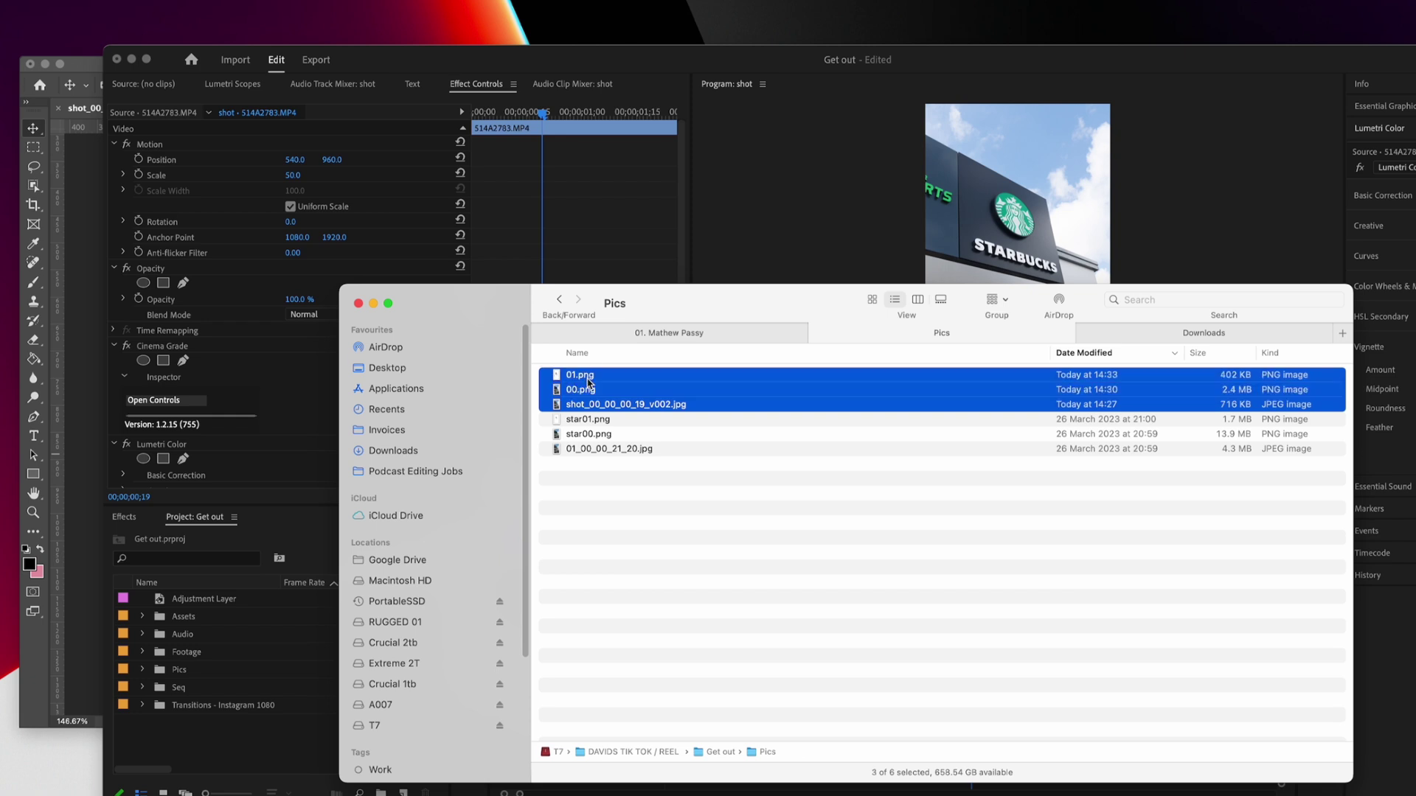
pyautogui.moveTo(569, 414); pyautogui.dragTo(295, 697)
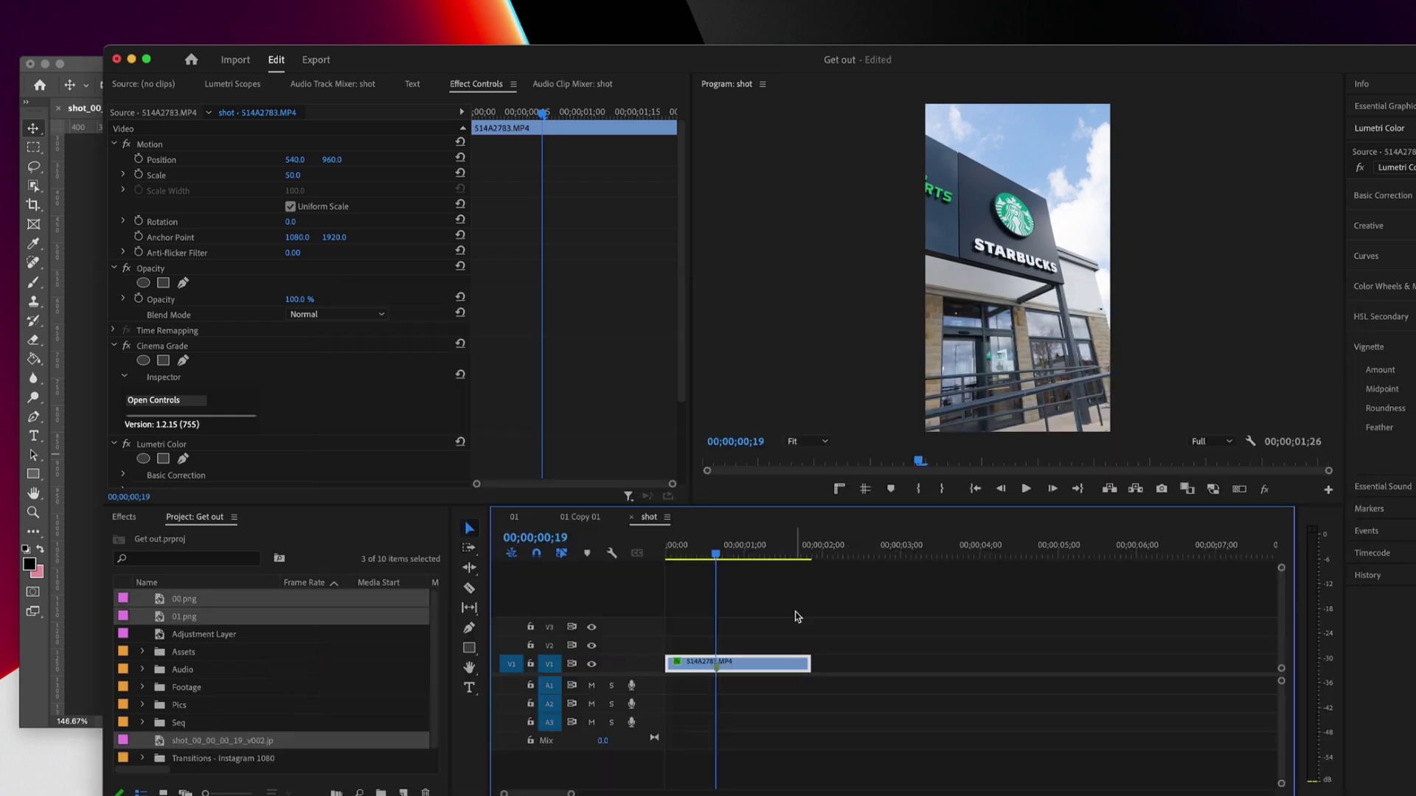
# Step: Place shot_00_00_00_19_v002.jpg on V2 above the S14A2783.MP4 clip and trim it to a few frames
pyautogui.click(222, 740)
pyautogui.moveTo(221, 740); pyautogui.dragTo(719, 645)
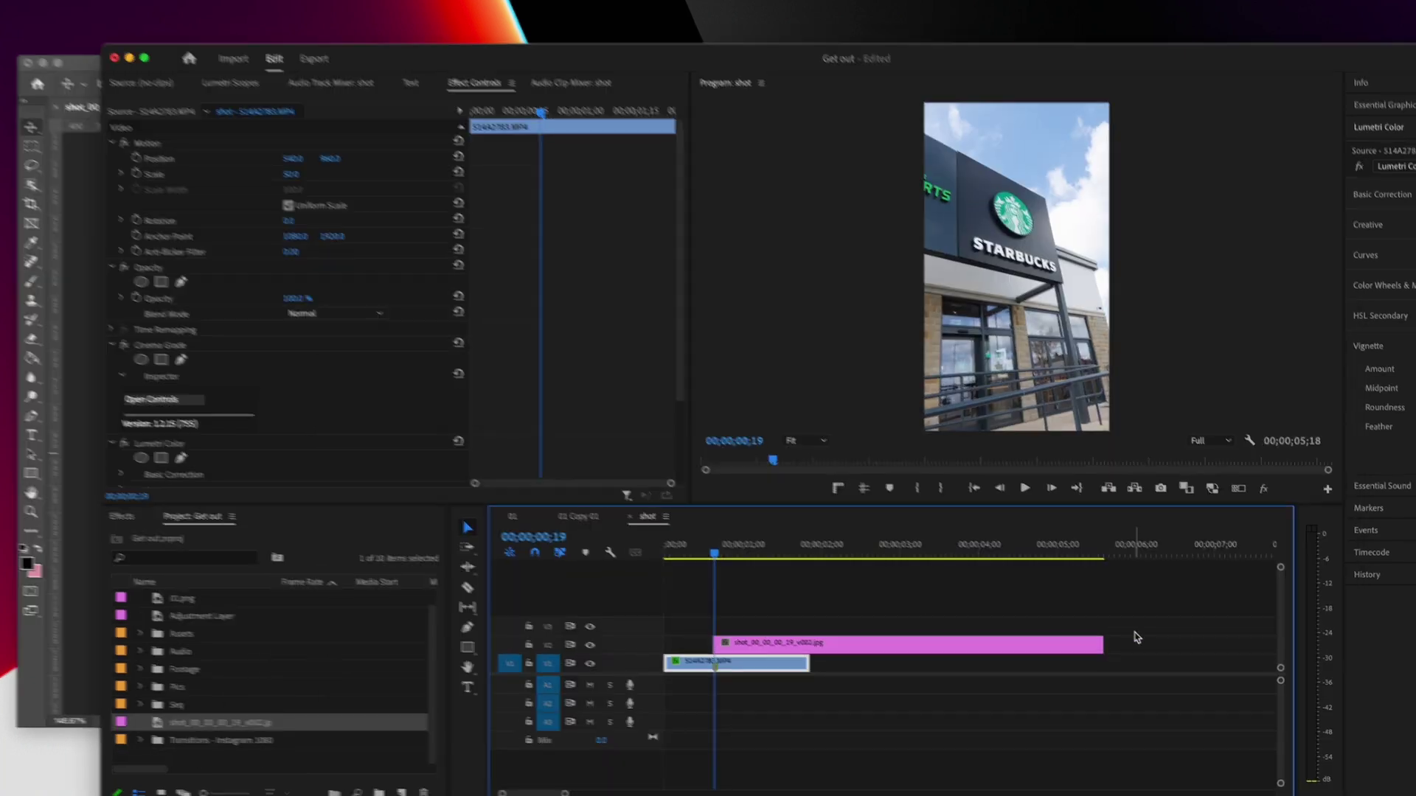
pyautogui.moveTo(1103, 644); pyautogui.dragTo(663, 622)
pyautogui.press('=')
pyautogui.press('=')
pyautogui.press('=')
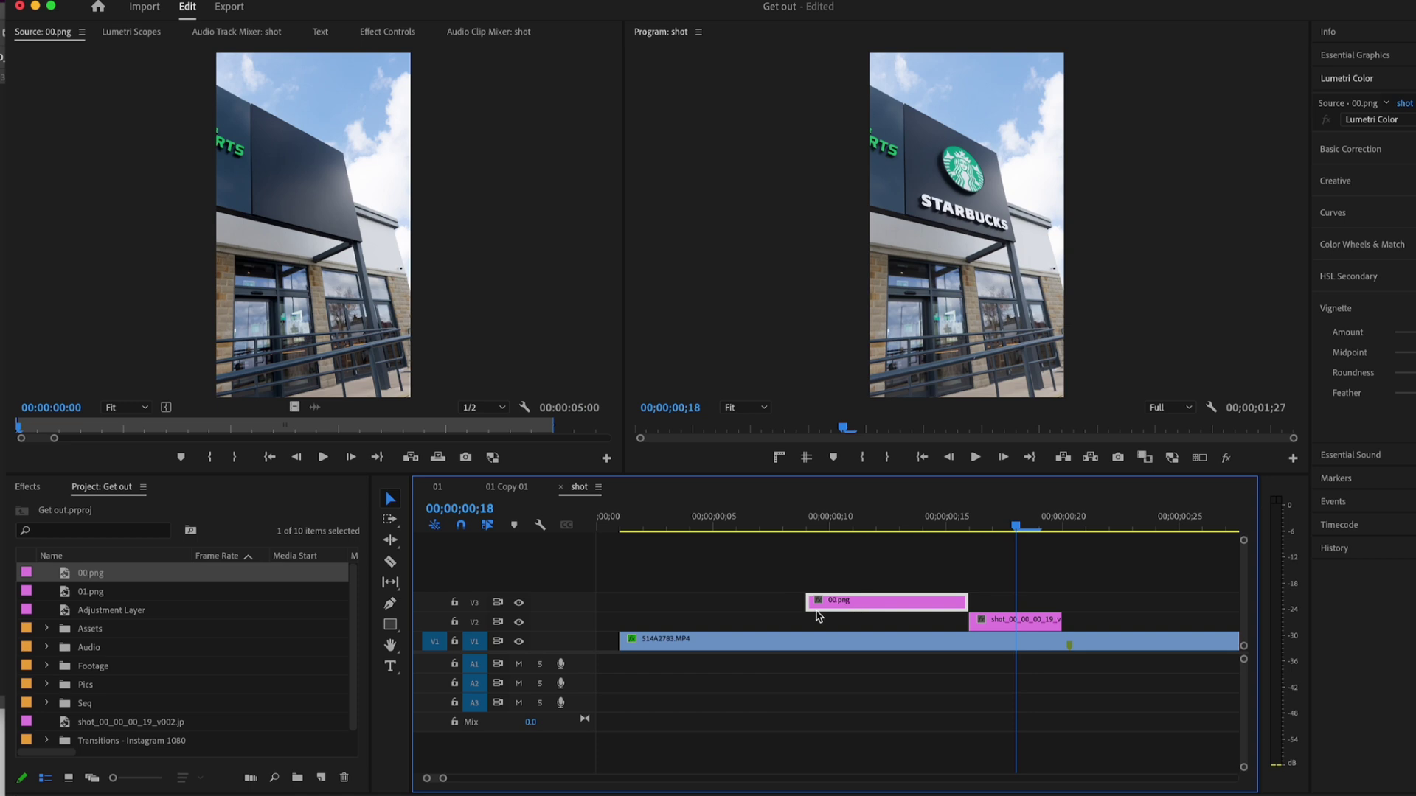
# Step: Place a two-frame 00.png clip on V2 directly before the still frame, and add 01.png at matching length above it on V3
pyautogui.moveTo(816, 619); pyautogui.dragTo(923, 619)
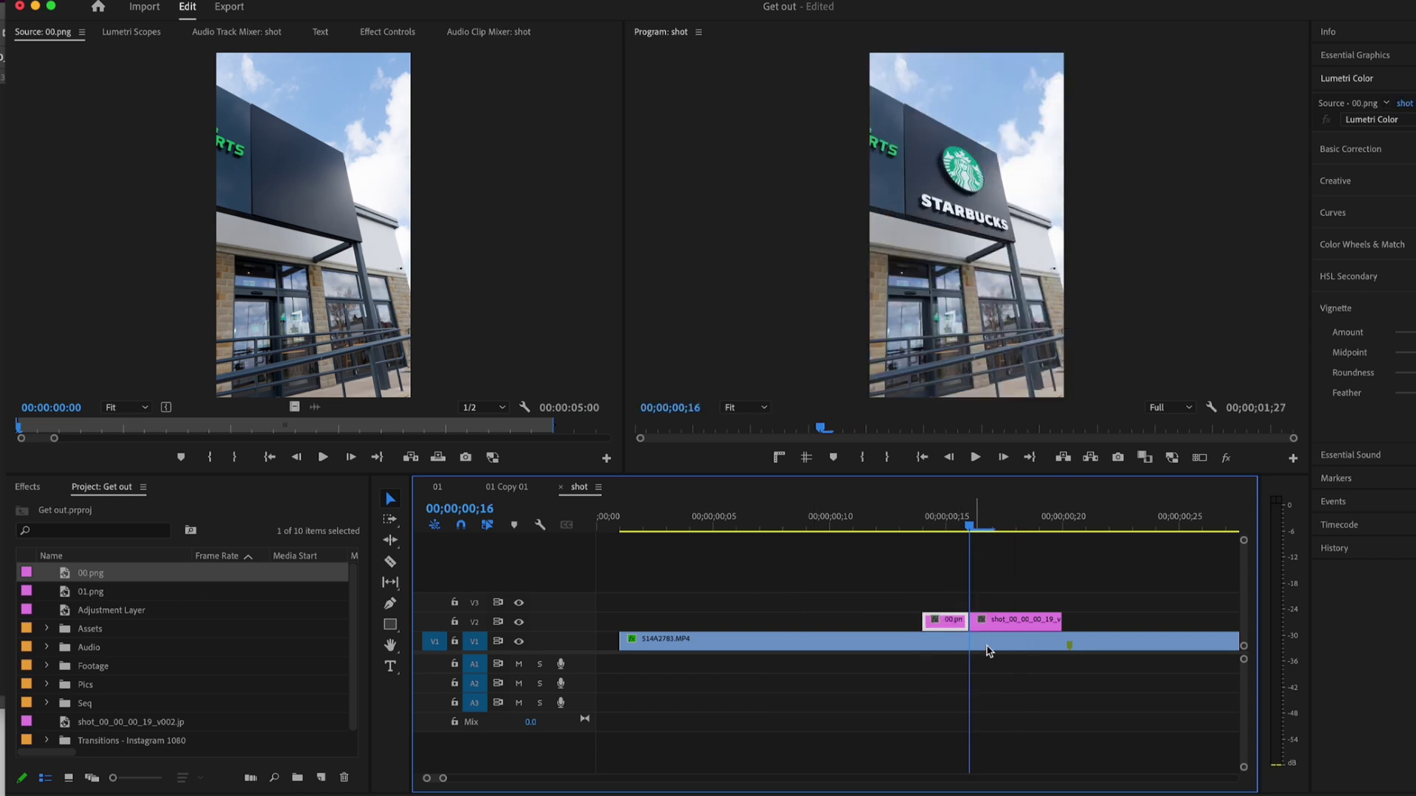
pyautogui.moveTo(94, 596); pyautogui.dragTo(944, 598)
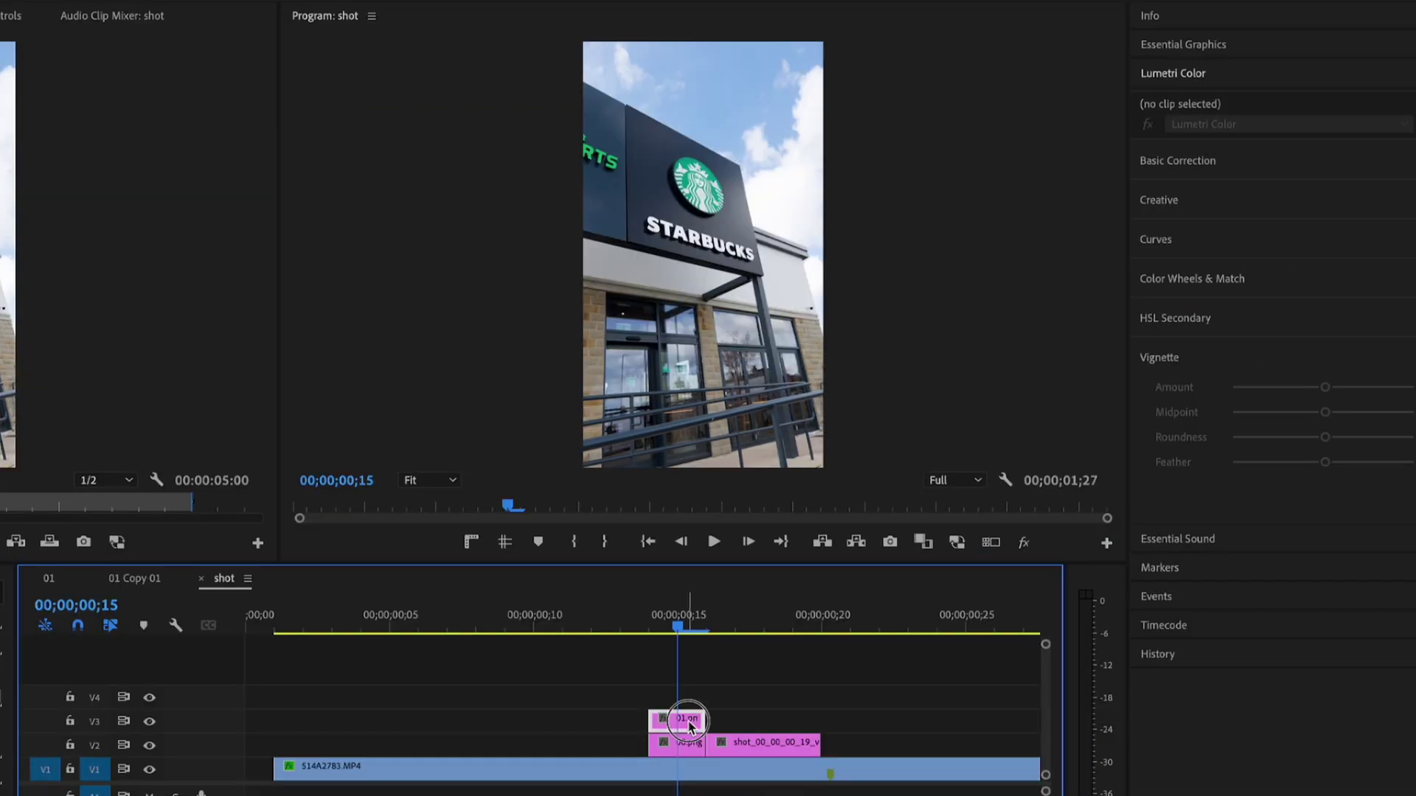
pyautogui.click(958, 602)
pyautogui.hscroll(2, 590, 706)
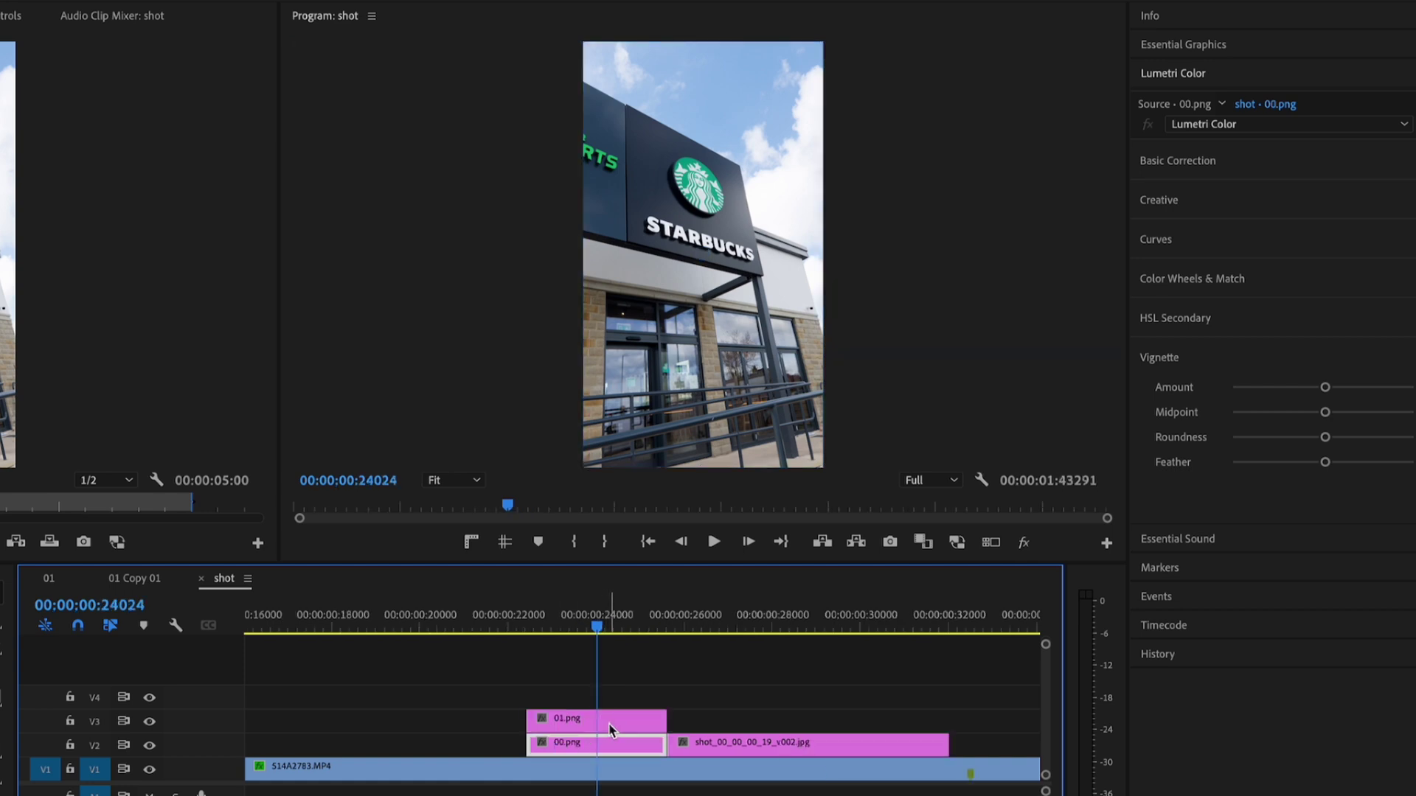
# Step: Disable and re-enable the 01.png clip on V3 to compare the frame with and without the sign elements
pyautogui.moveTo(610, 727); pyautogui.dragTo(618, 719)
pyautogui.press('shift+super+e')
pyautogui.press('=')
pyautogui.press('shift+super+e')
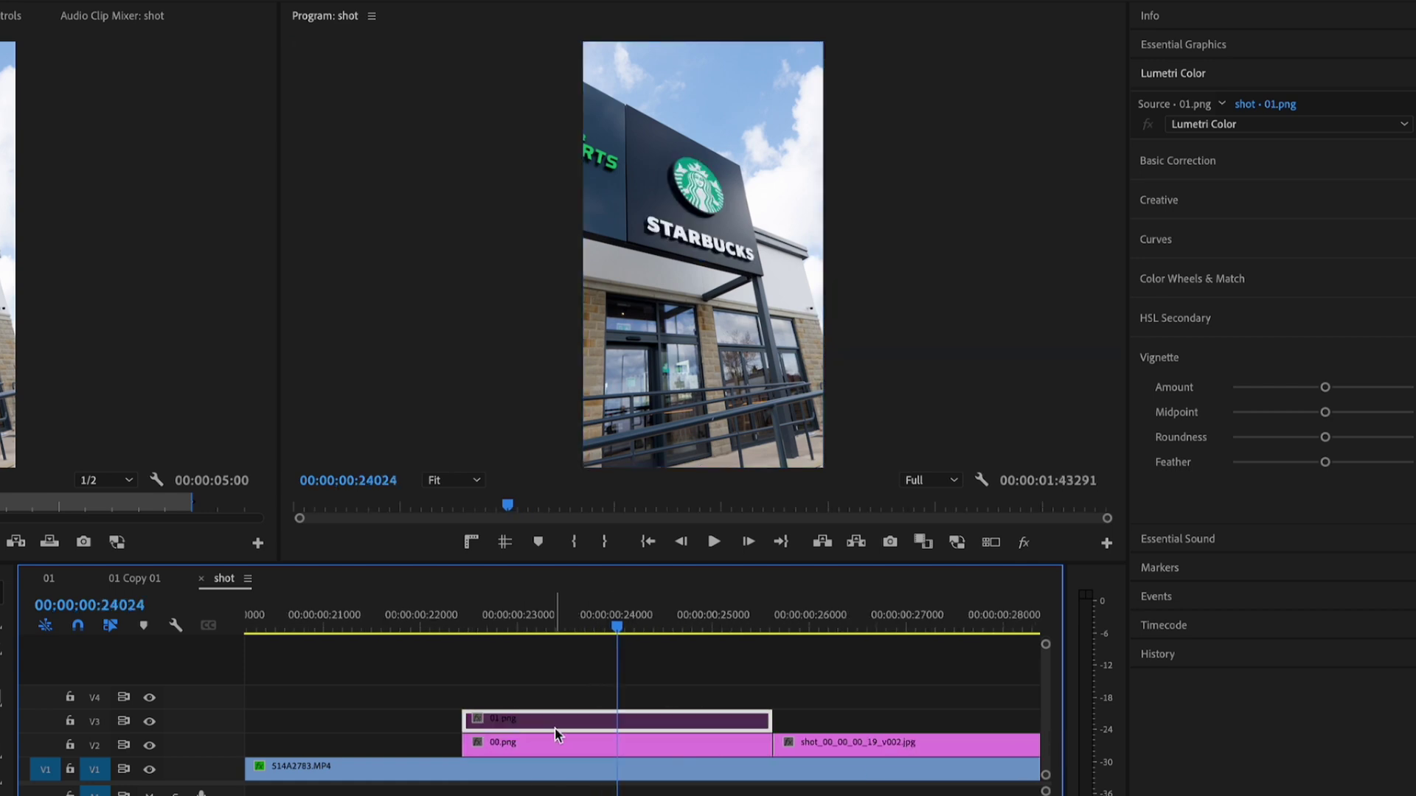
pyautogui.press('shift+super+e')
pyautogui.scroll(1, 547, 717)
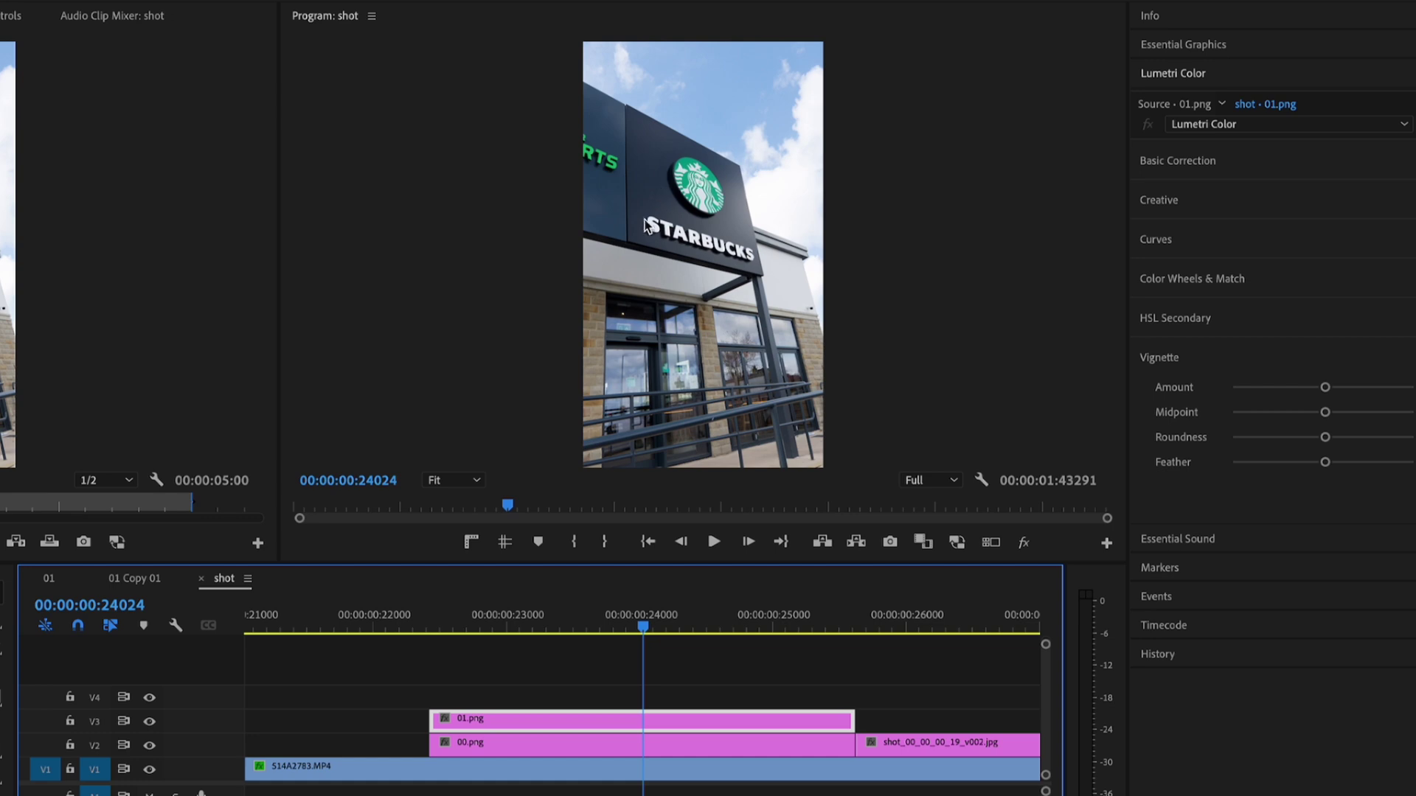
# Step: Duplicate the 01.png clip onto V4 and draw a pen opacity mask around the round logo on the copy
pyautogui.click(554, 717)
pyautogui.moveTo(545, 719); pyautogui.dragTo(553, 694)
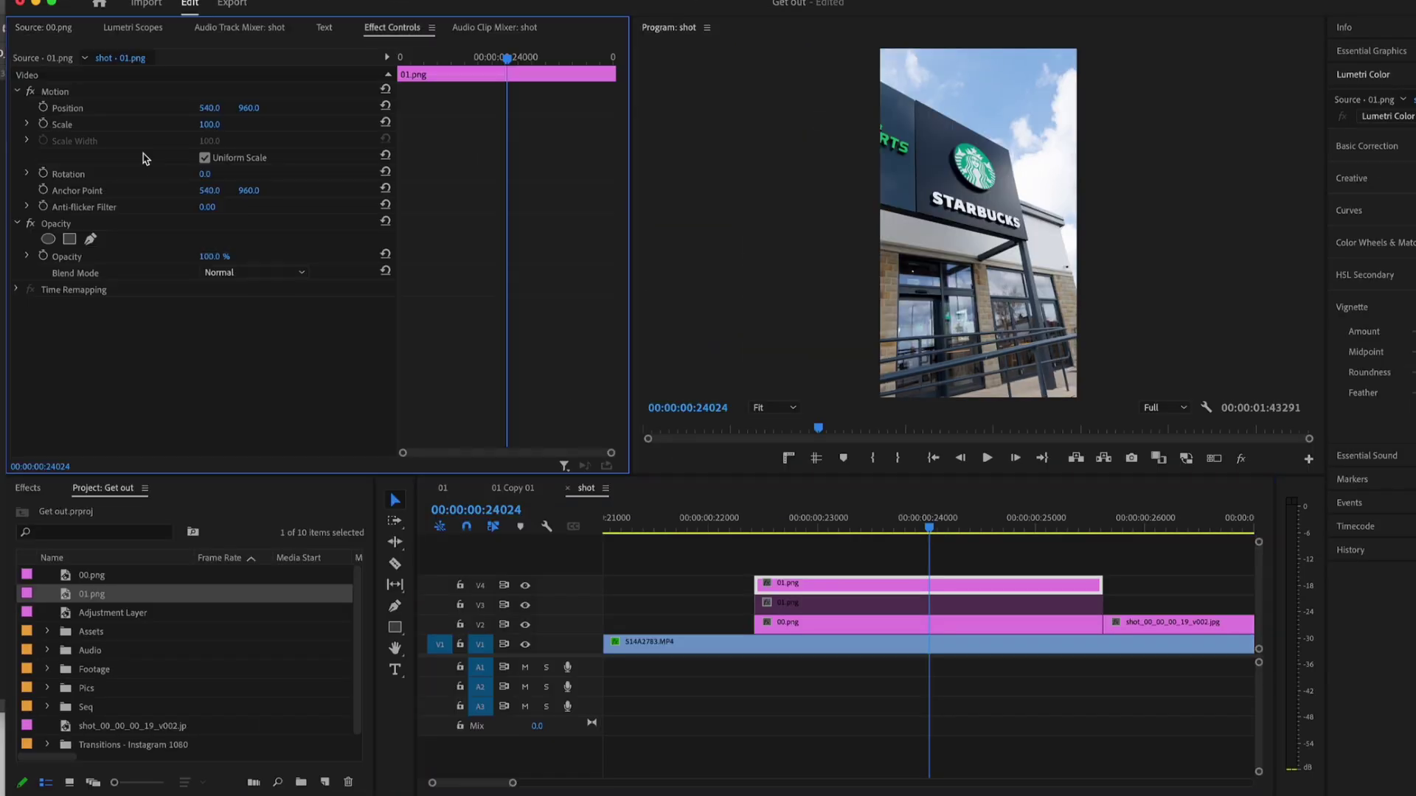
pyautogui.click(93, 240)
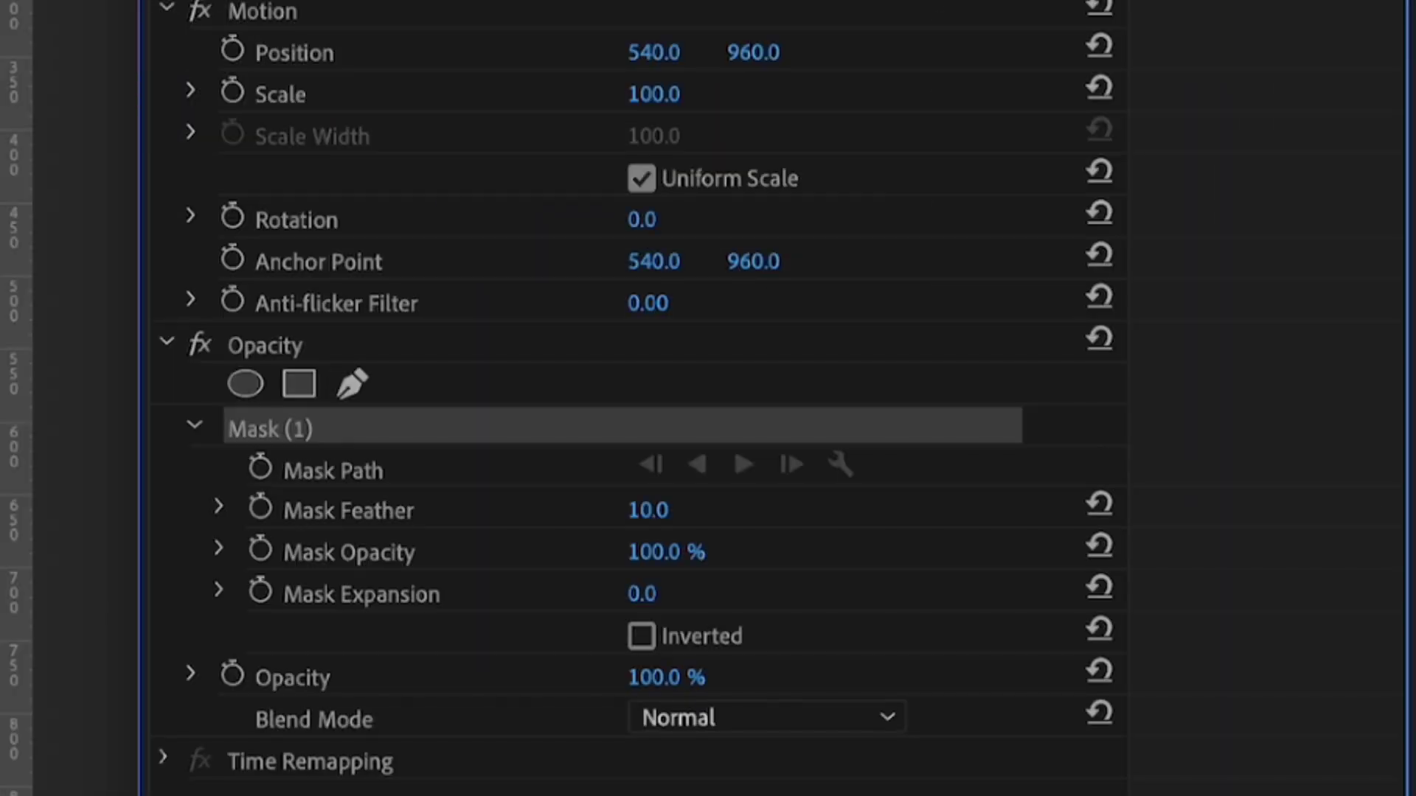
pyautogui.click(684, 233)
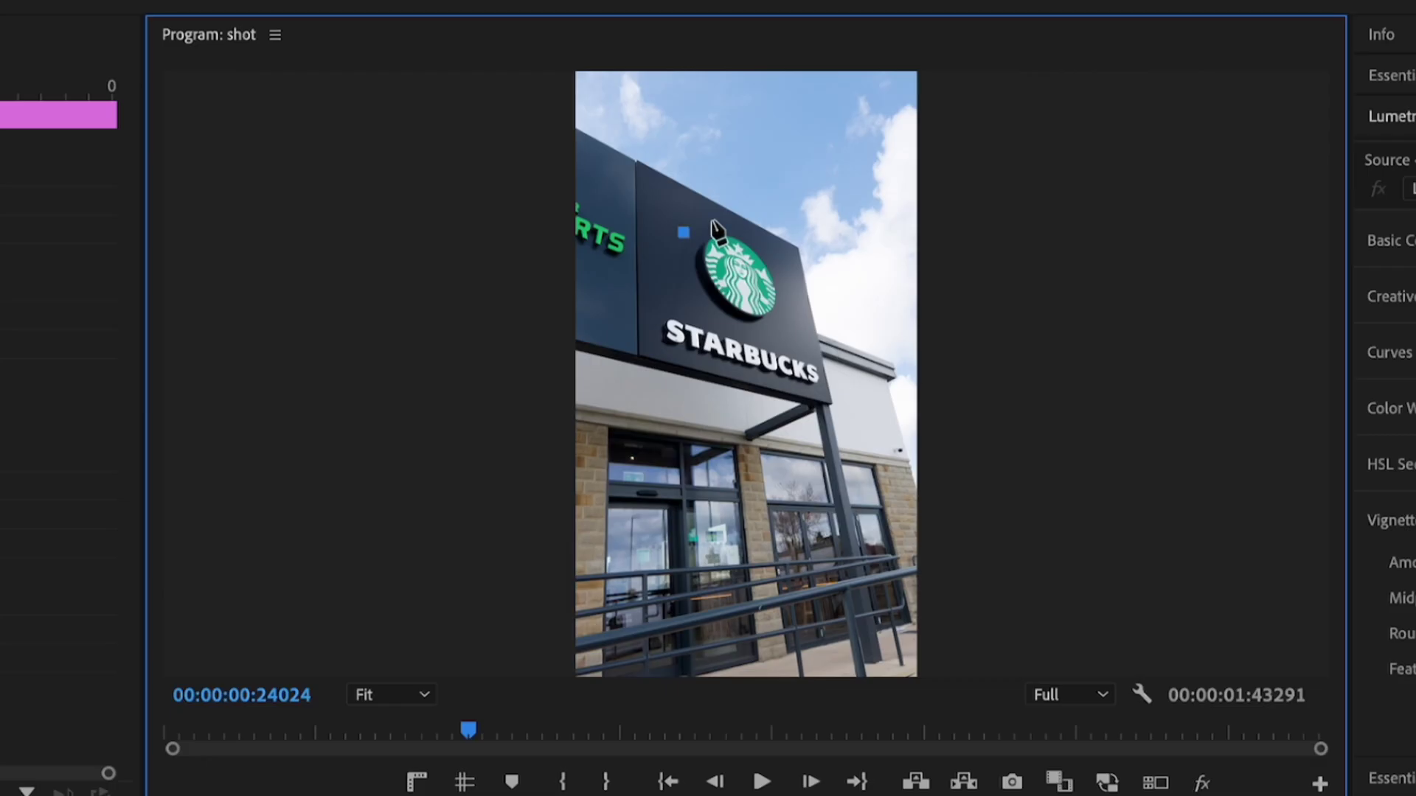
pyautogui.click(683, 232)
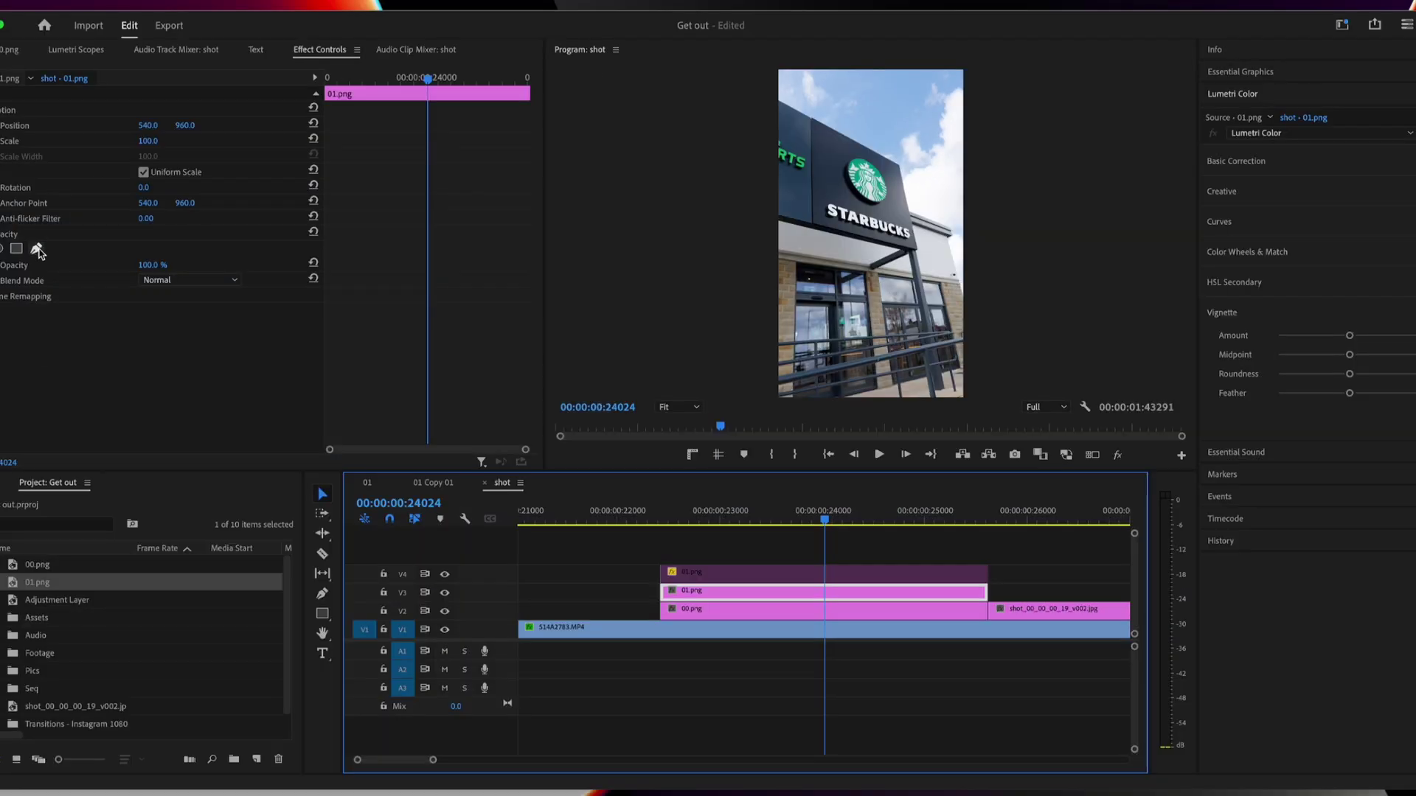
# Step: Draw a pen opacity mask around the STARBUCKS lettering on the V3 01.png clip, and toggle the V4 clip to check the separation
pyautogui.click(38, 249)
pyautogui.click(820, 196)
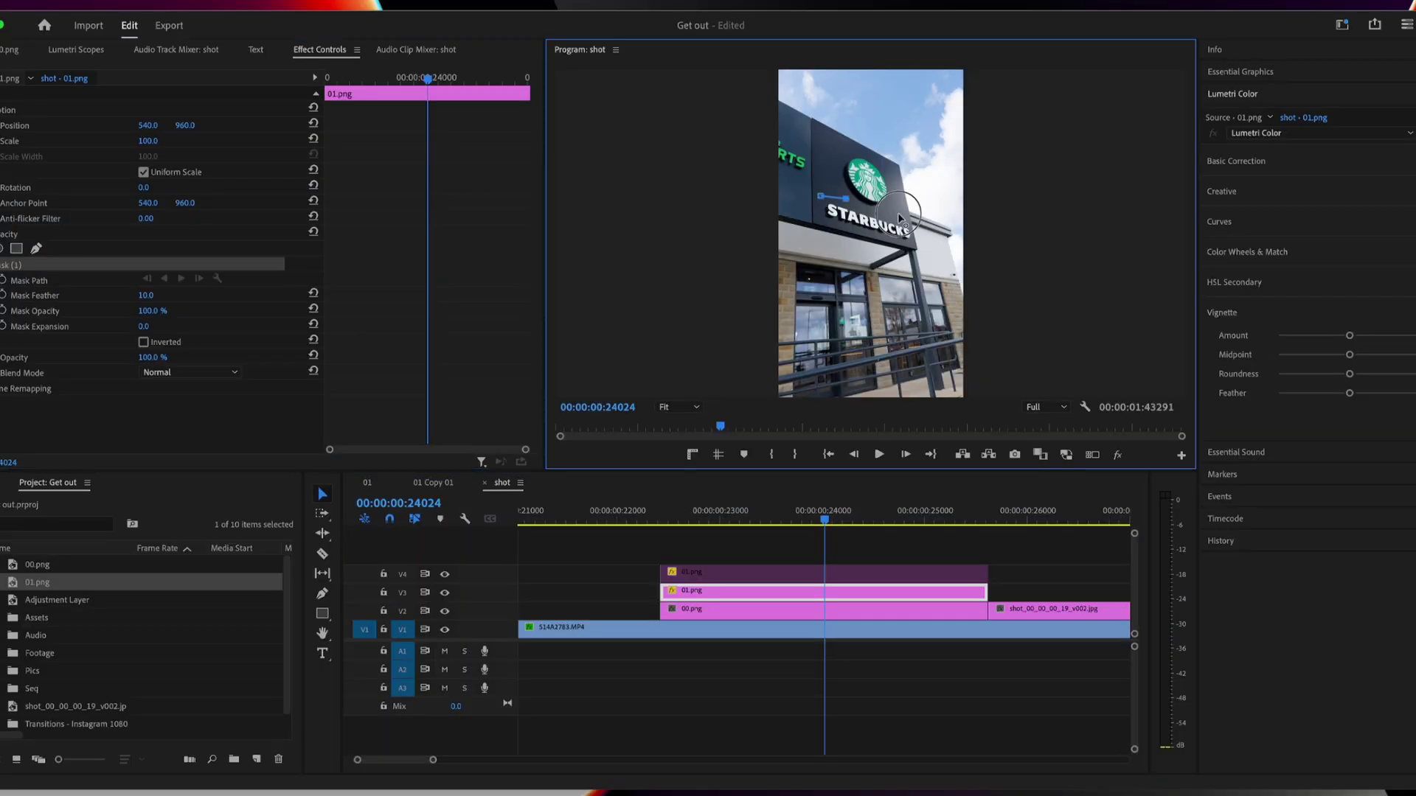
pyautogui.click(770, 573)
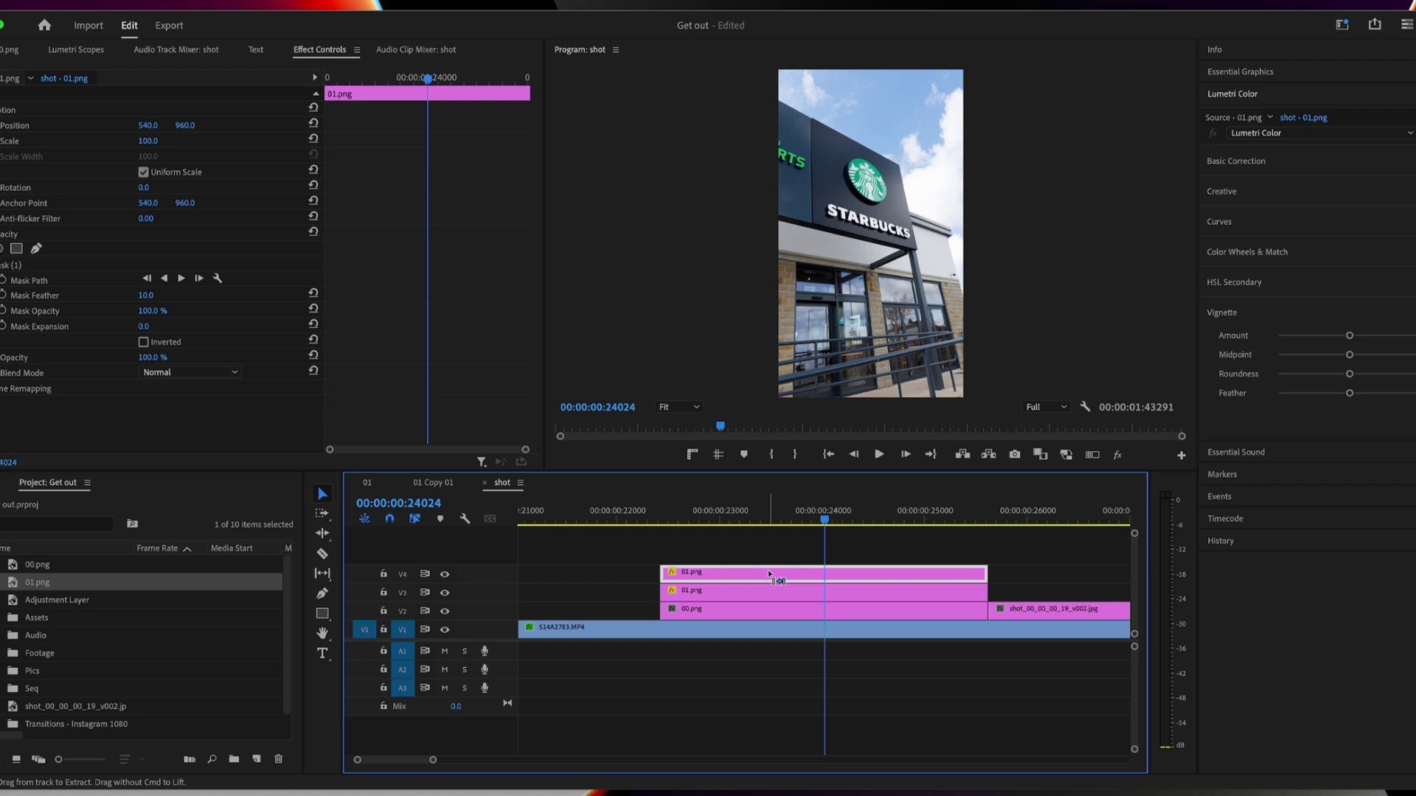
pyautogui.hotkey('shift', 'e')
pyautogui.hotkey('shift', 'e')
# Step: Trim the start of both 01.png clips on V3 and V4 to begin 11 frames later than 00.png
pyautogui.moveTo(996, 522); pyautogui.dragTo(928, 527)
pyautogui.press('-')
pyautogui.hscroll(4, 913, 552)
pyautogui.scroll(5, 914, 553)
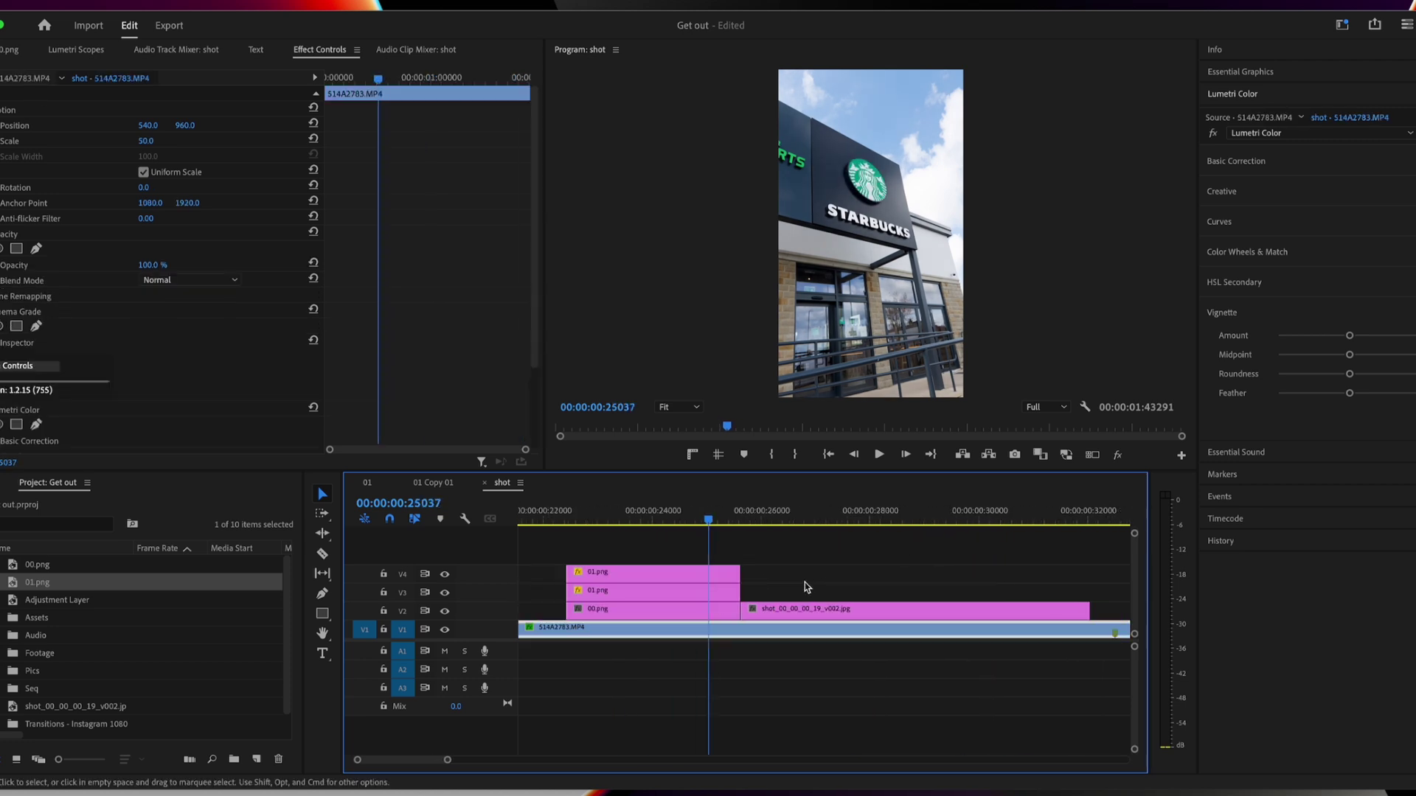
pyautogui.moveTo(552, 553); pyautogui.dragTo(598, 591)
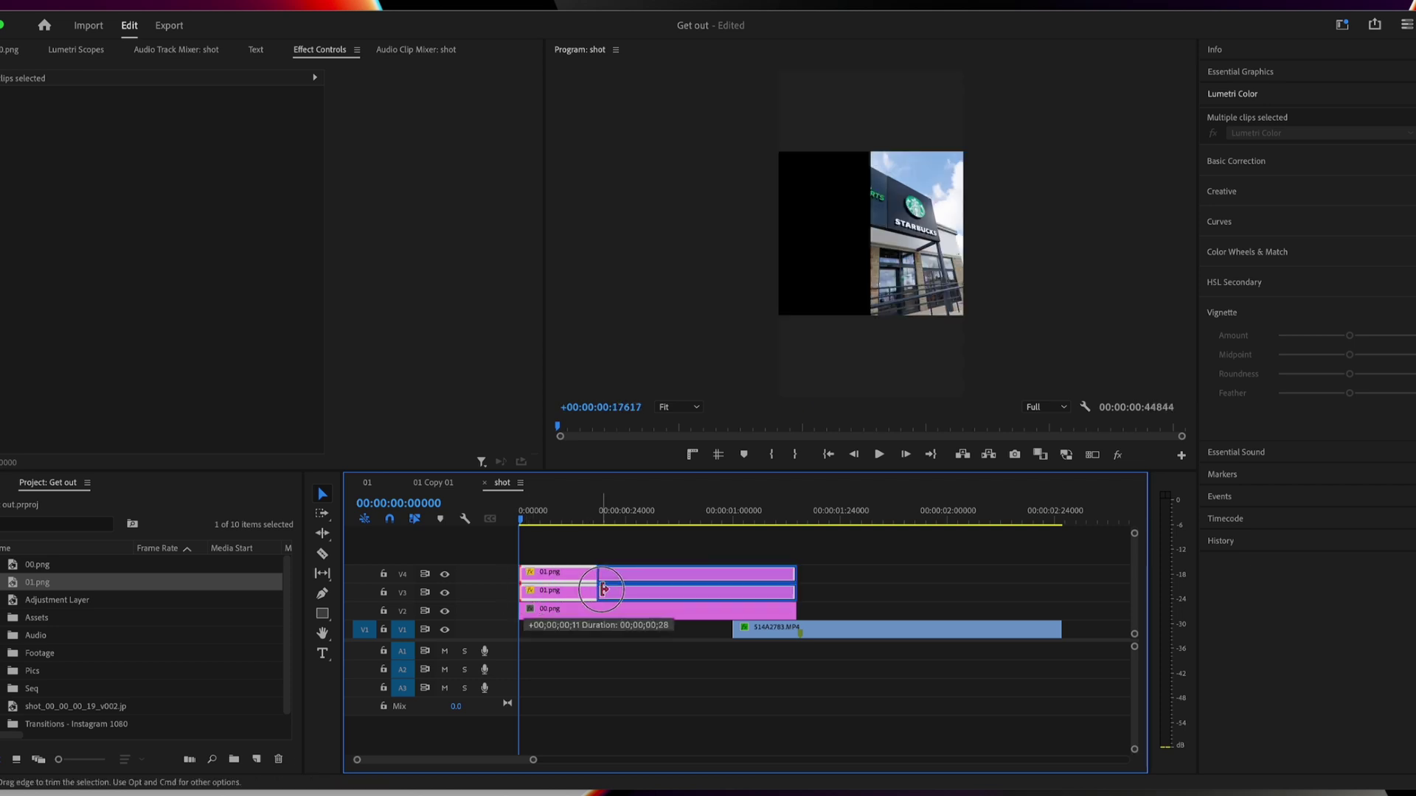
# Step: Extend the start of the logo clip on V4 about 5 frames earlier than the lettering clip on V3
pyautogui.moveTo(514, 520)
pyautogui.mouseDown()
pyautogui.moveTo(619, 516)
pyautogui.moveTo(540, 520)
pyautogui.mouseUp()
pyautogui.moveTo(597, 577); pyautogui.dragTo(561, 575)
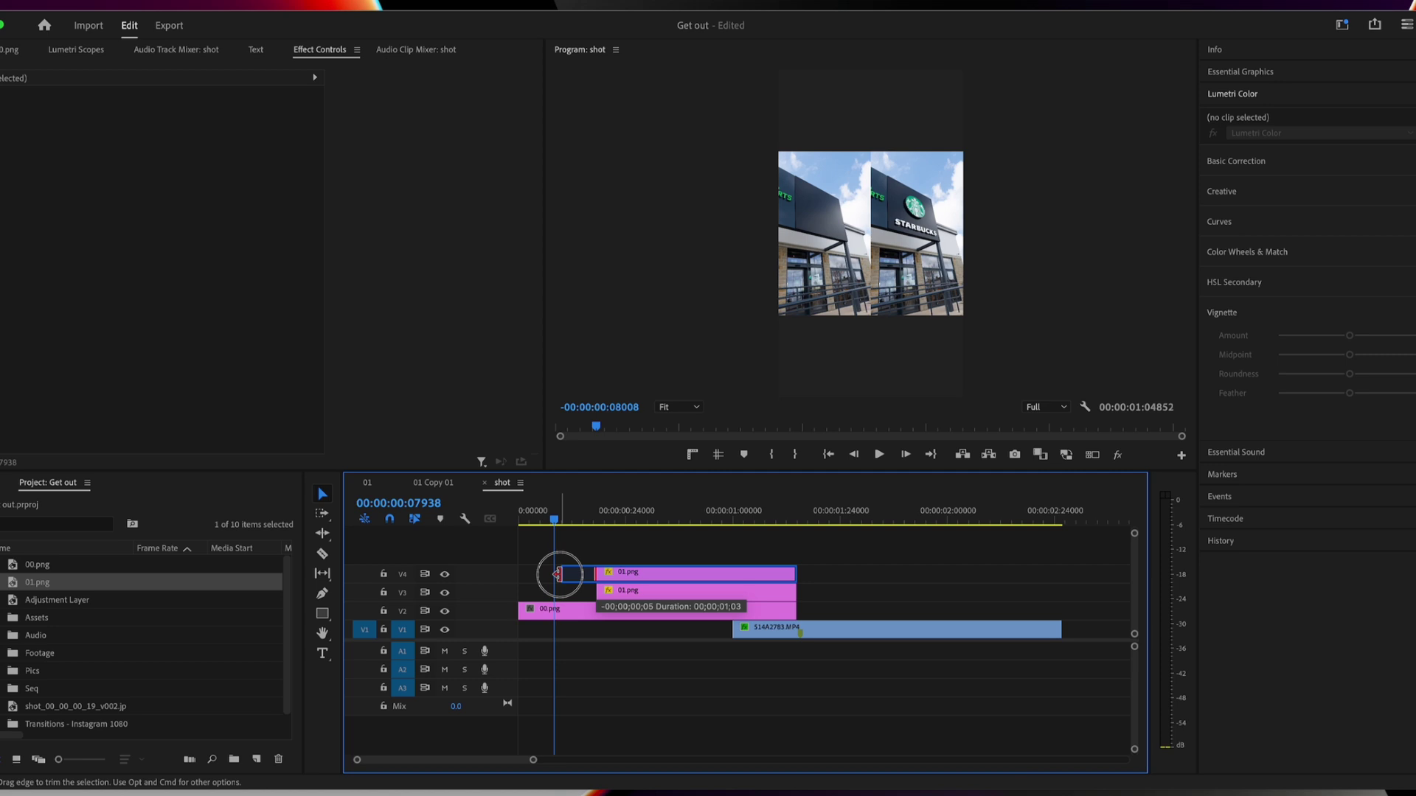
pyautogui.moveTo(562, 521)
pyautogui.mouseDown()
pyautogui.moveTo(610, 522)
pyautogui.moveTo(562, 521)
pyautogui.mouseUp()
pyautogui.scroll(2, 617, 547)
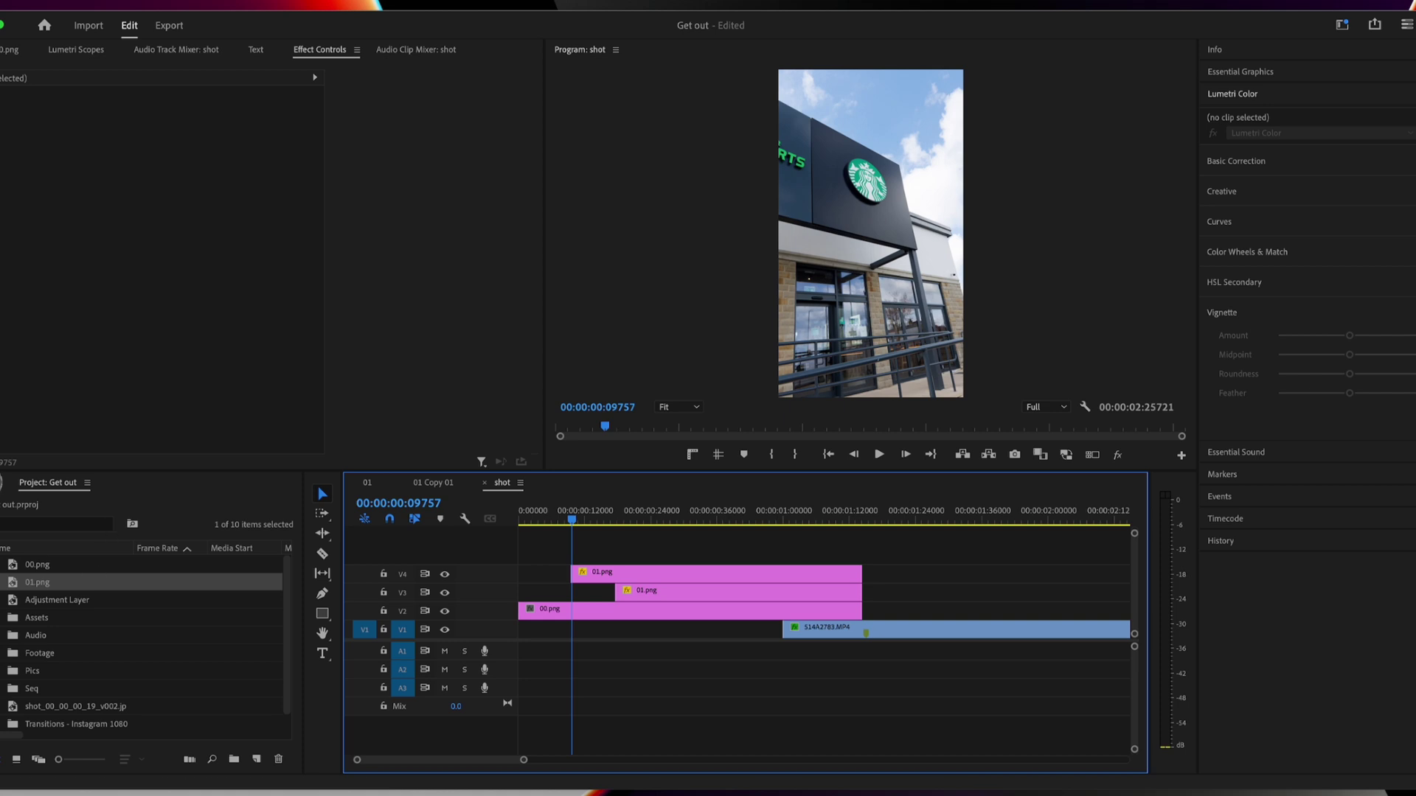
# Step: Apply the SMCK_05 SLIDE UP TEXT preset to the 01.png logo clip on V4 and scrub through its entrance
pyautogui.hotkey('shift', '7')
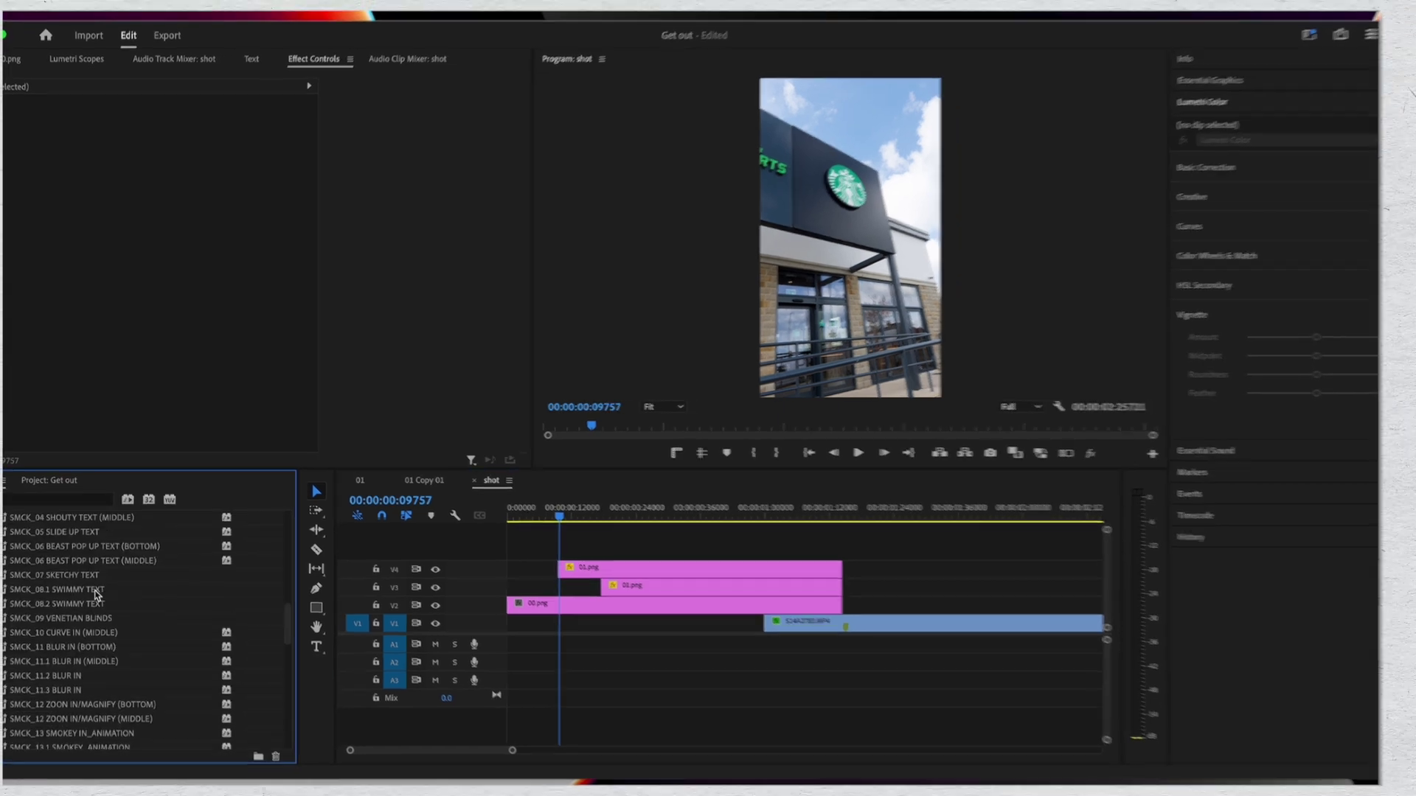
pyautogui.scroll(5, 95, 596)
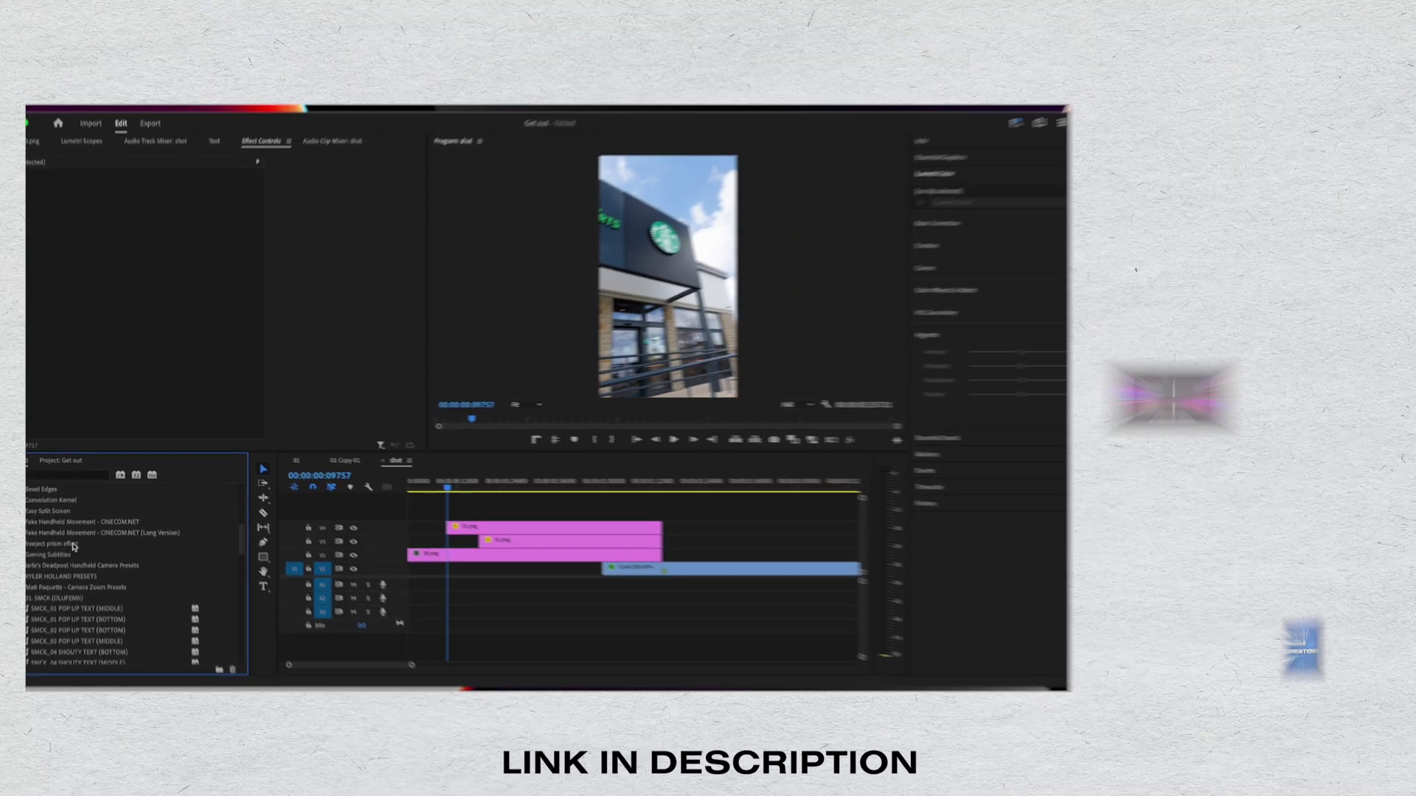
pyautogui.scroll(-2, 89, 595)
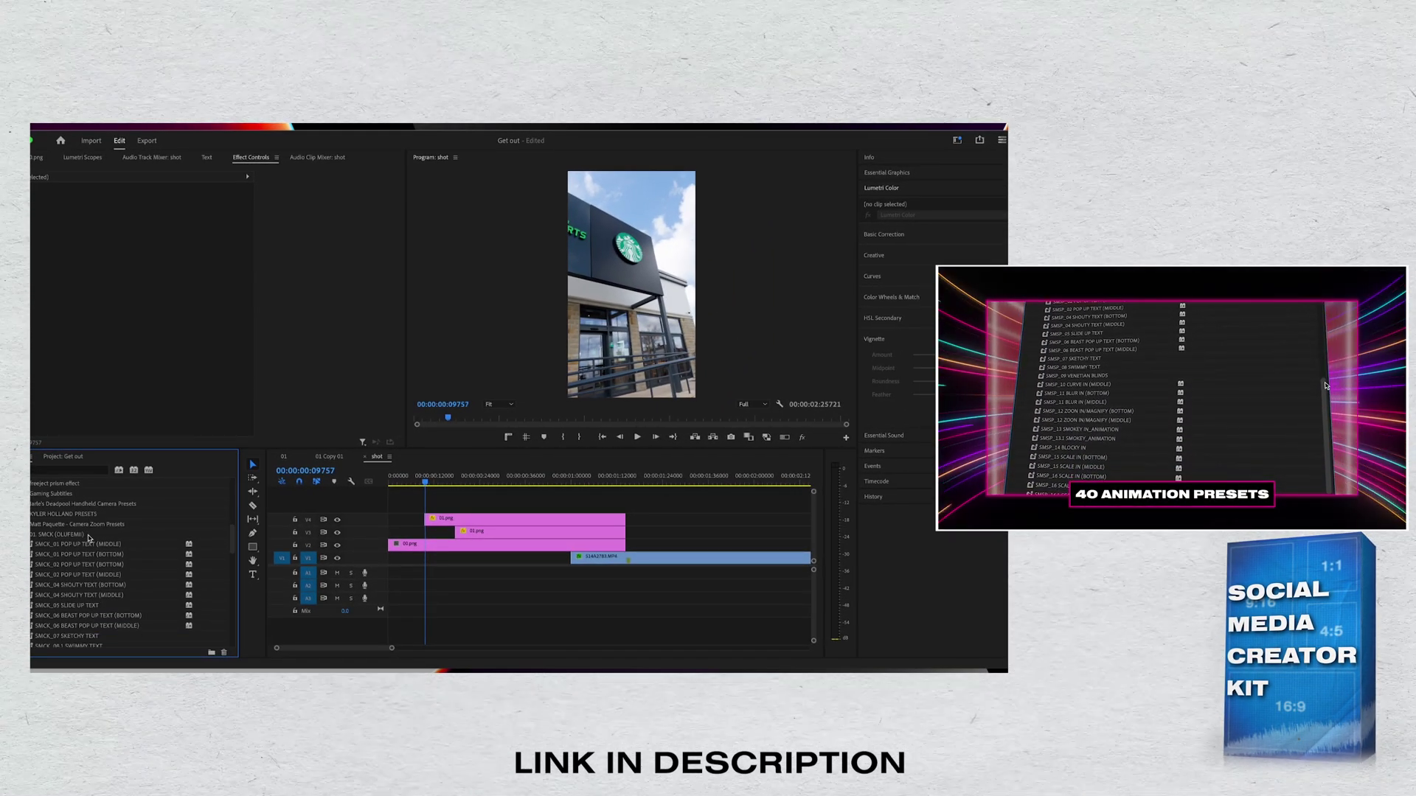
pyautogui.scroll(-1, 90, 544)
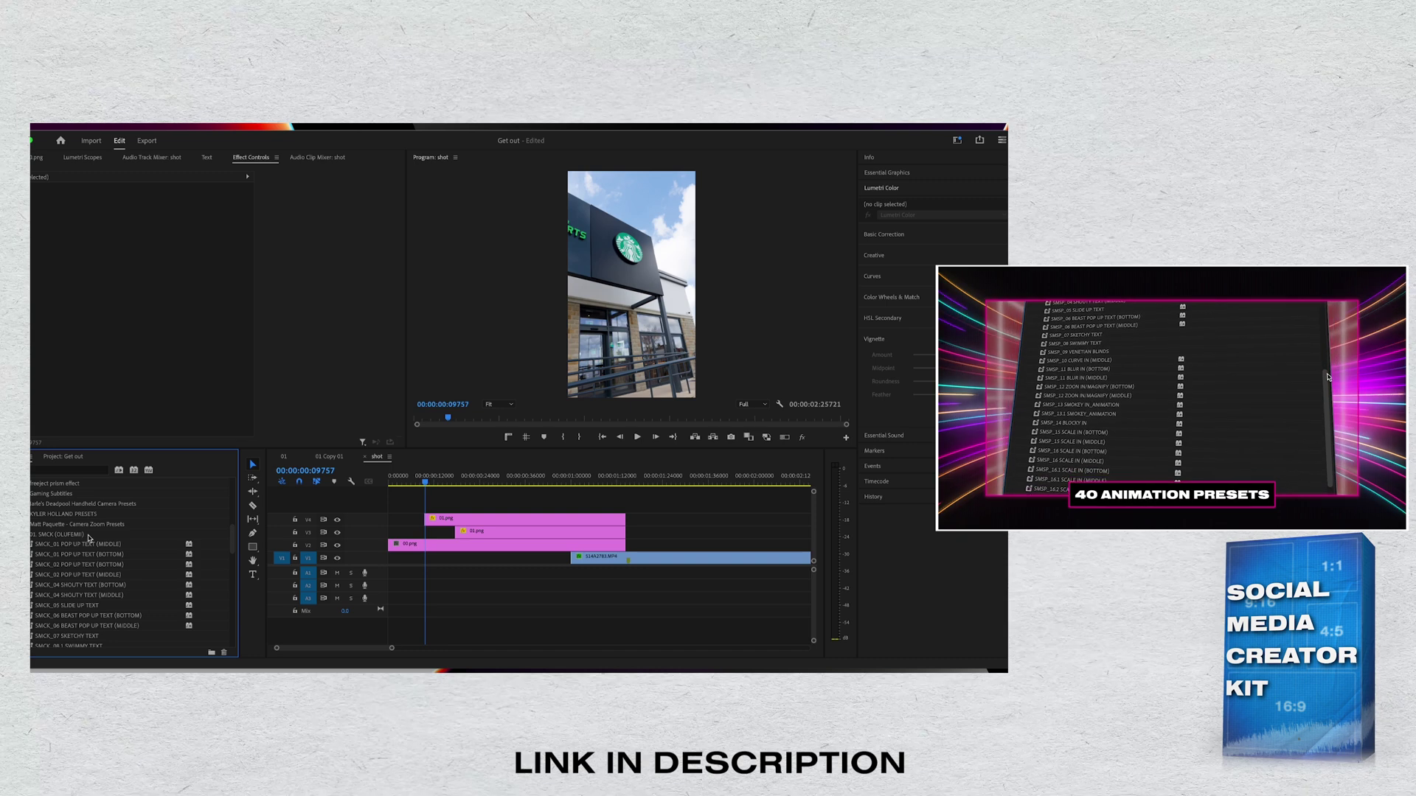
pyautogui.scroll(-2, 92, 550)
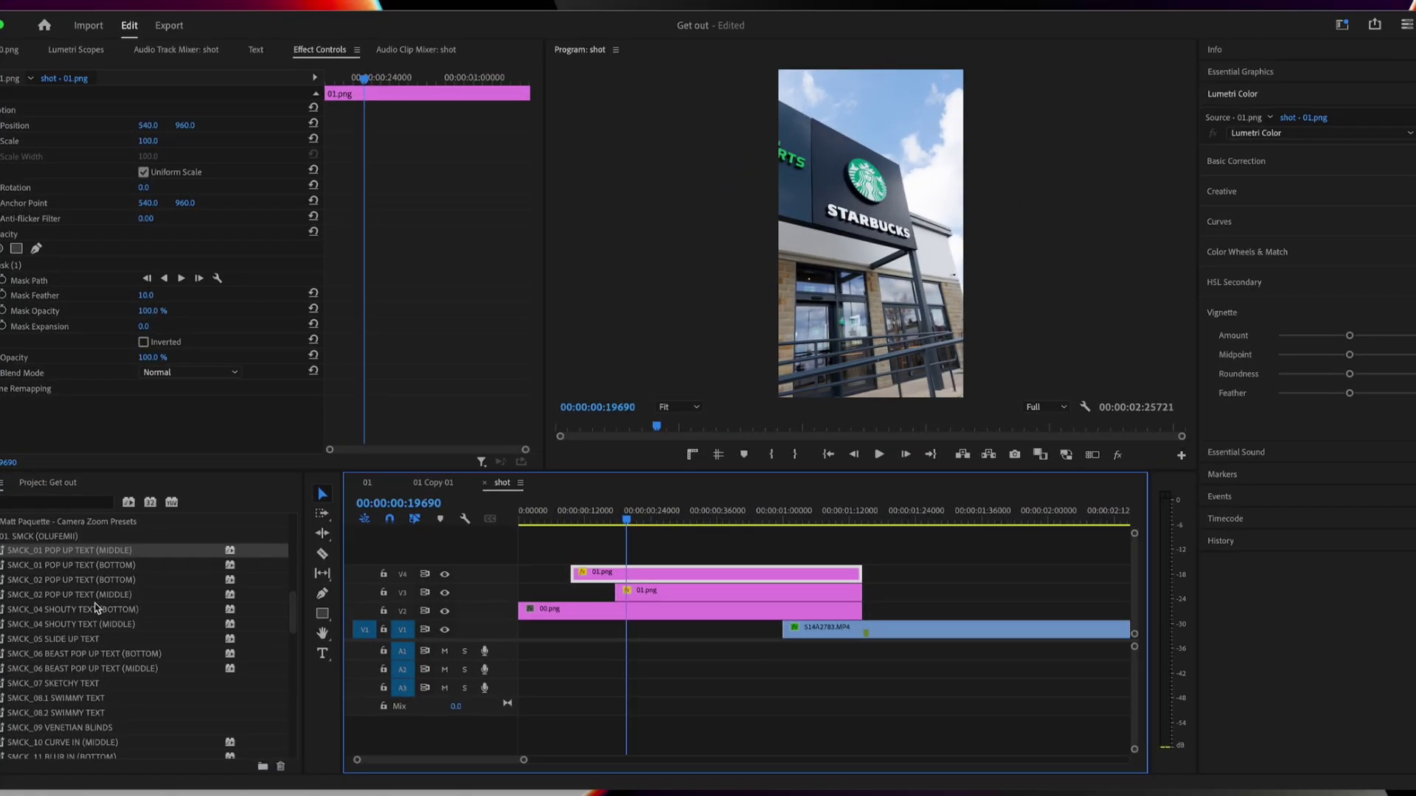
pyautogui.click(90, 582)
pyautogui.moveTo(563, 562); pyautogui.dragTo(621, 571)
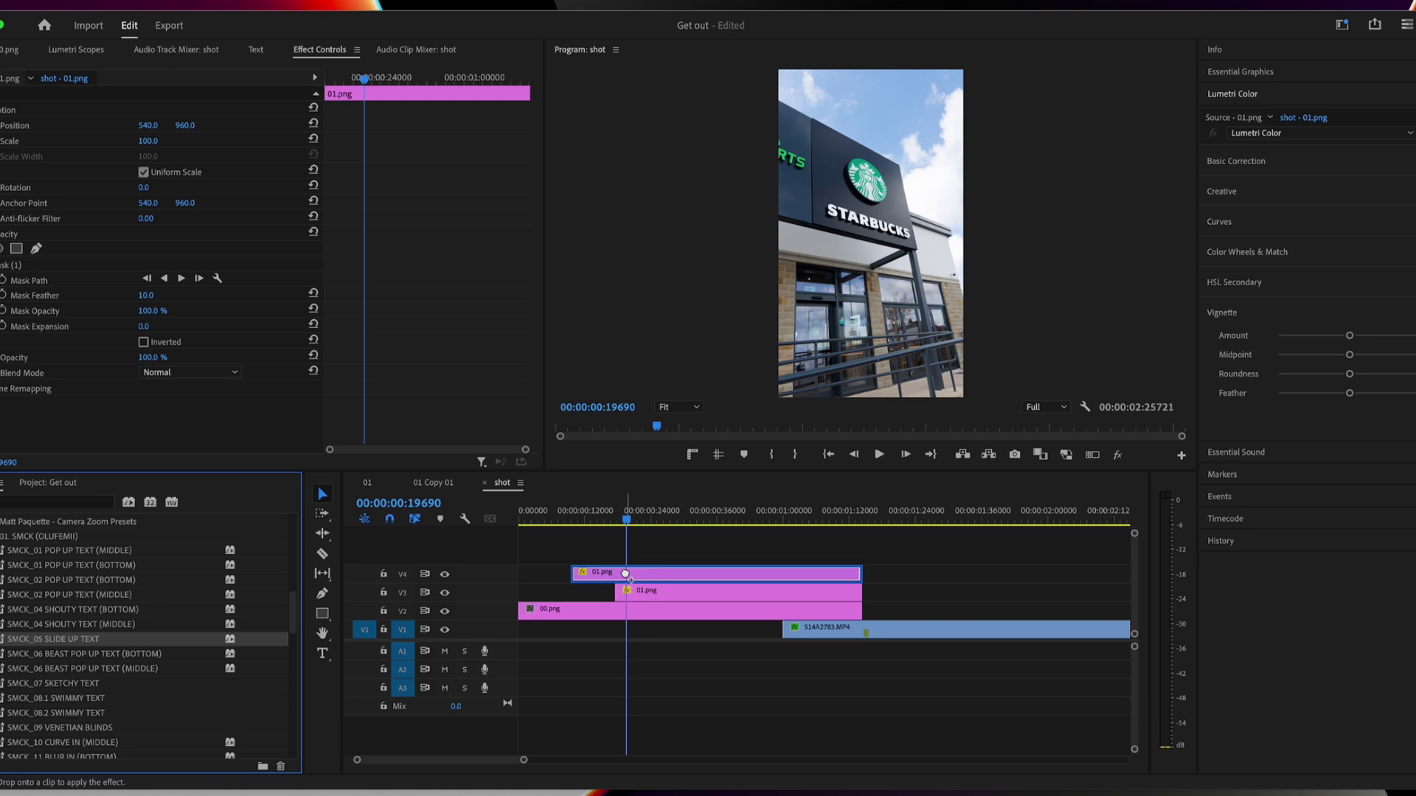
pyautogui.moveTo(540, 516); pyautogui.dragTo(659, 516)
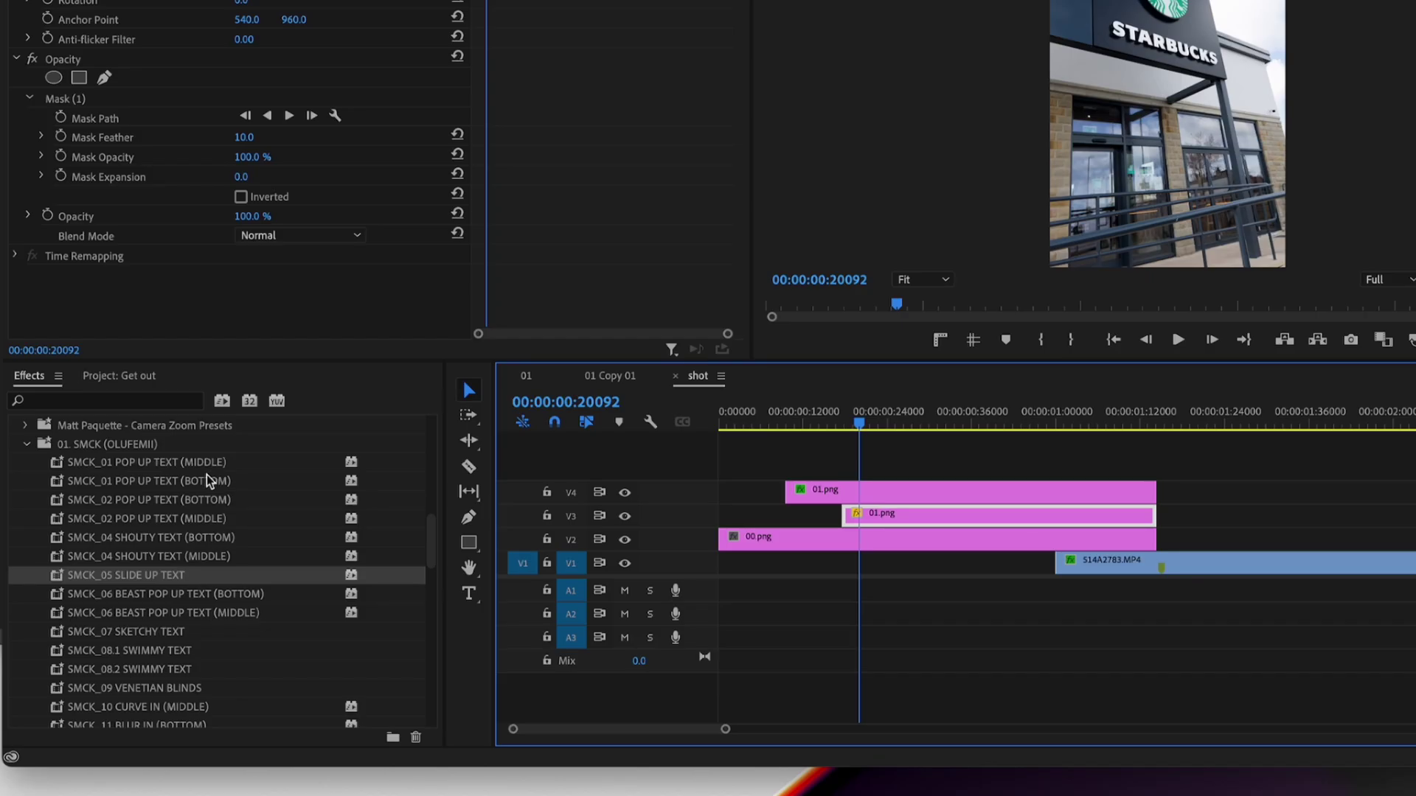
# Step: Apply the SMCK_04 SHOUTY TEXT (MIDDLE) preset to the 01.png lettering clip on V3 and check it in the preview
pyautogui.scroll(-2, 168, 560)
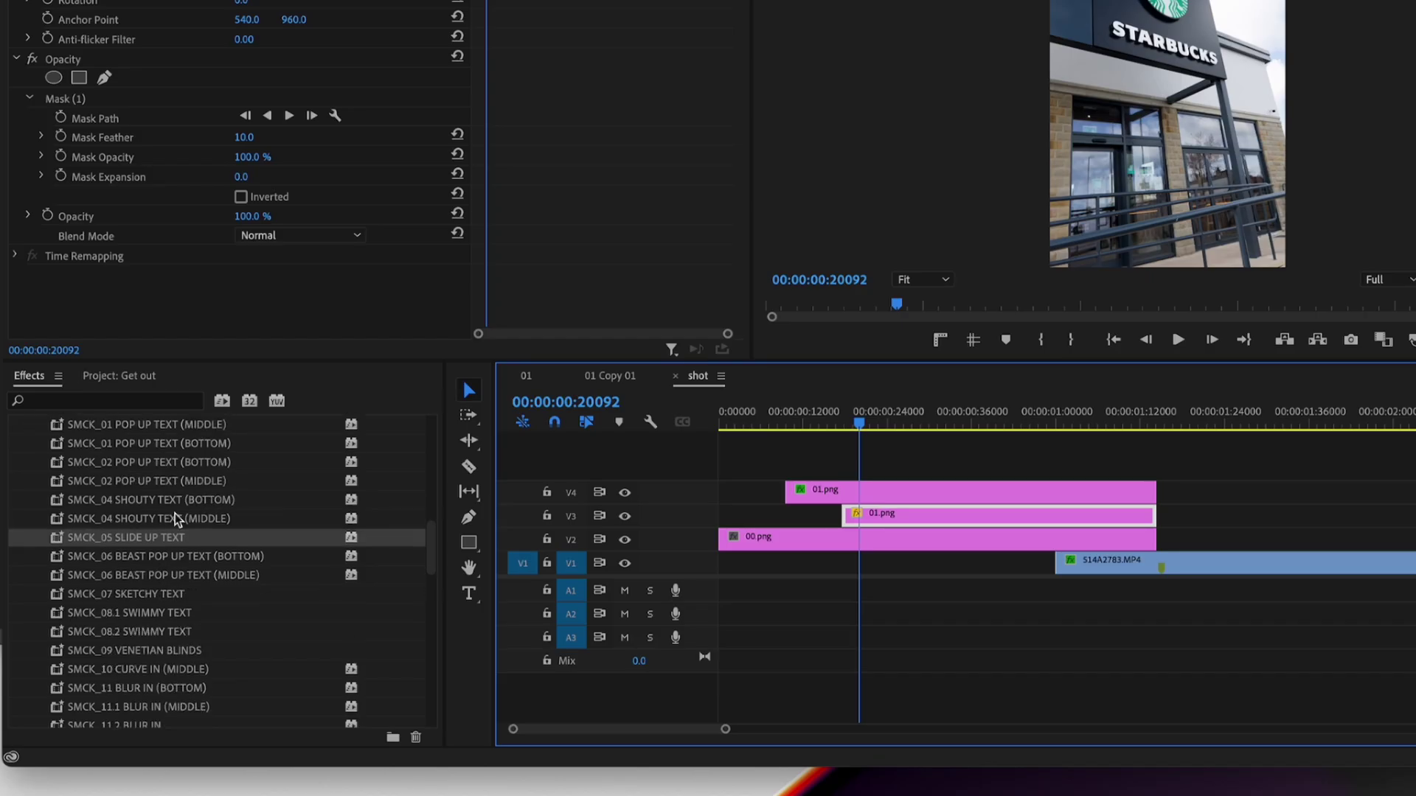
pyautogui.moveTo(175, 519); pyautogui.dragTo(889, 517)
pyautogui.click(894, 430)
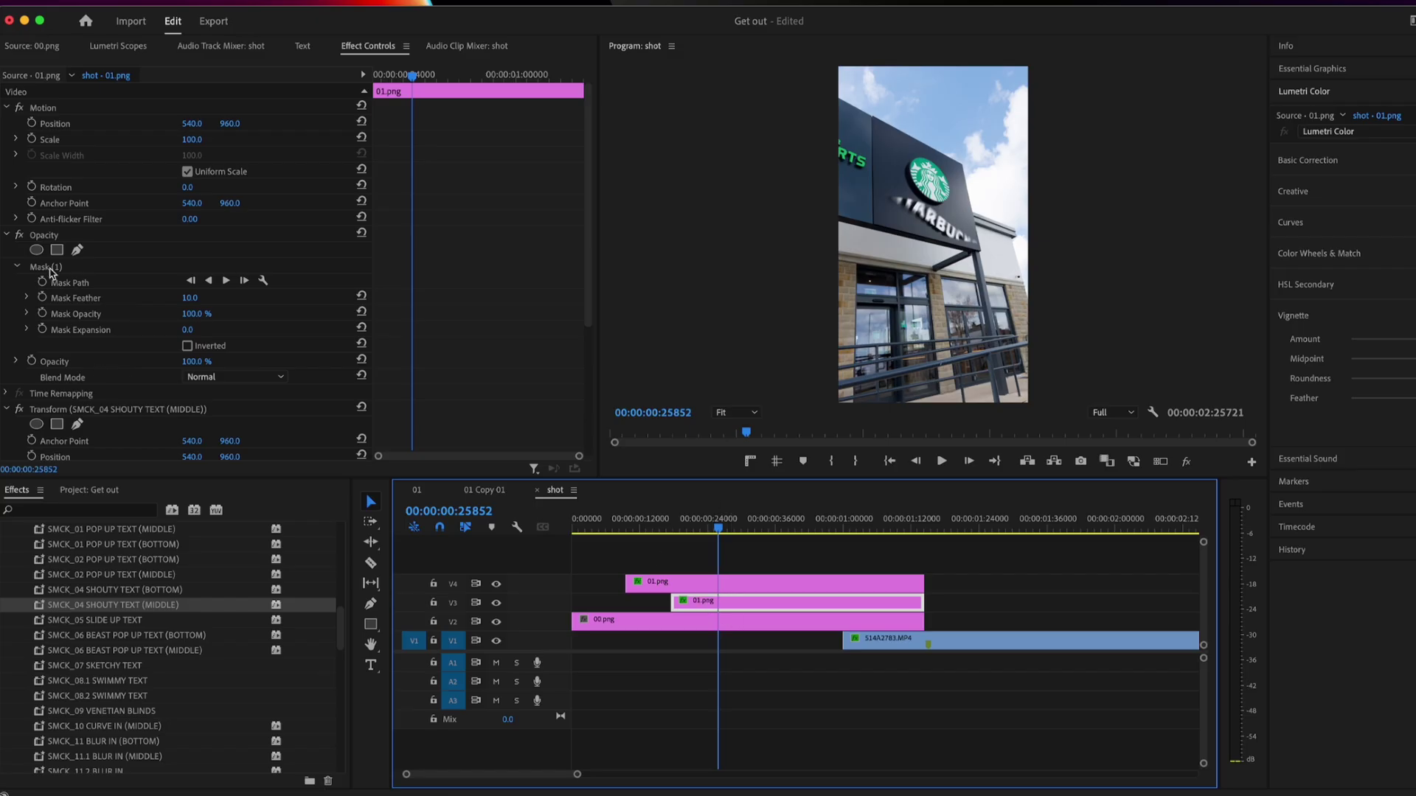
# Step: Remove the Shouty Text Transform effect from the V3 lettering clip and nest the clip as 00
pyautogui.click(51, 270)
pyautogui.press('super+z')
pyautogui.click(724, 556)
pyautogui.click(712, 600)
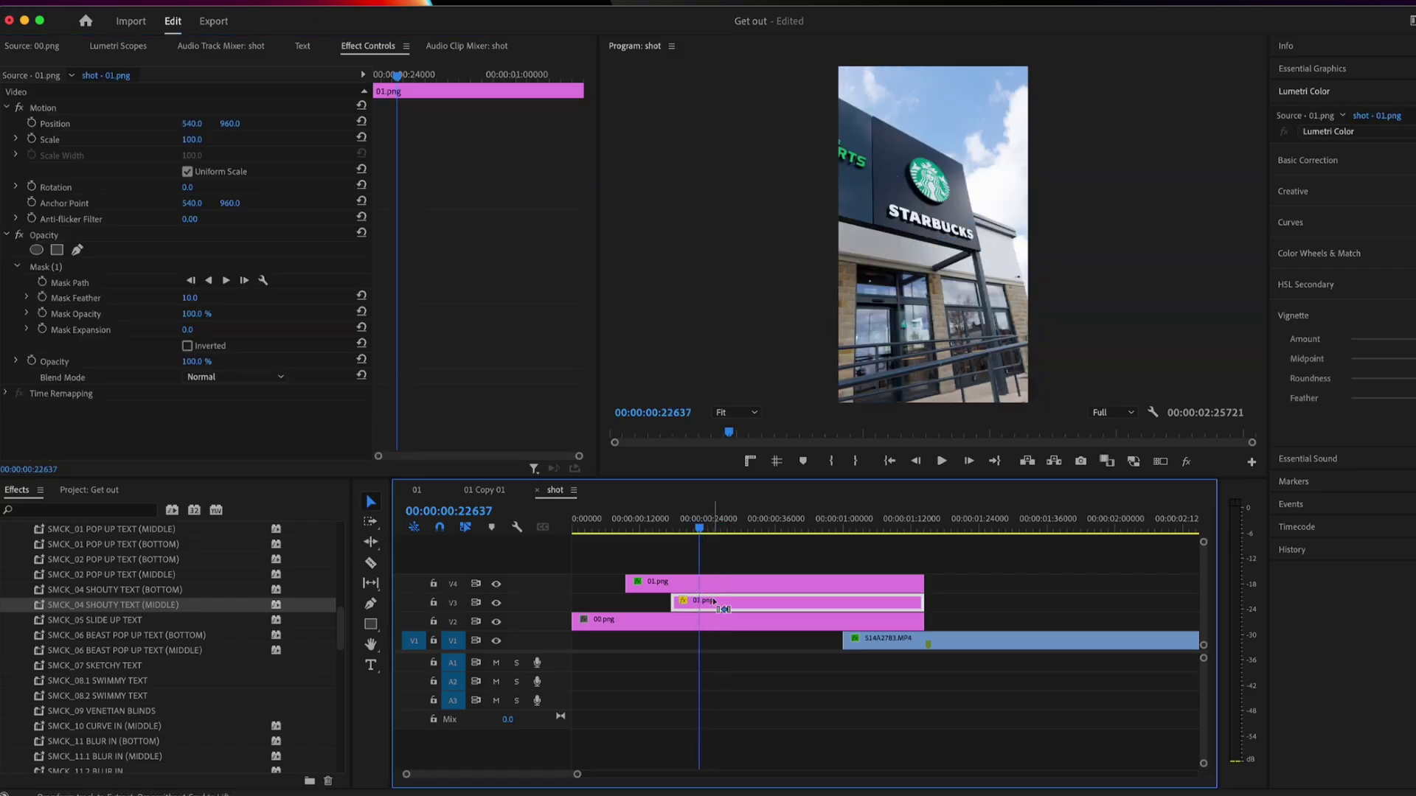
pyautogui.press('super+n')
pyautogui.write('00')
pyautogui.press('Return')
pyautogui.moveTo(675, 525); pyautogui.dragTo(690, 527)
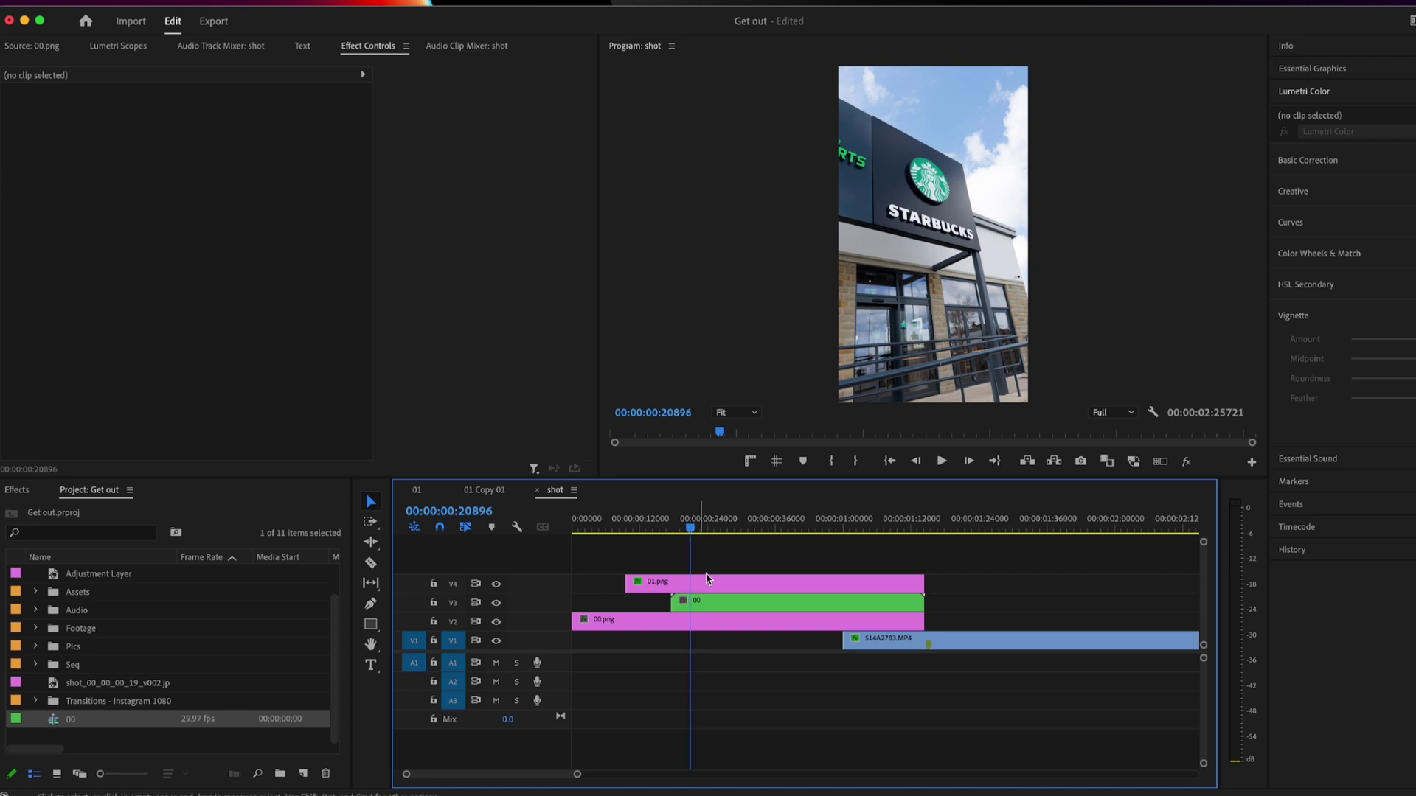
# Step: Paste the SMCK_04 SHOUTY TEXT (MIDDLE) effect onto the nested 00 clip and preview the sign animation from the start
pyautogui.click(713, 604)
pyautogui.press('super+v')
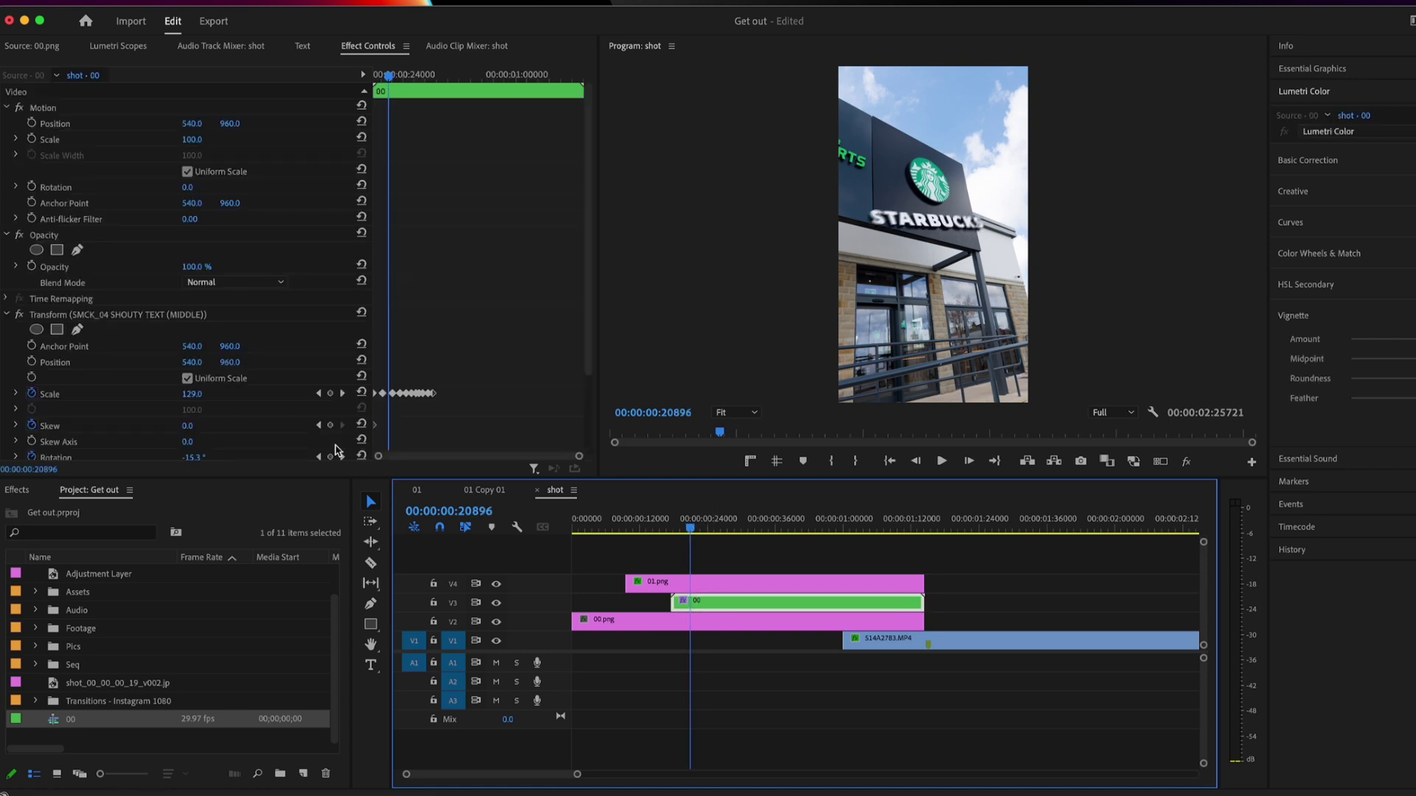
pyautogui.moveTo(687, 533)
pyautogui.mouseDown()
pyautogui.moveTo(620, 534)
pyautogui.moveTo(709, 534)
pyautogui.mouseUp()
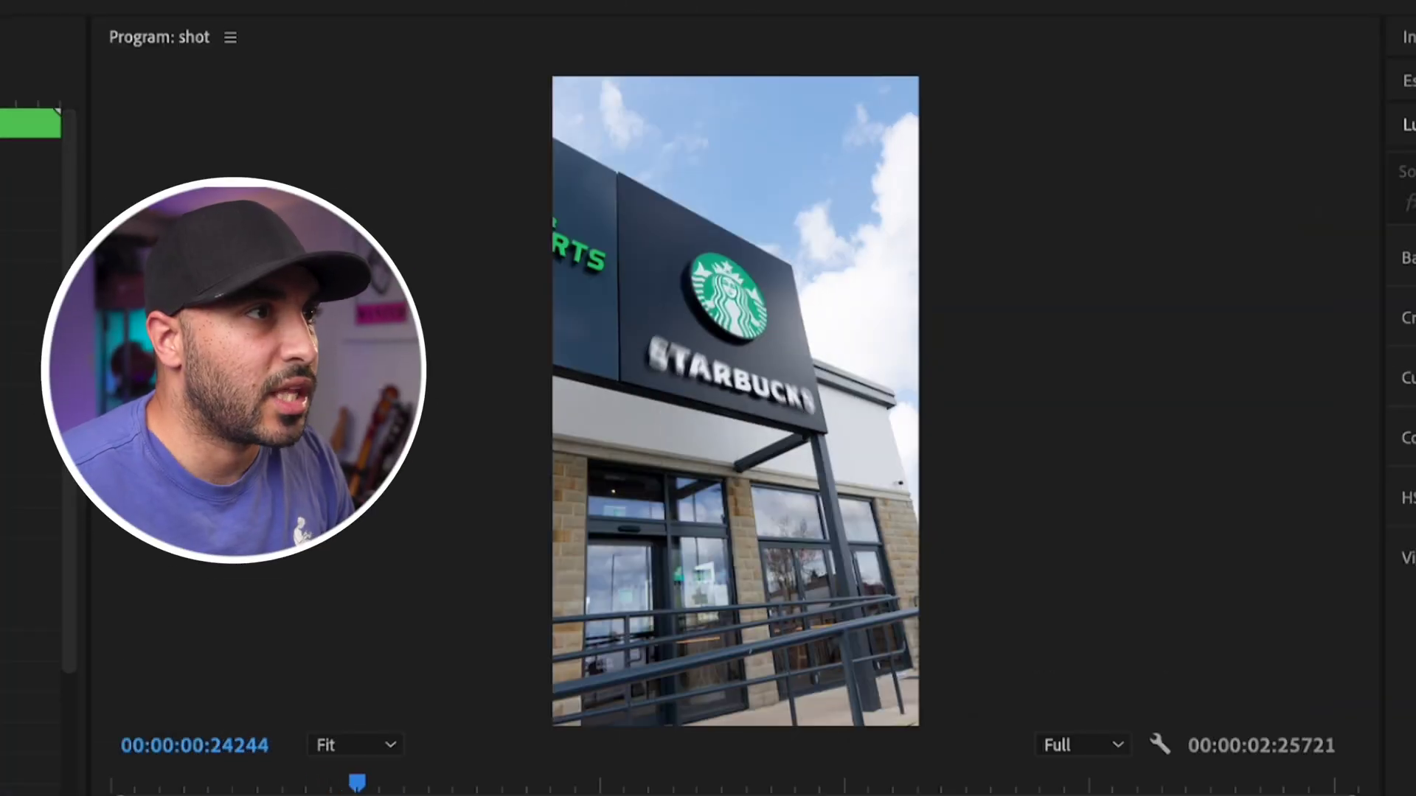
pyautogui.moveTo(357, 782); pyautogui.dragTo(373, 783)
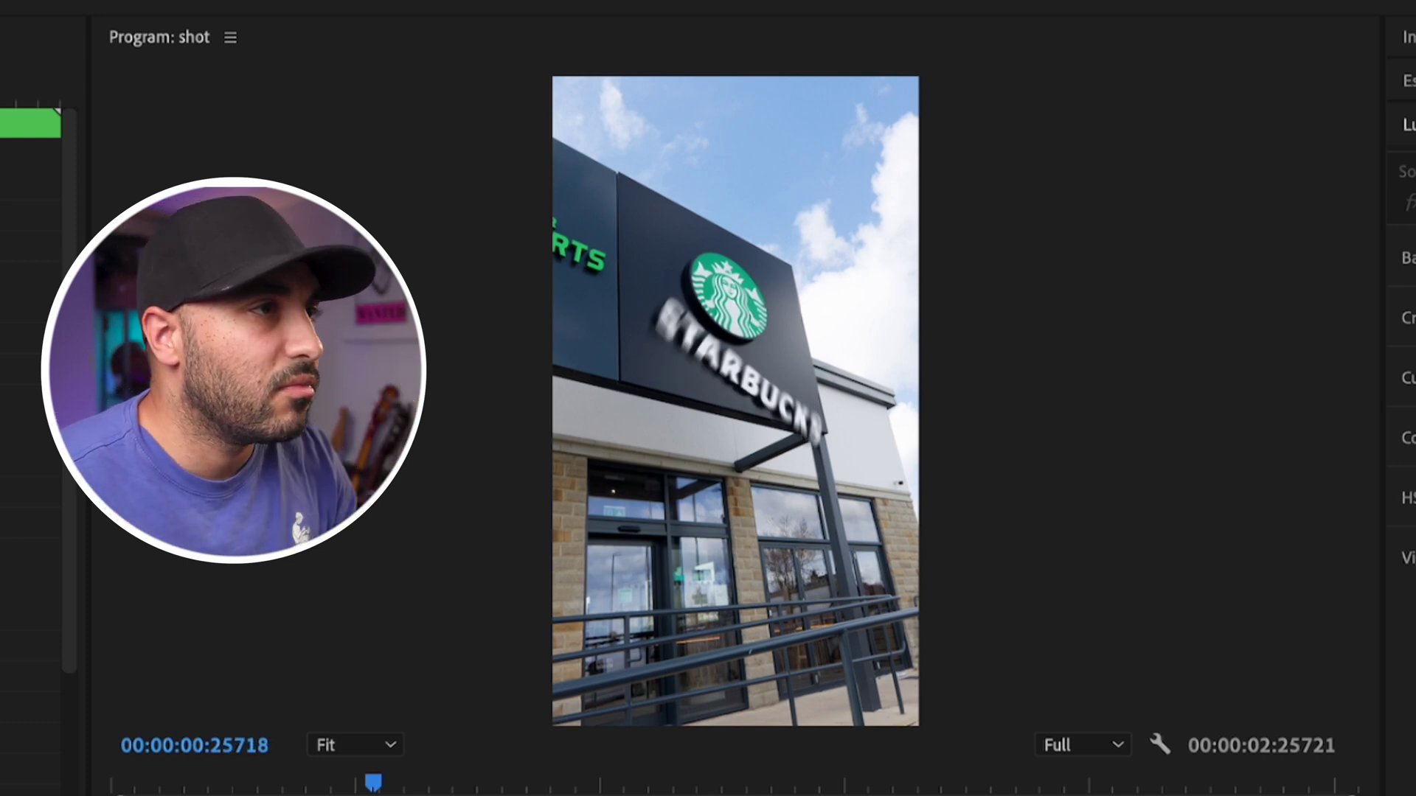
pyautogui.moveTo(373, 782); pyautogui.dragTo(214, 783)
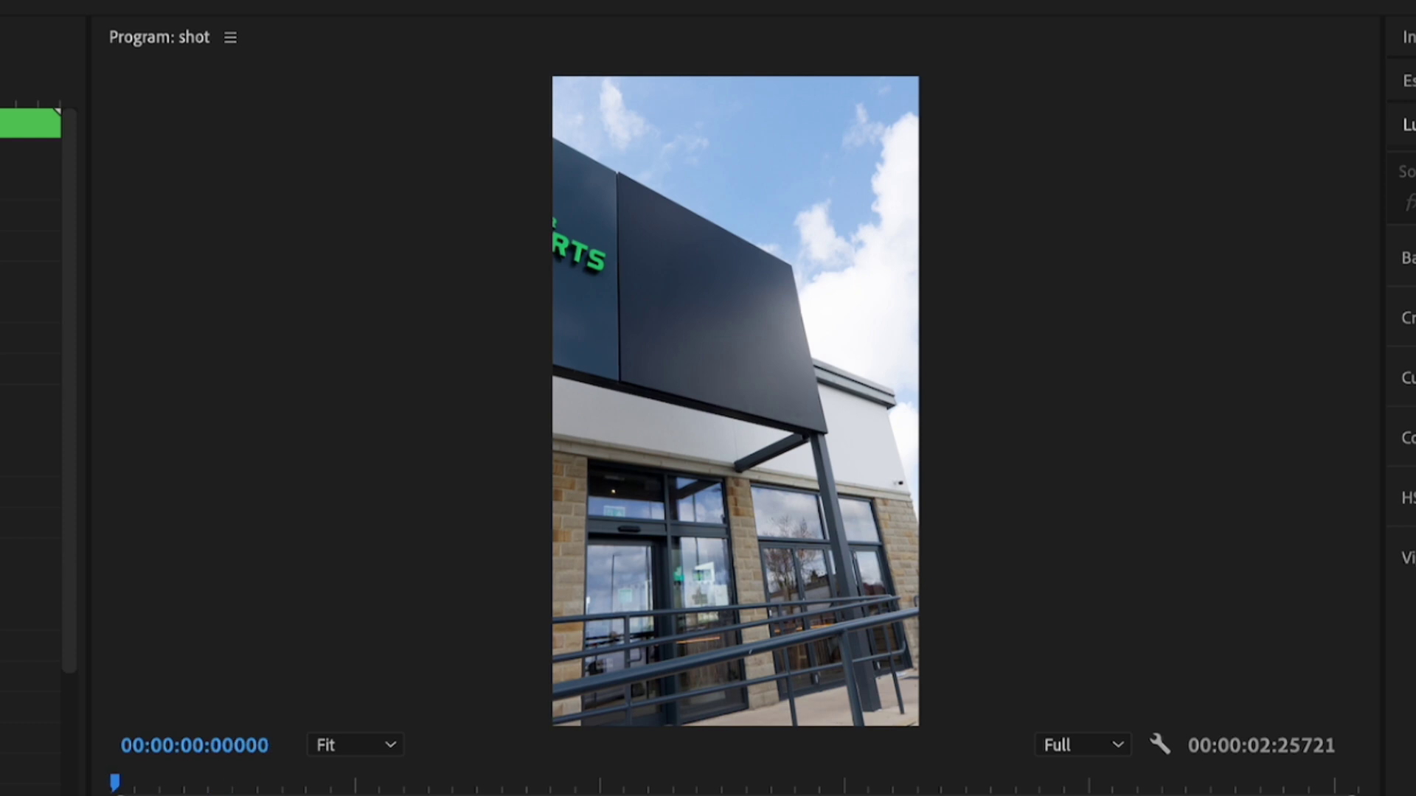
pyautogui.press('space')
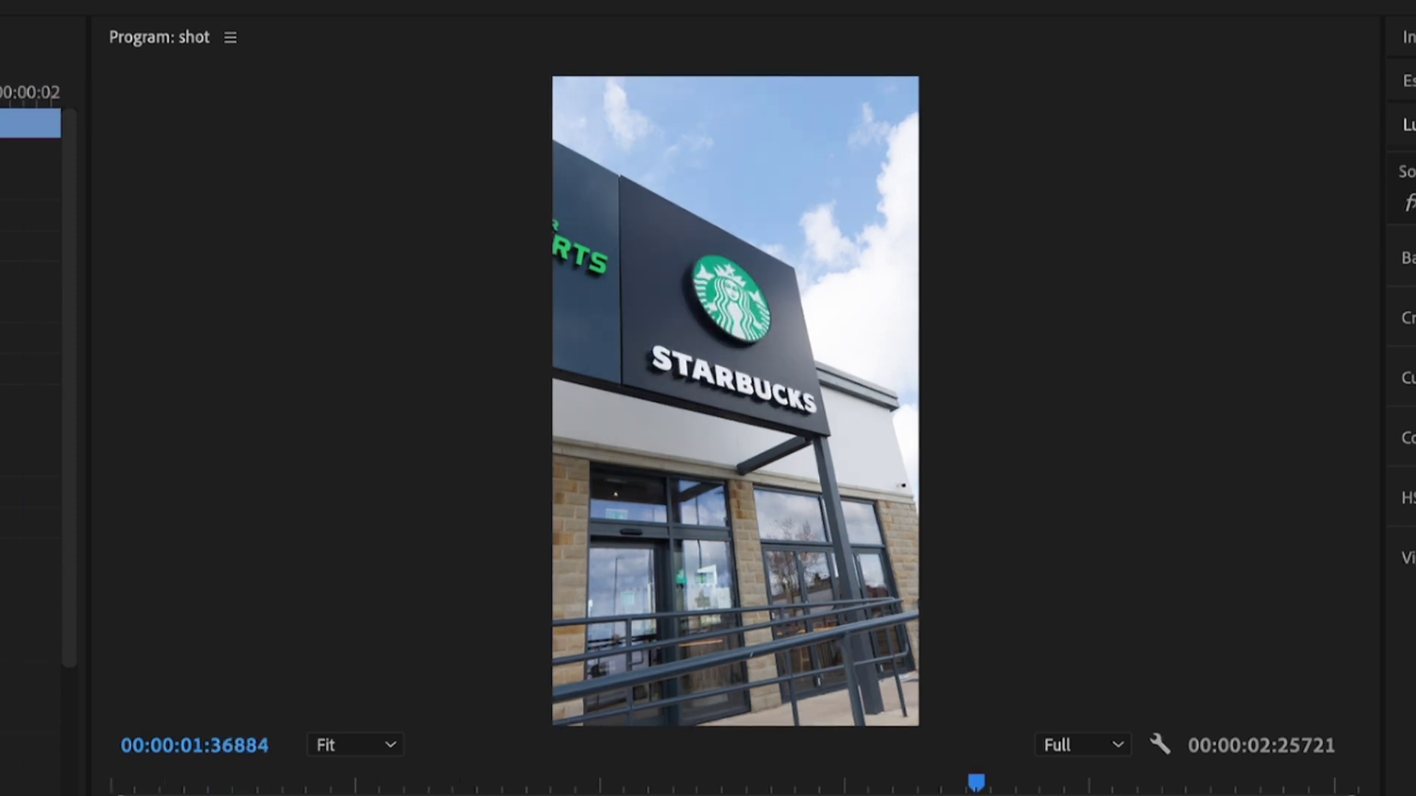
pyautogui.moveTo(994, 532); pyautogui.dragTo(843, 534)
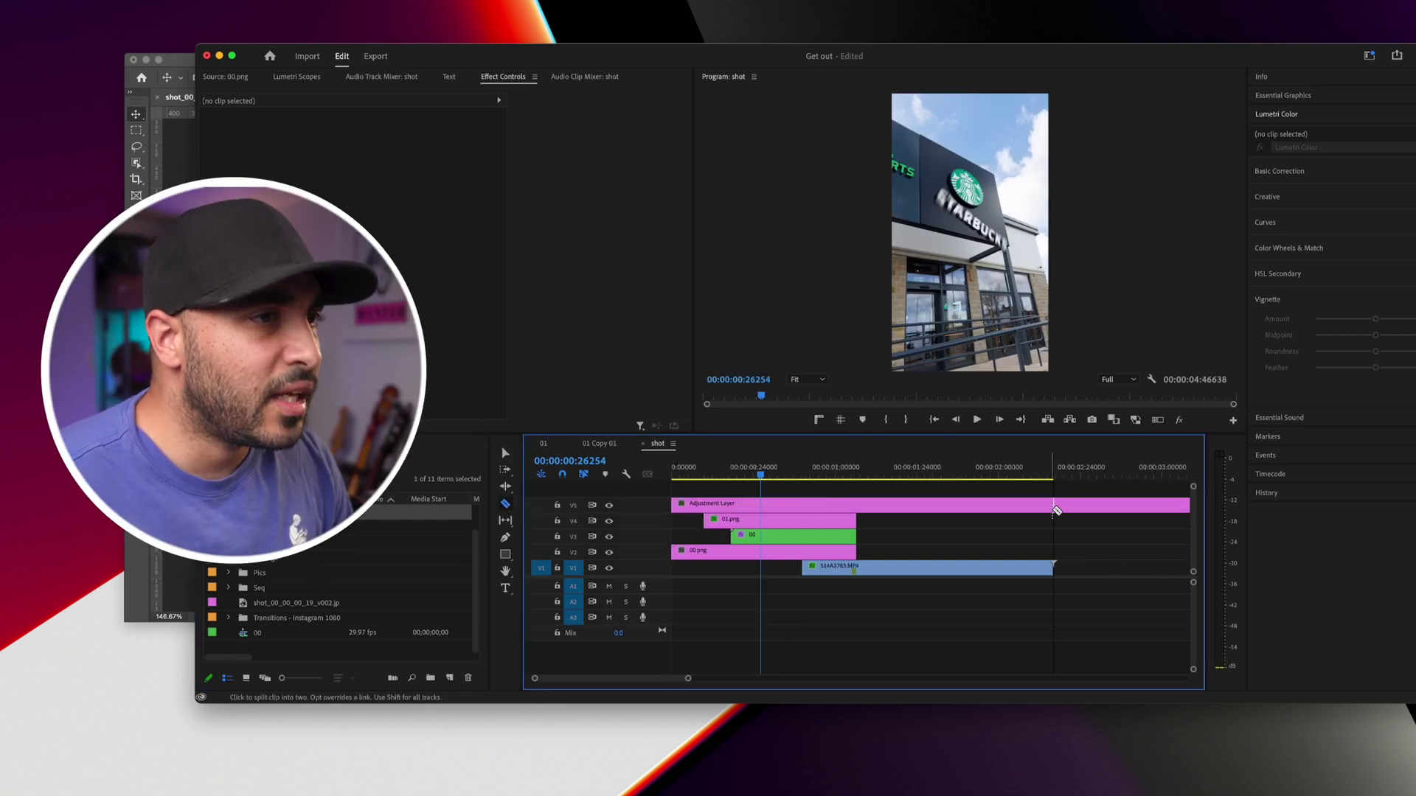
# Step: Split the V5 adjustment layer at the end of S14A2783.MP4 and delete the excess part
pyautogui.click(1053, 506)
pyautogui.press('v')
pyautogui.click(1091, 505)
pyautogui.press('Delete')
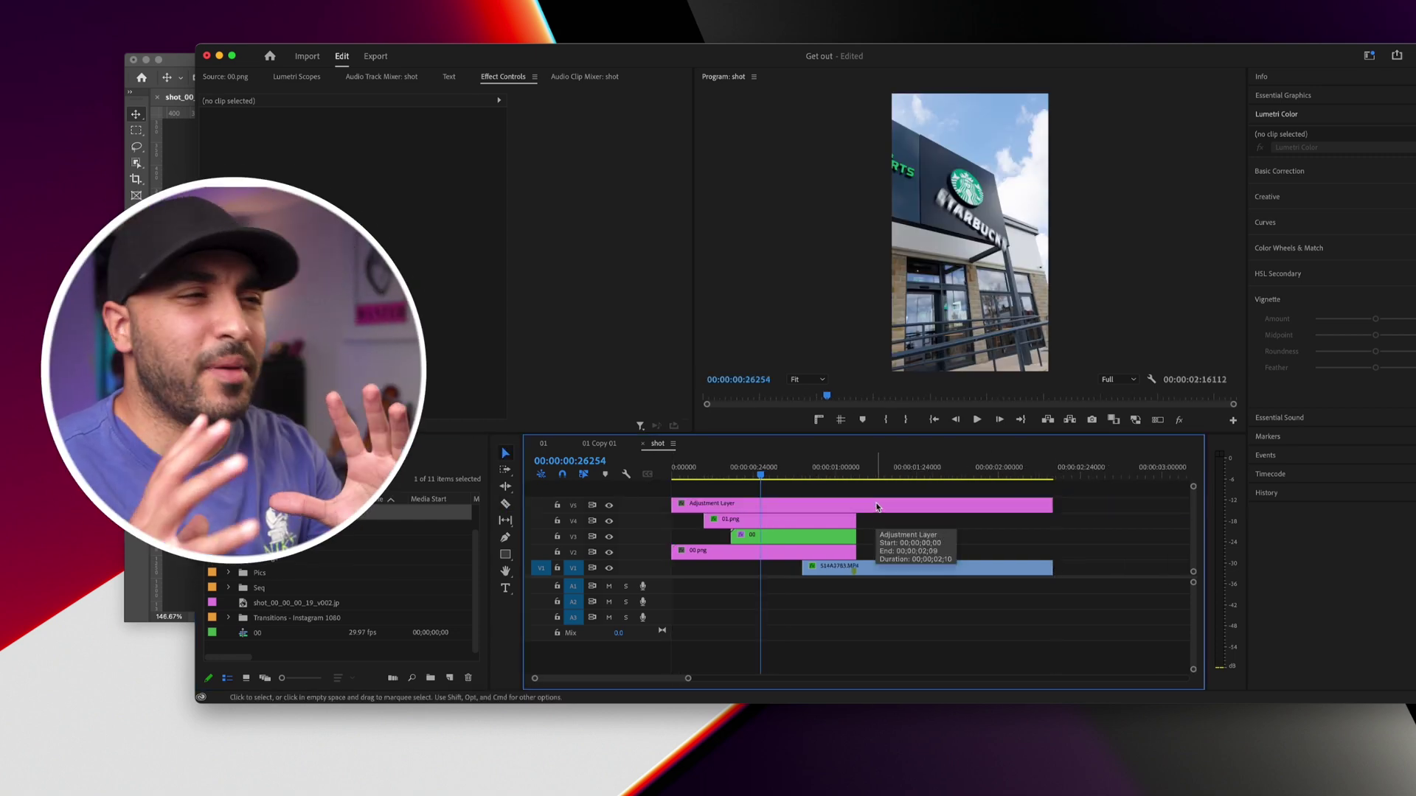
# Step: Find the Distort Transform effect and apply it to the adjustment layer on V5
pyautogui.click(876, 506)
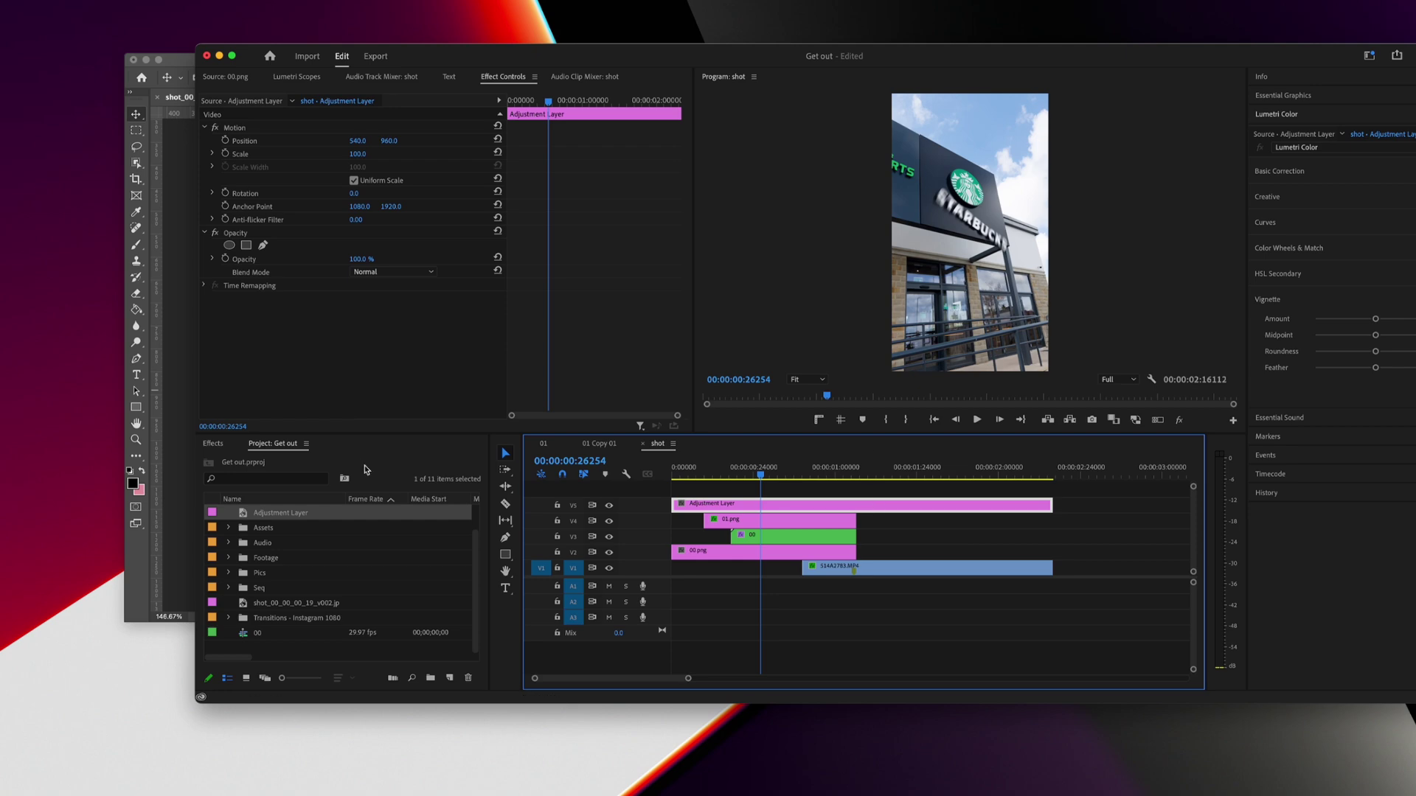
pyautogui.click(215, 444)
pyautogui.write('tra')
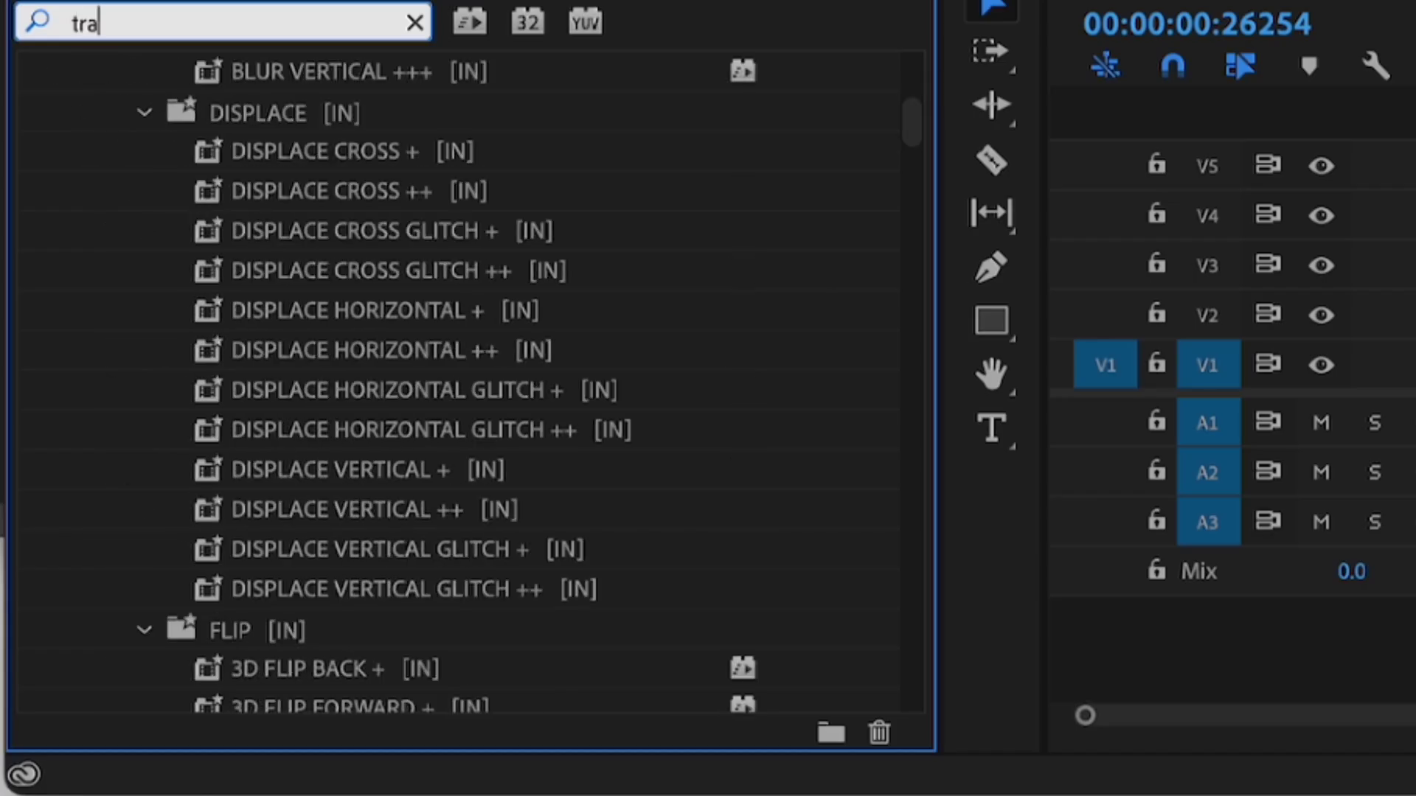
pyautogui.write('n')
pyautogui.write('sform')
pyautogui.moveTo(192, 310); pyautogui.dragTo(1415, 165)
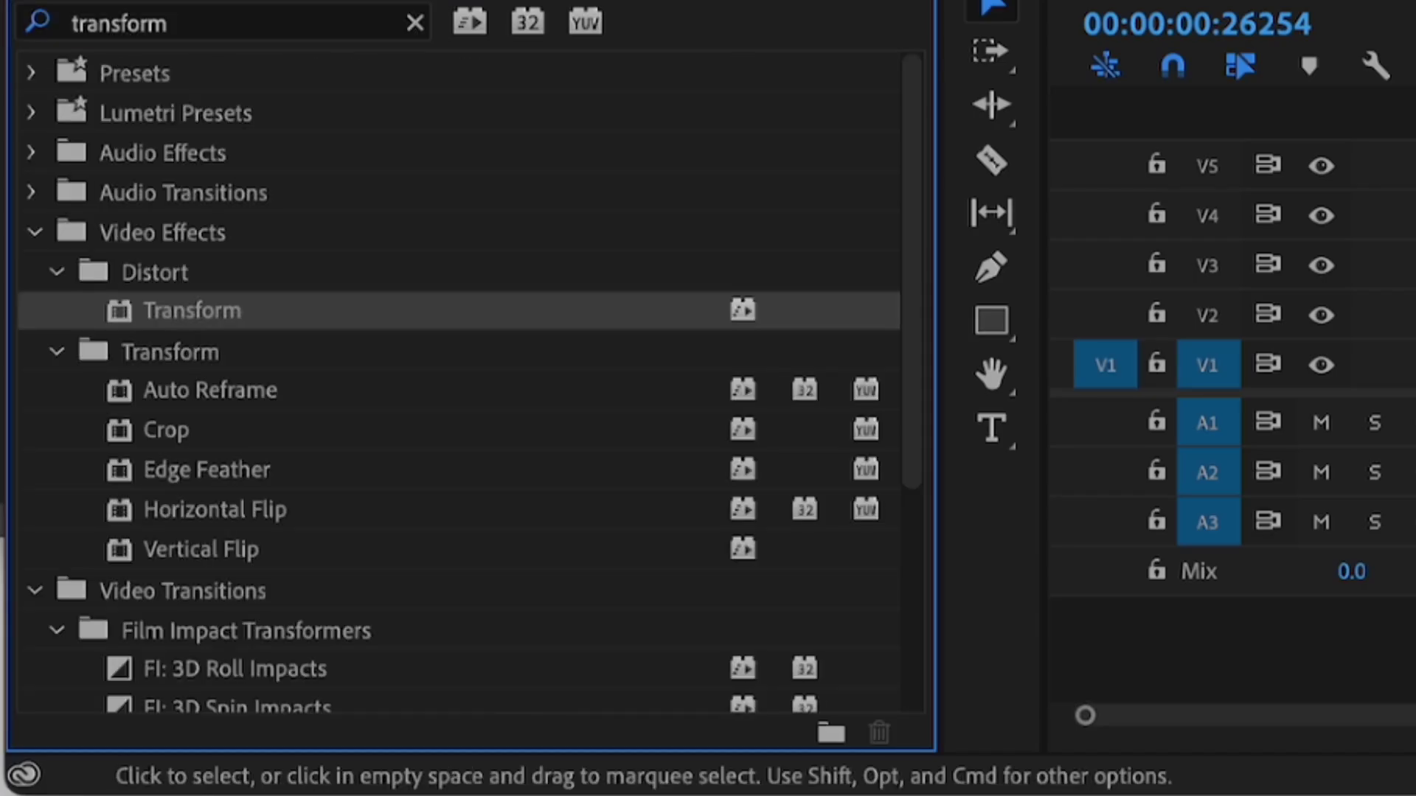
# Step: Start keyframing the Transform effect's Position and Scale at the very beginning of the V5 adjustment layer
pyautogui.moveTo(1415, 69); pyautogui.dragTo(1315, 79)
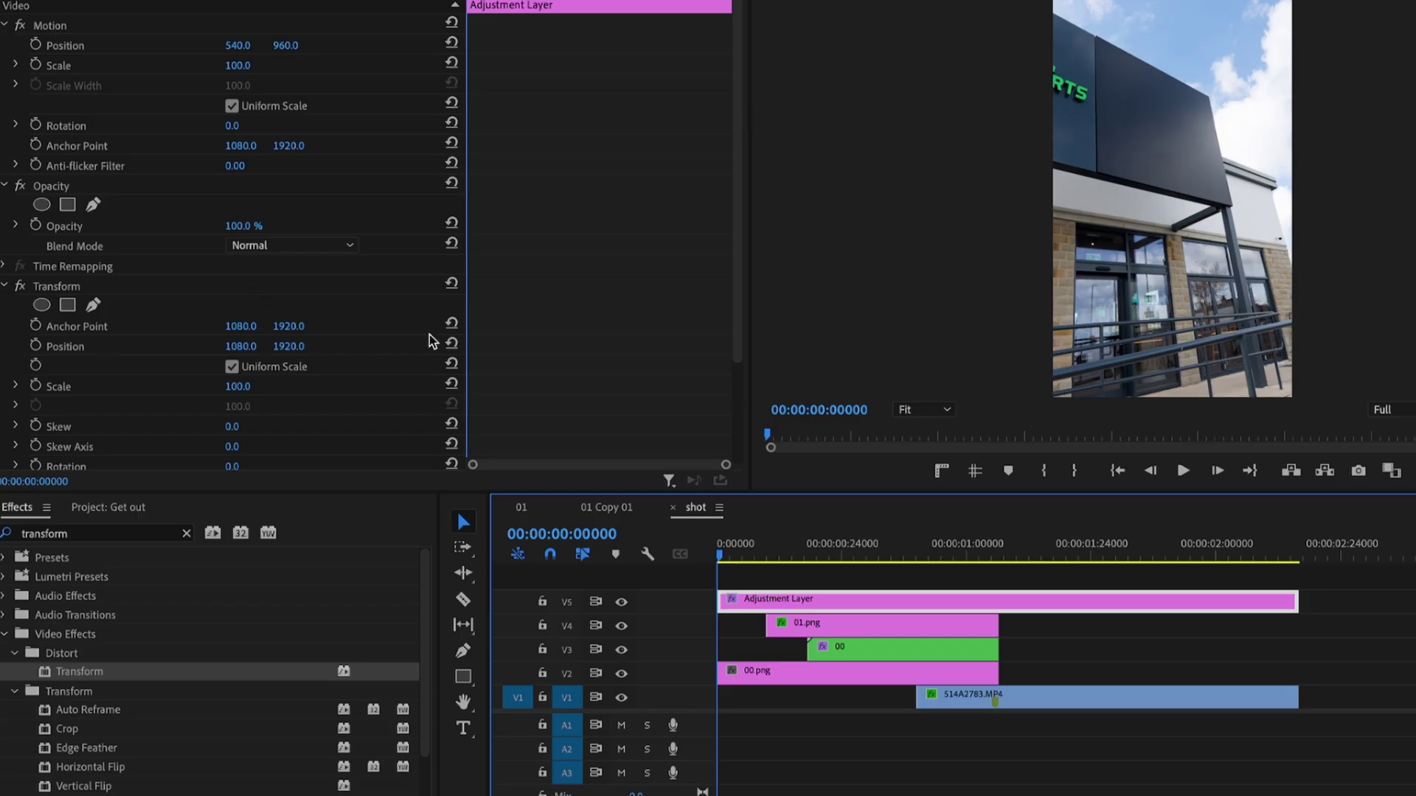
pyautogui.scroll(-3, 566, 373)
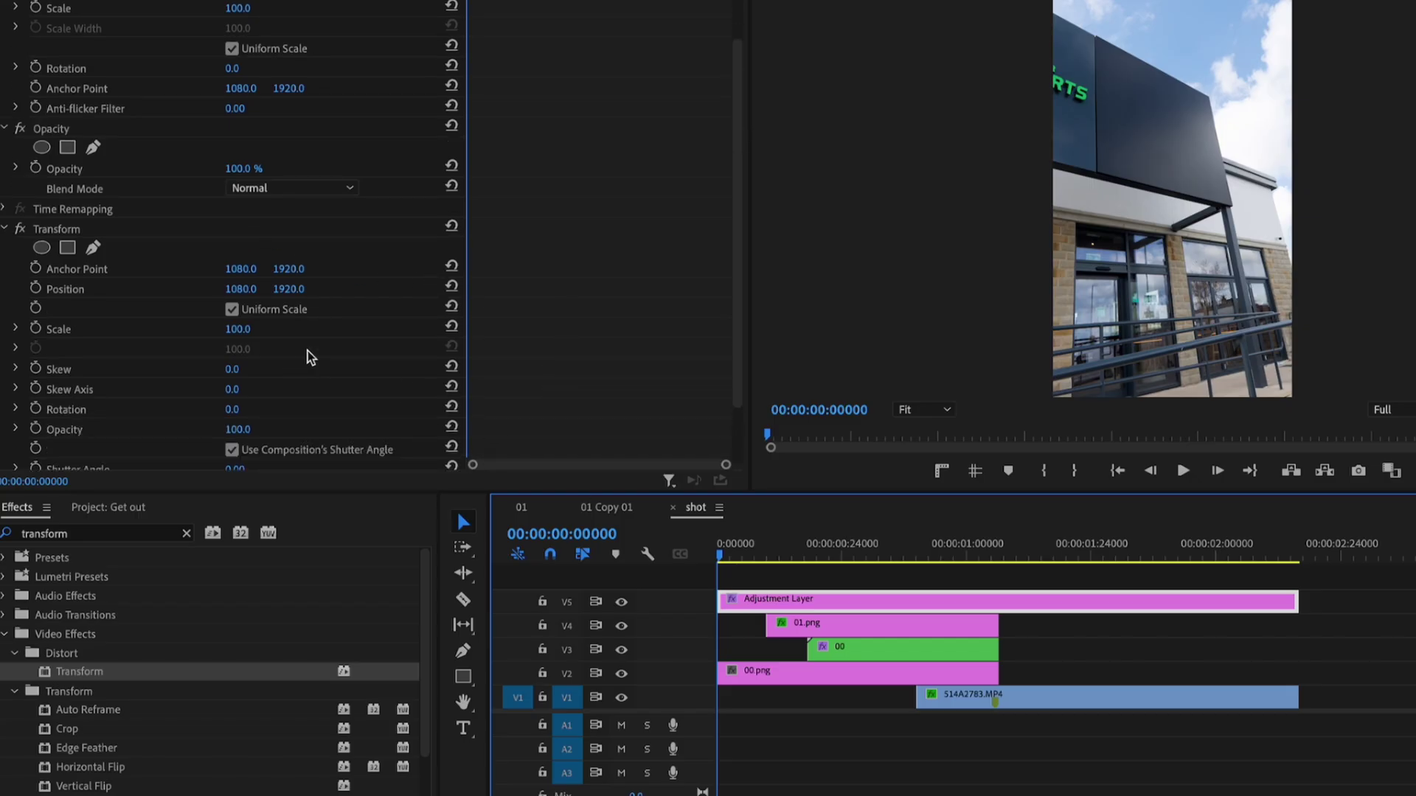
pyautogui.click(35, 269)
pyautogui.click(35, 309)
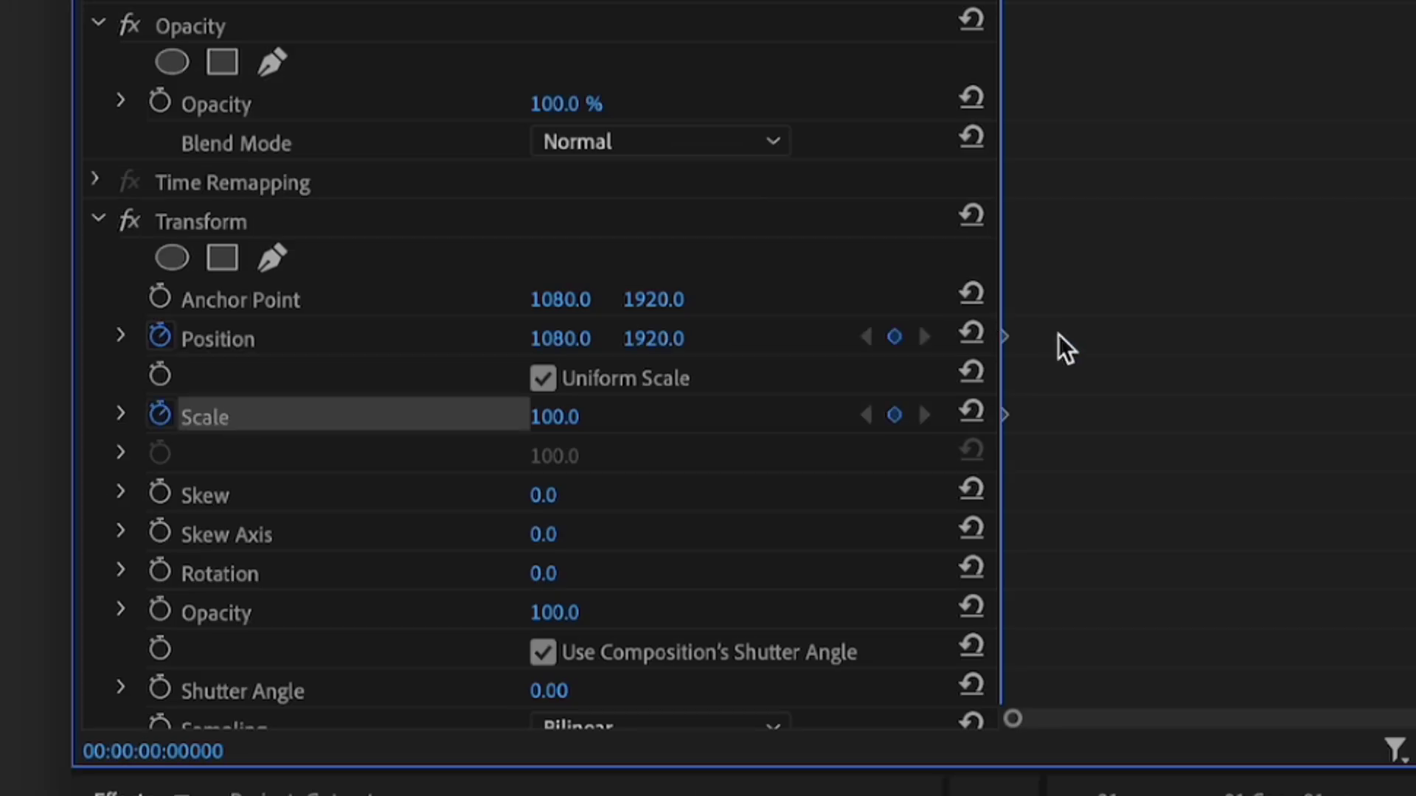
# Step: Add a Transform Scale keyframe of 110 at the end of the V5 adjustment layer and play the zoom from the start
pyautogui.press('space')
pyautogui.click(581, 413)
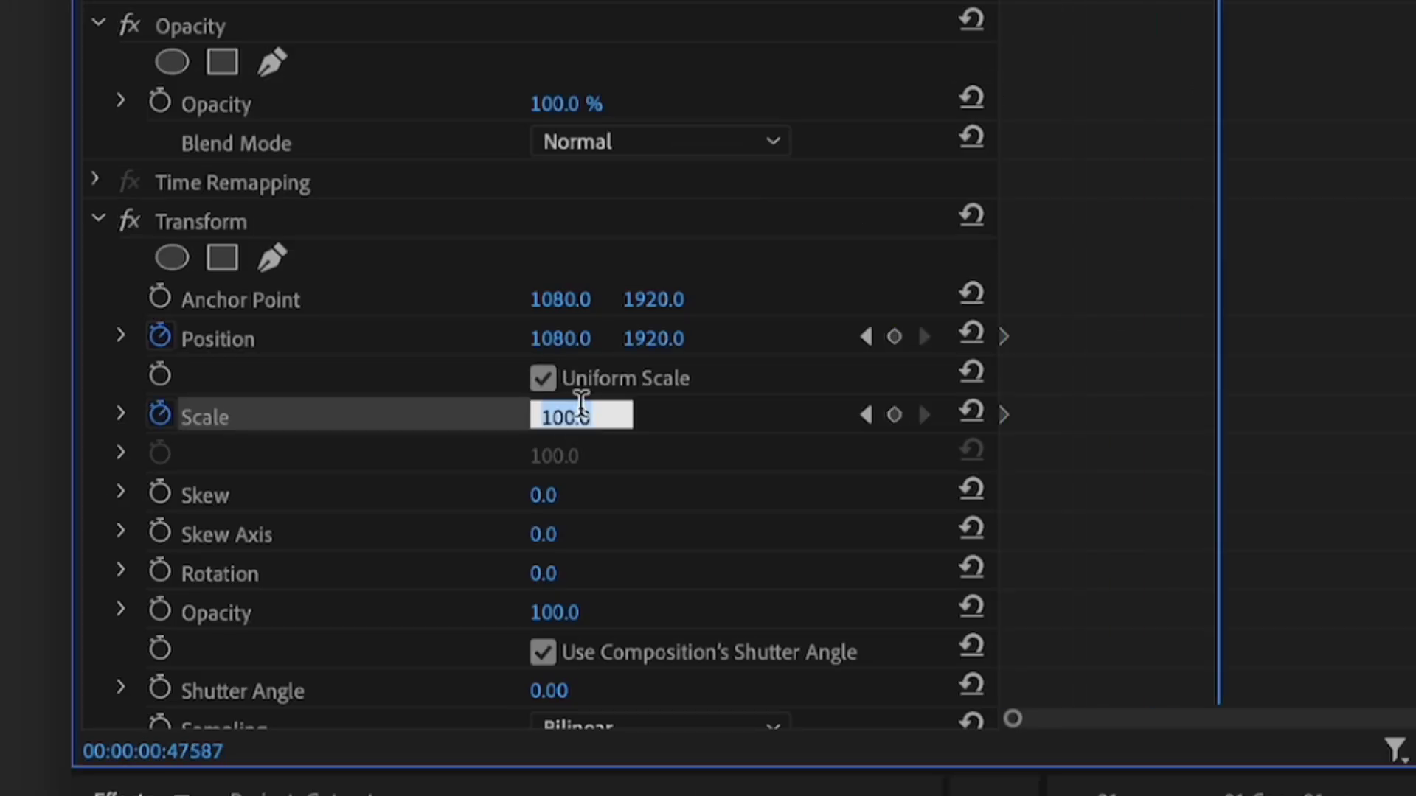
pyautogui.write('110')
pyautogui.press('Return')
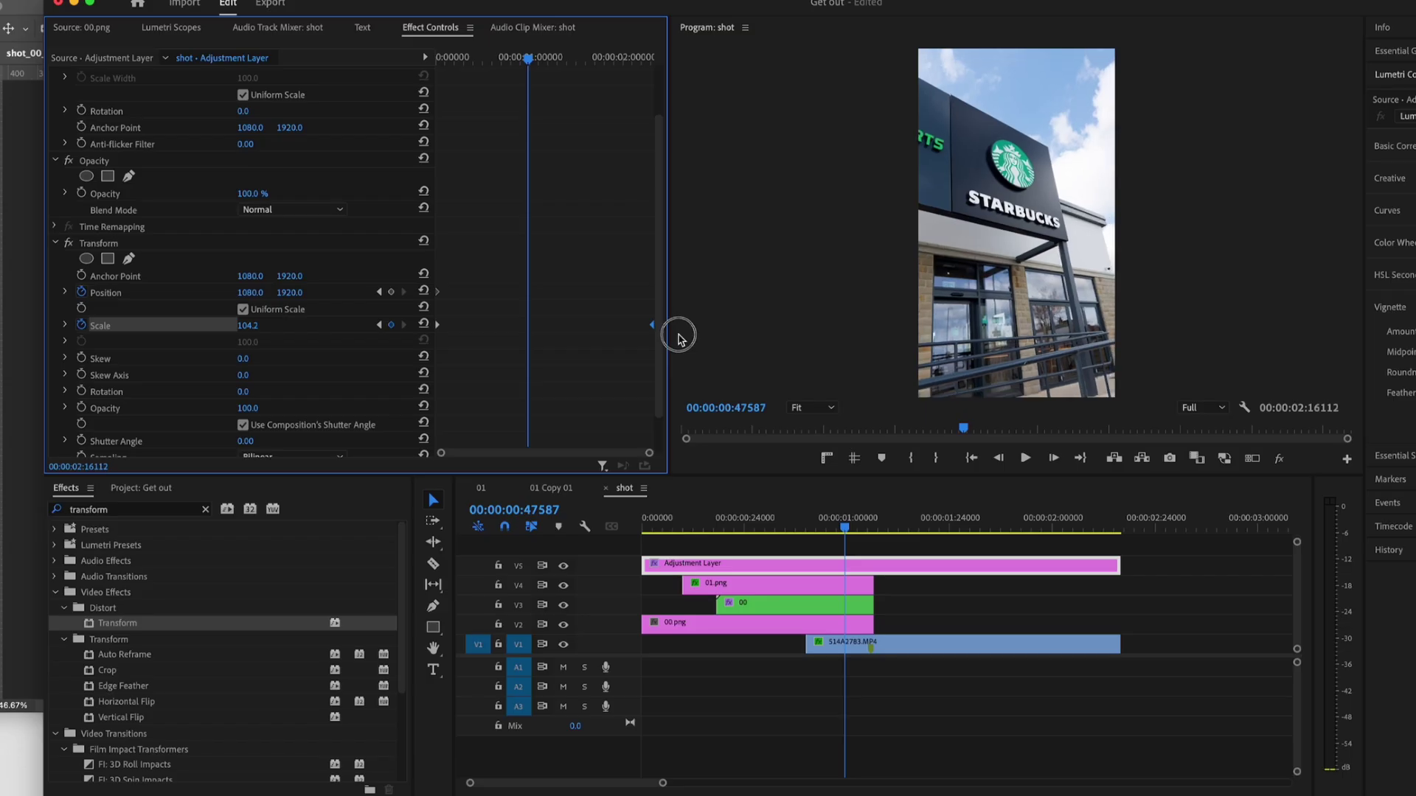
pyautogui.click(596, 536)
pyautogui.press('Home')
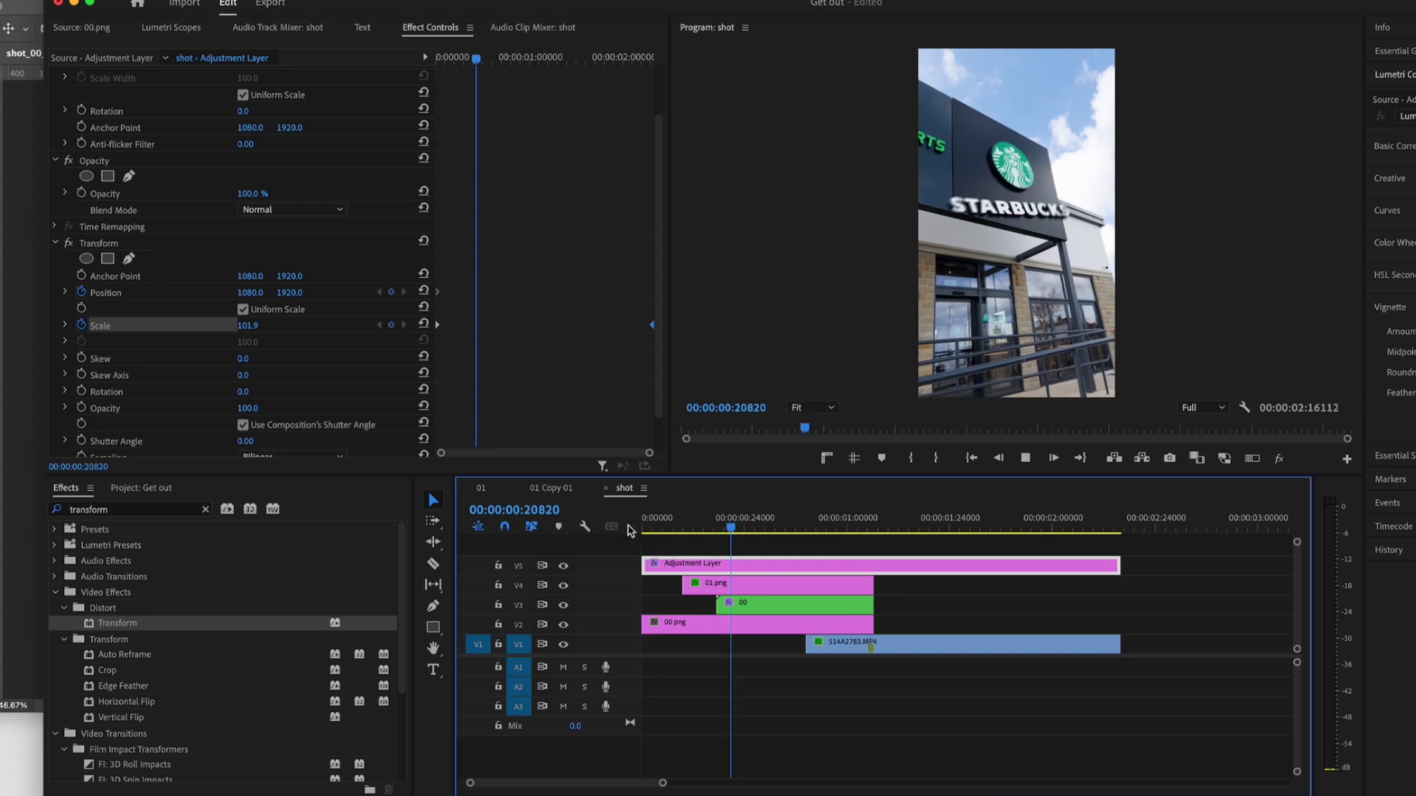
# Step: Move the adjustment layer up one track to create V6, return it to V5, and scrub the animation
pyautogui.moveTo(806, 528); pyautogui.dragTo(871, 526)
pyautogui.click(852, 556)
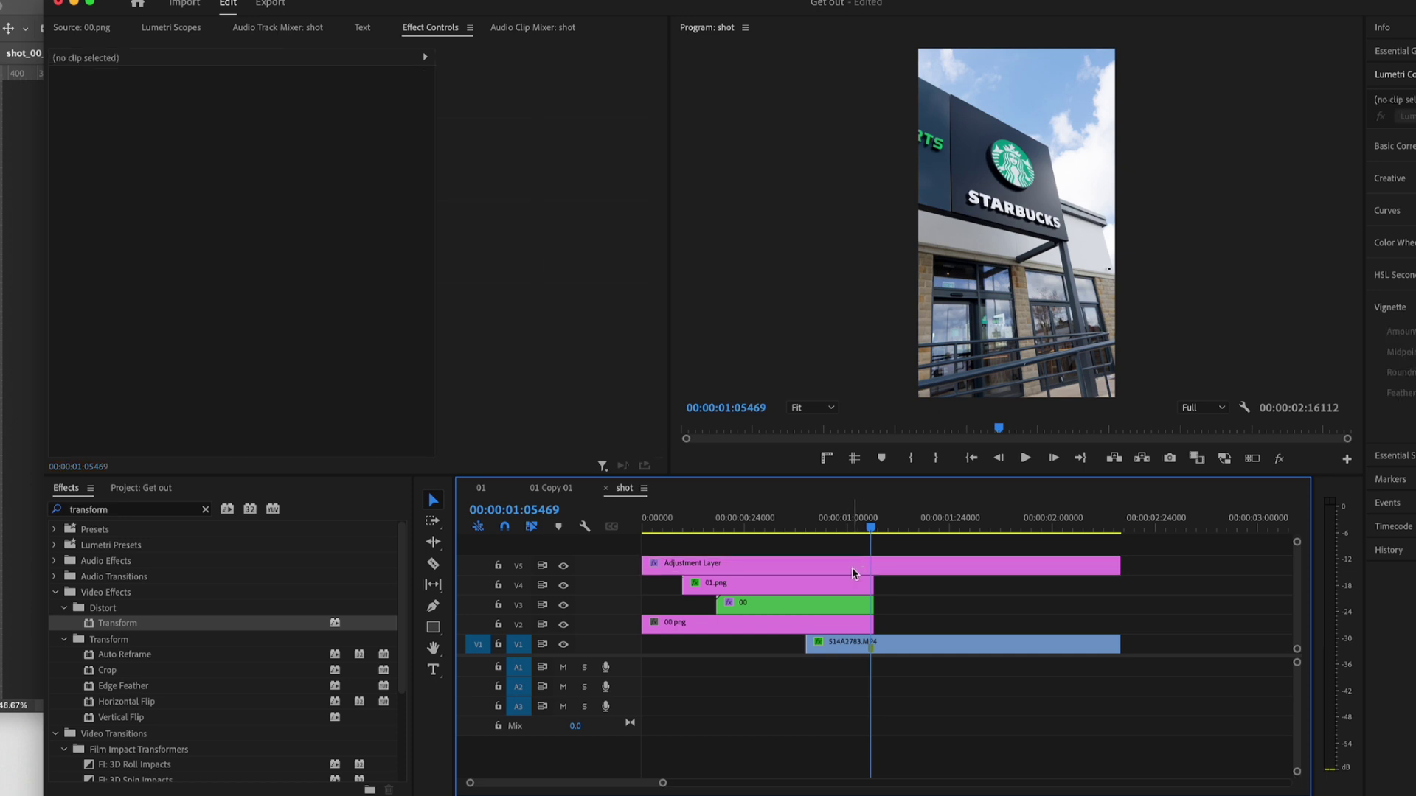
pyautogui.click(851, 568)
pyautogui.hotkey('alt', 'Up')
pyautogui.hotkey('alt', 'Down')
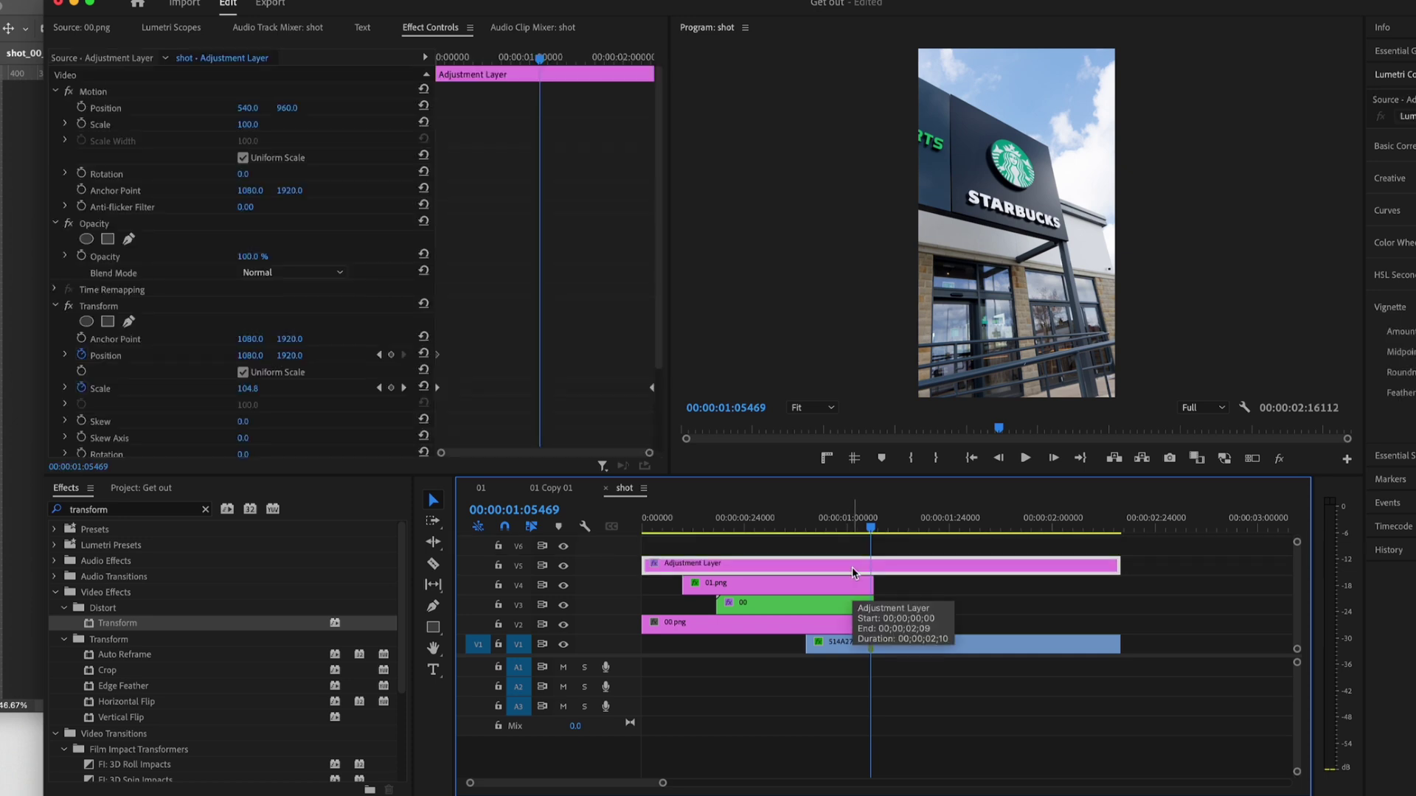
pyautogui.scroll(2, 852, 568)
pyautogui.click(859, 549)
pyautogui.moveTo(823, 522); pyautogui.dragTo(722, 533)
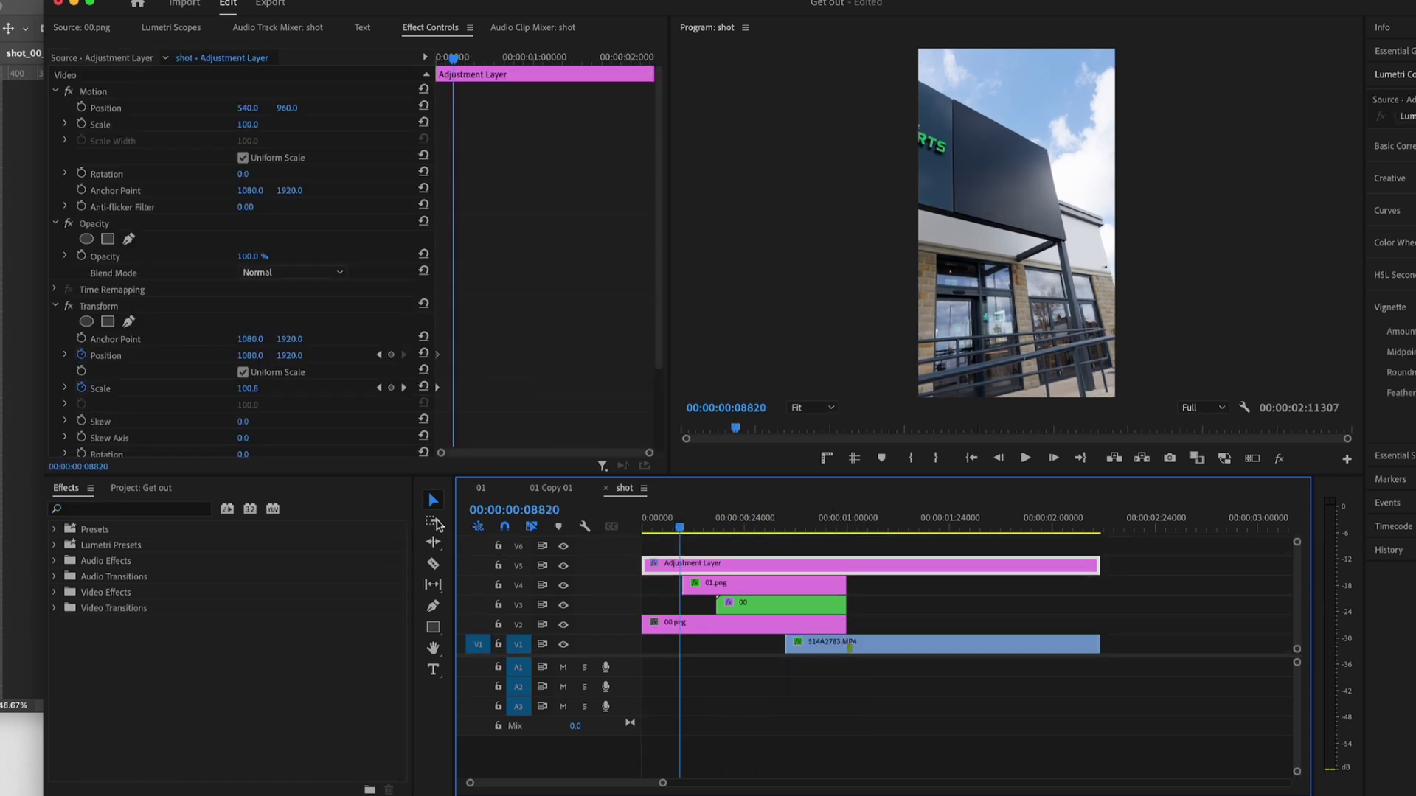
# Step: Place a second Adjustment Layer on V6 above the first, ending together with the clips below
pyautogui.click(125, 488)
pyautogui.moveTo(306, 560); pyautogui.dragTo(623, 544)
pyautogui.press('Delete')
# Step: Apply the Transform effect to the V6 adjustment layer, with the playhead at 00:00:00:22049 during the lettering's entrance
pyautogui.moveTo(680, 525); pyautogui.dragTo(753, 549)
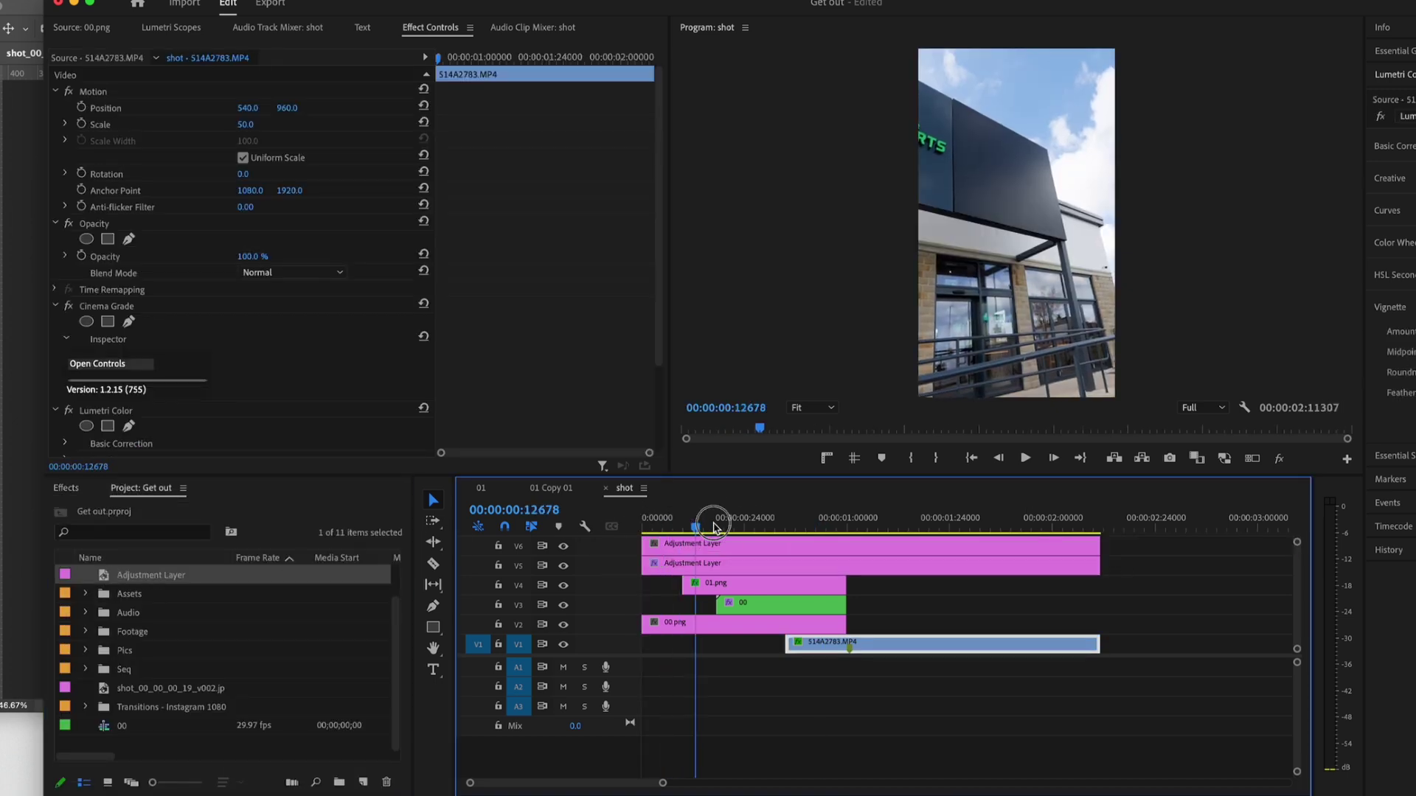
pyautogui.click(753, 546)
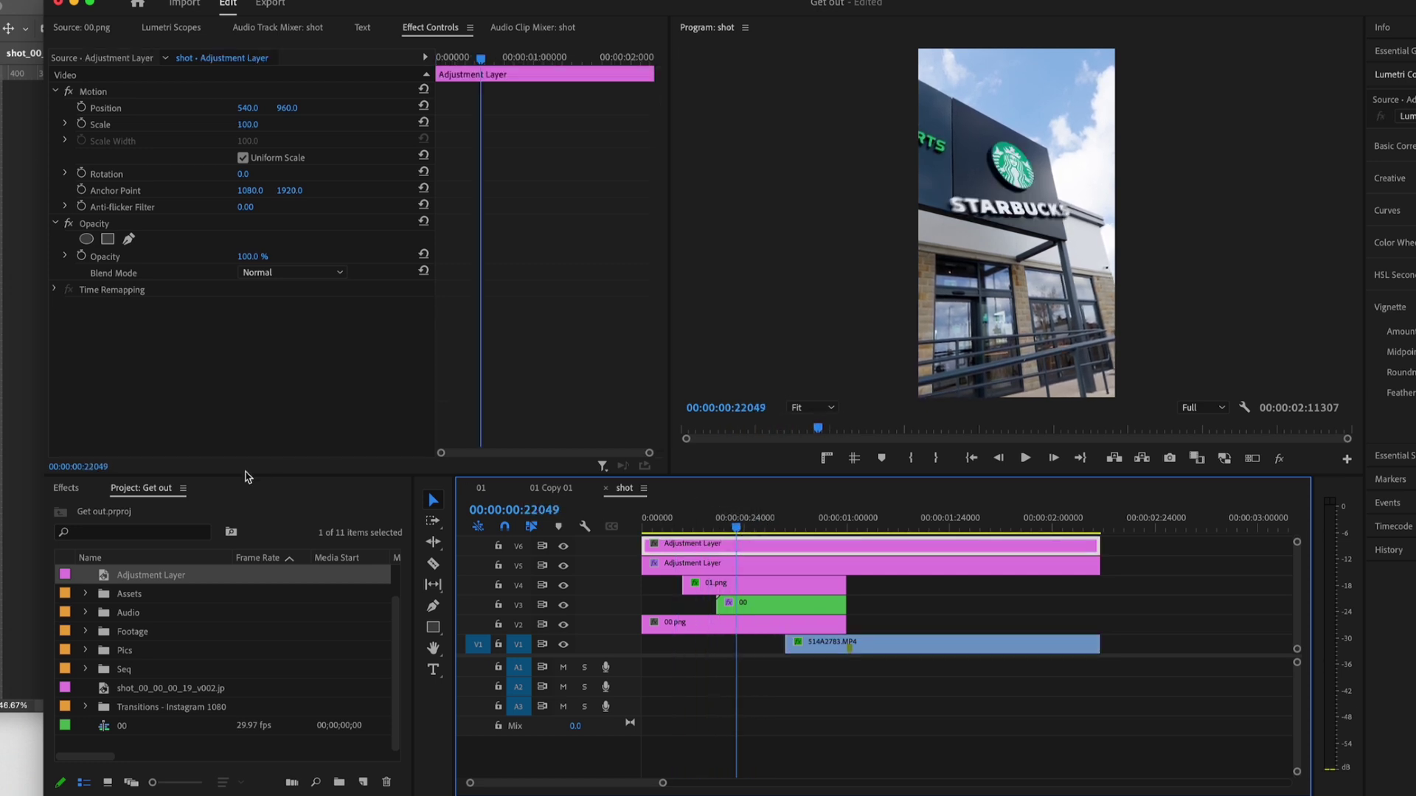
pyautogui.click(66, 488)
pyautogui.moveTo(117, 623); pyautogui.dragTo(487, 291)
pyautogui.scroll(-3, 487, 290)
# Step: Start Transform Scale and Position keyframes on the V6 layer at 00:00:00:22049, and set Scale to 130 at 00:00:00:37056
pyautogui.click(81, 283)
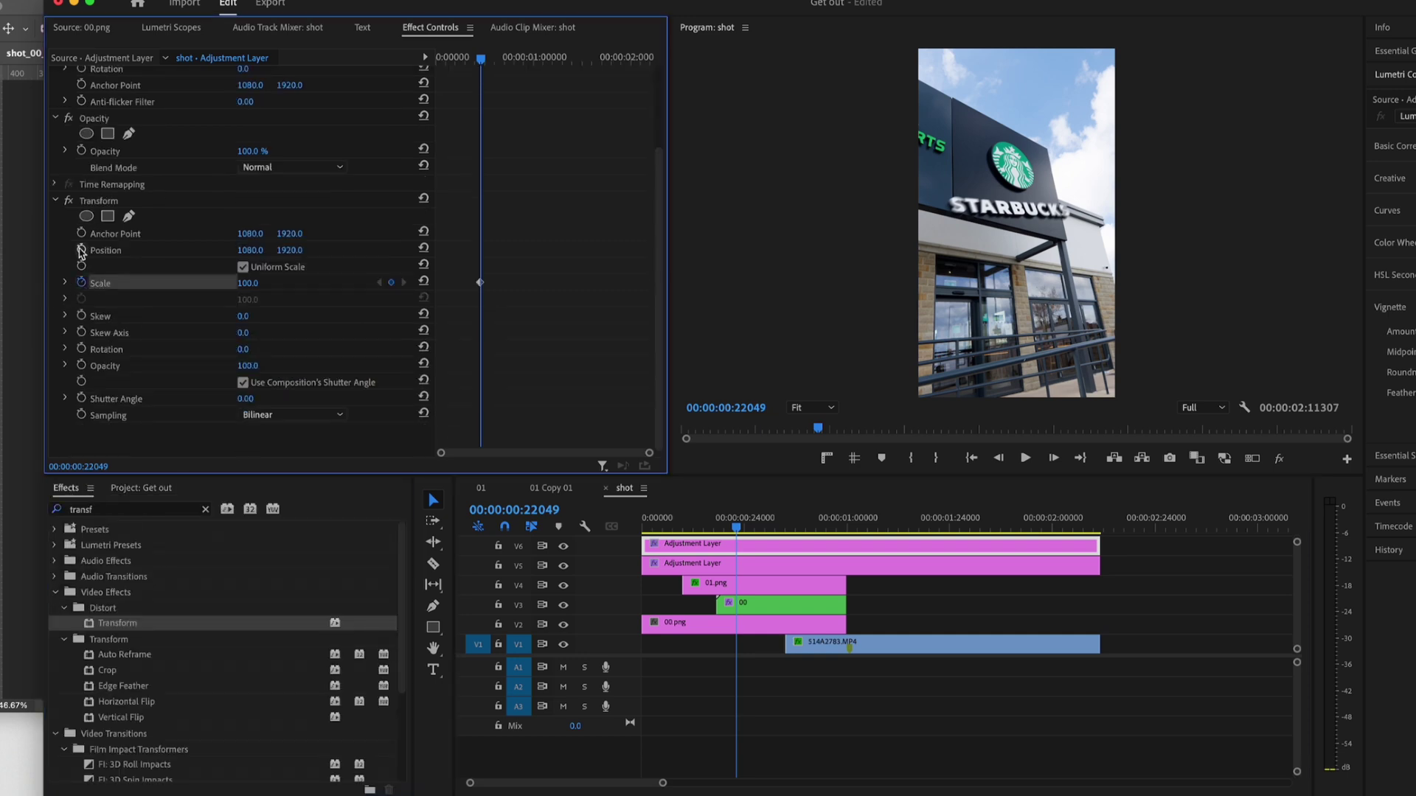
pyautogui.click(82, 250)
pyautogui.moveTo(481, 59); pyautogui.dragTo(511, 59)
pyautogui.moveTo(248, 283); pyautogui.dragTo(269, 283)
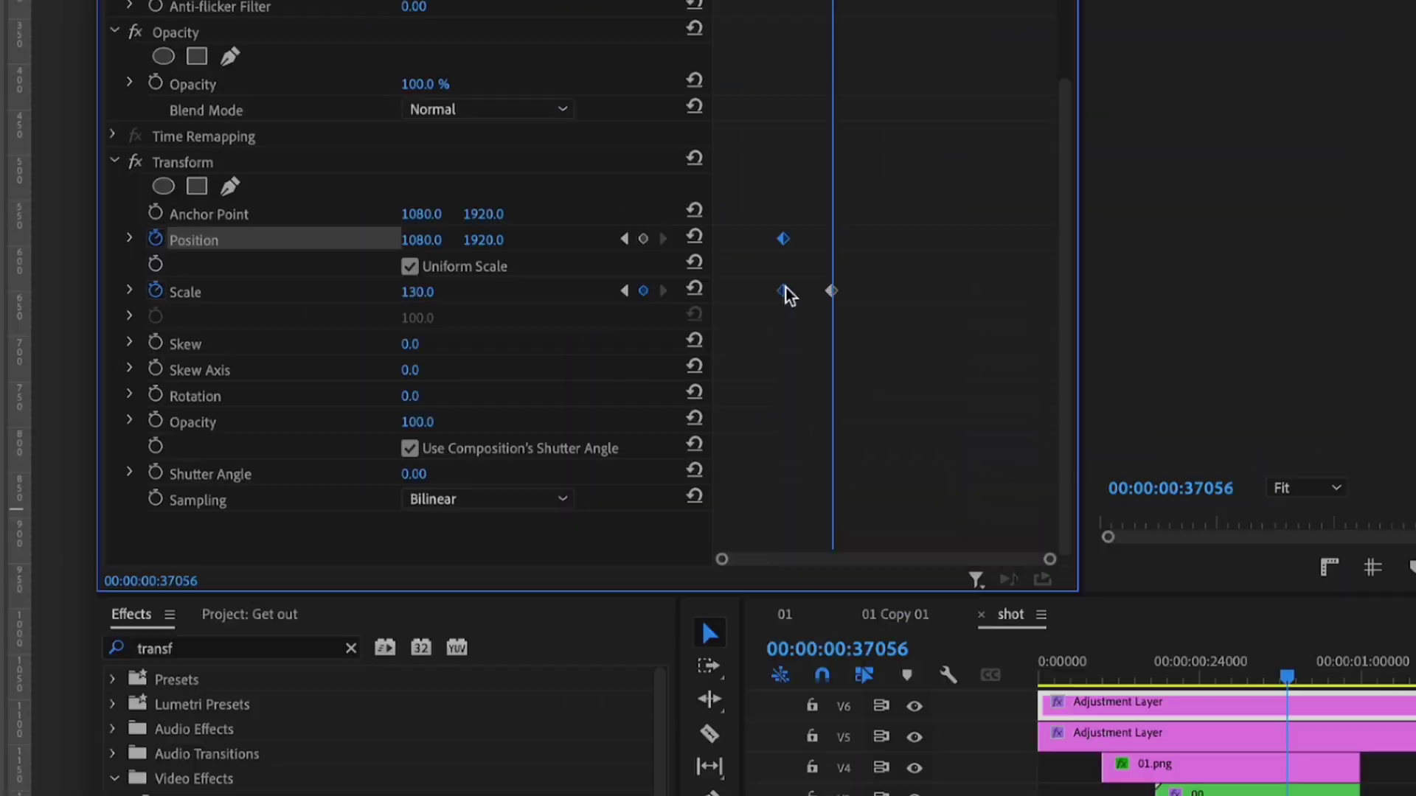
# Step: Apply Ease Out to the first Position and Scale keyframes and Ease In to the second Scale keyframe of the V6 layer's Transform effect
pyautogui.rightClick(480, 283)
pyautogui.moveTo(554, 423)
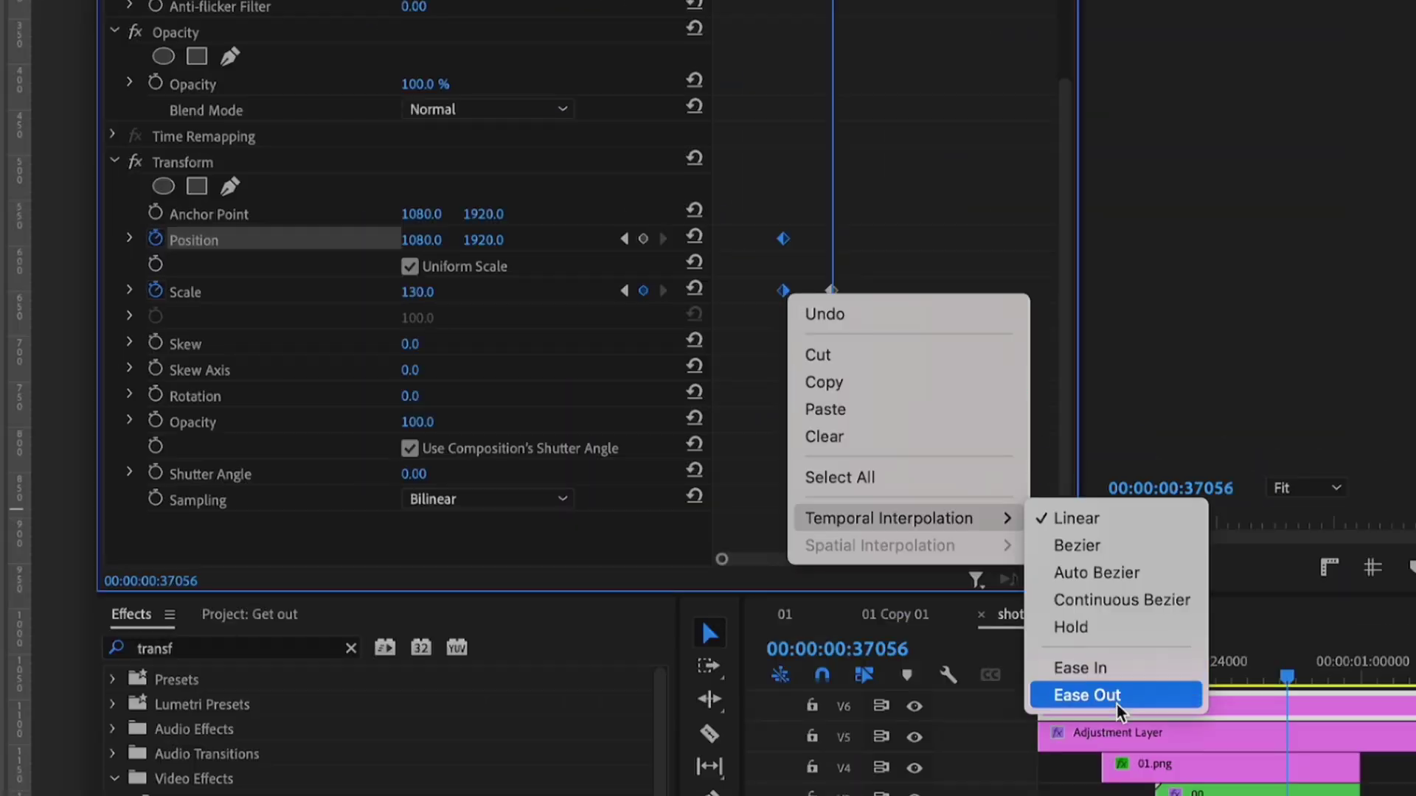
pyautogui.click(647, 469)
pyautogui.rightClick(831, 291)
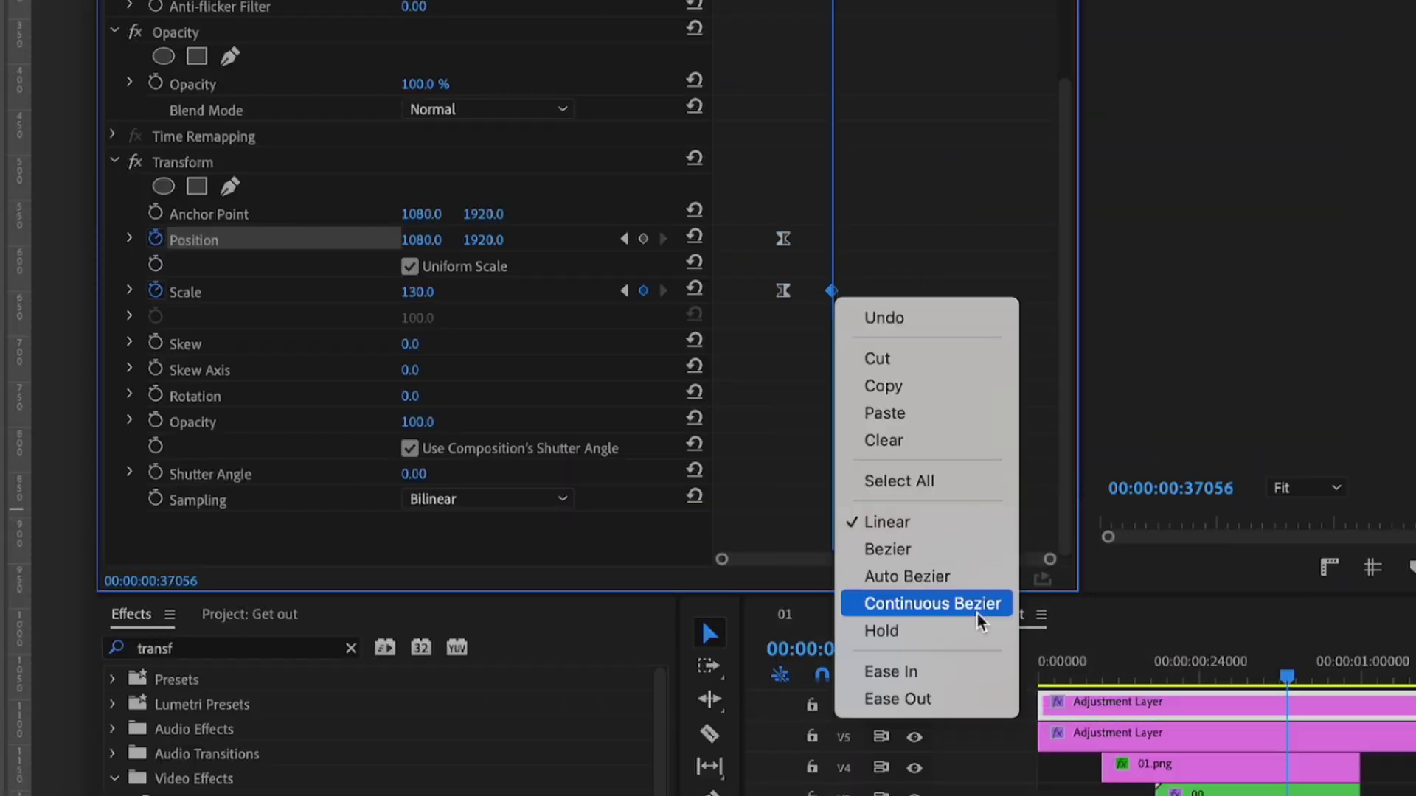
pyautogui.click(980, 673)
# Step: Expand the Transform Scale graph and pull both velocity handles toward the middle to create a sharper zoom curve
pyautogui.click(130, 293)
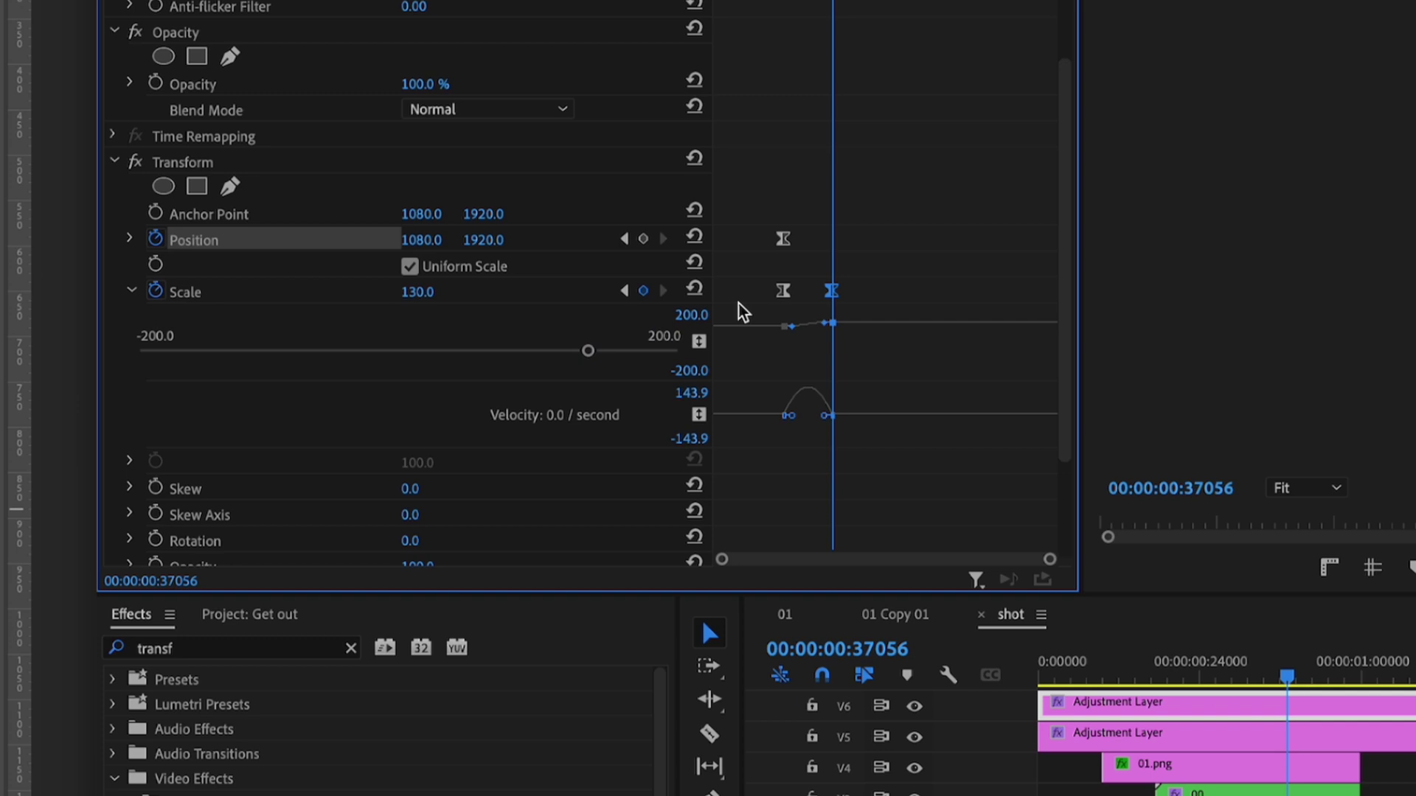
pyautogui.click(829, 291)
pyautogui.moveTo(820, 415); pyautogui.dragTo(802, 414)
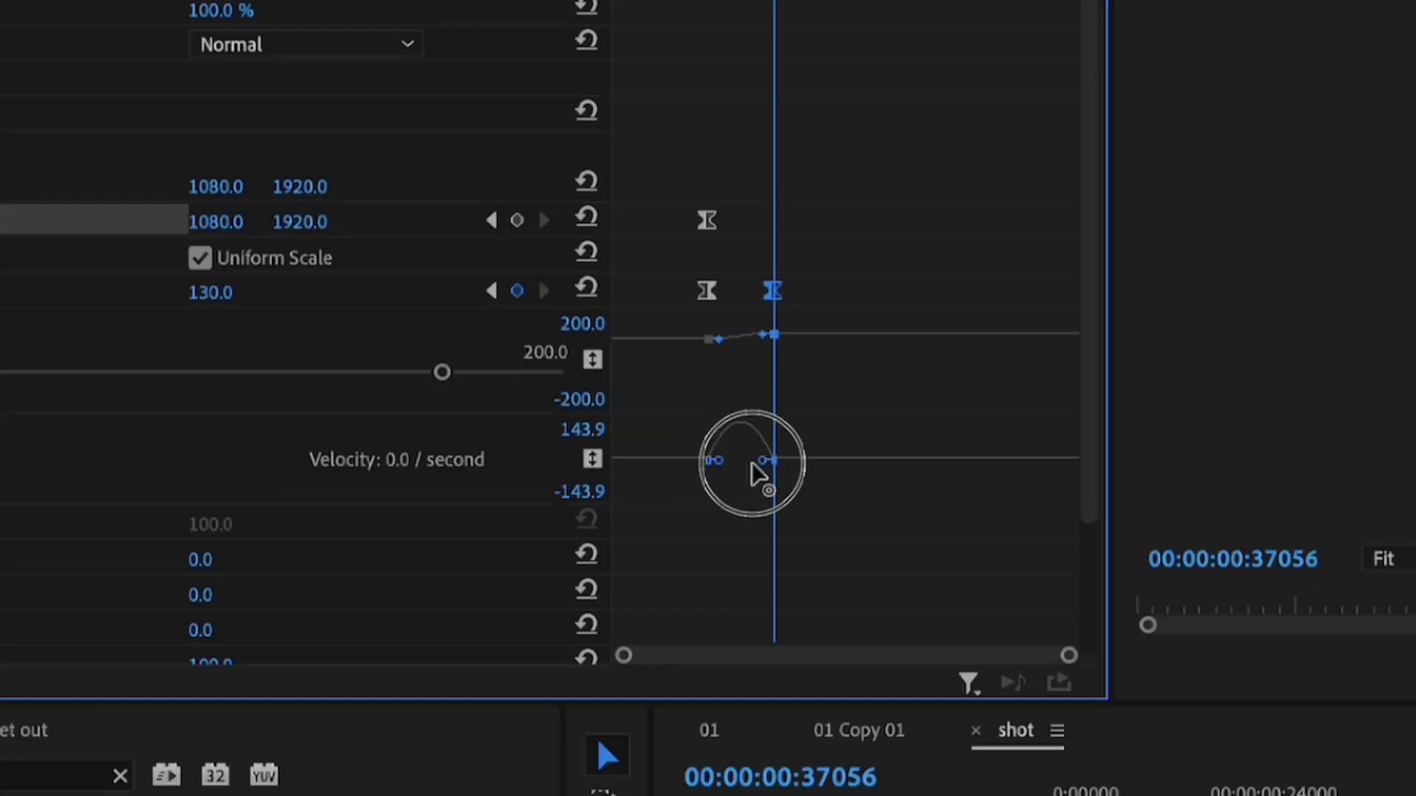
pyautogui.moveTo(732, 460); pyautogui.dragTo(741, 461)
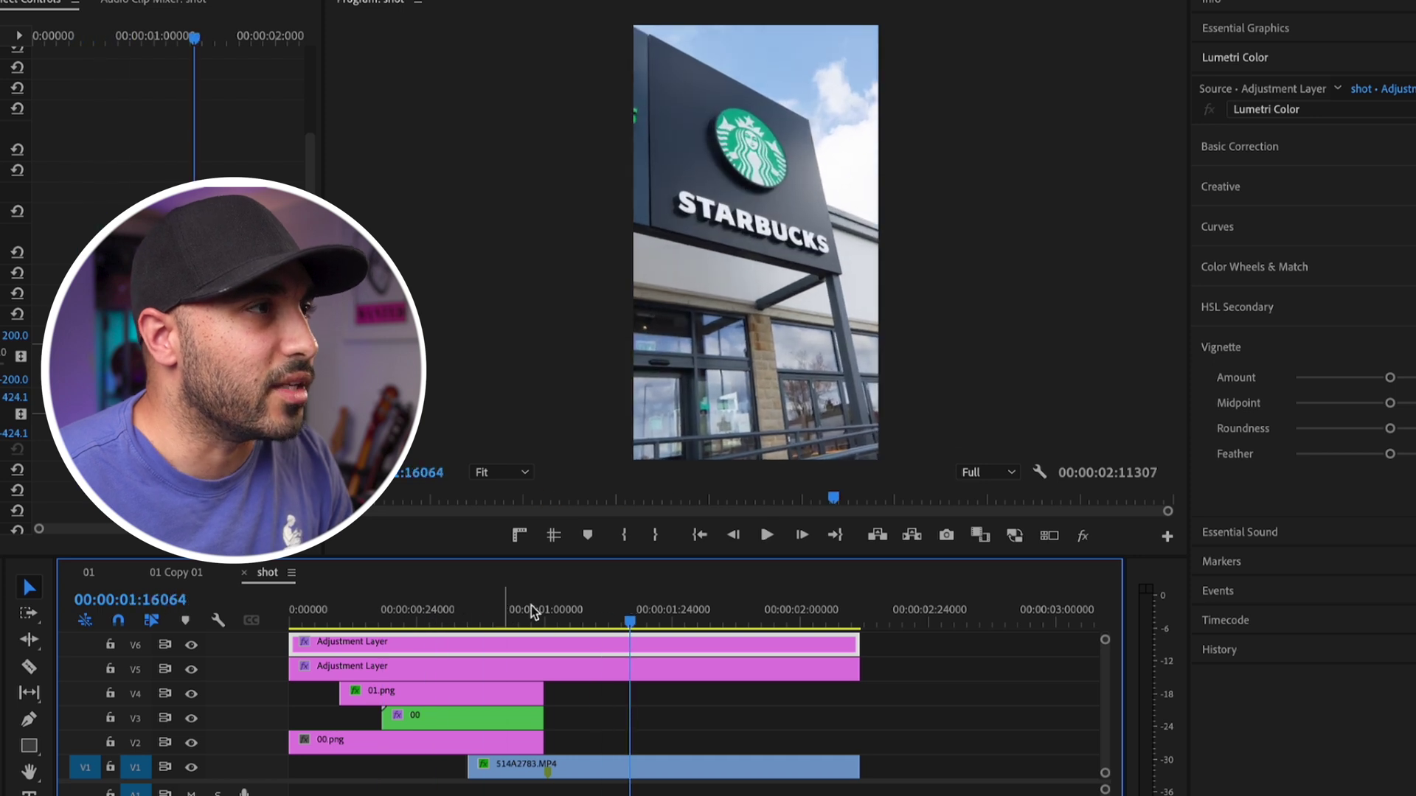
# Step: Scrub through the shot sequence to review the logo and lettering animation with the added zooms, returning to its start
pyautogui.click(320, 618)
pyautogui.moveTo(317, 618); pyautogui.dragTo(390, 615)
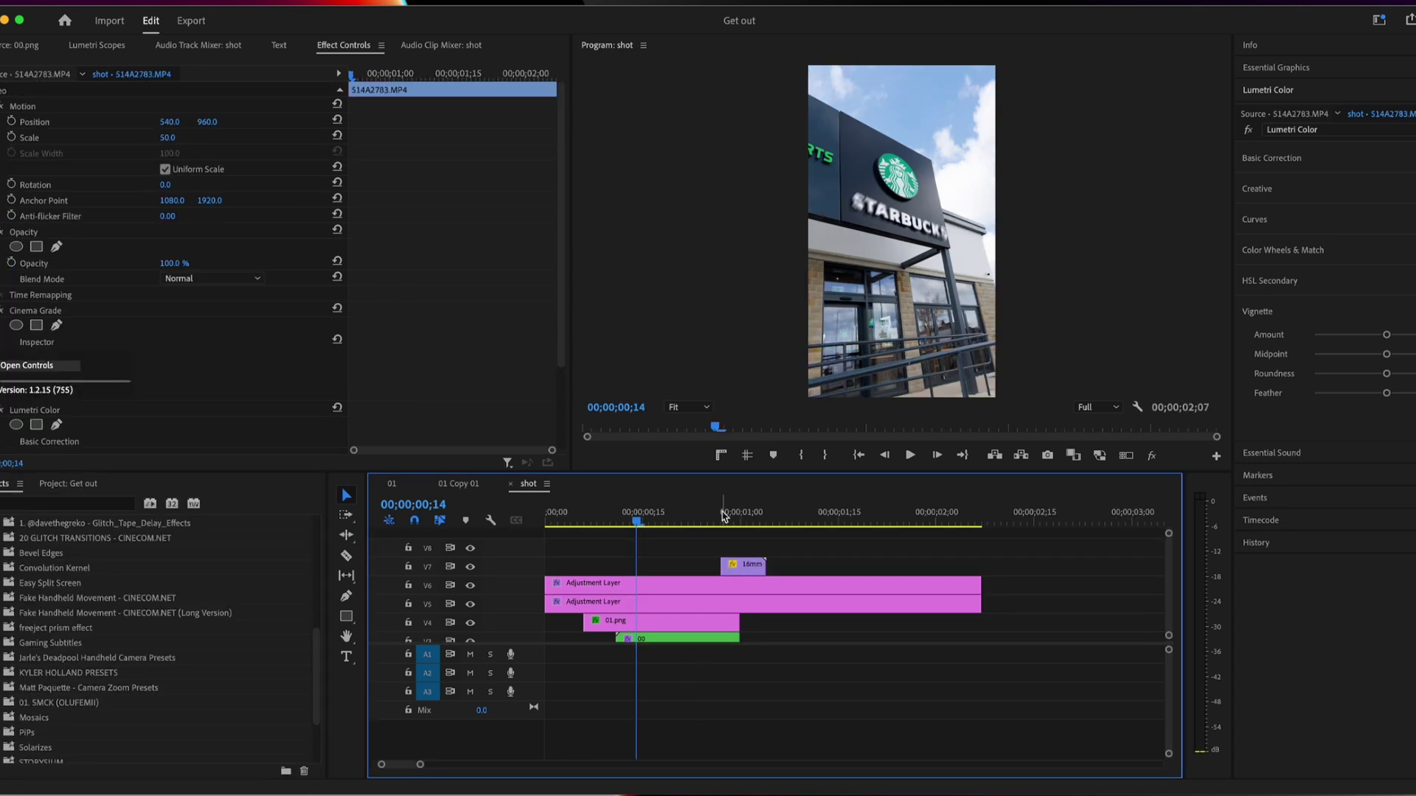
pyautogui.moveTo(727, 512); pyautogui.dragTo(531, 523)
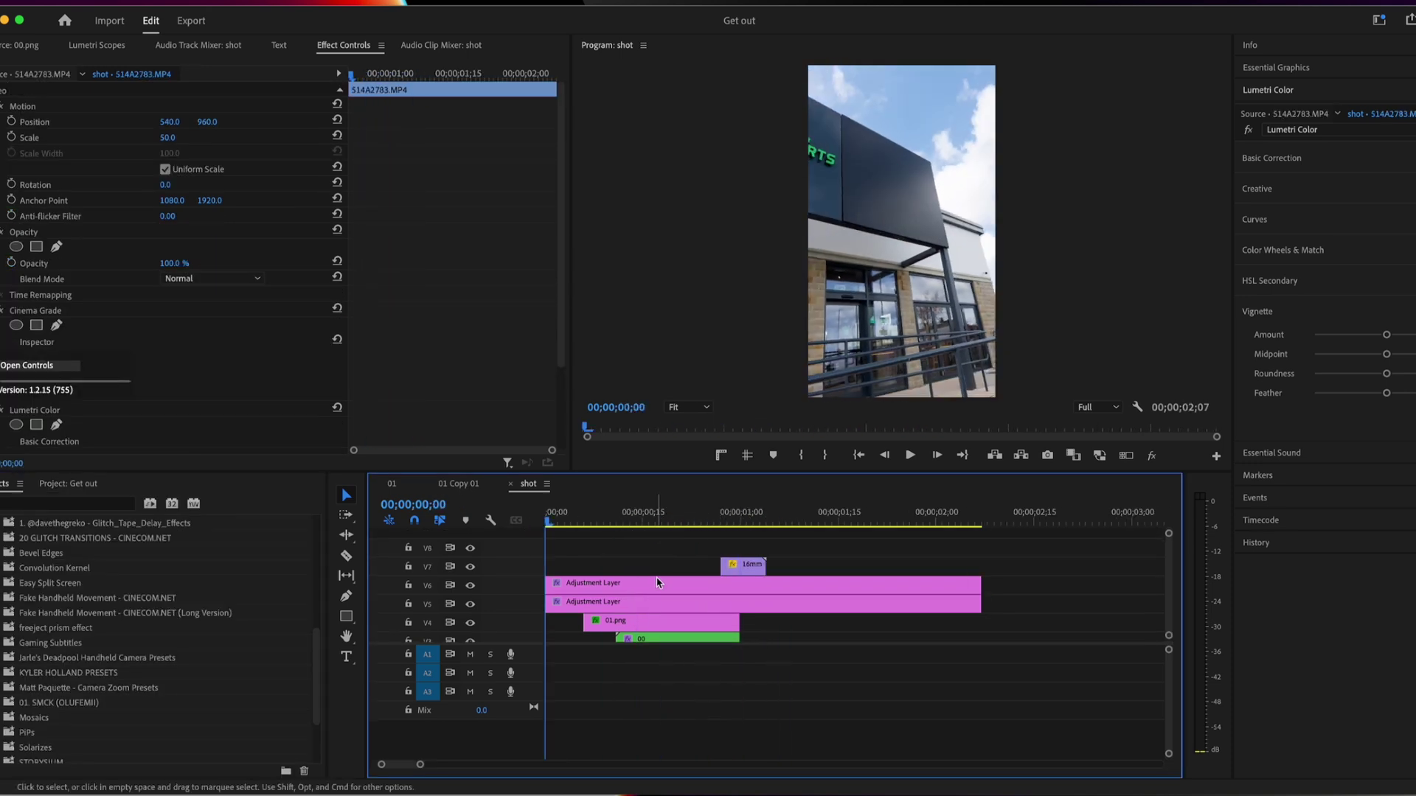
pyautogui.scroll(-2, 491, 518)
# Step: Copy the storefront section's sound-effect clips from the 01 Copy 01 sequence and place them on the shot sequence's audio tracks, aligned with its start
pyautogui.click(474, 485)
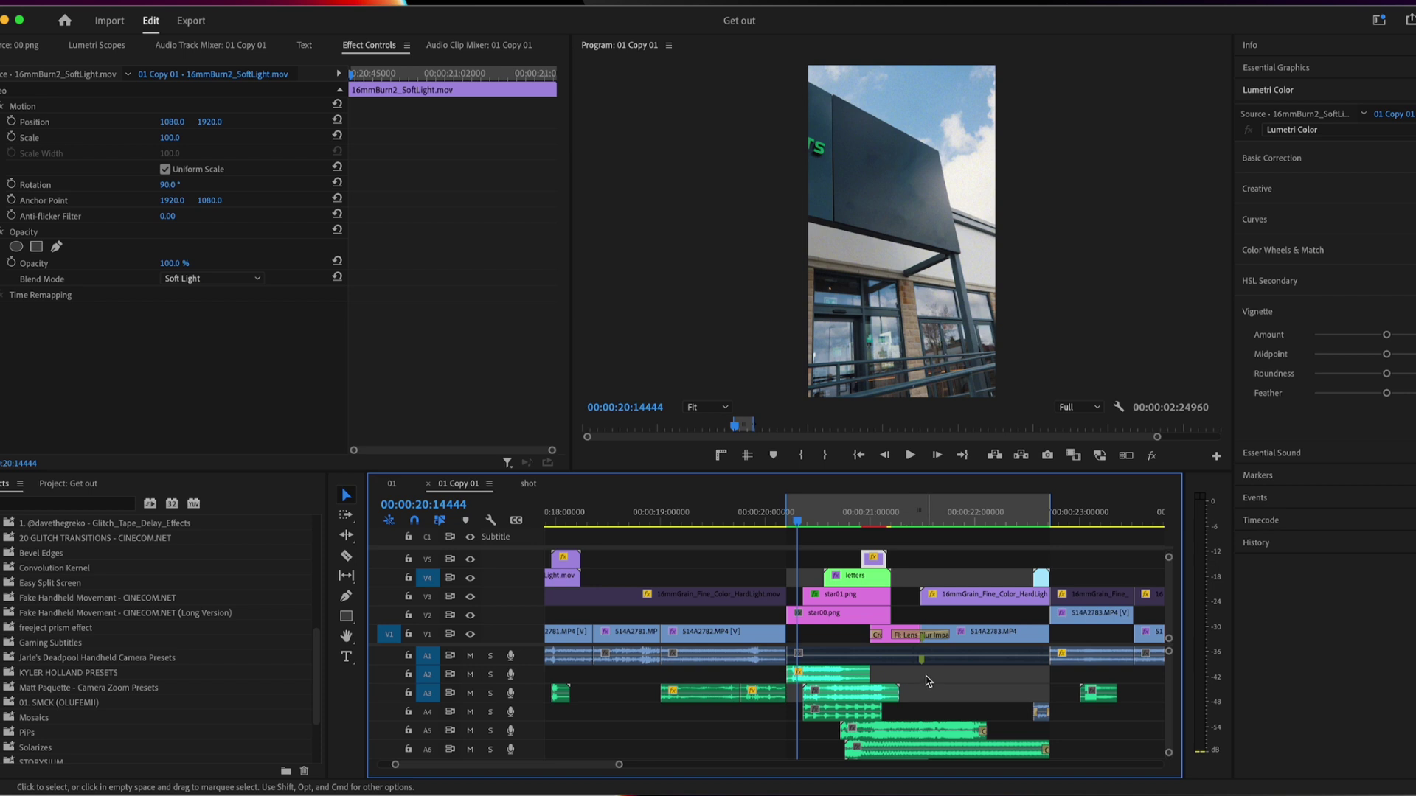
pyautogui.moveTo(928, 680); pyautogui.dragTo(859, 755)
pyautogui.scroll(-3, 922, 730)
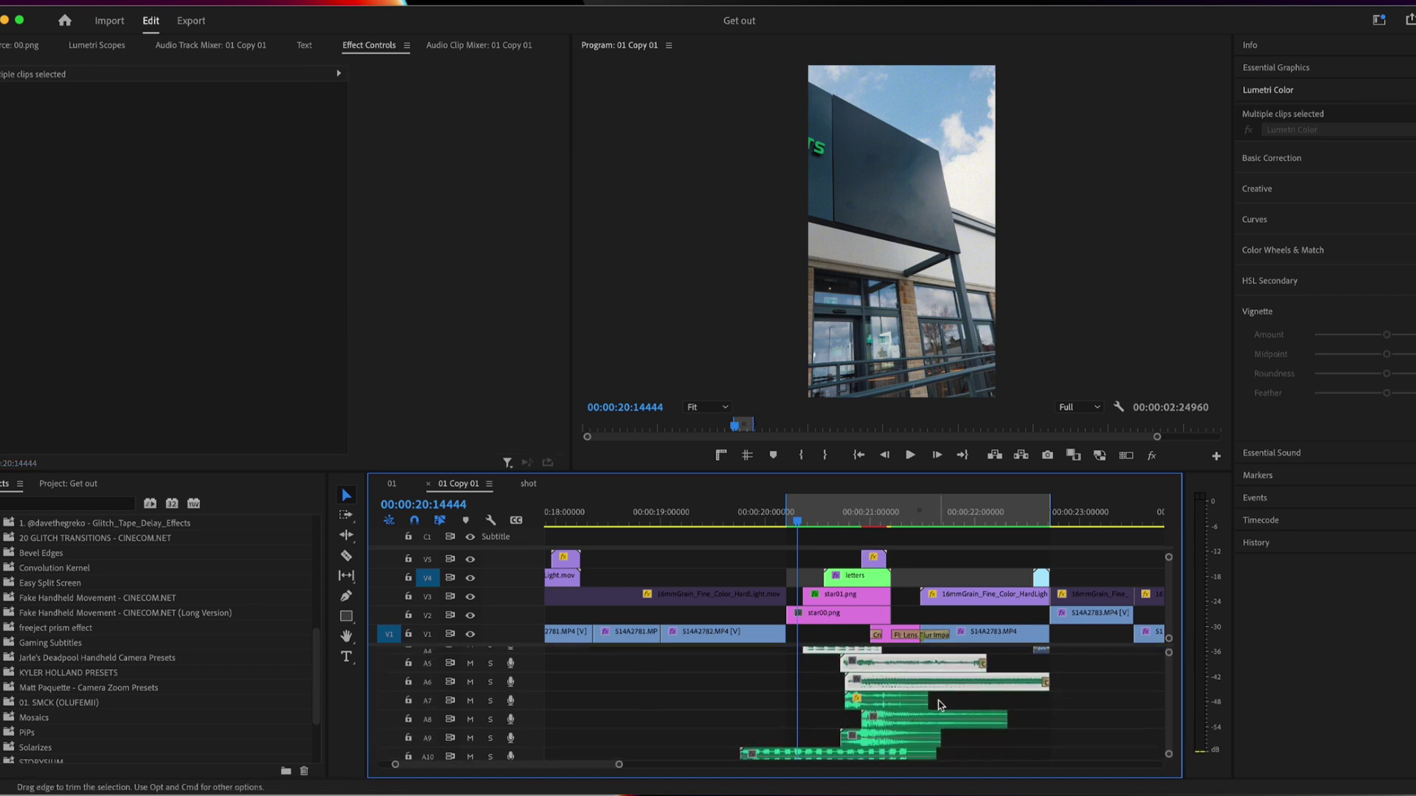
pyautogui.scroll(-2, 896, 741)
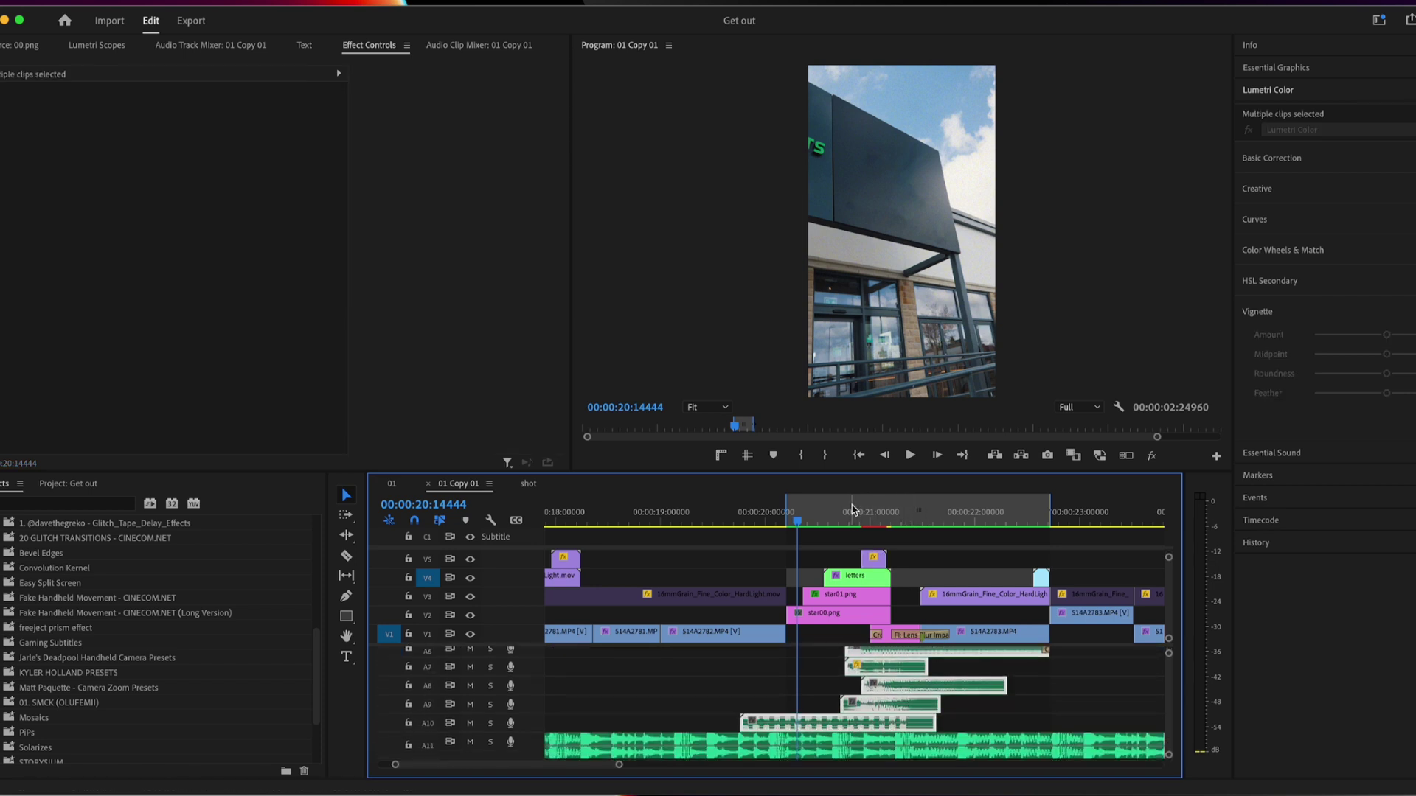
pyautogui.moveTo(887, 658); pyautogui.dragTo(708, 661)
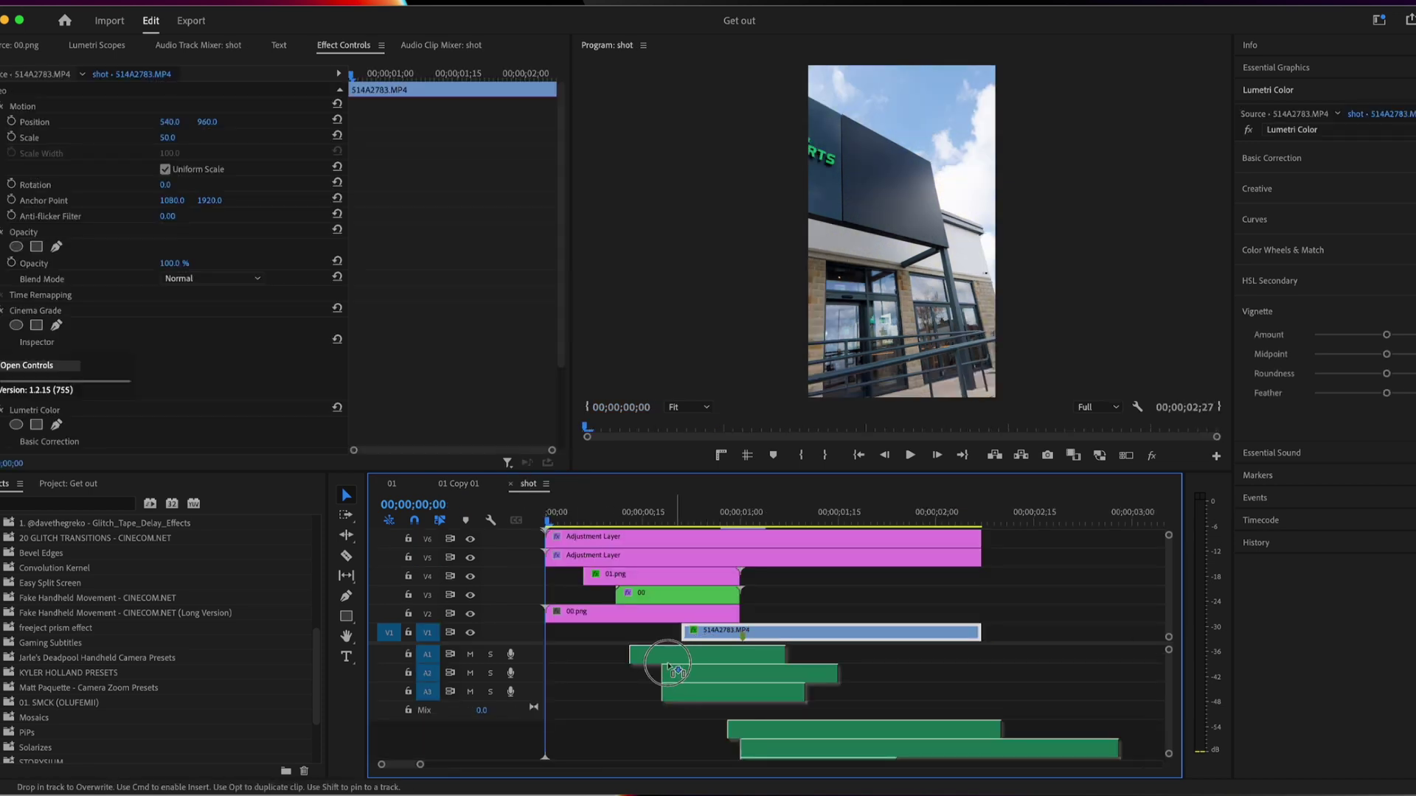
pyautogui.moveTo(669, 666); pyautogui.dragTo(669, 665)
# Step: Audition the Glitch Transformer, Short Hit - Punch Mid, Short Hit - Double Keys and Builder_Game_Lock_Electronic_4 sound effects individually
pyautogui.press('space')
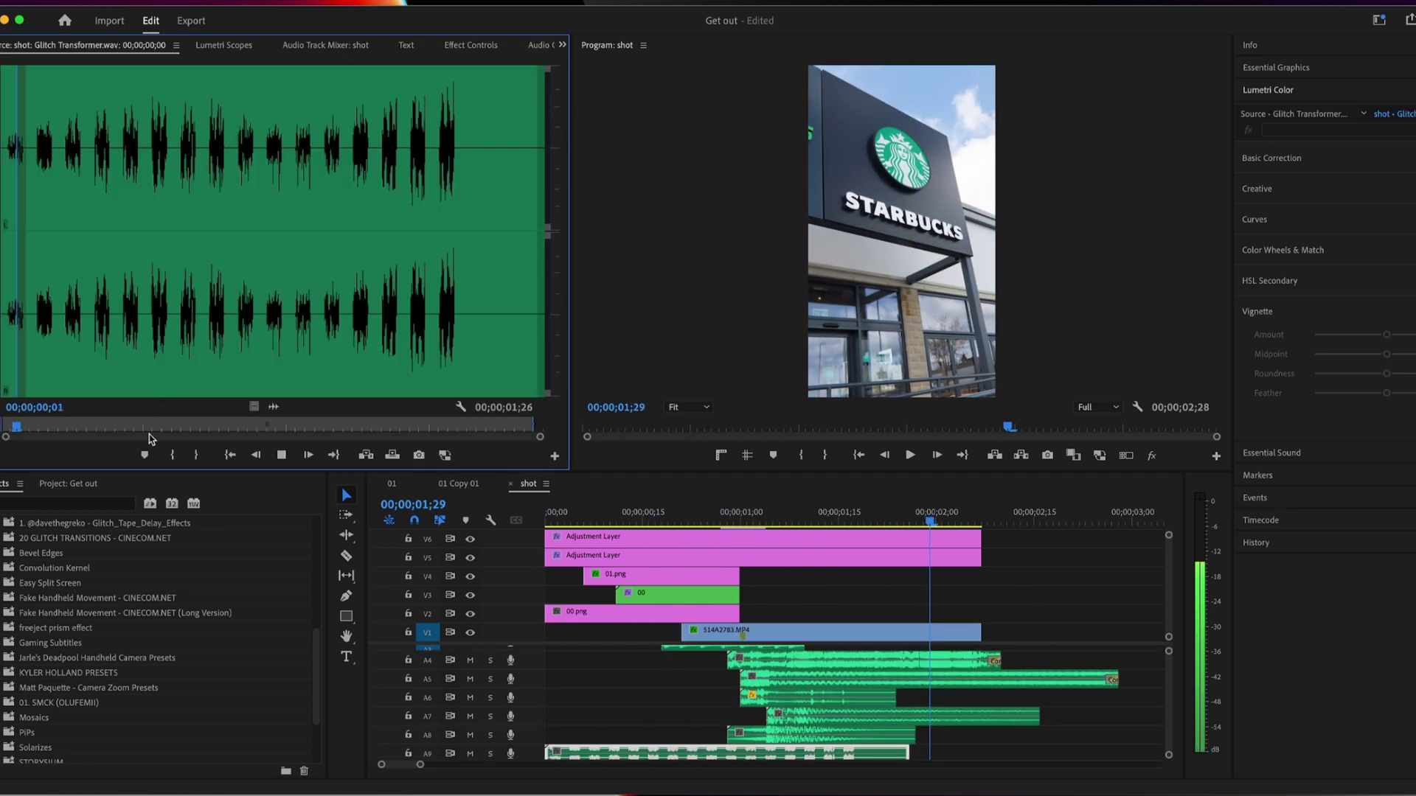
pyautogui.press('space')
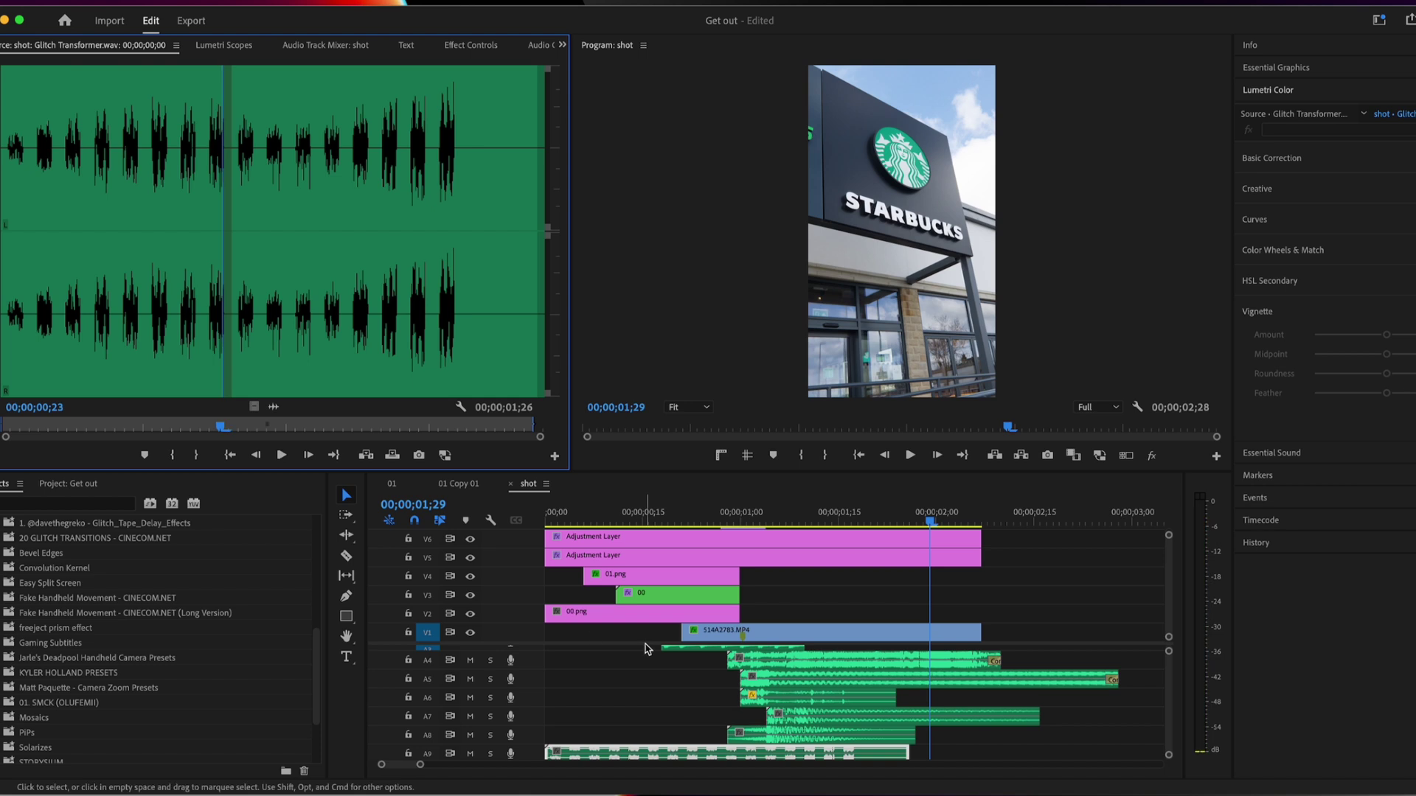
pyautogui.doubleClick(799, 735)
pyautogui.press('space')
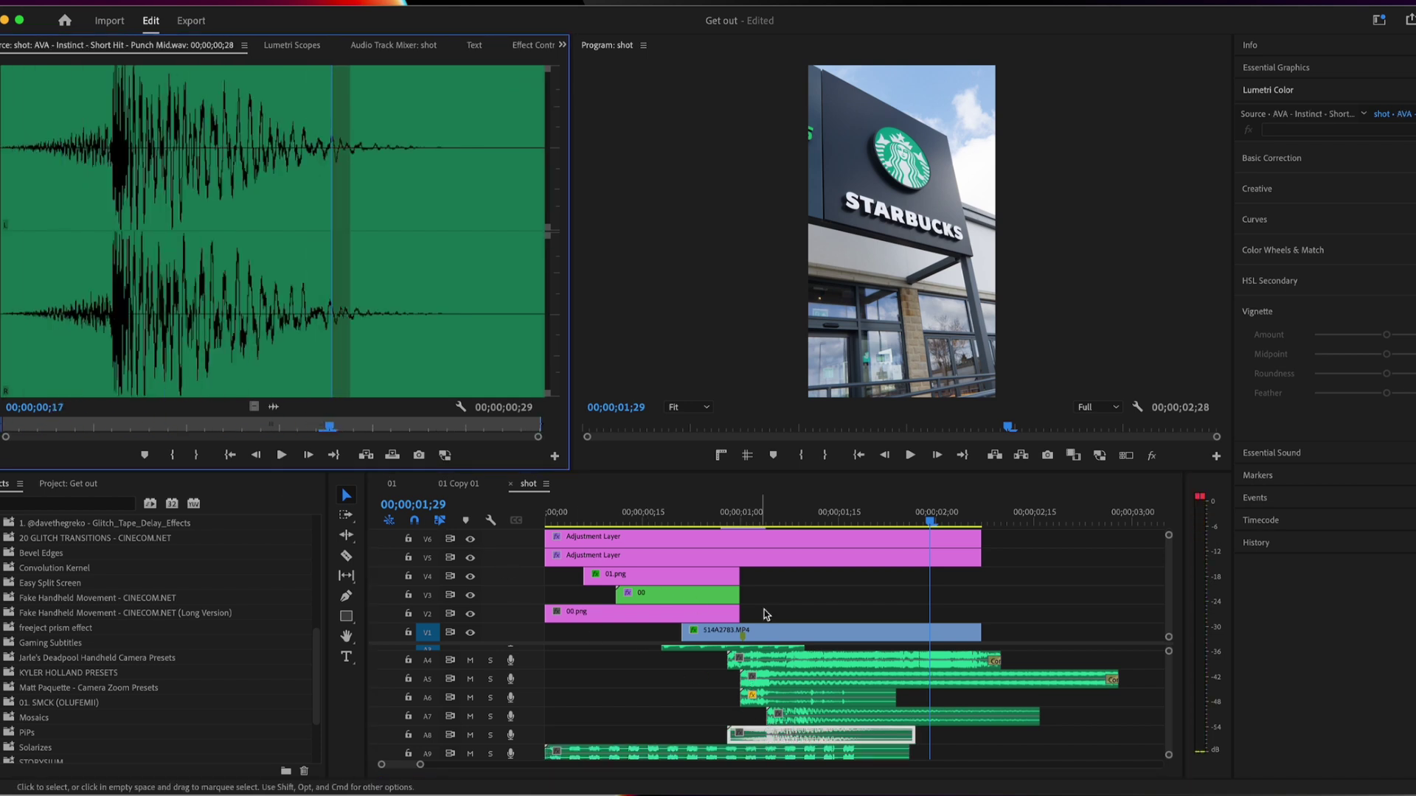
pyautogui.doubleClick(811, 713)
pyautogui.press('space')
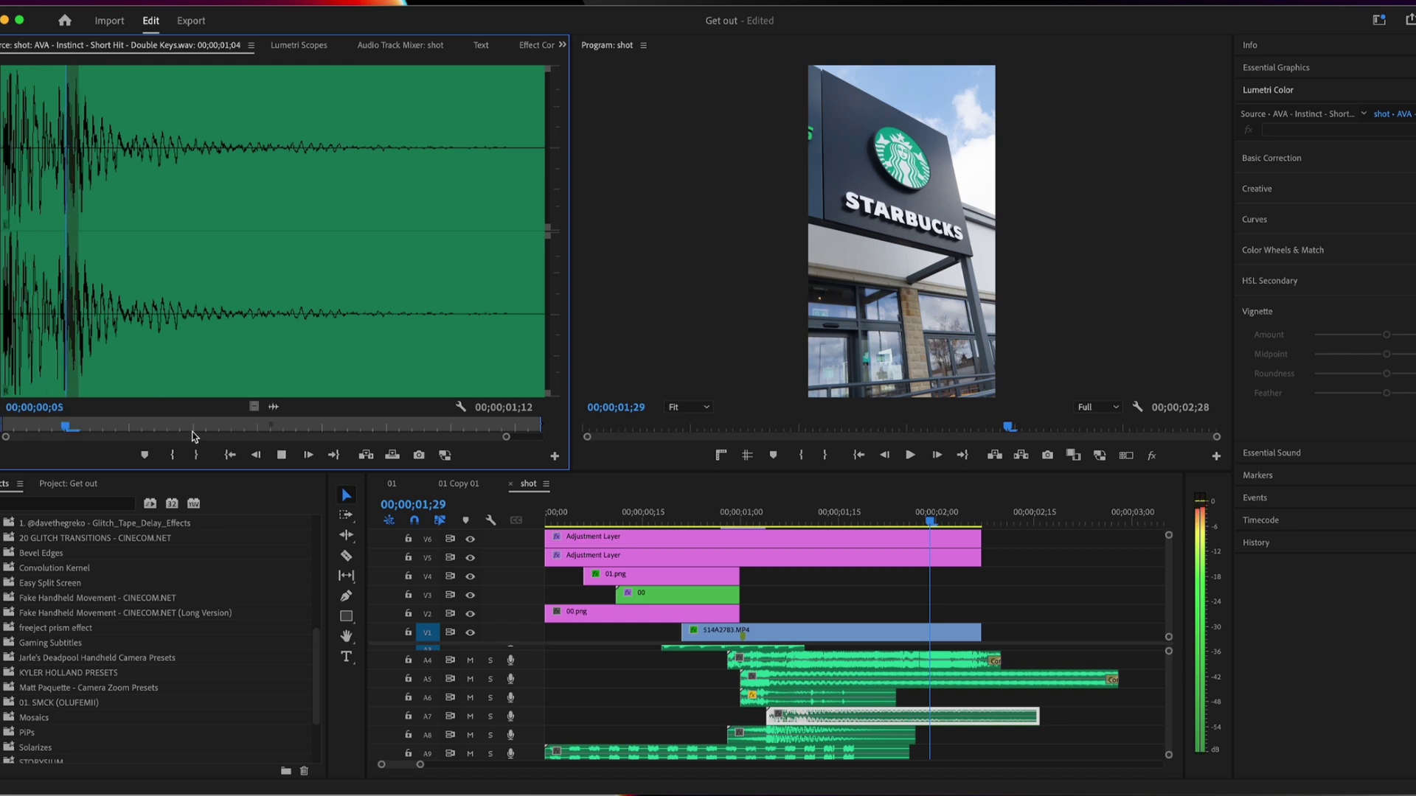
pyautogui.doubleClick(774, 697)
pyautogui.moveTo(197, 428); pyautogui.dragTo(2, 426)
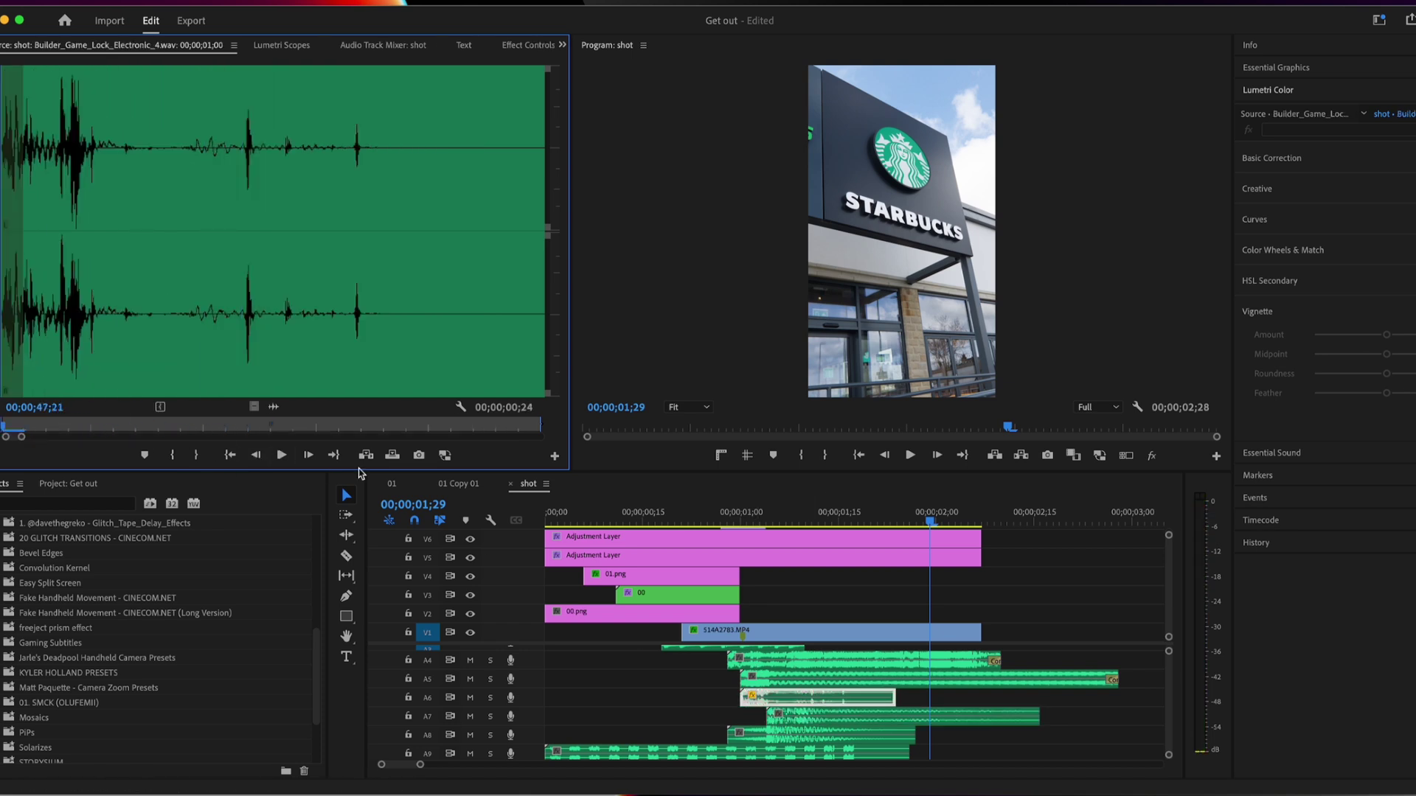
pyautogui.press('space')
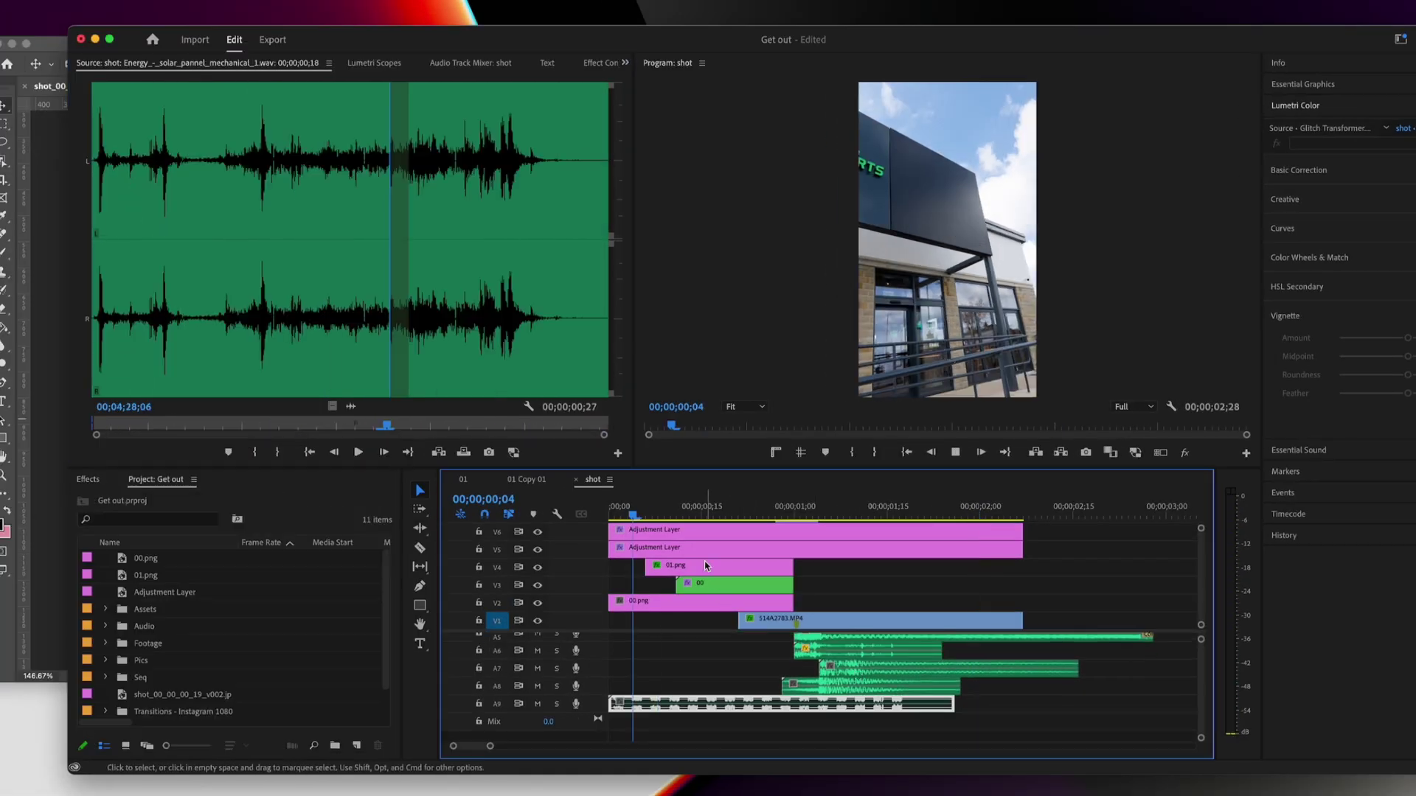
# Step: Review the shot sequence's layered sound effects and move the playhead to 00;00;00;16 during the lettering's entrance
pyautogui.scroll(4, 726, 649)
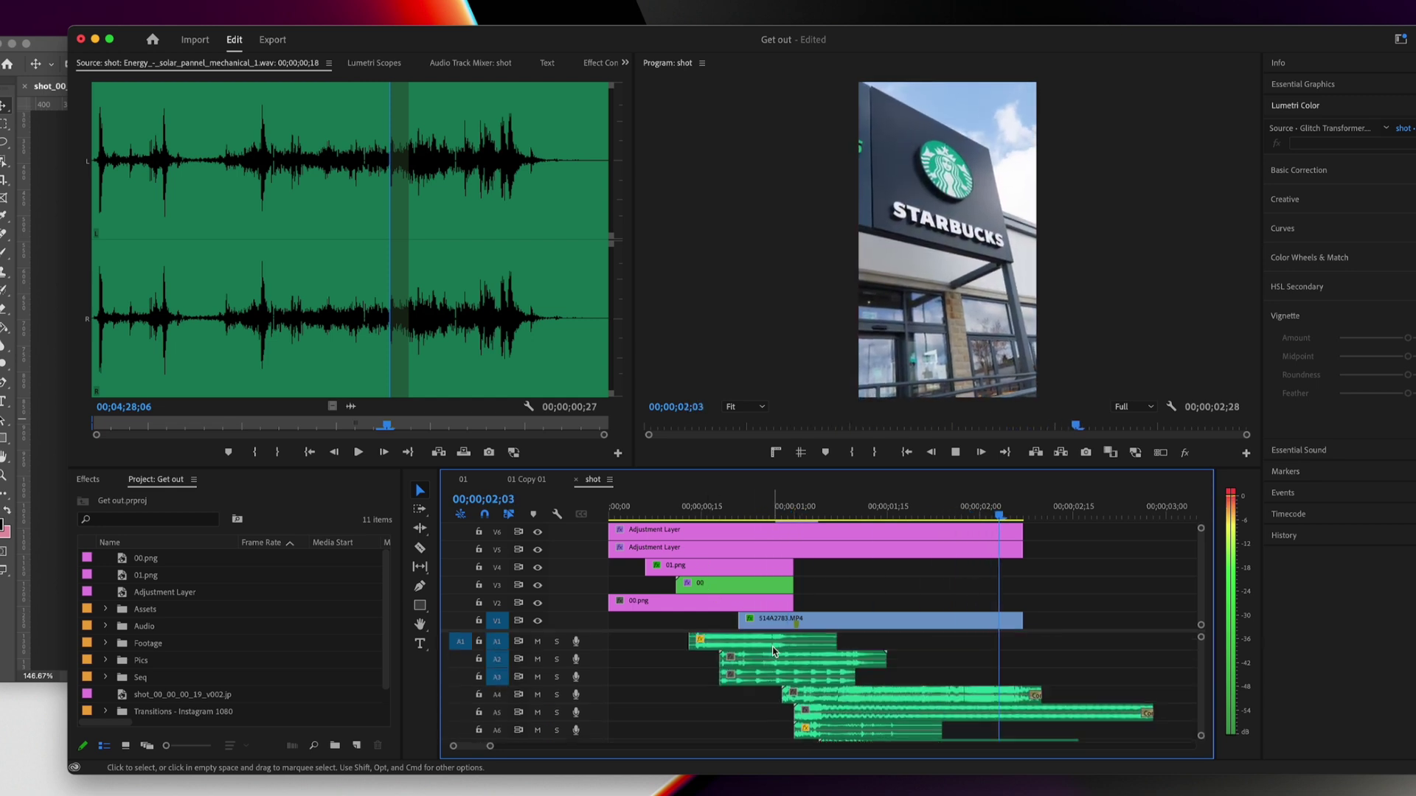
pyautogui.scroll(1, 729, 608)
pyautogui.moveTo(630, 509); pyautogui.dragTo(708, 519)
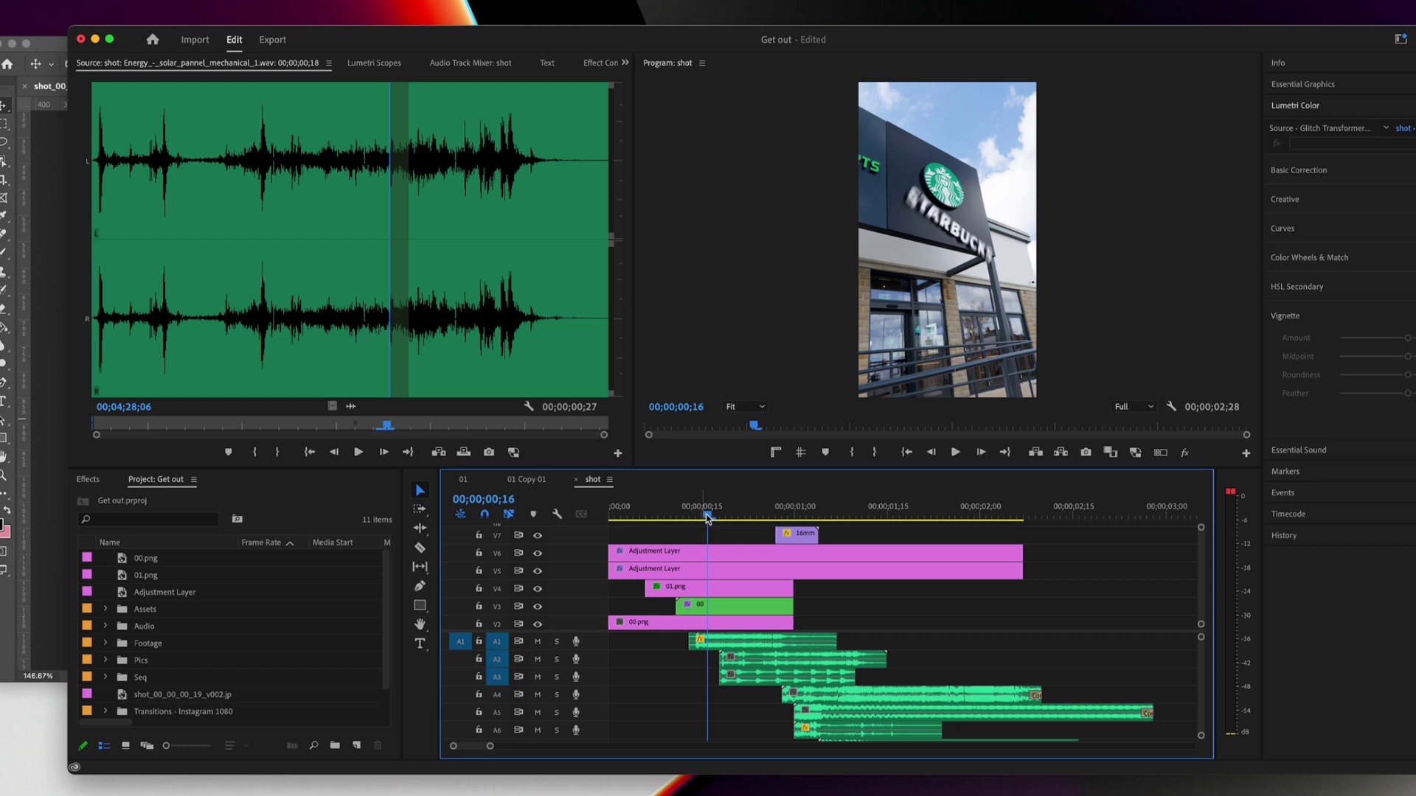
# Step: Switch to Finder and browse the Audio effects folder on T7 to the 360 Kinetic Transitions Sound Pack's WAV folder
pyautogui.press('super+Tab')
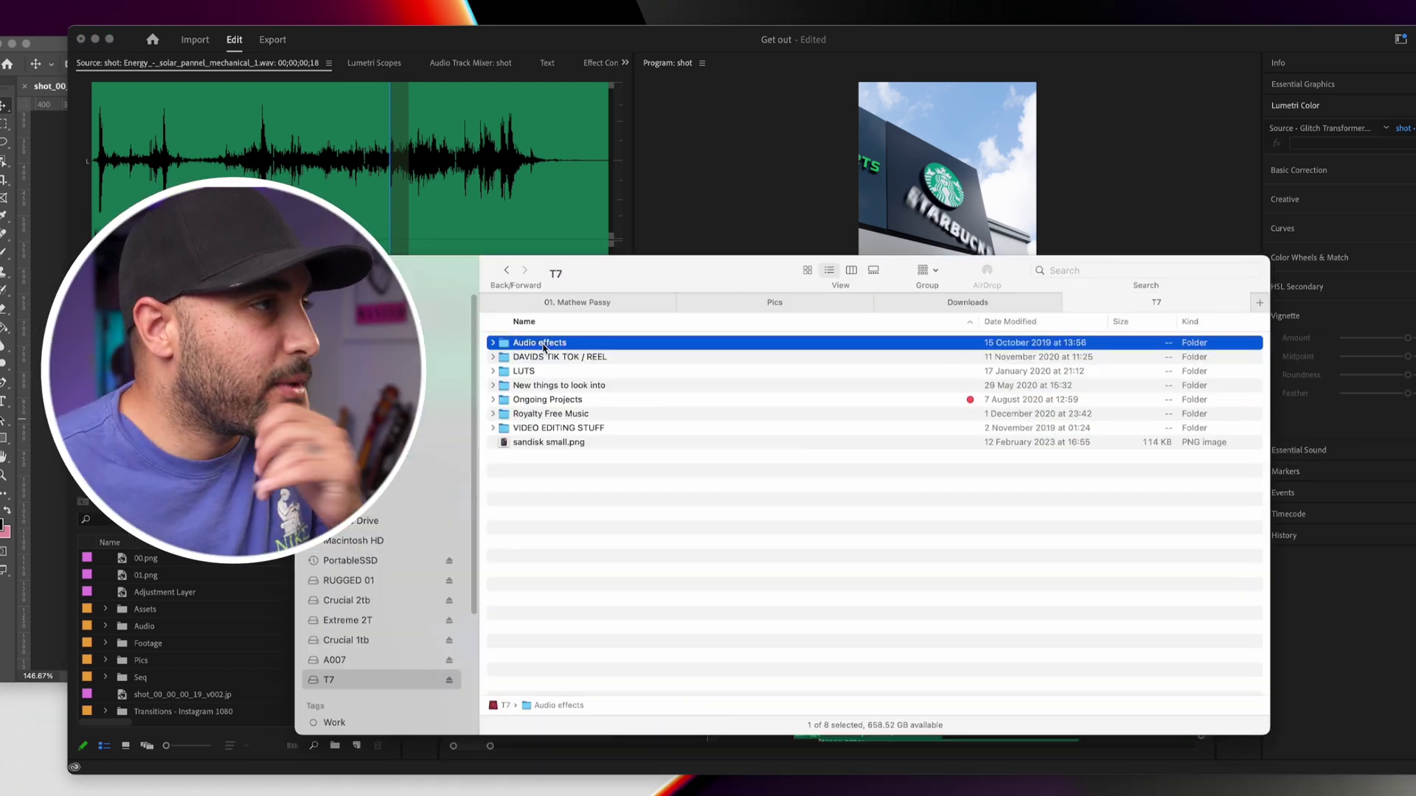
pyautogui.doubleClick(553, 343)
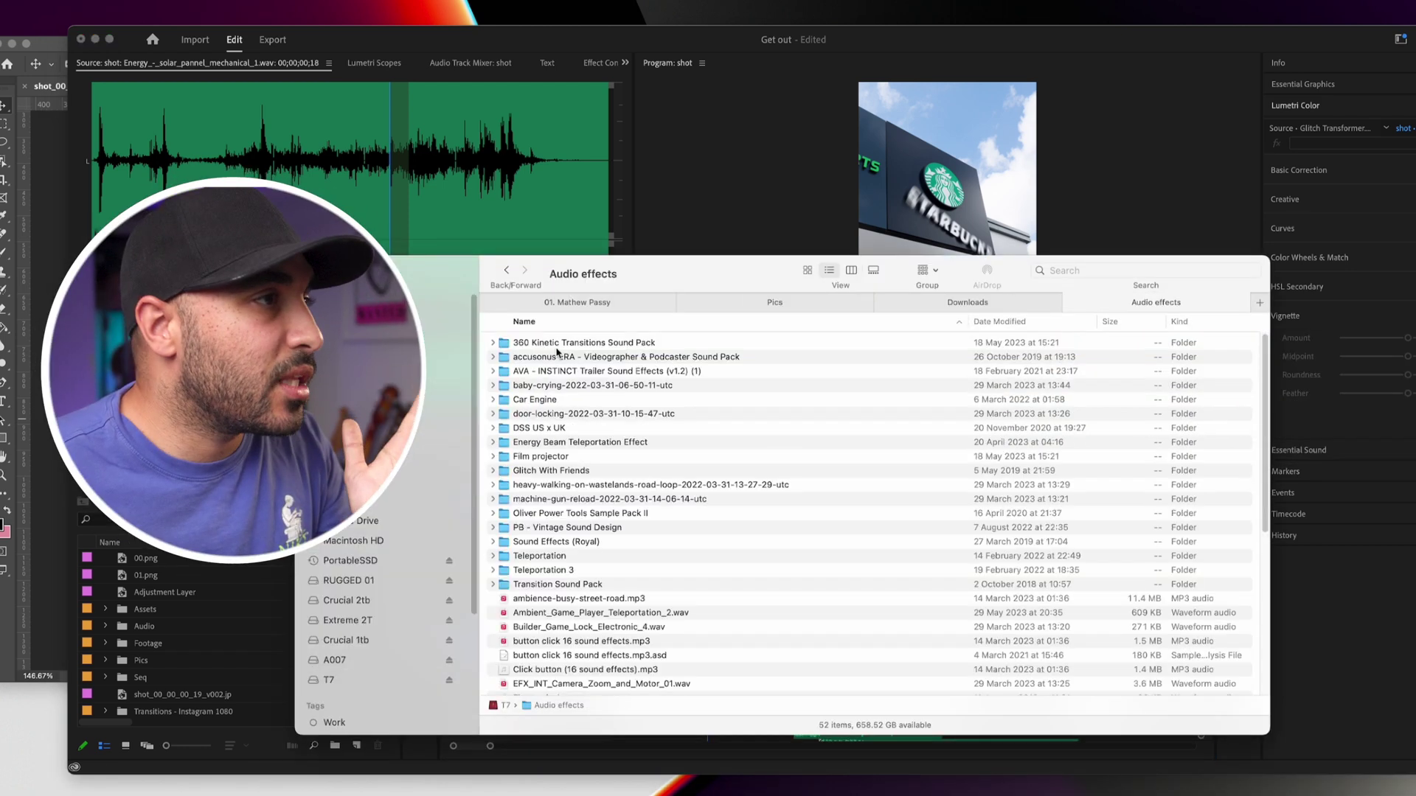
pyautogui.click(575, 347)
pyautogui.doubleClick(575, 343)
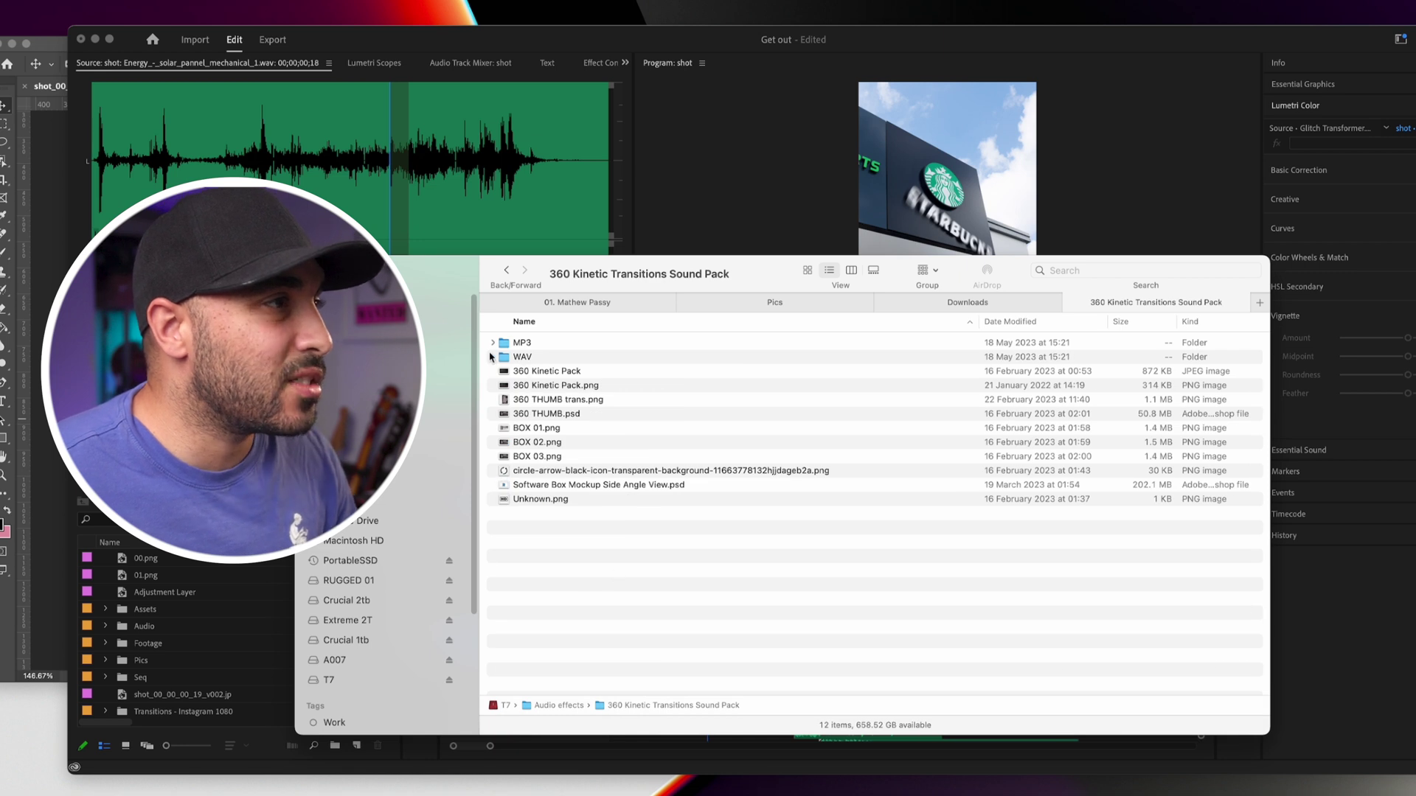
pyautogui.click(519, 356)
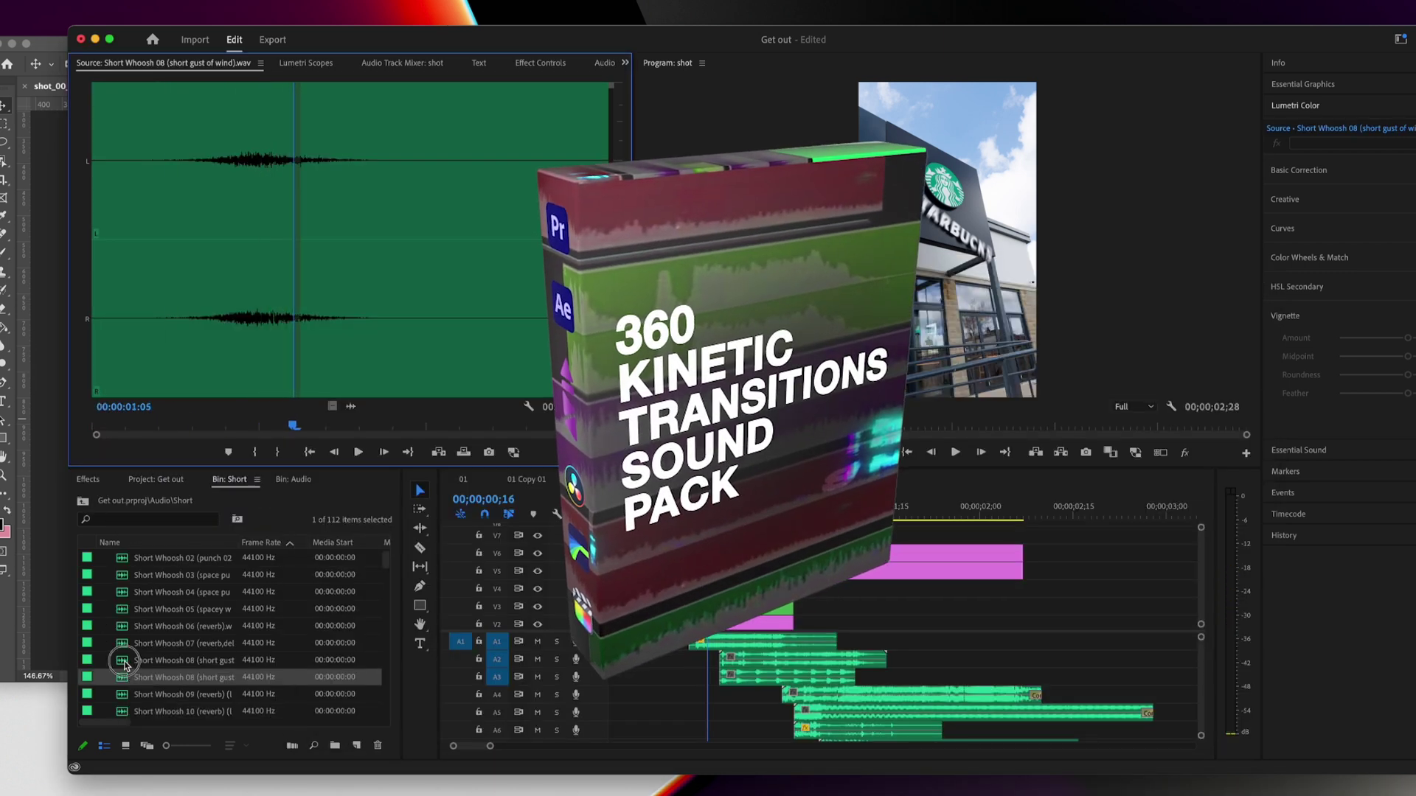
# Step: Add the Short Whoosh 08 (short gust of wind) sound to track A10 at the sequence start and enlarge that track
pyautogui.click(256, 652)
pyautogui.moveTo(256, 652); pyautogui.dragTo(900, 636)
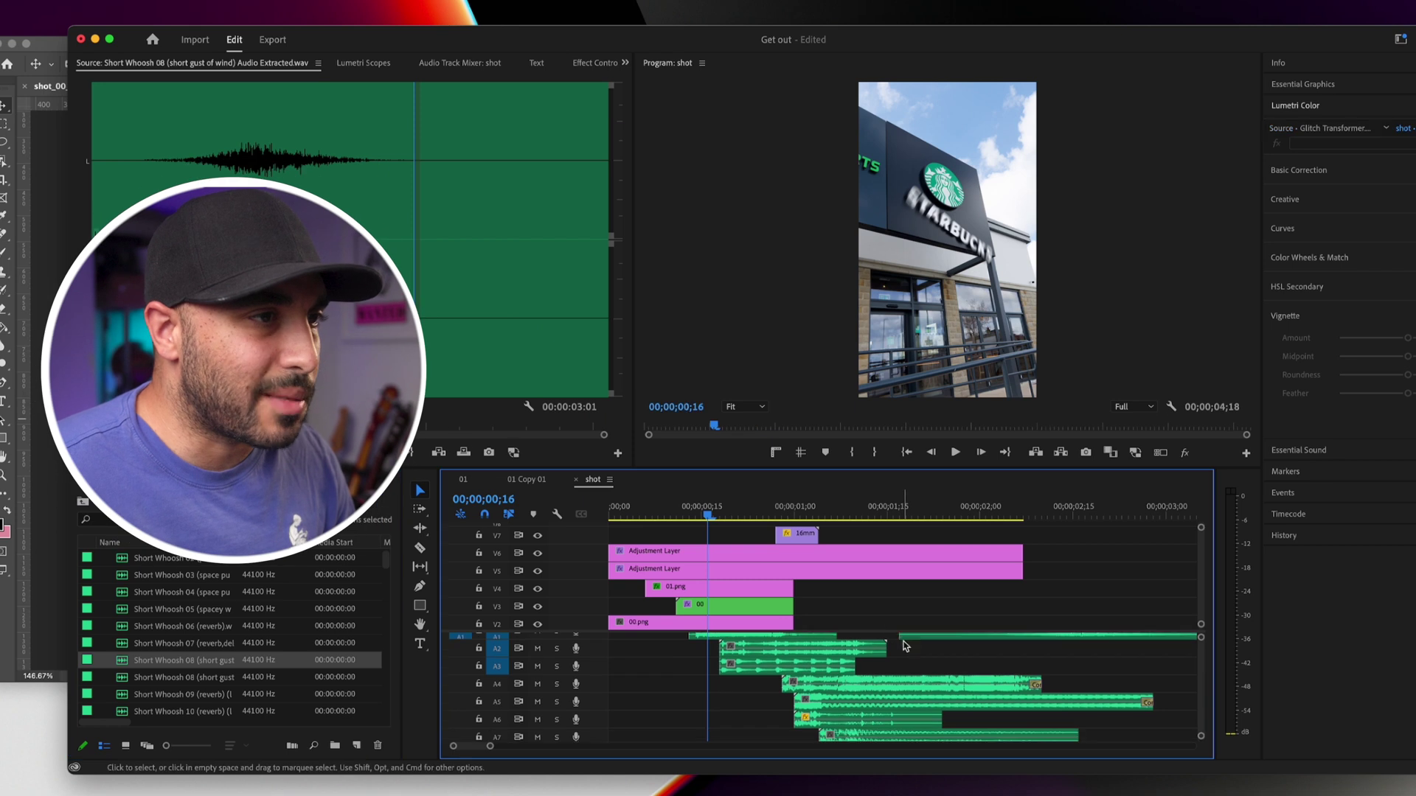
pyautogui.scroll(-3, 972, 679)
pyautogui.doubleClick(598, 705)
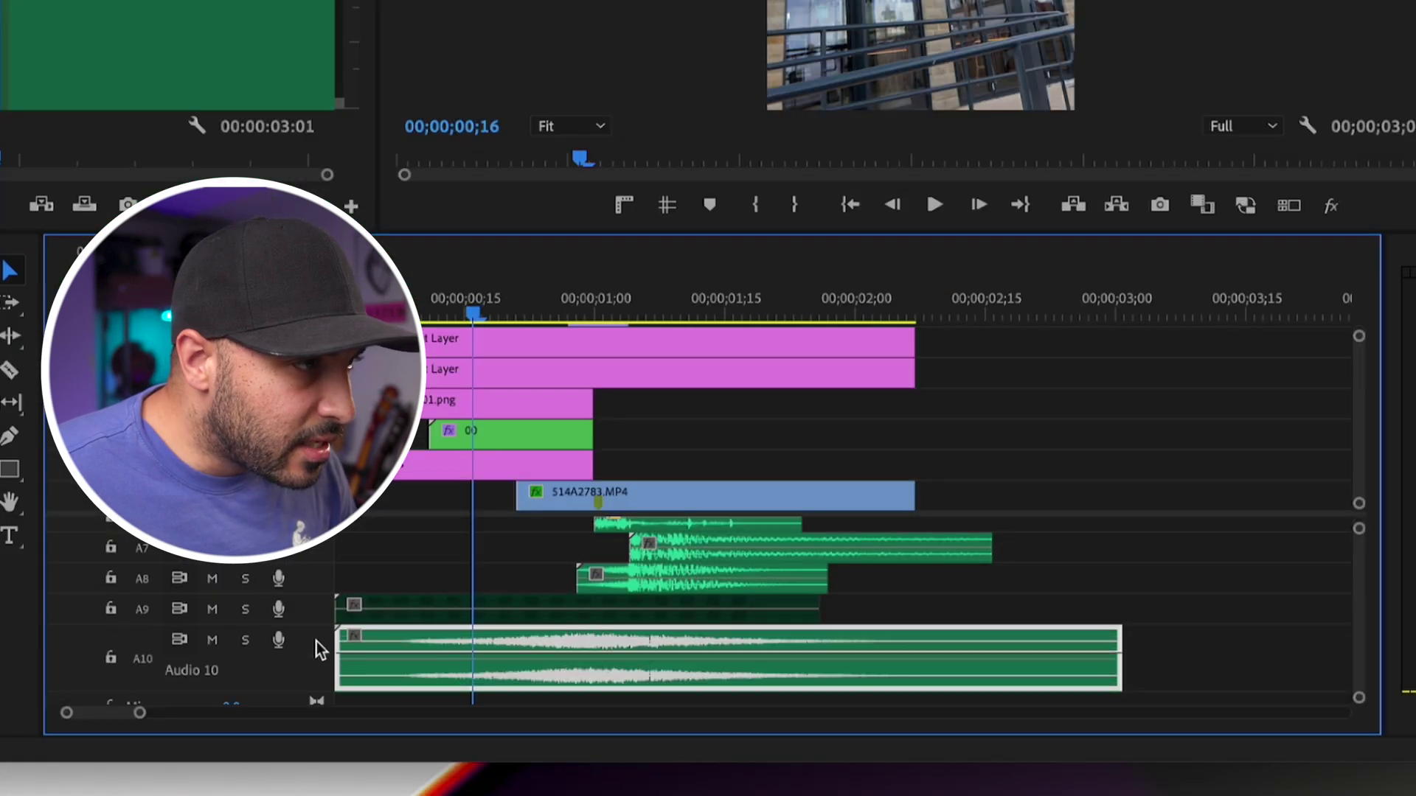
# Step: Trim the A10 whoosh to the lettering's duration with fades at both ends, and play back the animation to check it
pyautogui.moveTo(338, 656); pyautogui.dragTo(534, 660)
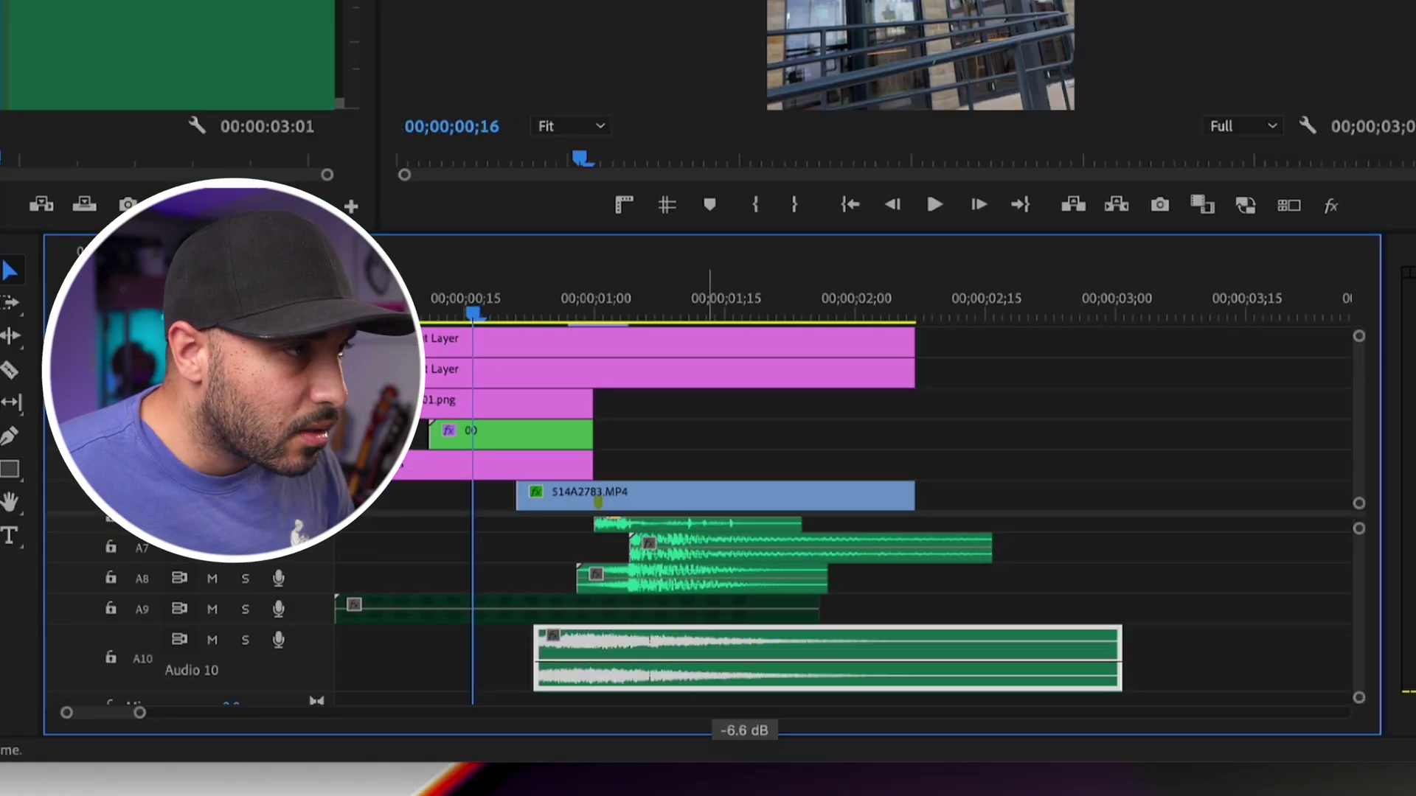
pyautogui.moveTo(887, 643); pyautogui.dragTo(784, 659)
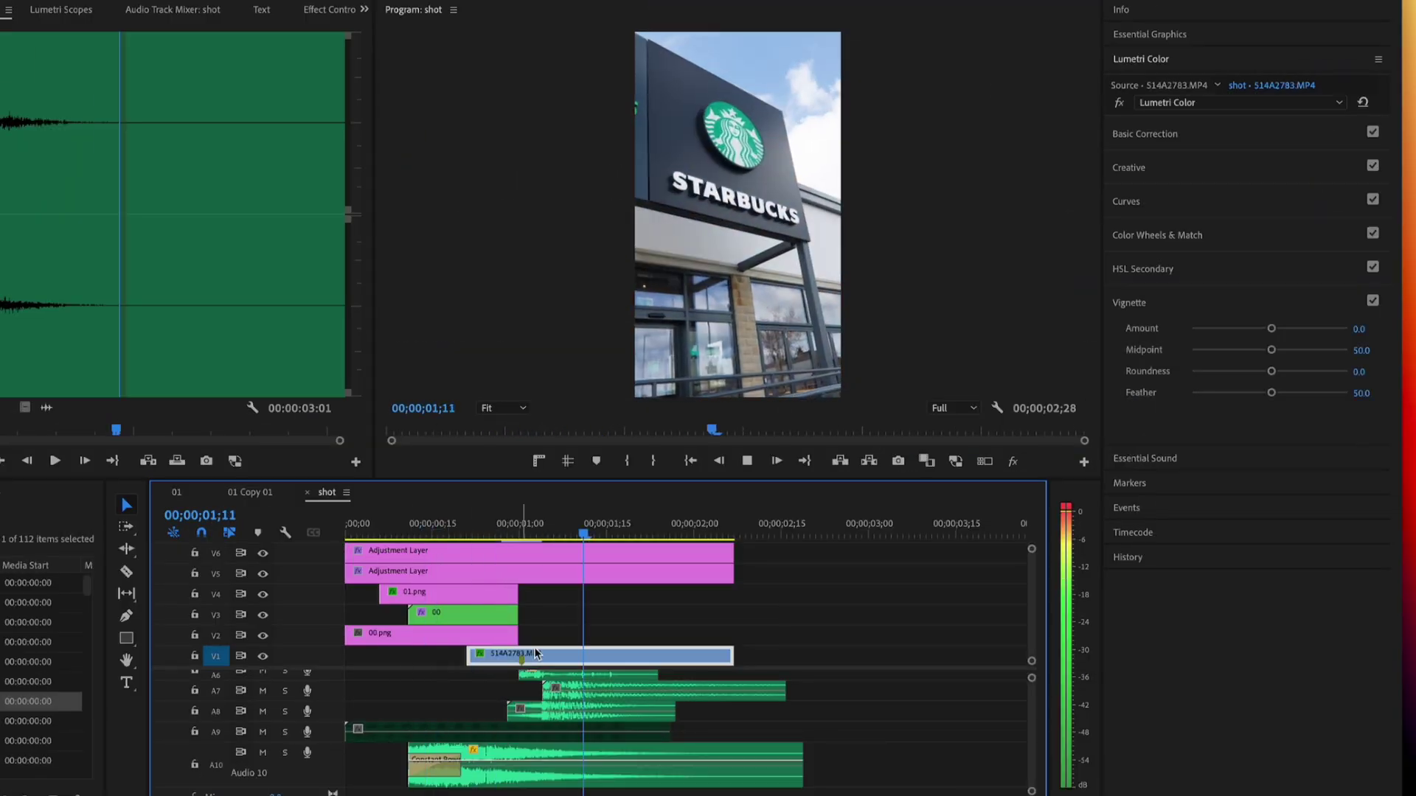
pyautogui.press('space')
pyautogui.click(376, 521)
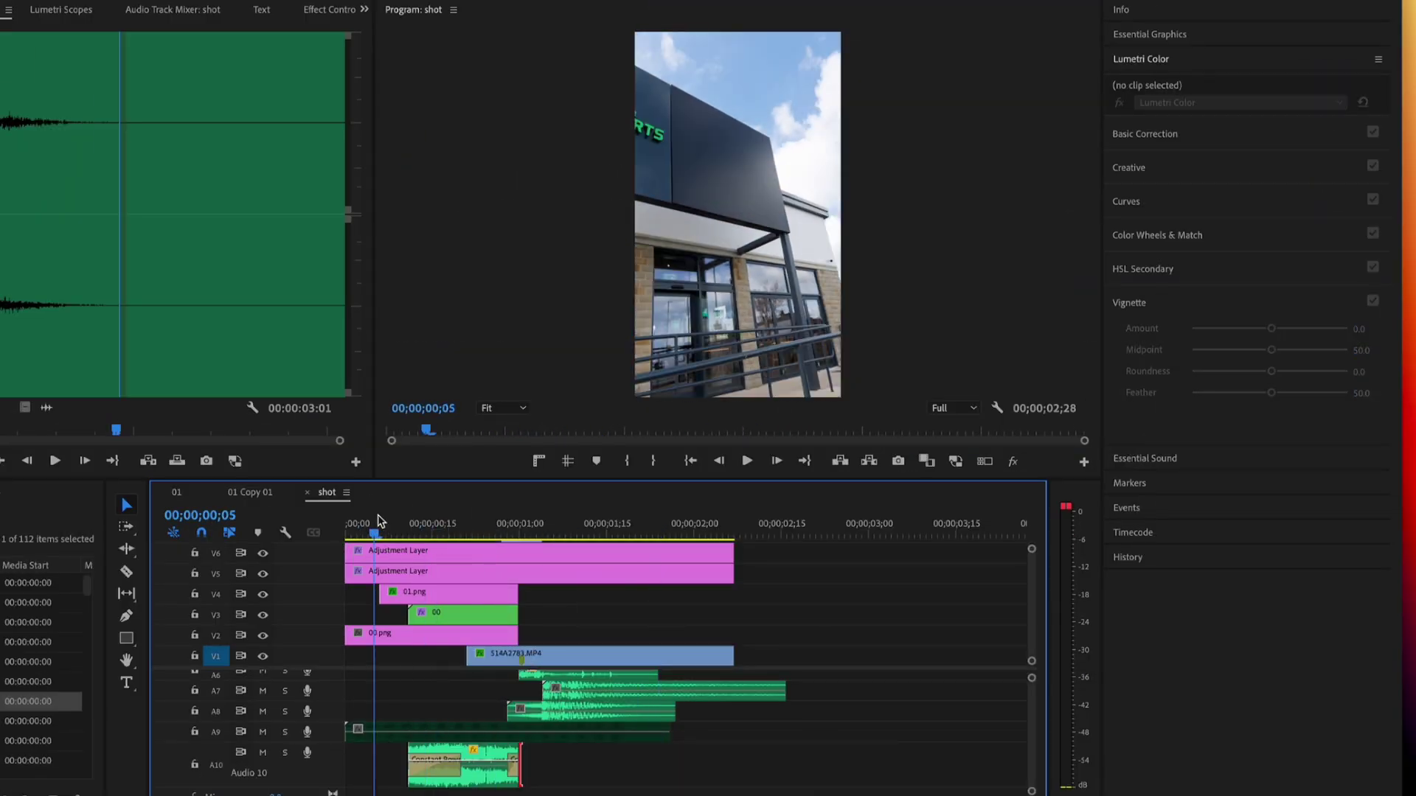
pyautogui.press('space')
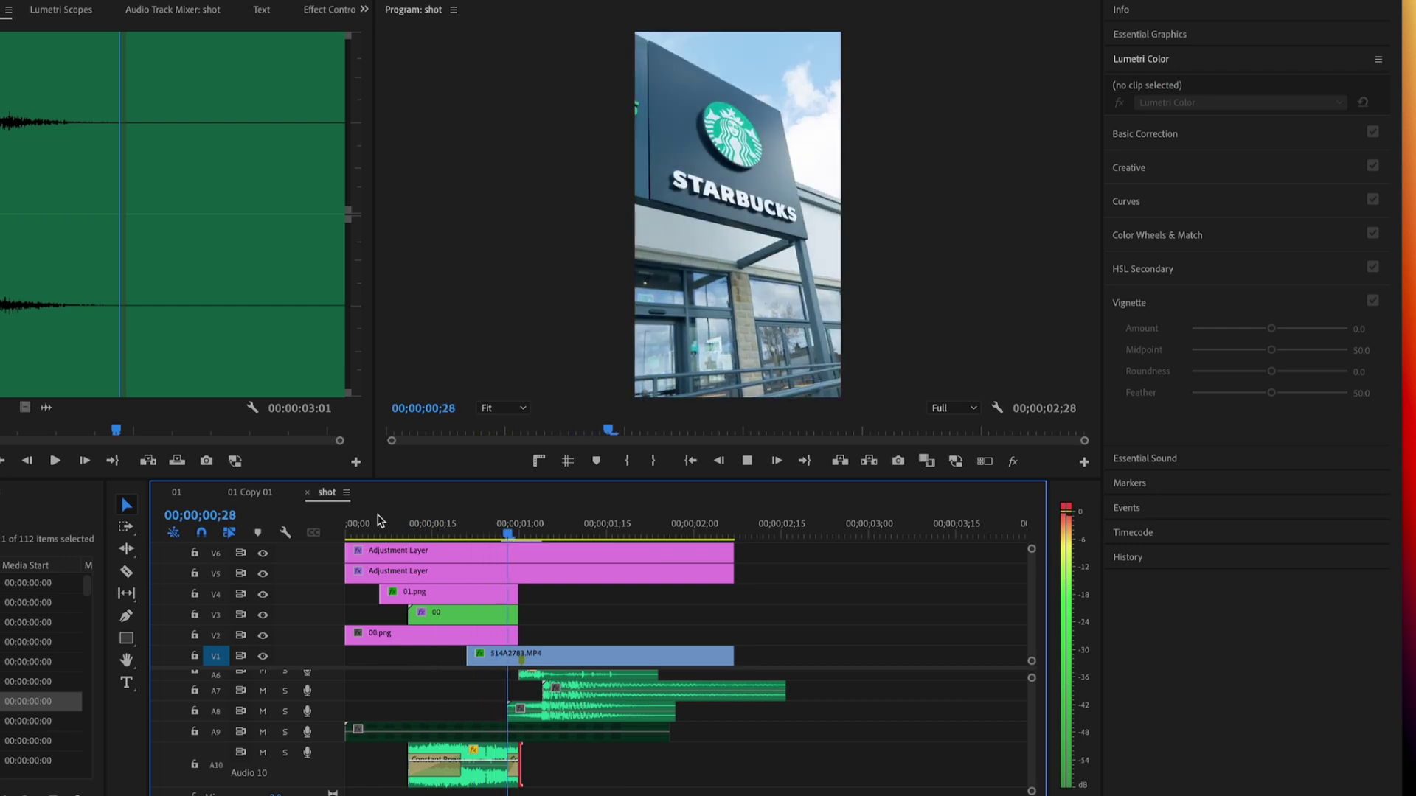
pyautogui.press('space')
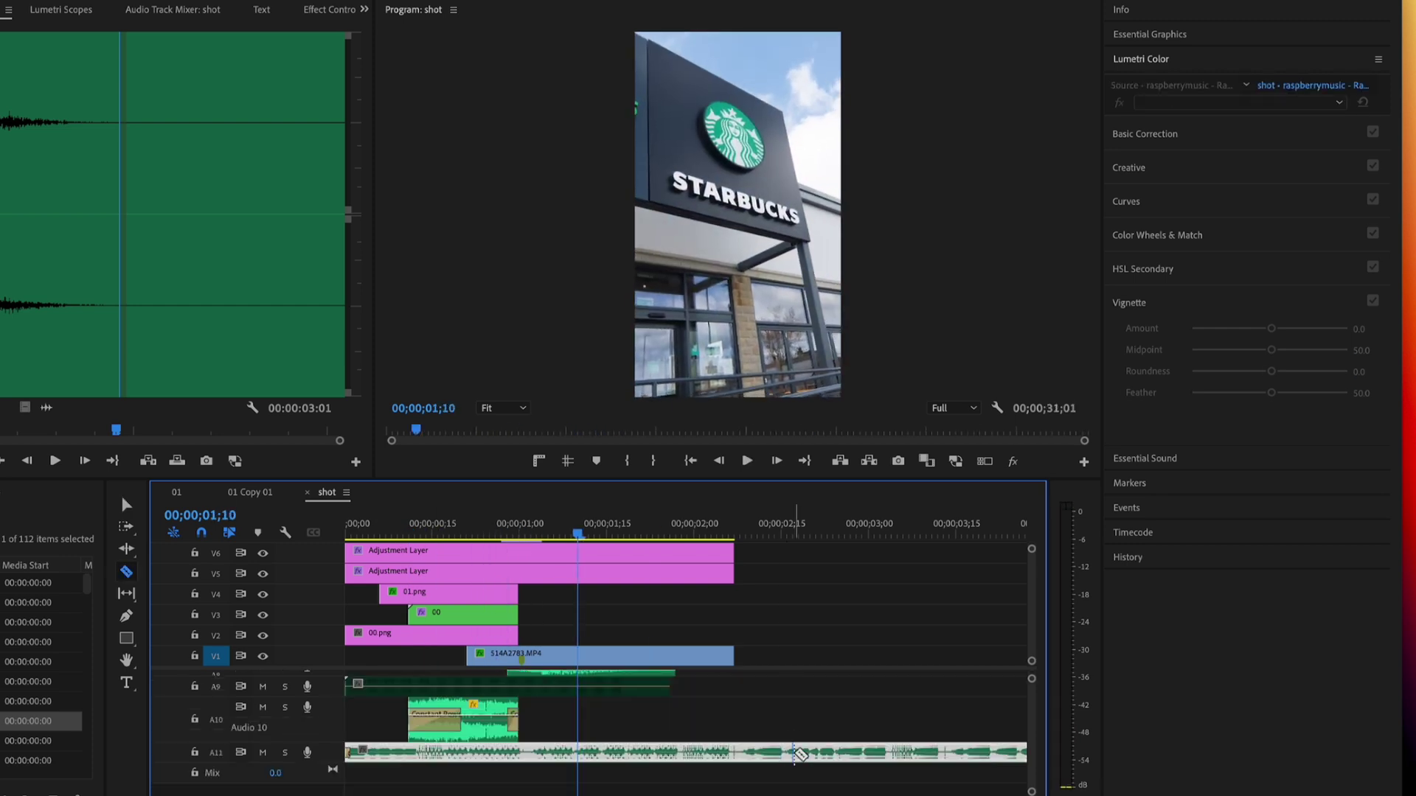
# Step: Cut the music clip on A11 at about 00;00;02;17, just past the end of the video, and delete the excess
pyautogui.click(792, 753)
pyautogui.press('v')
pyautogui.click(856, 755)
pyautogui.press('Delete')
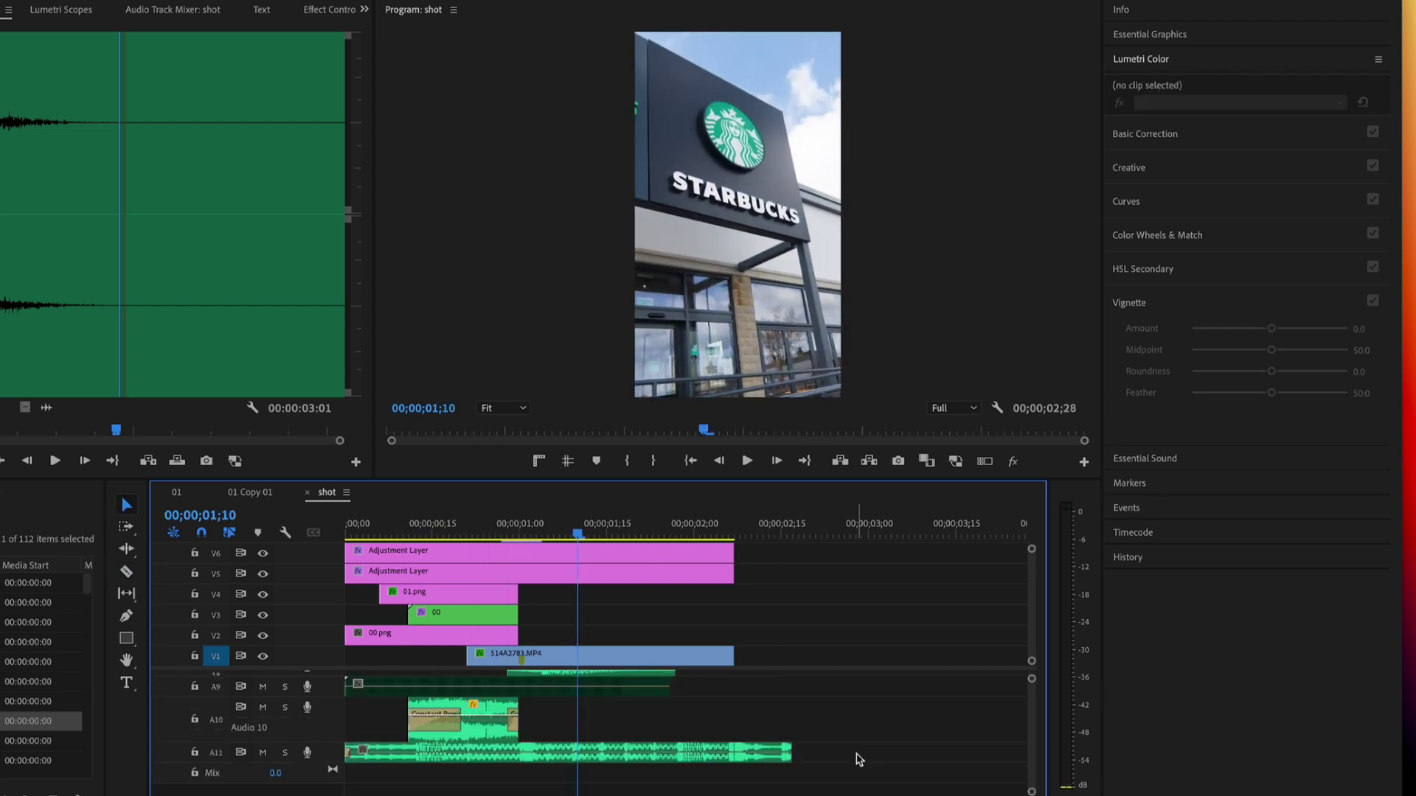
# Step: Play the shot sequence from the start with its full sound mix and save the project
pyautogui.scroll(1, 578, 657)
pyautogui.moveTo(528, 529); pyautogui.dragTo(254, 544)
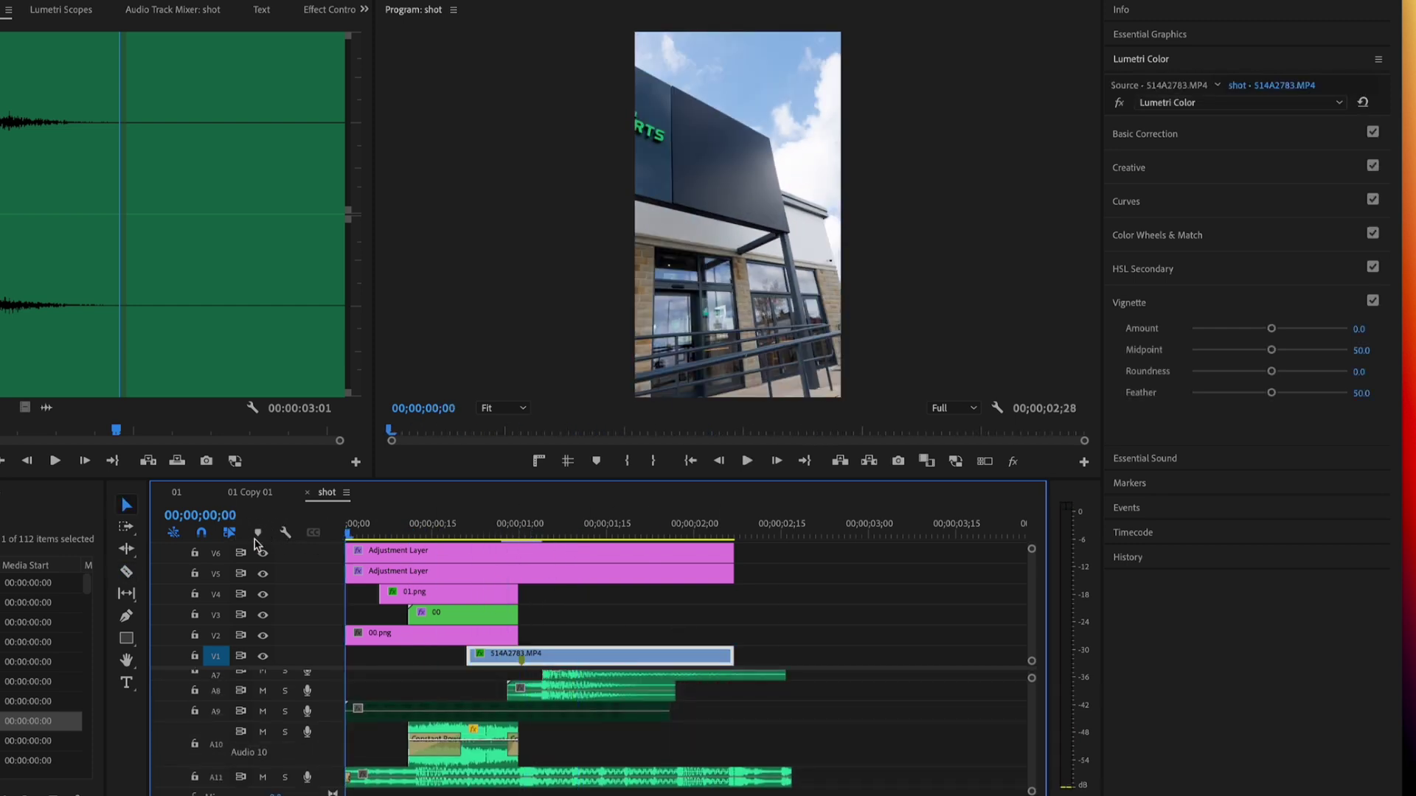
pyautogui.press('space')
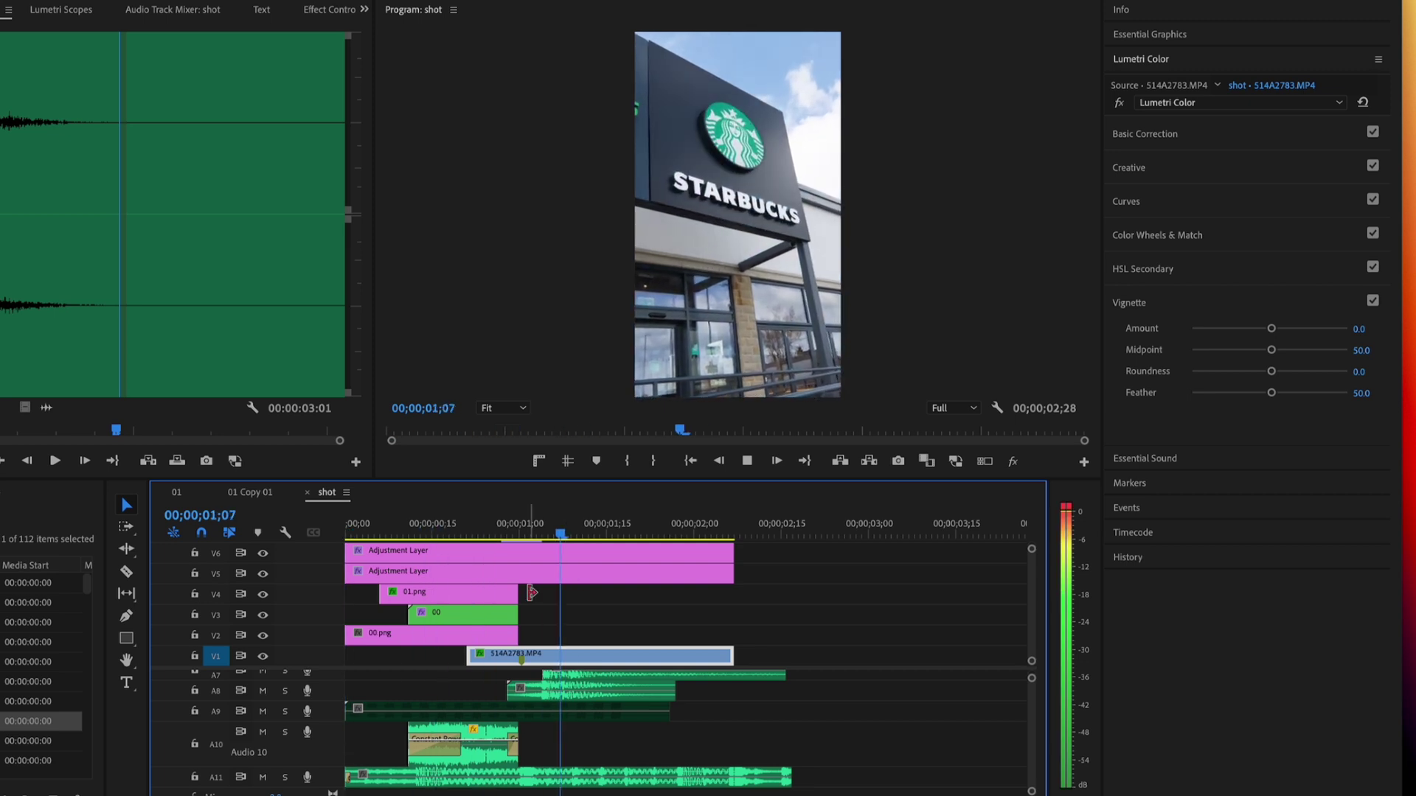
pyautogui.hotkey('ctrl', 's')
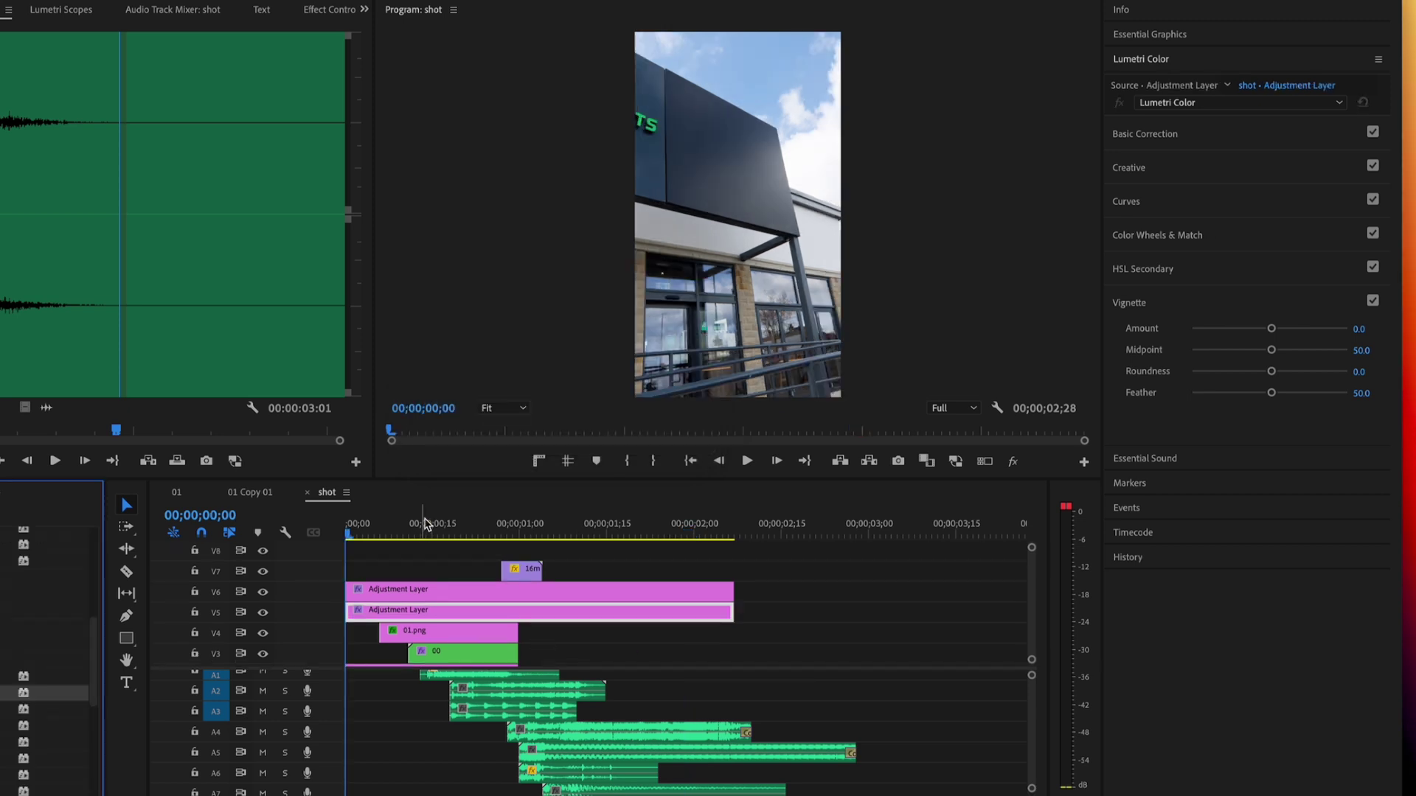
pyautogui.moveTo(425, 523); pyautogui.dragTo(301, 544)
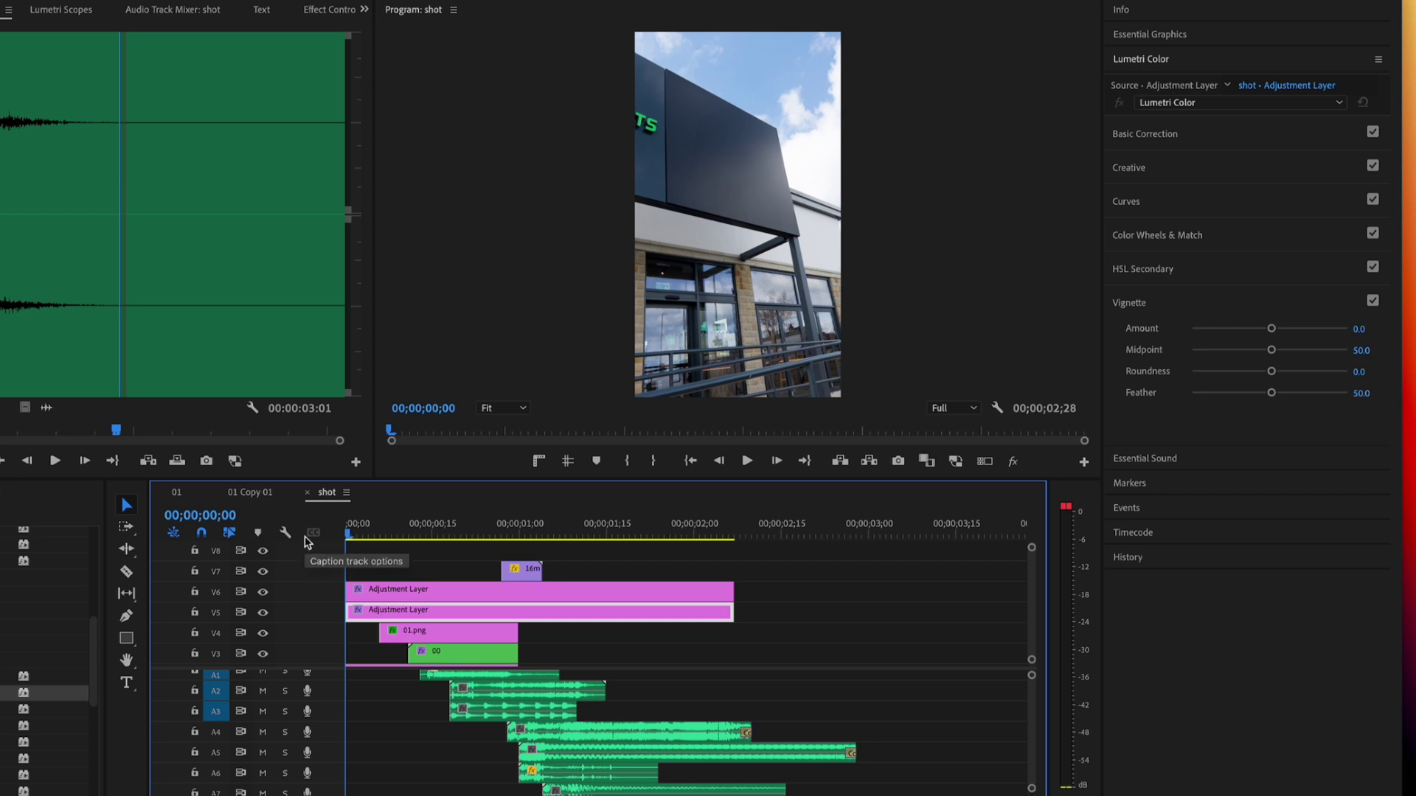
# Step: Play the shot sequence, then move the playhead to about 00;00;00;29 over the short clip on V7
pyautogui.press('space')
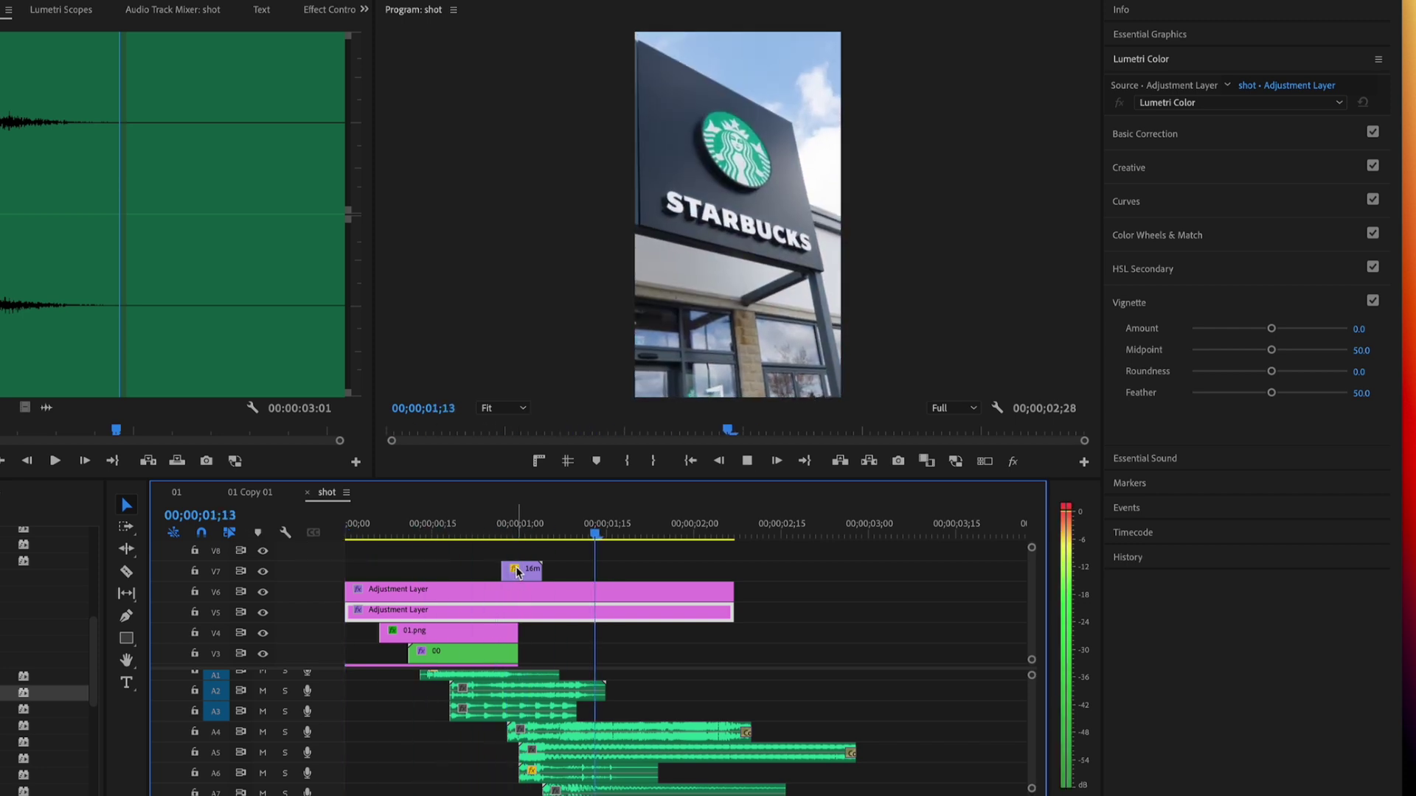
pyautogui.click(528, 537)
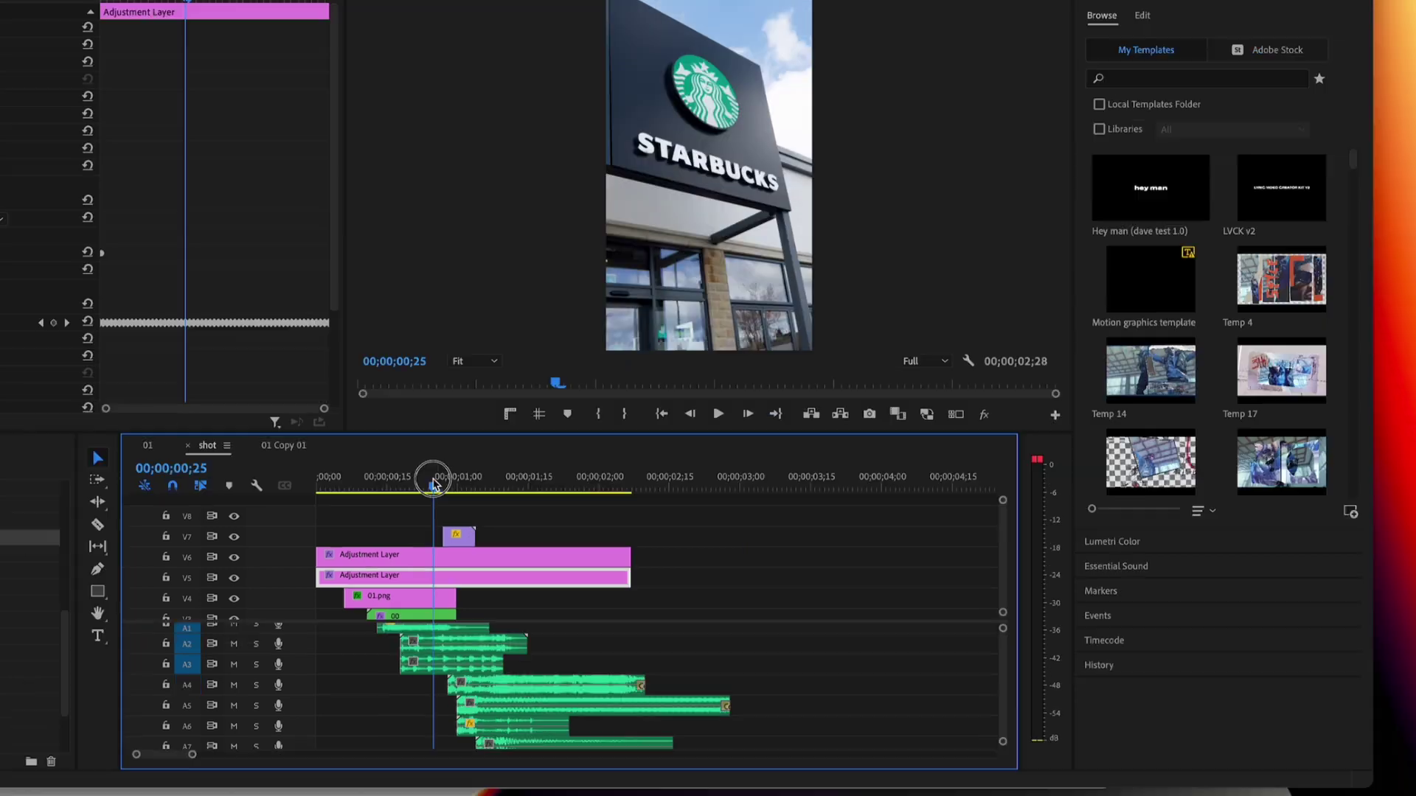
pyautogui.moveTo(433, 484)
pyautogui.mouseDown()
pyautogui.moveTo(464, 480)
pyautogui.moveTo(414, 480)
pyautogui.moveTo(469, 488)
pyautogui.moveTo(433, 484)
pyautogui.moveTo(453, 492)
pyautogui.mouseUp()
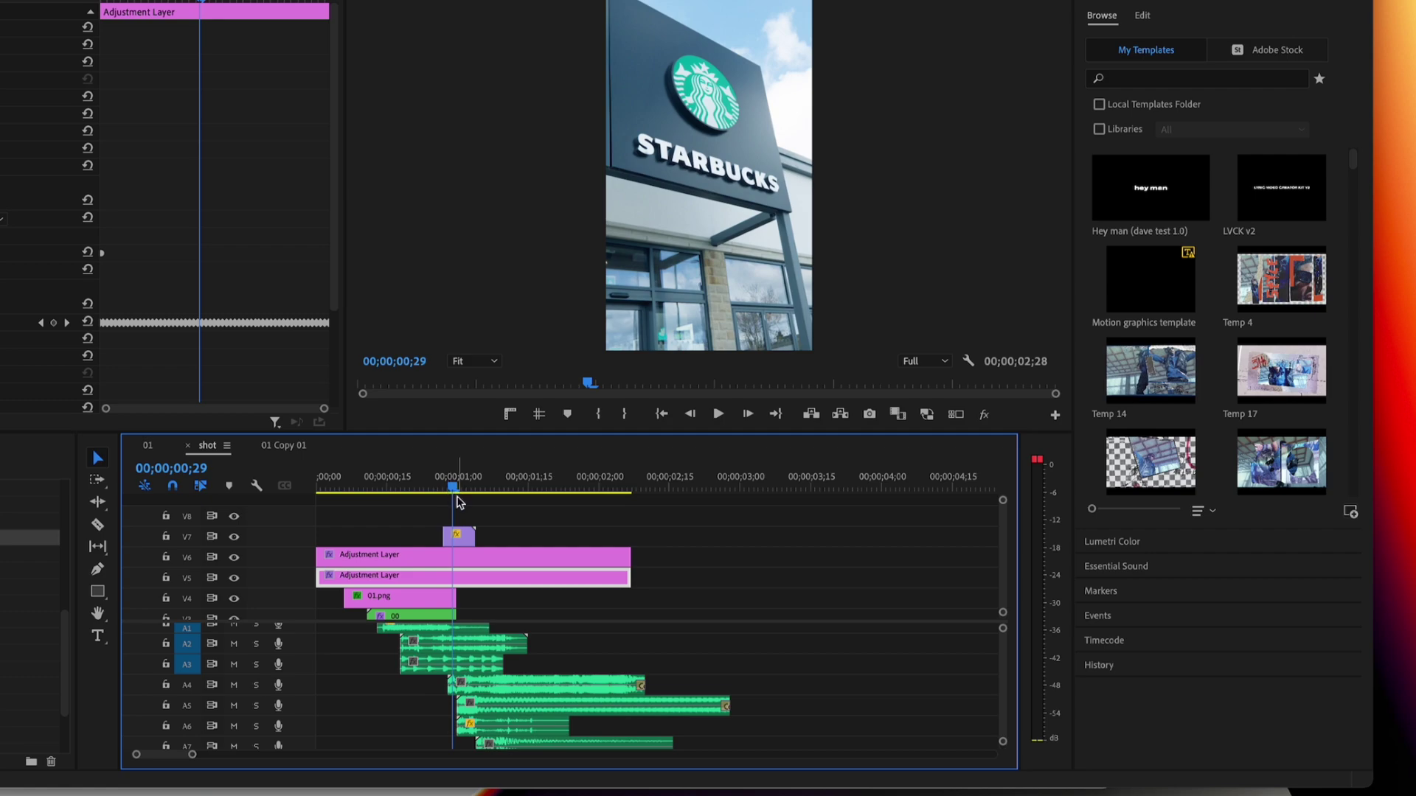
pyautogui.click(453, 533)
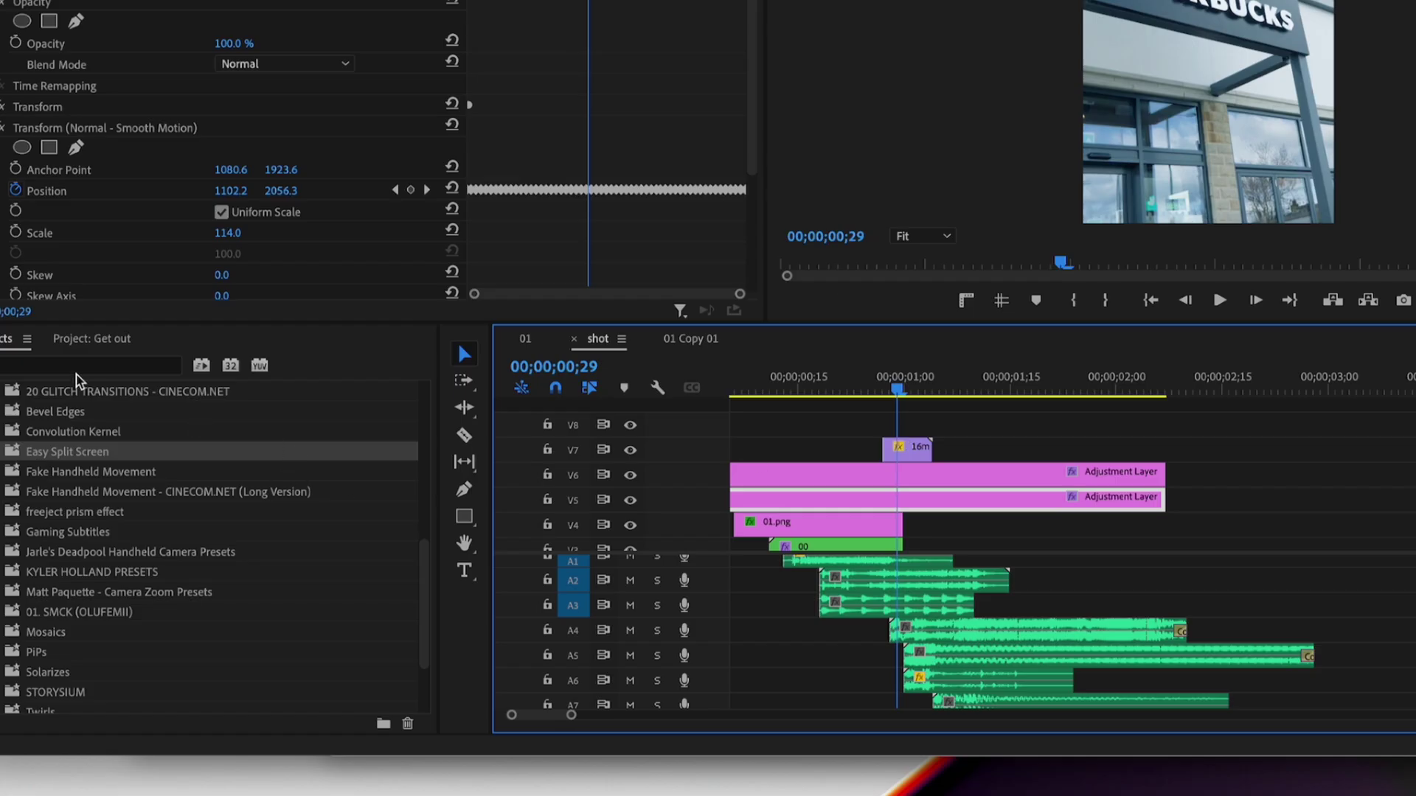
# Step: Add the project's adjustment layer to V8 above the short V7 clip and trim it to that clip's length
pyautogui.click(96, 343)
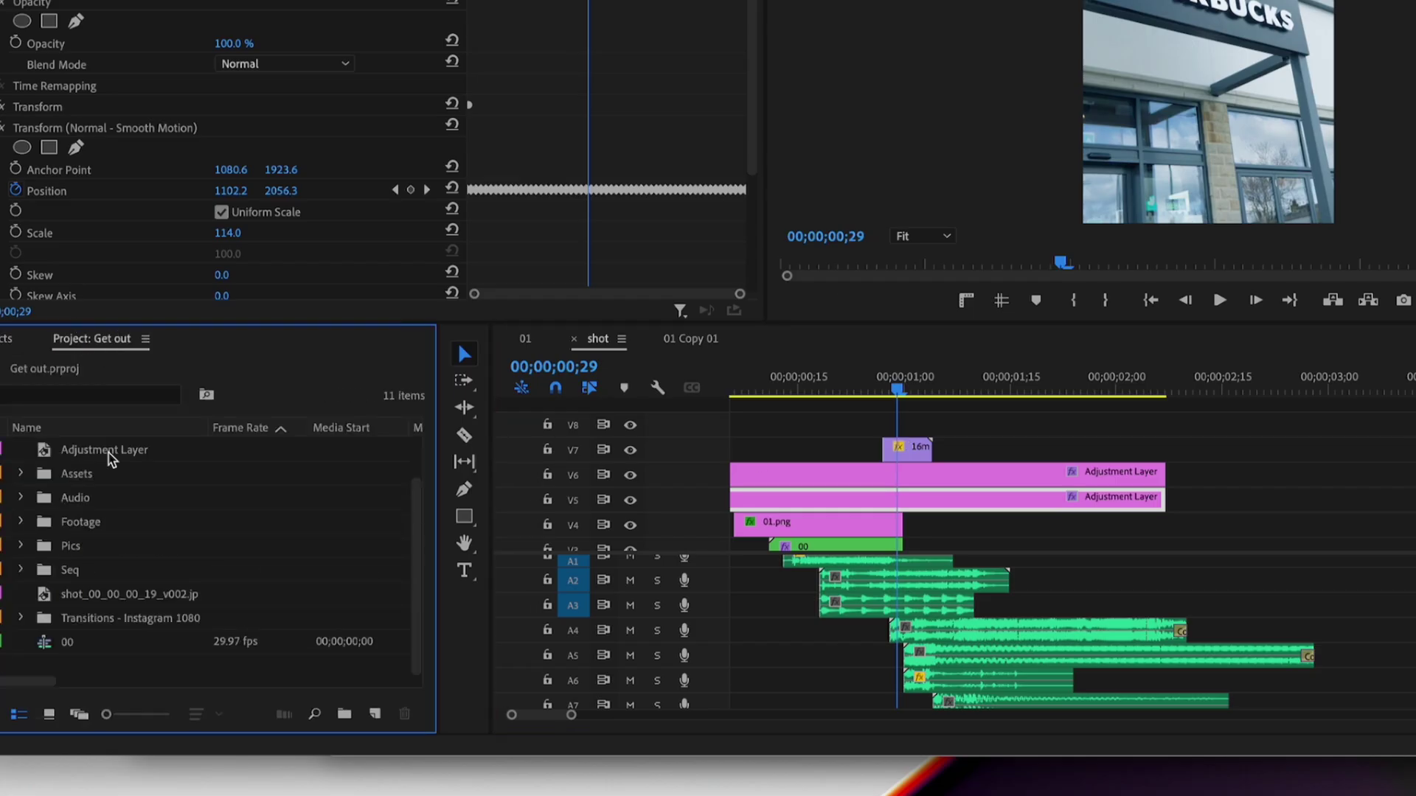
pyautogui.moveTo(96, 449); pyautogui.dragTo(883, 427)
pyautogui.press('c')
pyautogui.click(941, 422)
pyautogui.press('v')
pyautogui.click(983, 427)
pyautogui.press('Delete')
pyautogui.moveTo(863, 388); pyautogui.dragTo(912, 391)
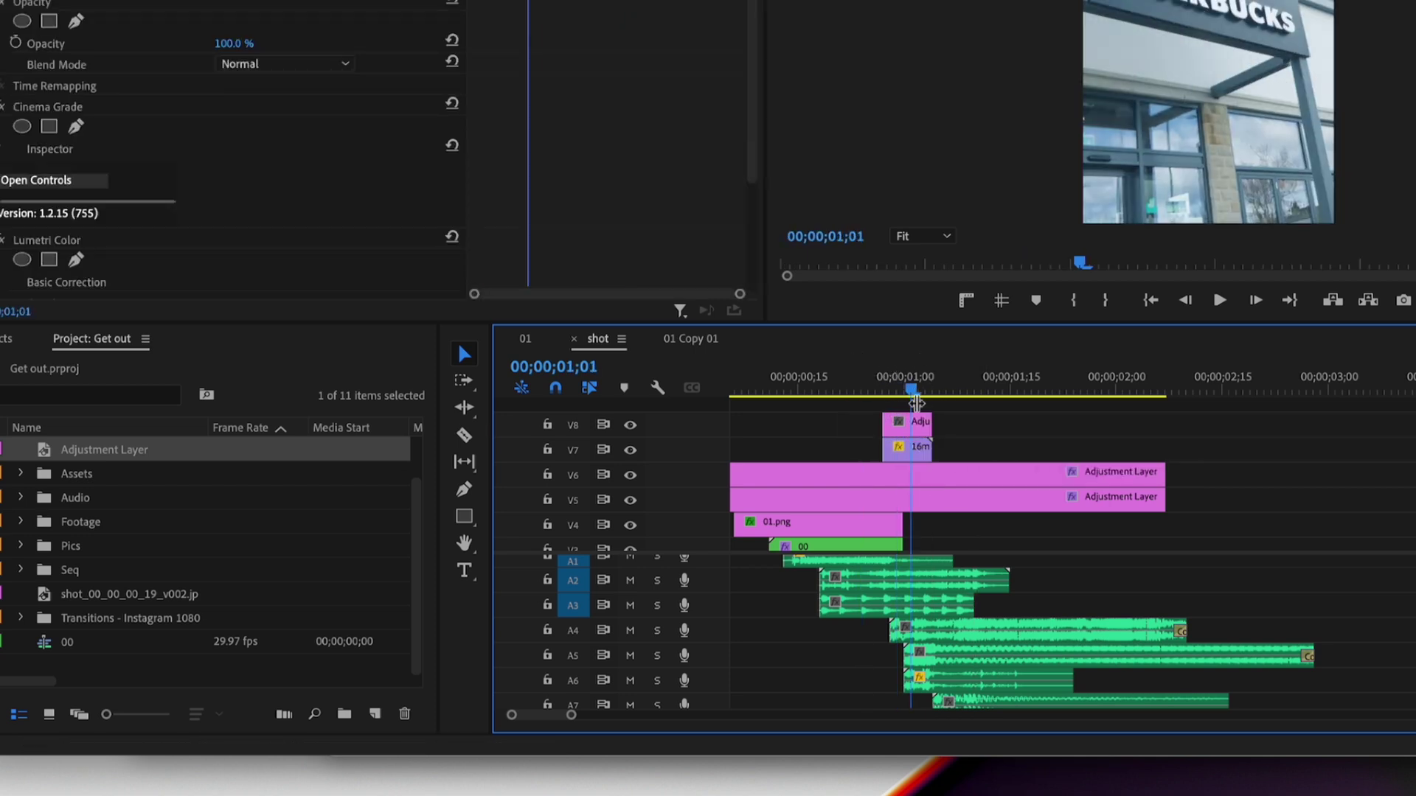
# Step: With the V8 adjustment layer selected, find the SMCK_24 SHAKE preset in the 01. SMCK (OLUFEMII) preset folder
pyautogui.click(914, 423)
pyautogui.click(26, 345)
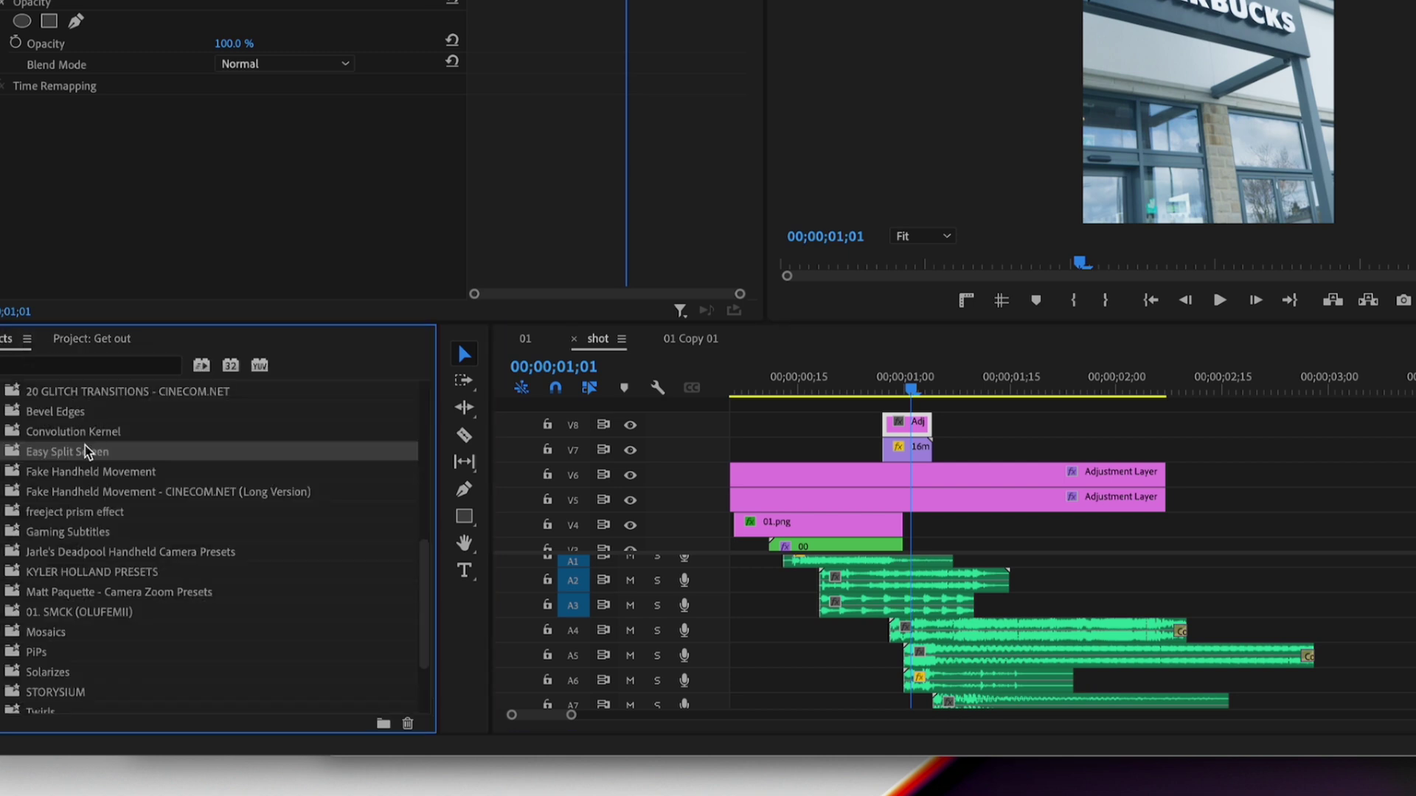
pyautogui.scroll(-2, 23, 527)
pyautogui.click(6, 511)
pyautogui.scroll(-15, 117, 518)
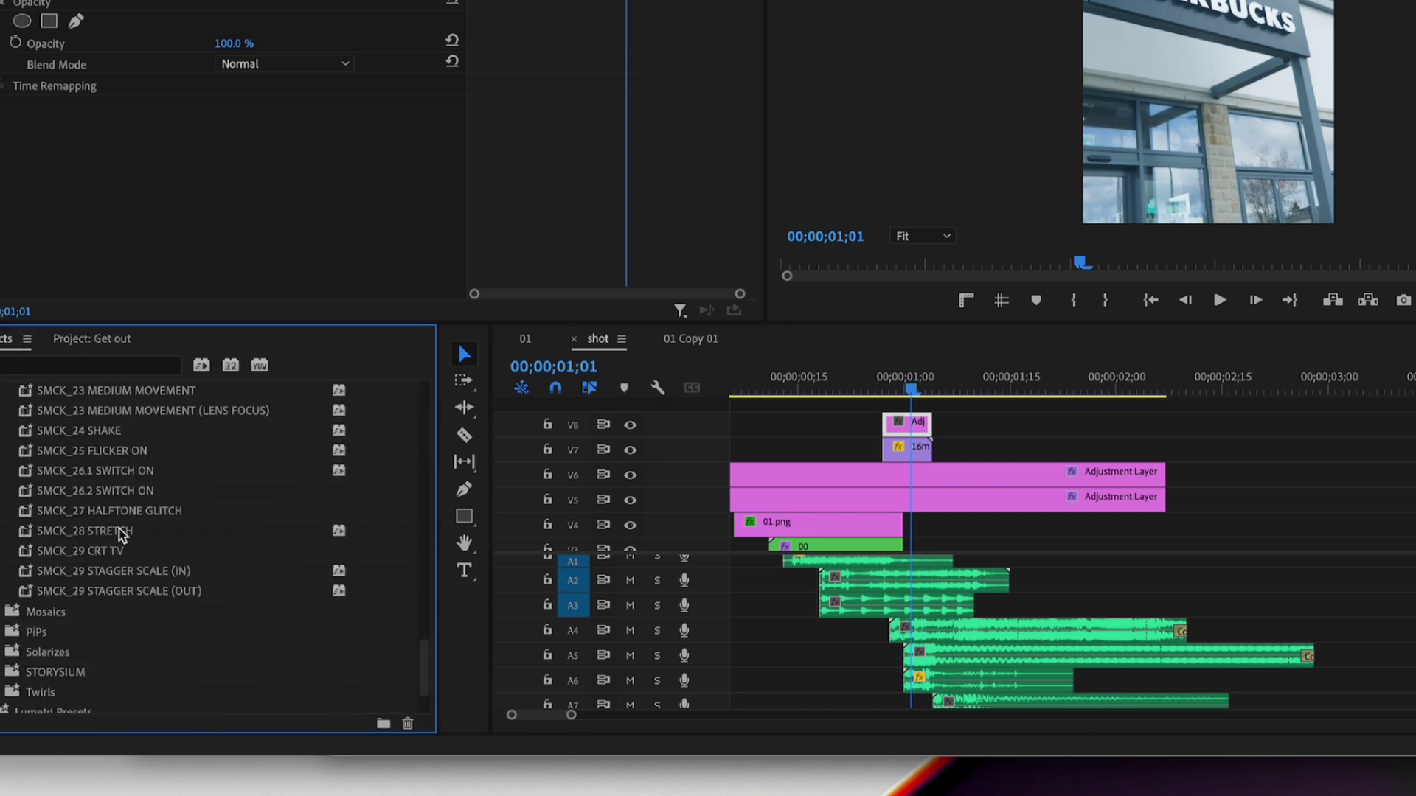
pyautogui.scroll(2, 132, 553)
pyautogui.scroll(1, 133, 553)
pyautogui.click(111, 513)
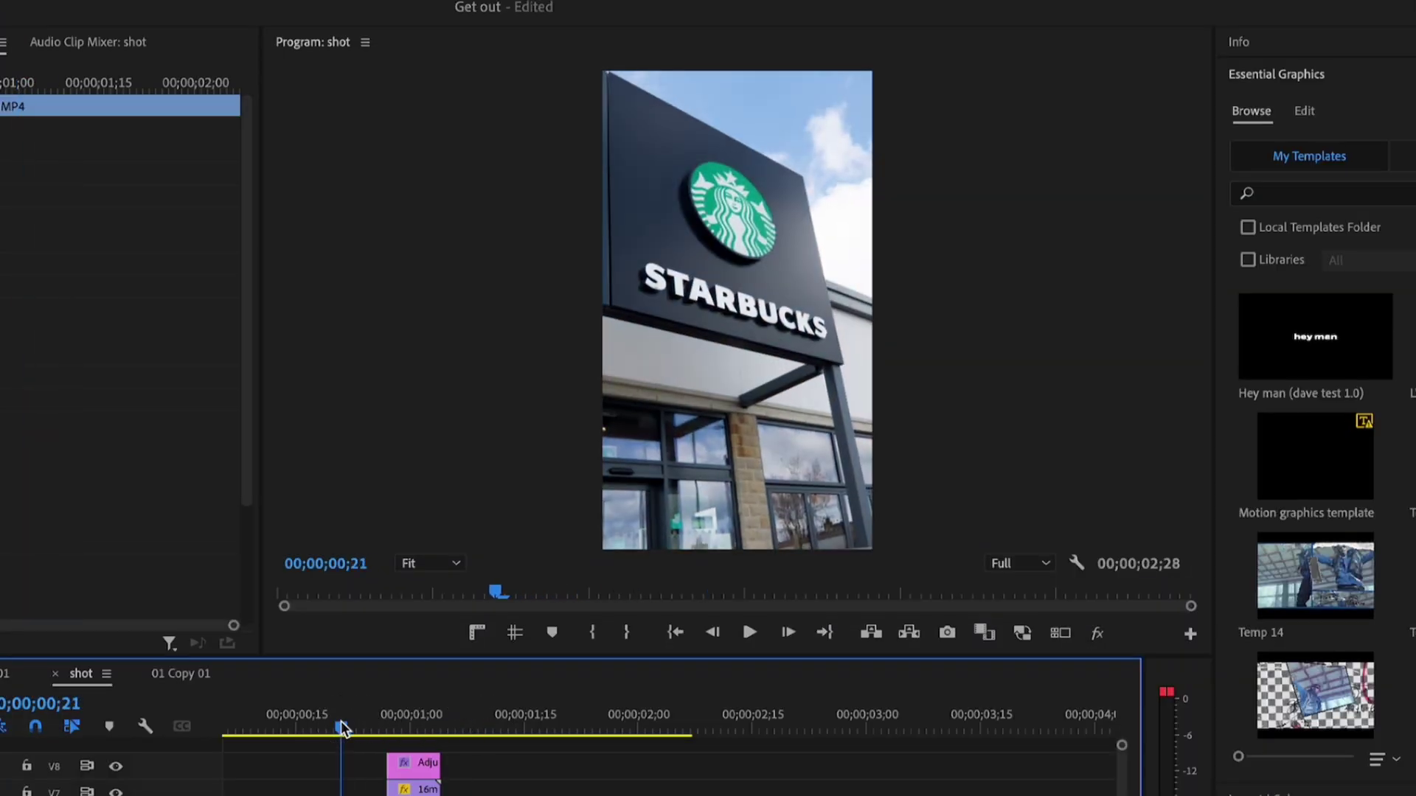
# Step: Apply the SMCK_24 SHAKE preset to the V8 adjustment layer, play the shot from the start and save the project
pyautogui.moveTo(377, 722); pyautogui.dragTo(327, 715)
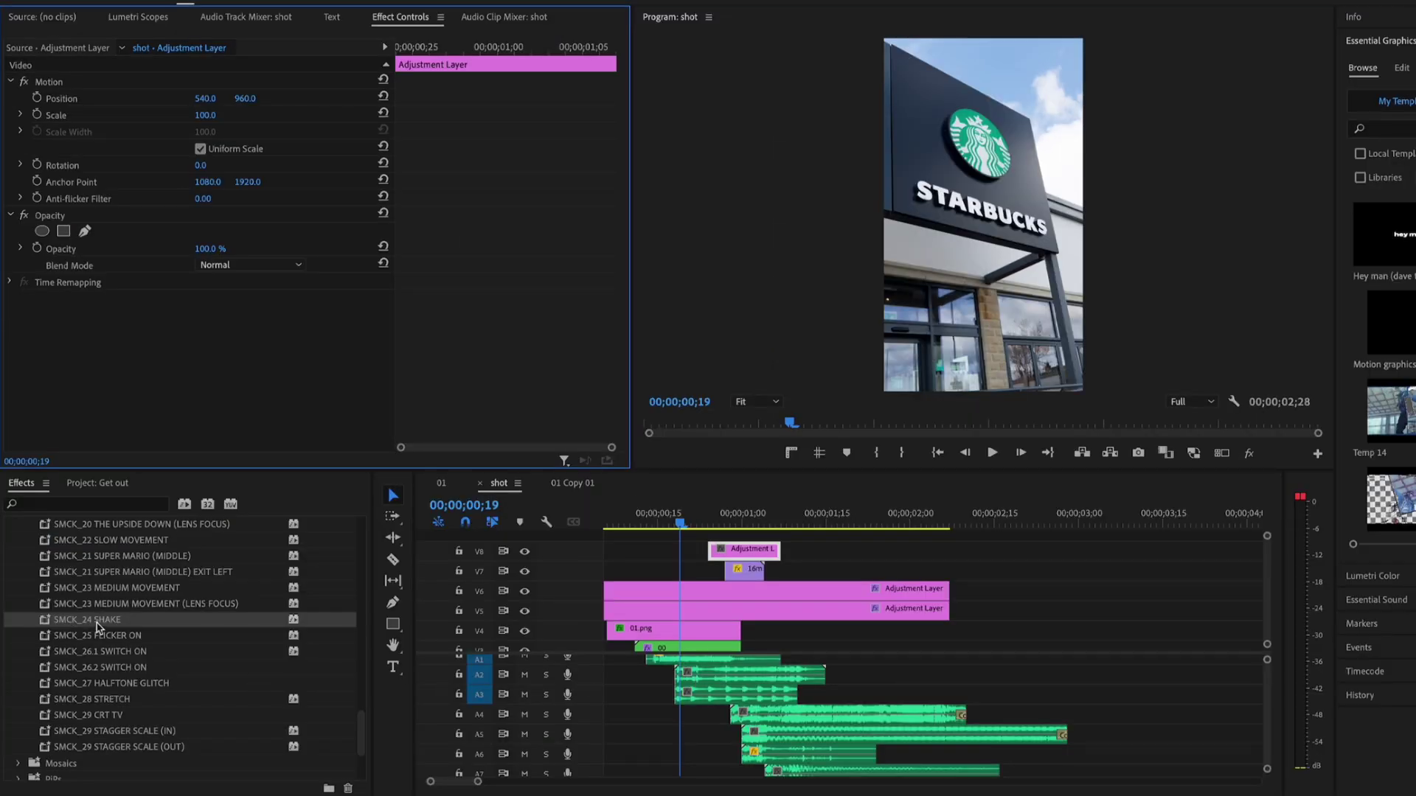
pyautogui.moveTo(98, 622); pyautogui.dragTo(601, 531)
pyautogui.press('space')
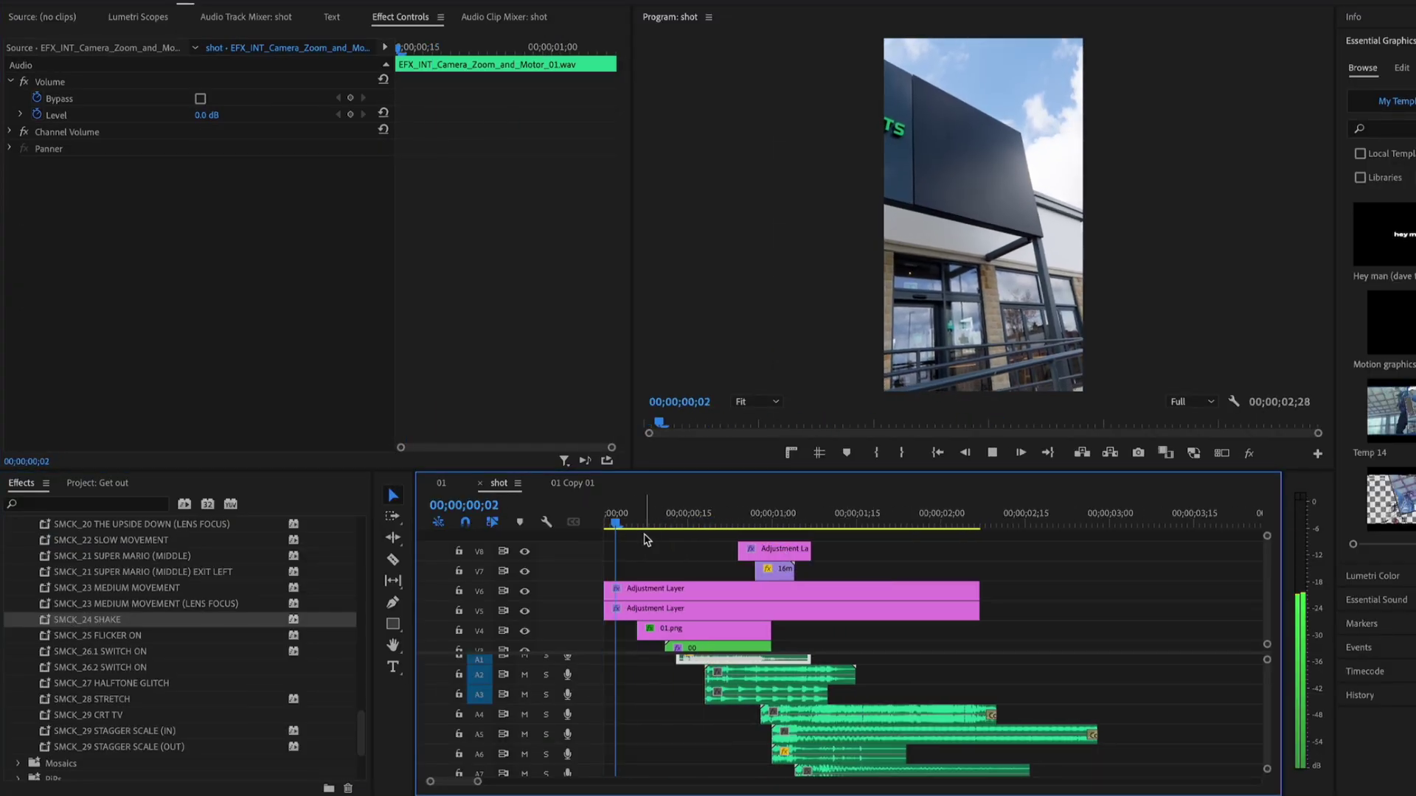
pyautogui.hotkey('ctrl', 's')
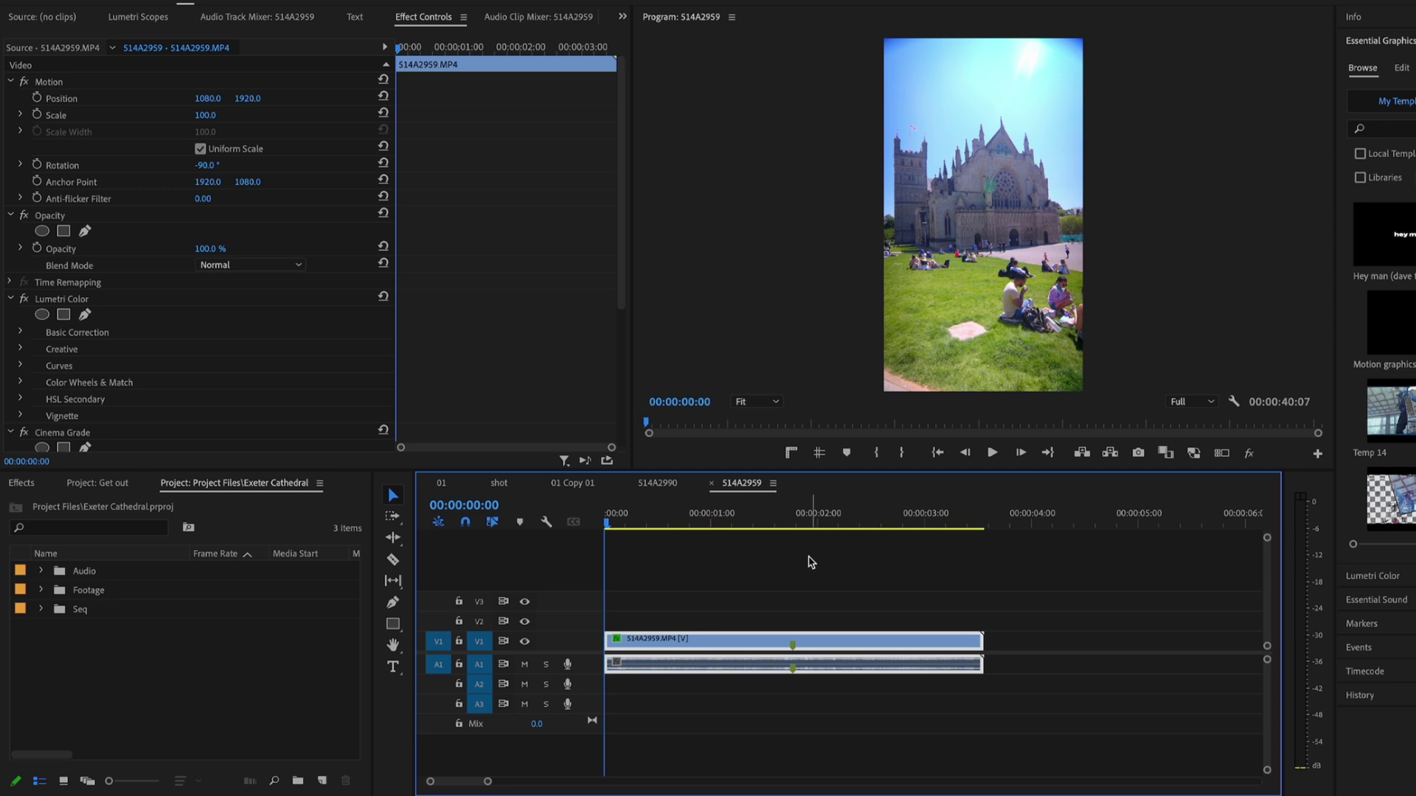
# Step: Park the playhead on the 514A2959 clip's marker, then switch to Photoshop and move the contextual task bar below the cathedral
pyautogui.click(792, 518)
pyautogui.scroll(2, 815, 583)
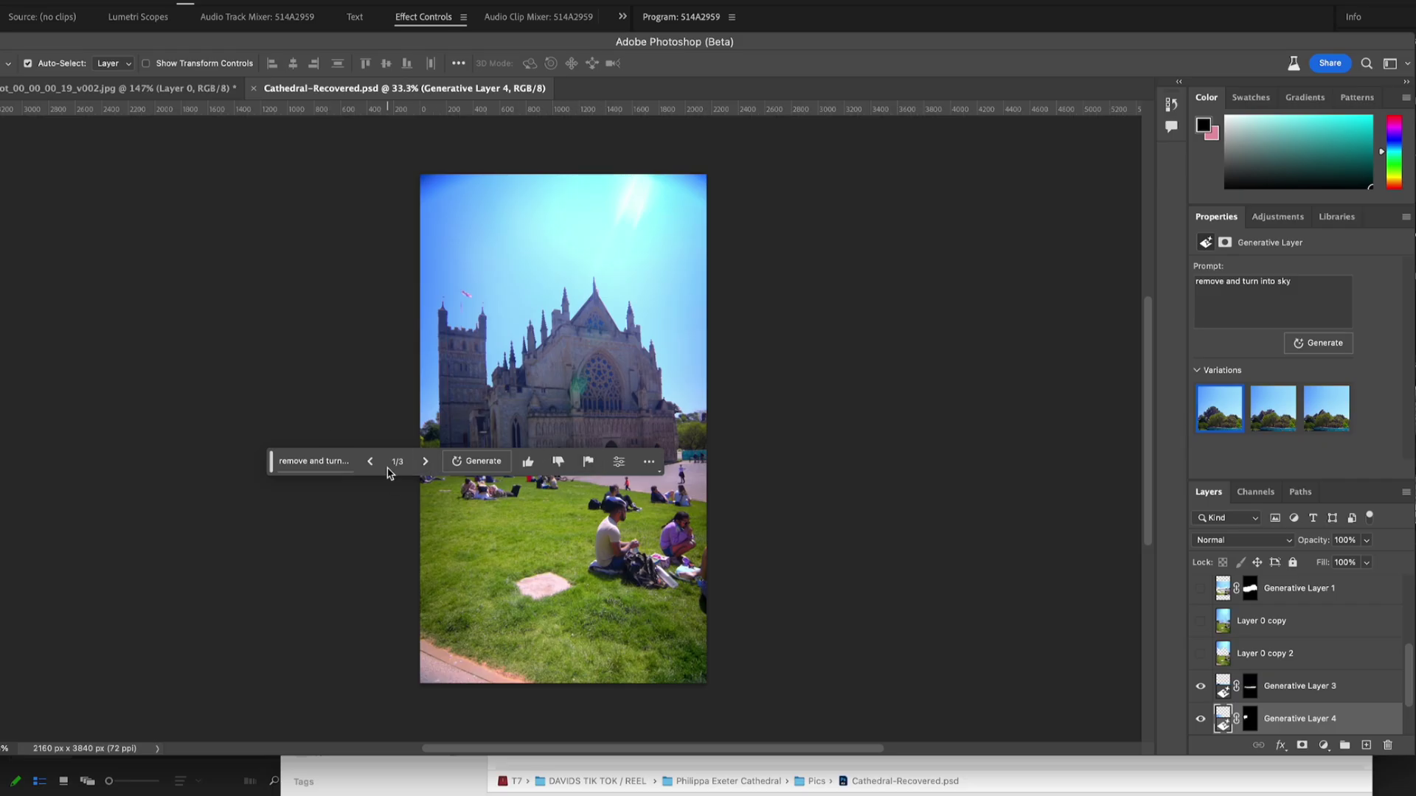
pyautogui.moveTo(270, 461); pyautogui.dragTo(288, 668)
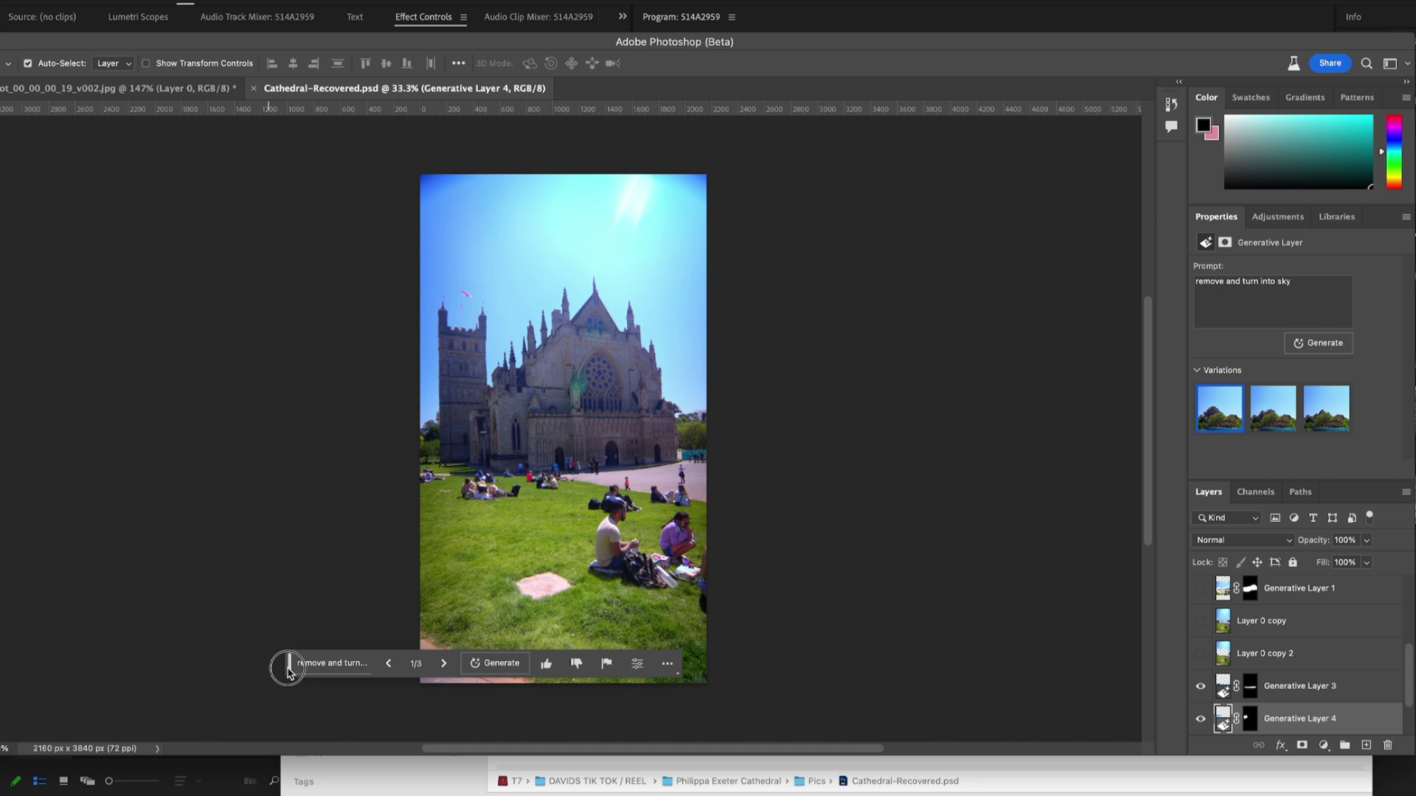
# Step: Toggle the generative layers, leave Generative Layers 2, 3 and 4 visible and export the cathedral-free background as Cathedral-Recovered.png into Pics
pyautogui.scroll(-2, 1327, 680)
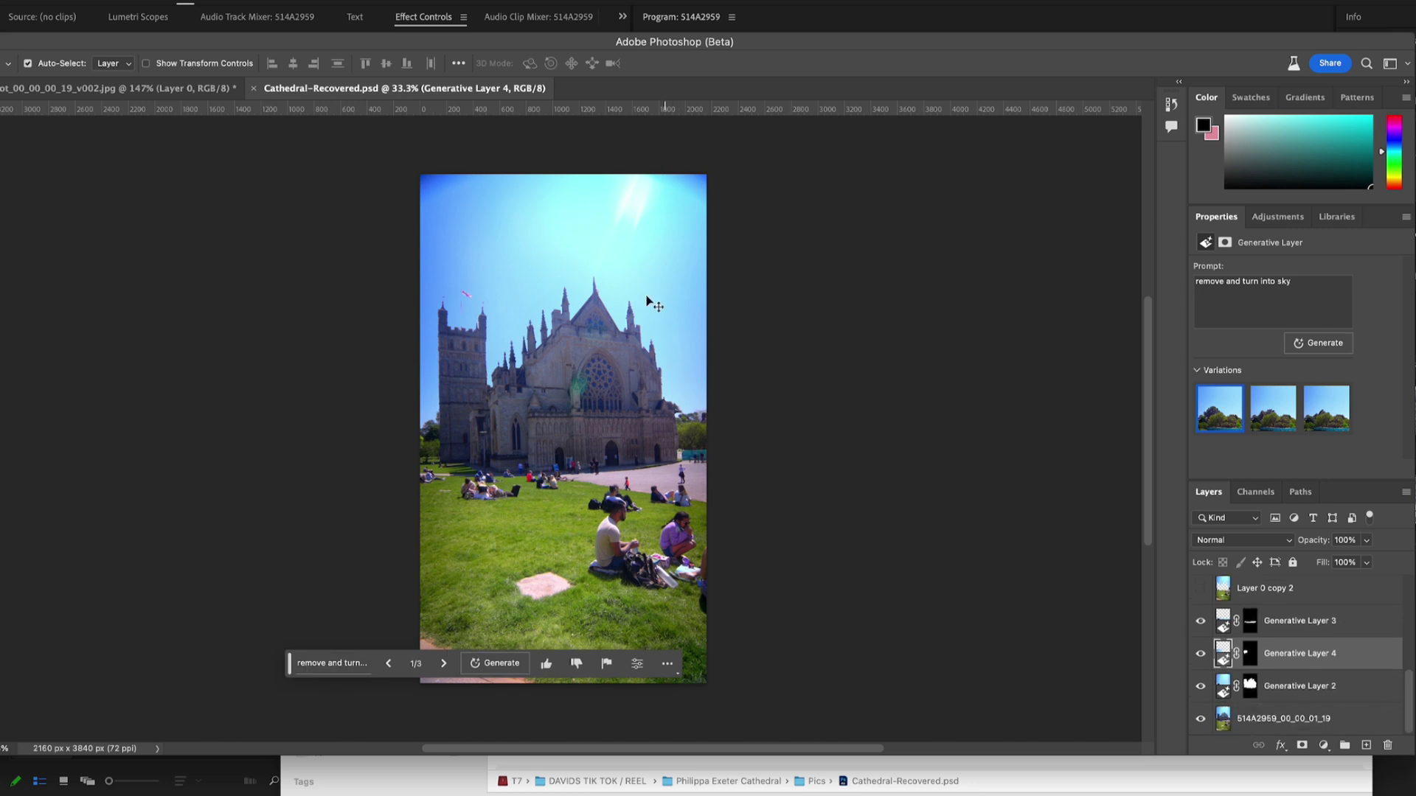
pyautogui.click(1200, 686)
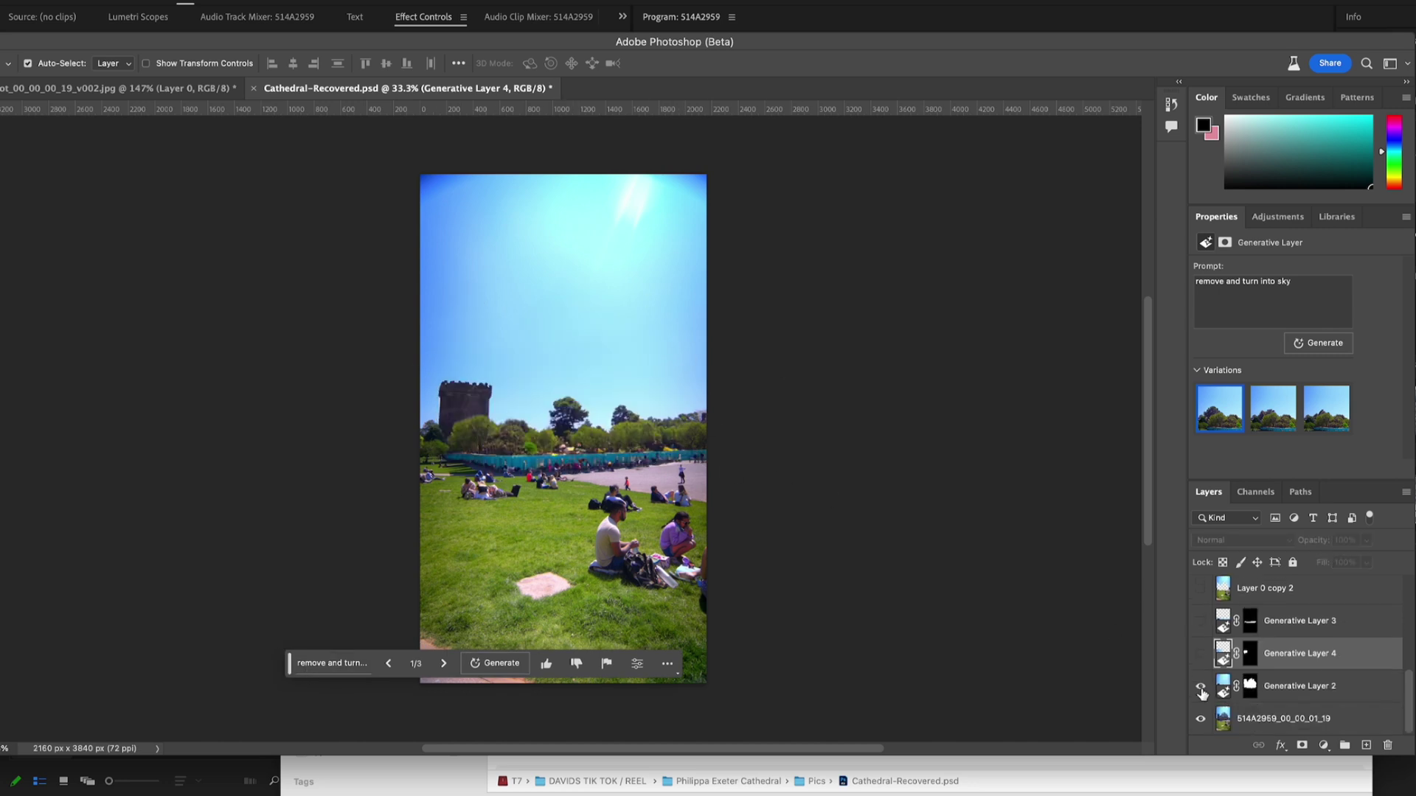
pyautogui.click(1201, 686)
pyautogui.click(1200, 686)
pyautogui.click(1200, 686)
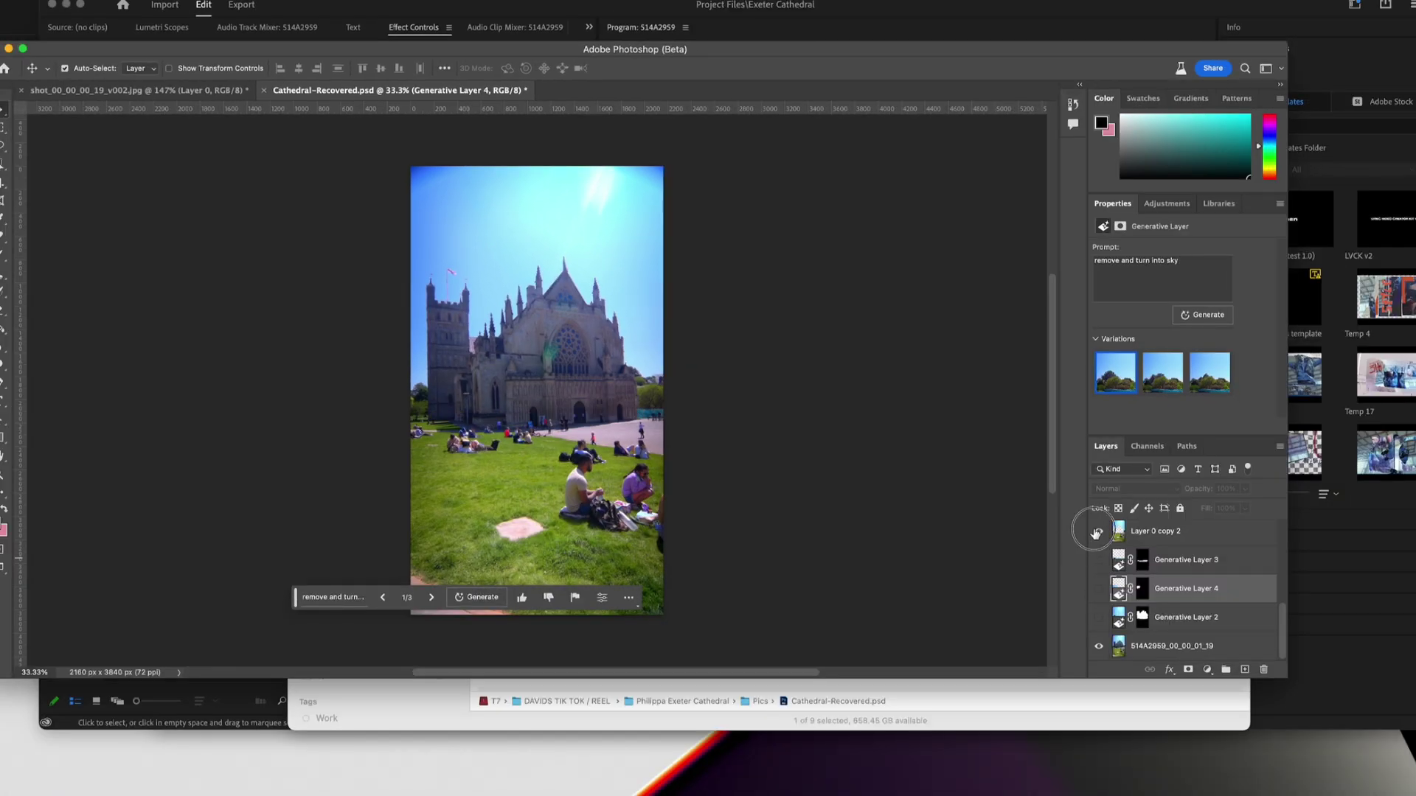
pyautogui.moveTo(1098, 559); pyautogui.dragTo(1098, 617)
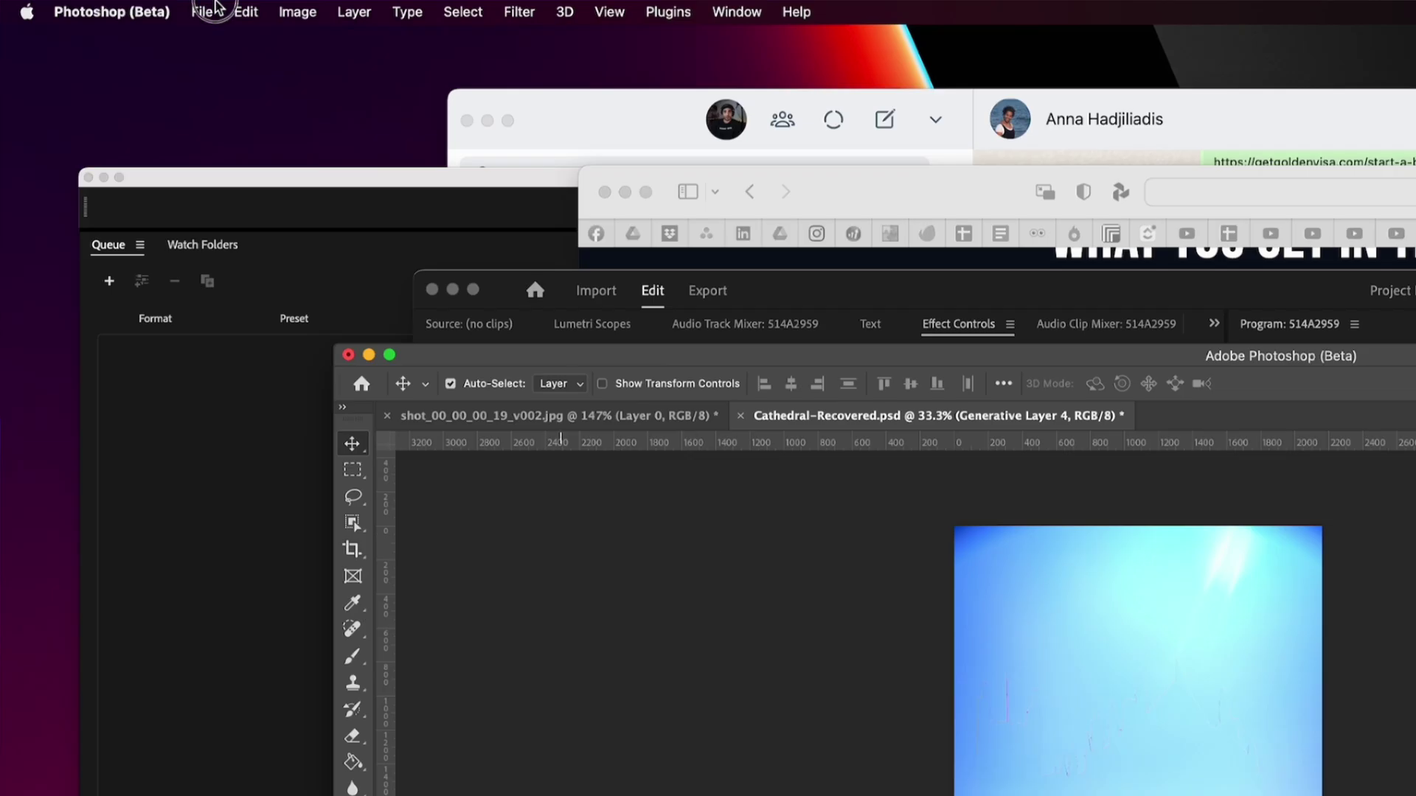
pyautogui.click(206, 10)
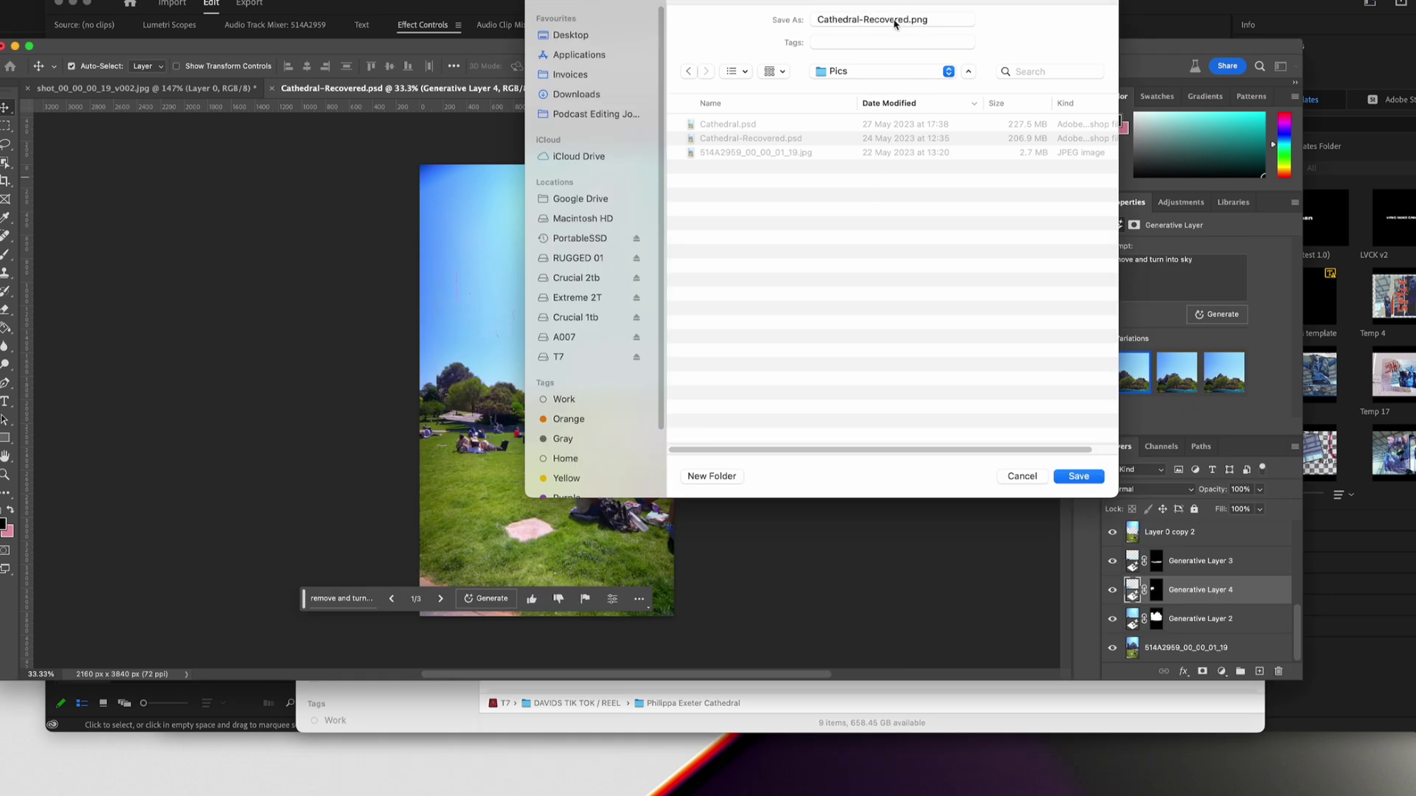
pyautogui.press('Return')
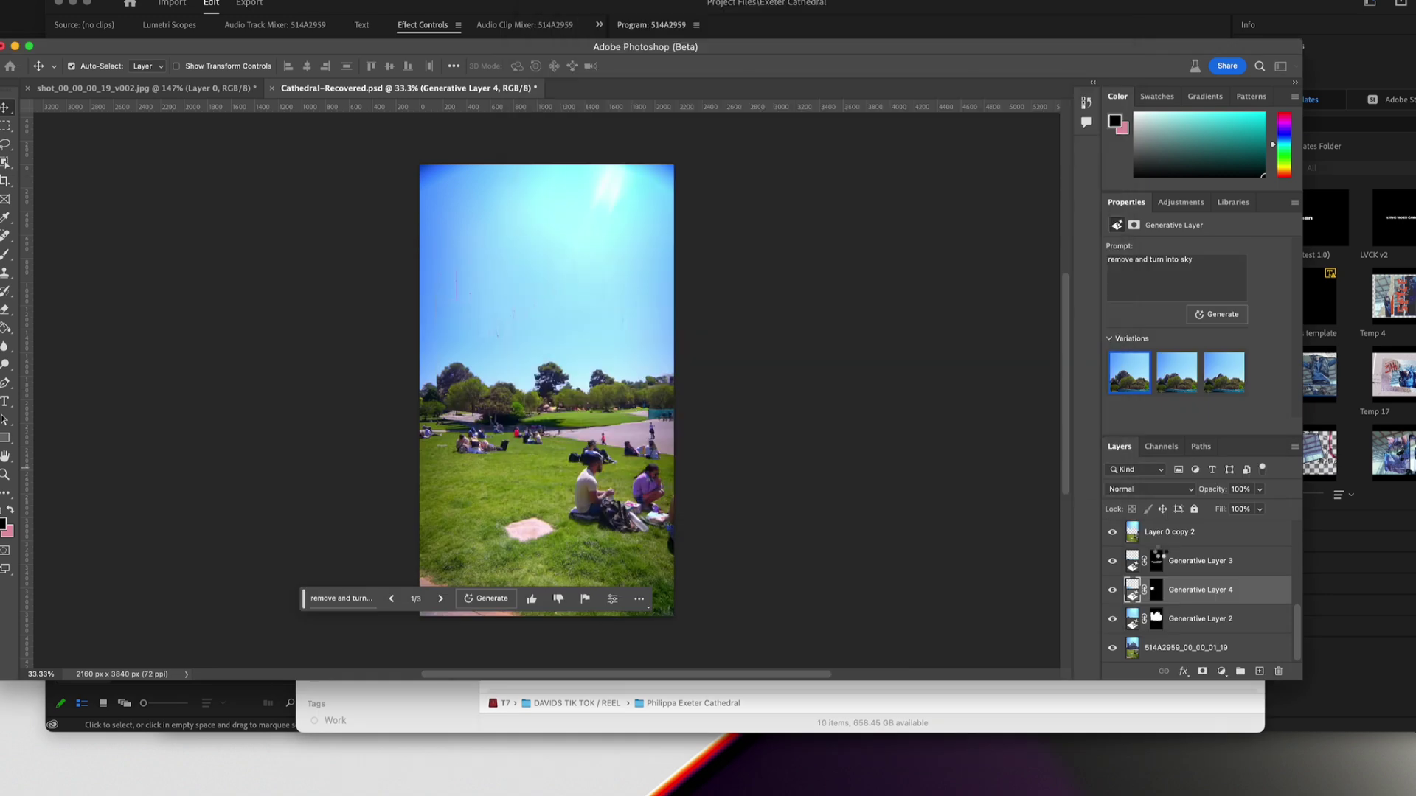
# Step: Toggle Layer 1 copy 2, Layer 1 copy 4 and Layer 1 copy 3 over the background to check how the cathedral cut-outs stack
pyautogui.scroll(5, 1155, 555)
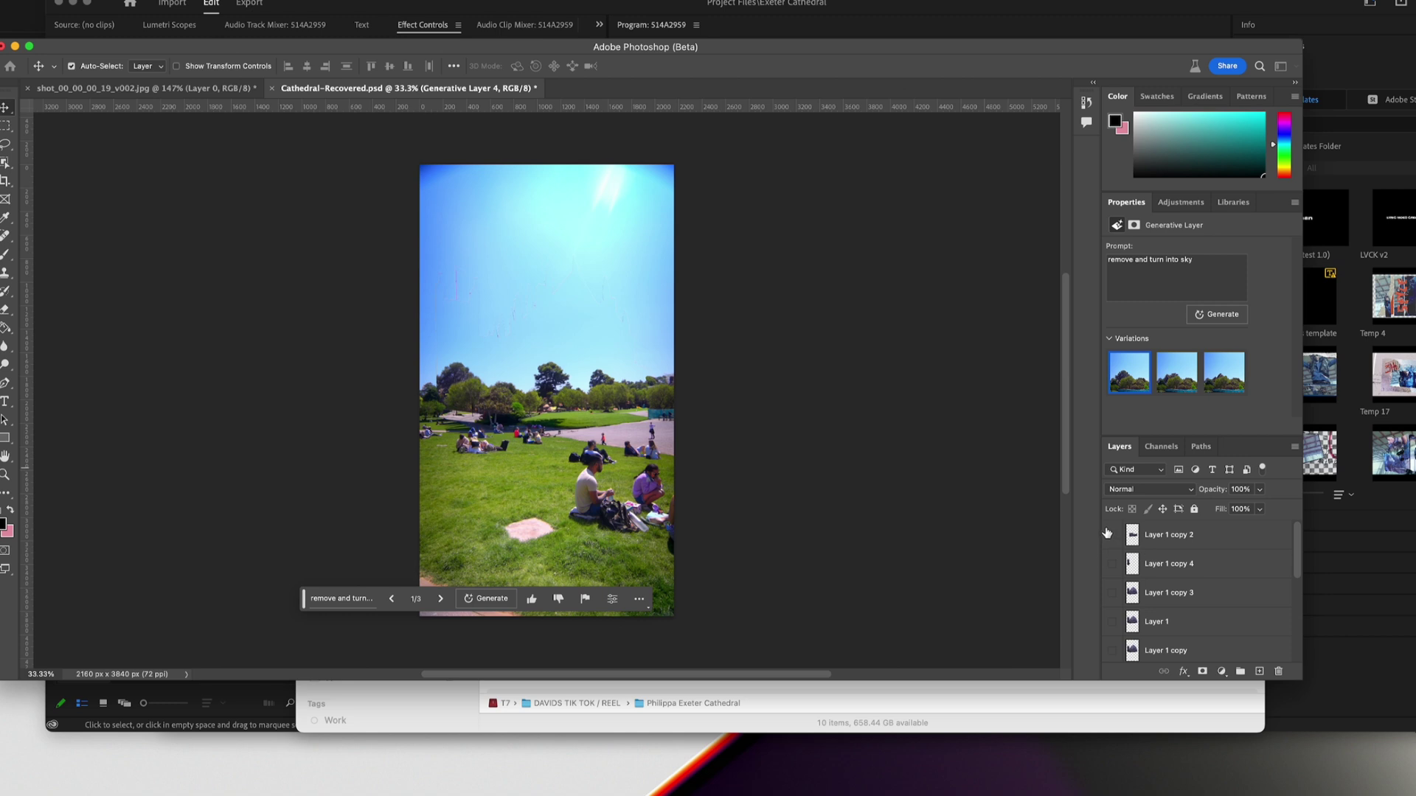
pyautogui.click(1112, 536)
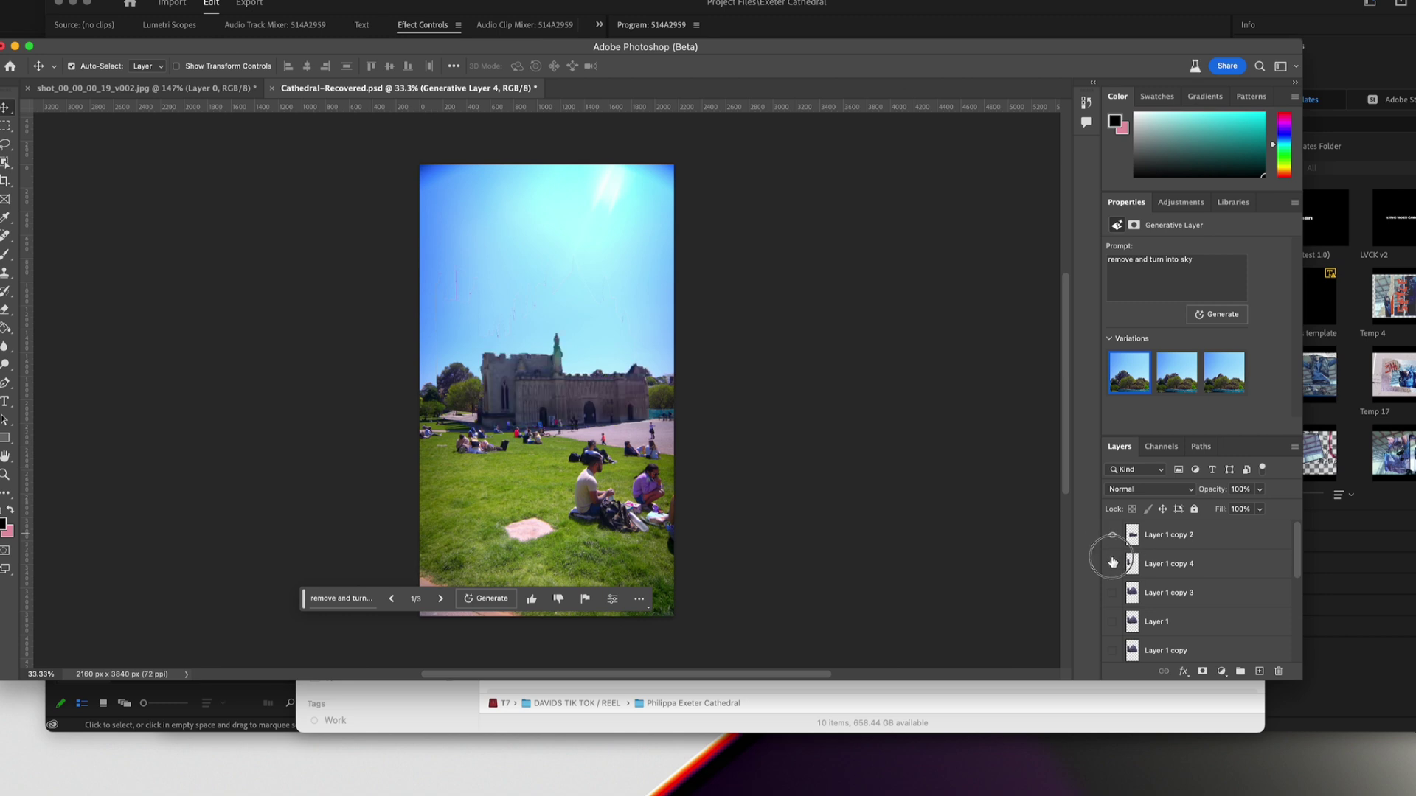
pyautogui.click(1113, 563)
pyautogui.click(1113, 590)
pyautogui.scroll(-2, 1117, 577)
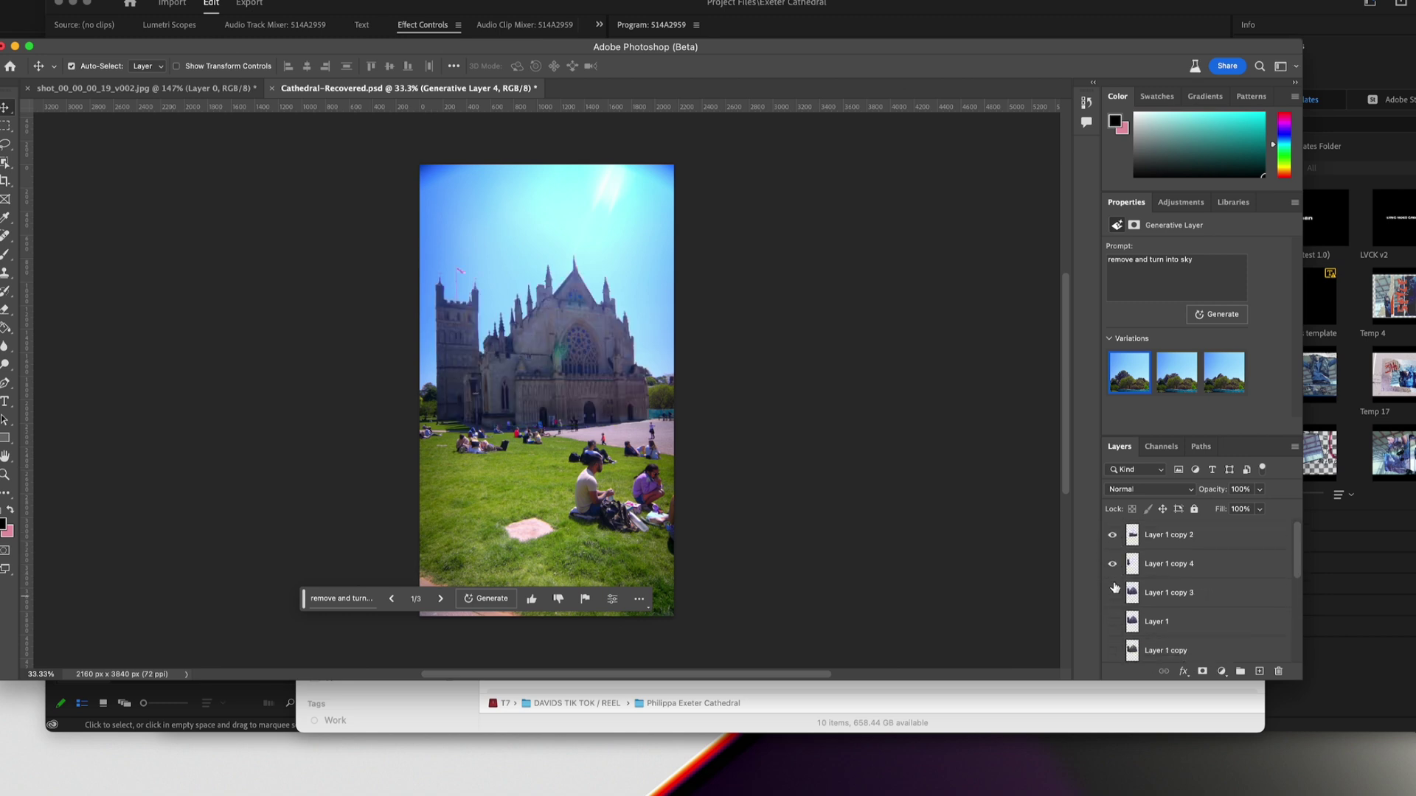
pyautogui.click(1113, 590)
pyautogui.click(1112, 564)
pyautogui.click(1112, 564)
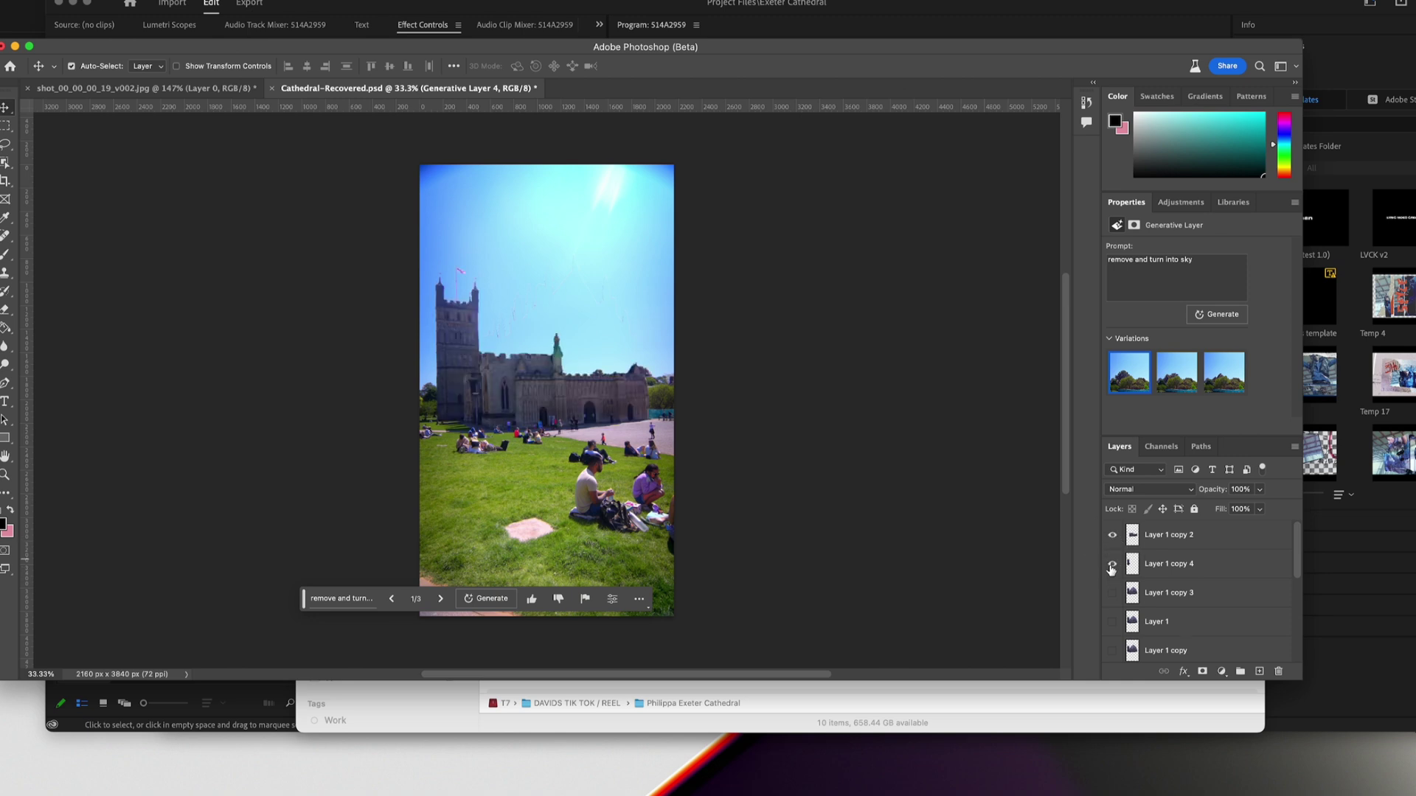
# Step: Hide the background layers and review the cut-outs Layer 1 copy 2, copy 4 and copy 3, leaving all three visible
pyautogui.keyDown('alt'); pyautogui.click(1112, 564); pyautogui.keyUp('alt')
pyautogui.click(1112, 536)
pyautogui.click(1113, 593)
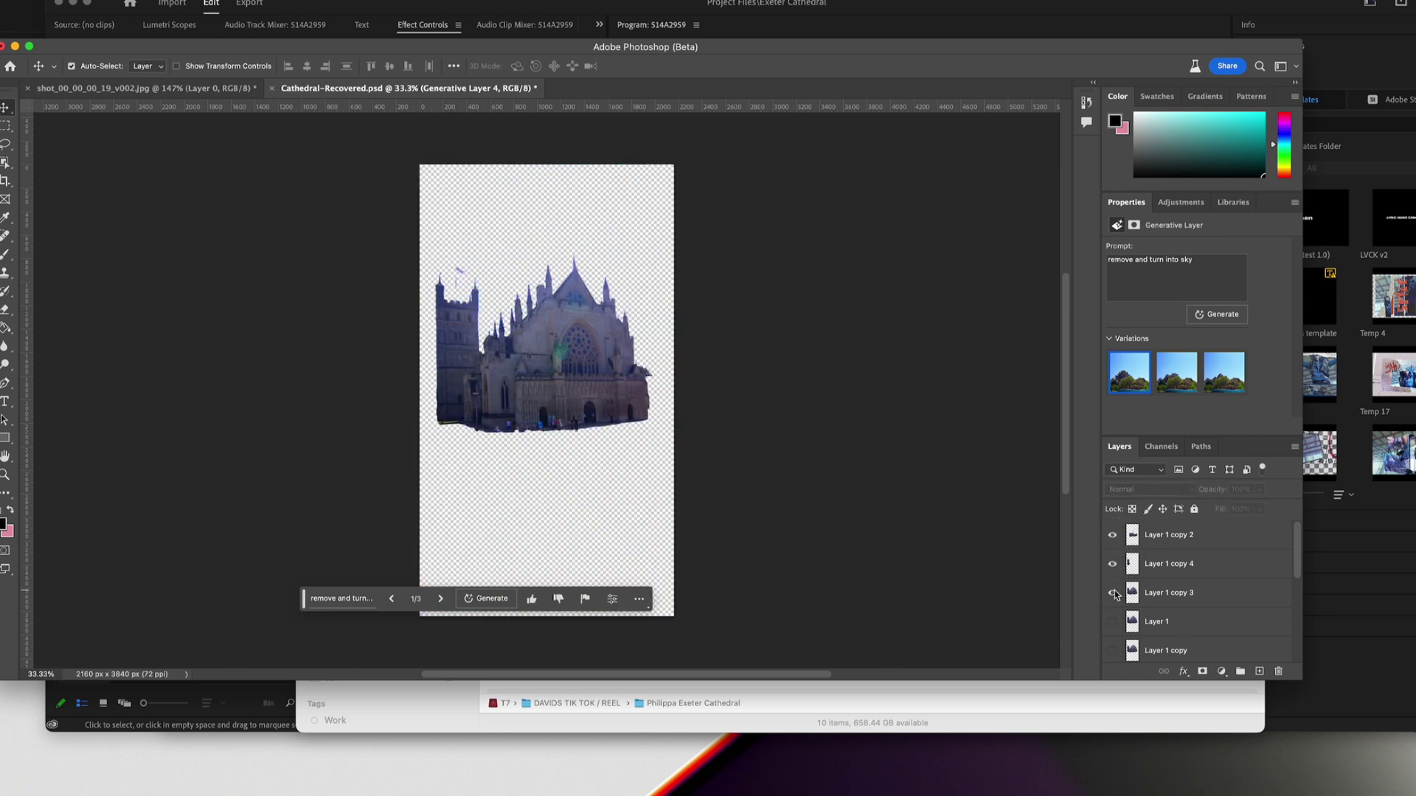
pyautogui.click(1113, 593)
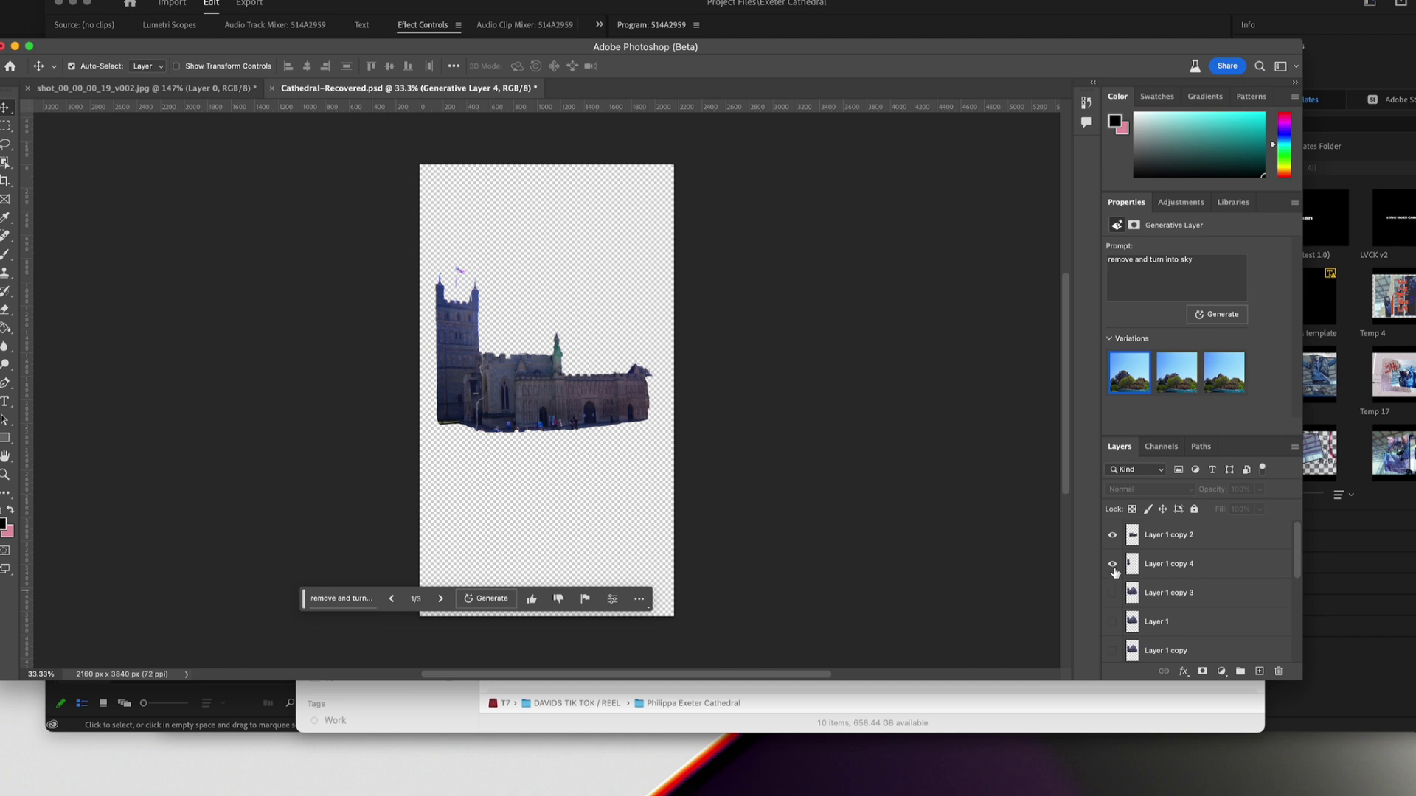
pyautogui.click(1112, 593)
pyautogui.click(1112, 593)
pyautogui.click(1112, 563)
pyautogui.click(1112, 536)
pyautogui.click(1112, 536)
pyautogui.click(1114, 564)
pyautogui.click(1112, 594)
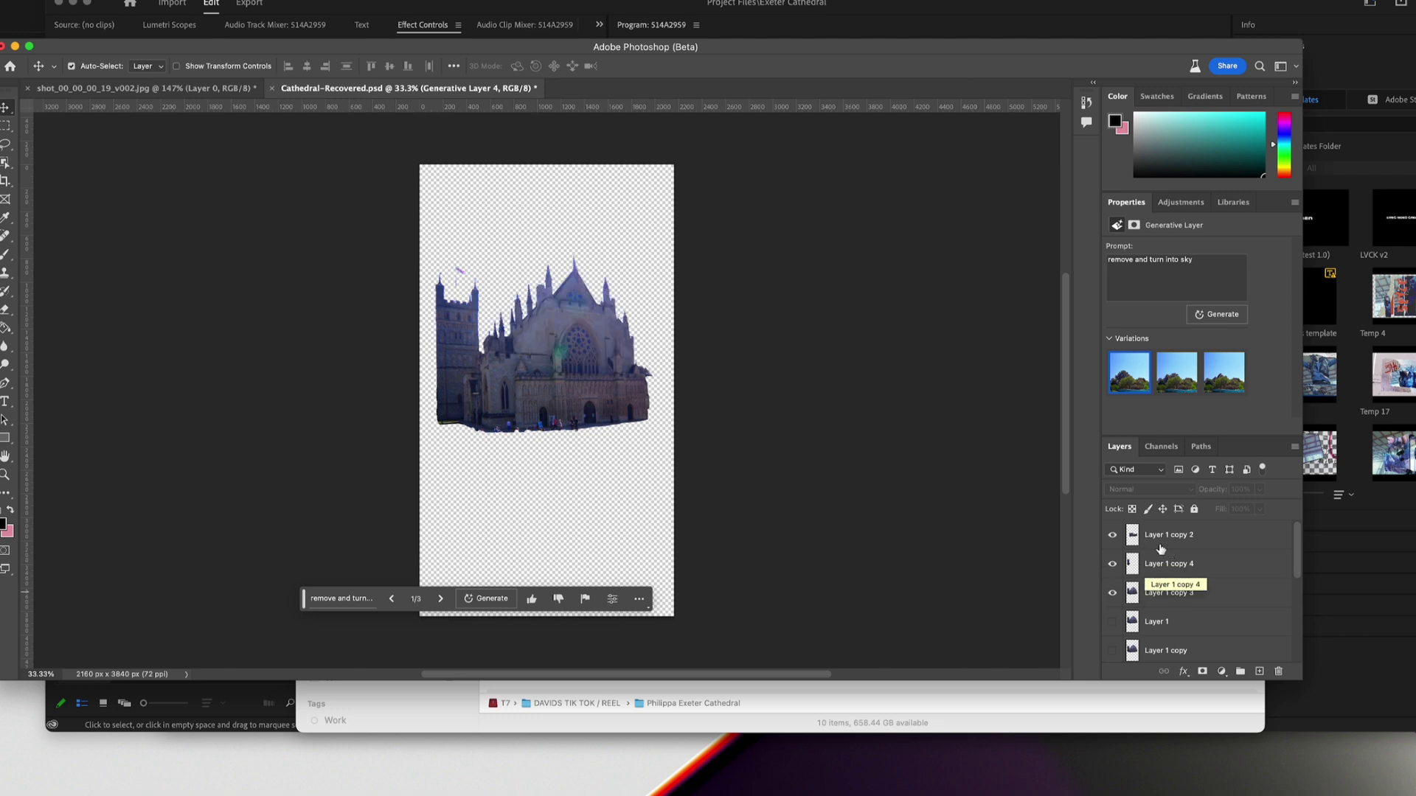
# Step: Show only Layer 1 copy 2, the low front section of the cathedral, and quick-export it as 00.png
pyautogui.click(1113, 592)
pyautogui.click(1112, 564)
pyautogui.click(0, 0)
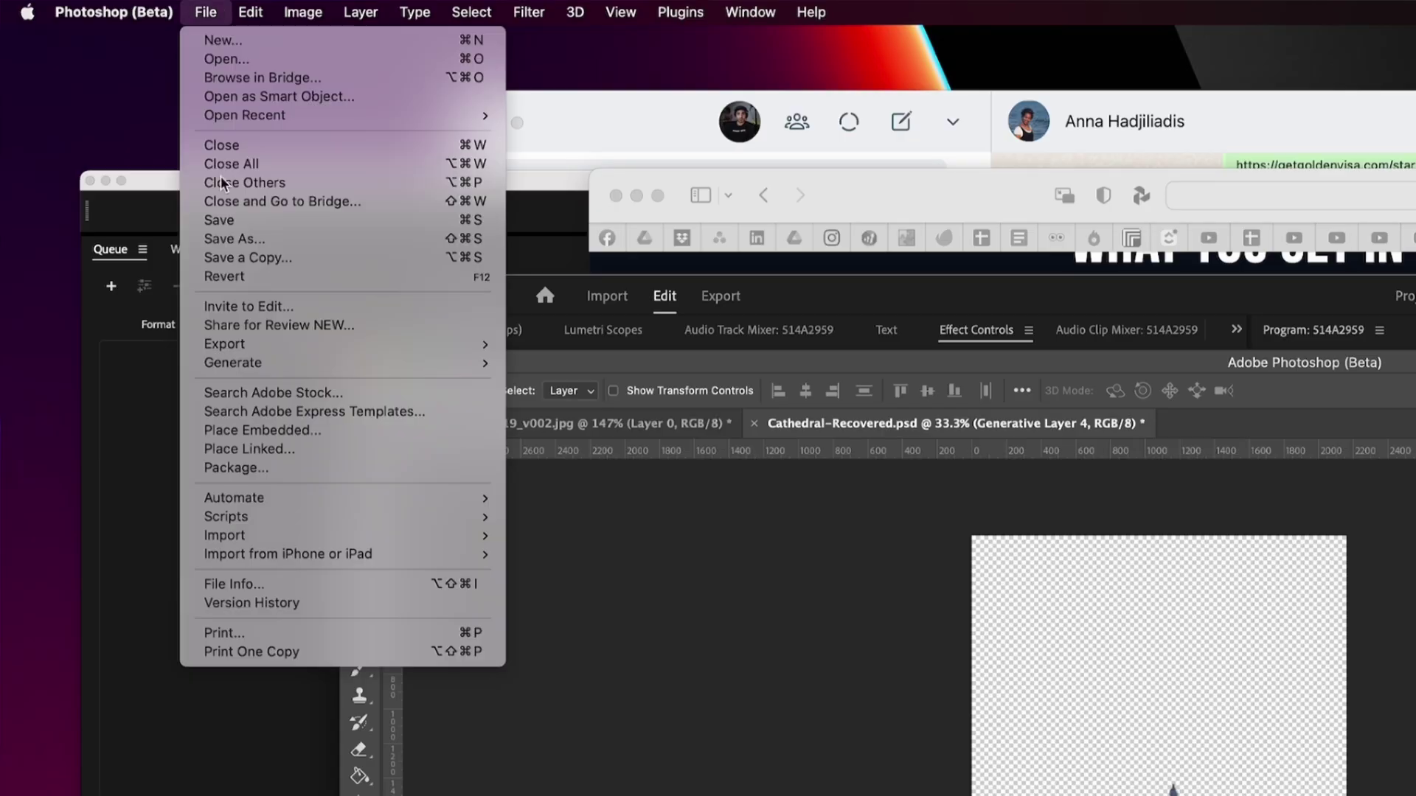
pyautogui.moveTo(315, 345)
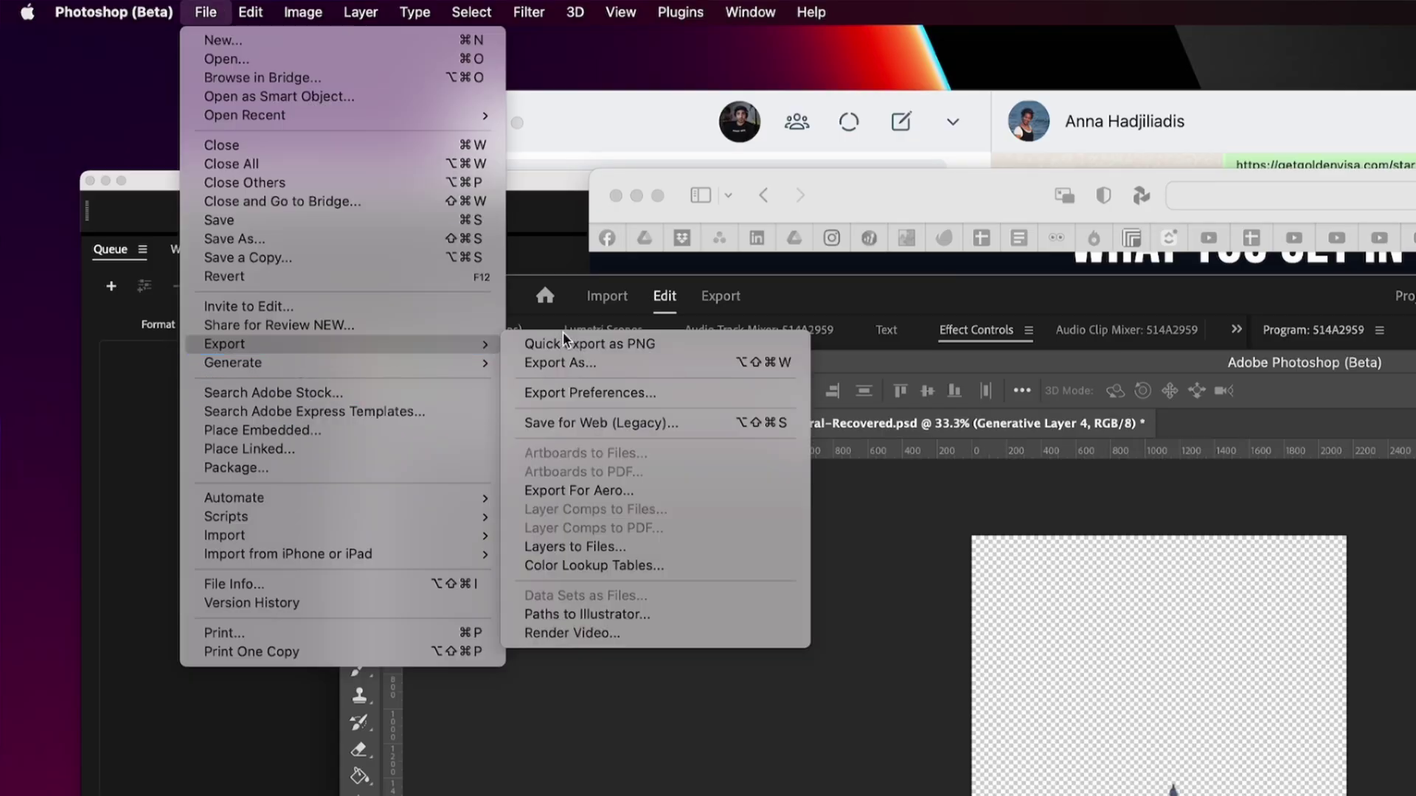
pyautogui.click(604, 341)
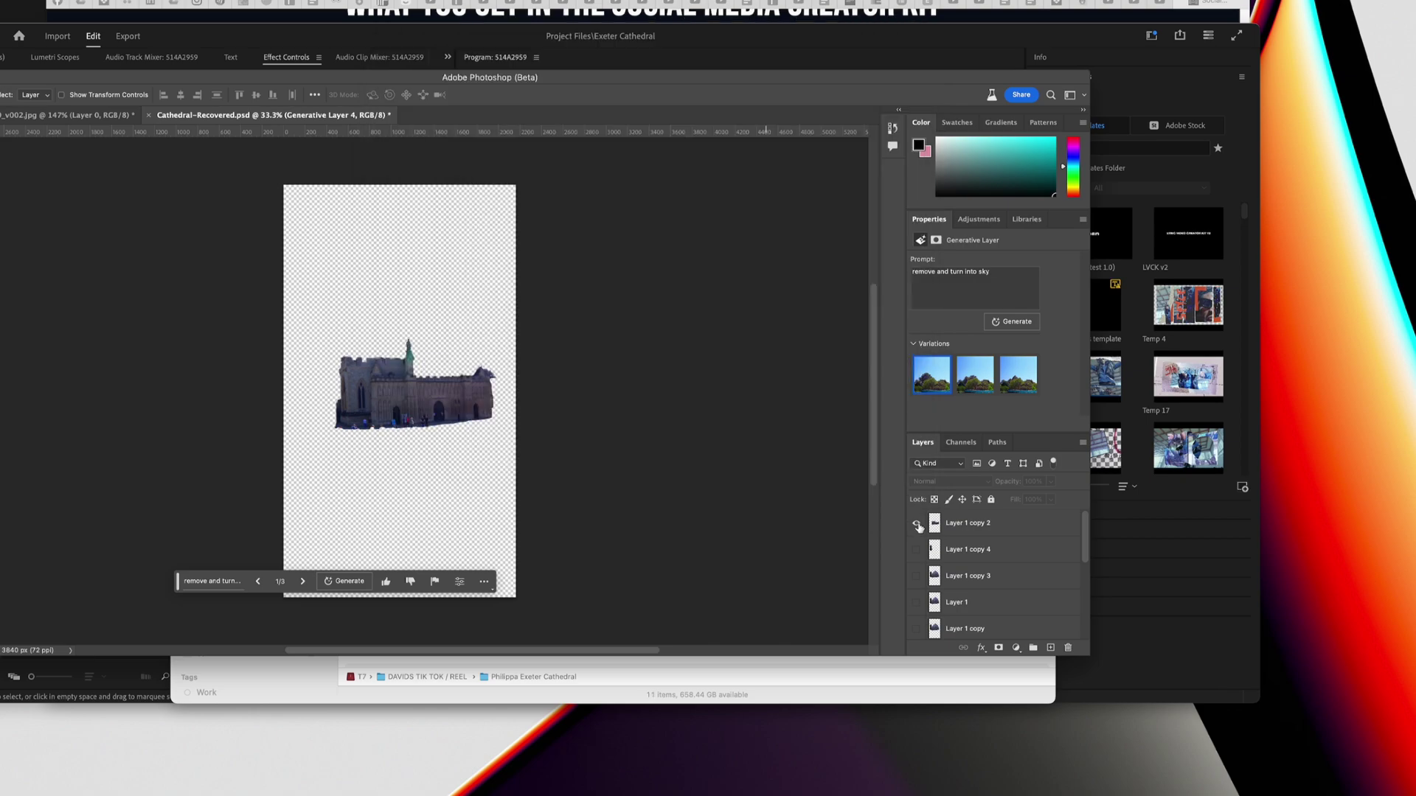
# Step: Show only Layer 1 copy 4, the cathedral tower, and quick-export it as a PNG into the Pics folder
pyautogui.click(916, 523)
pyautogui.click(916, 549)
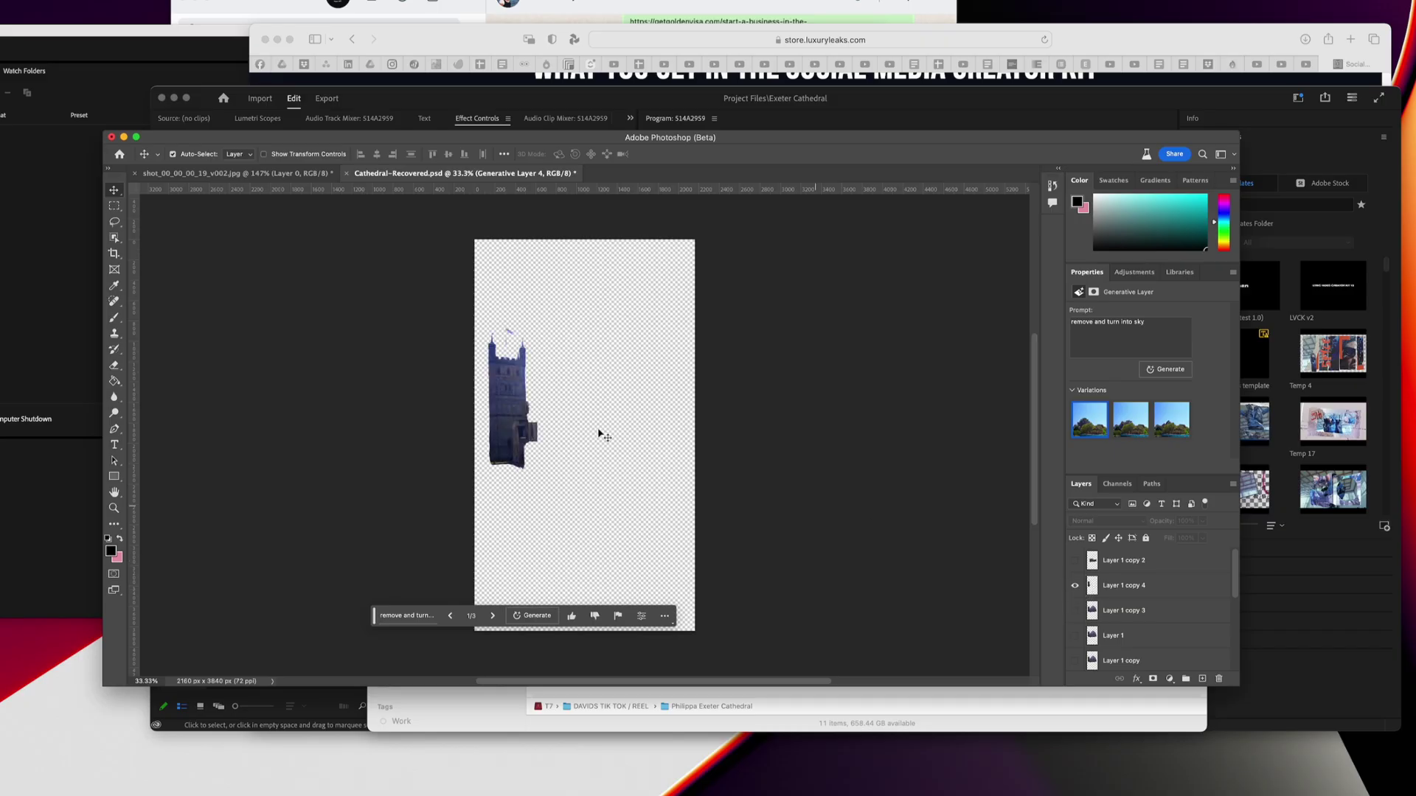
pyautogui.click(22, 0)
pyautogui.moveTo(76, 131)
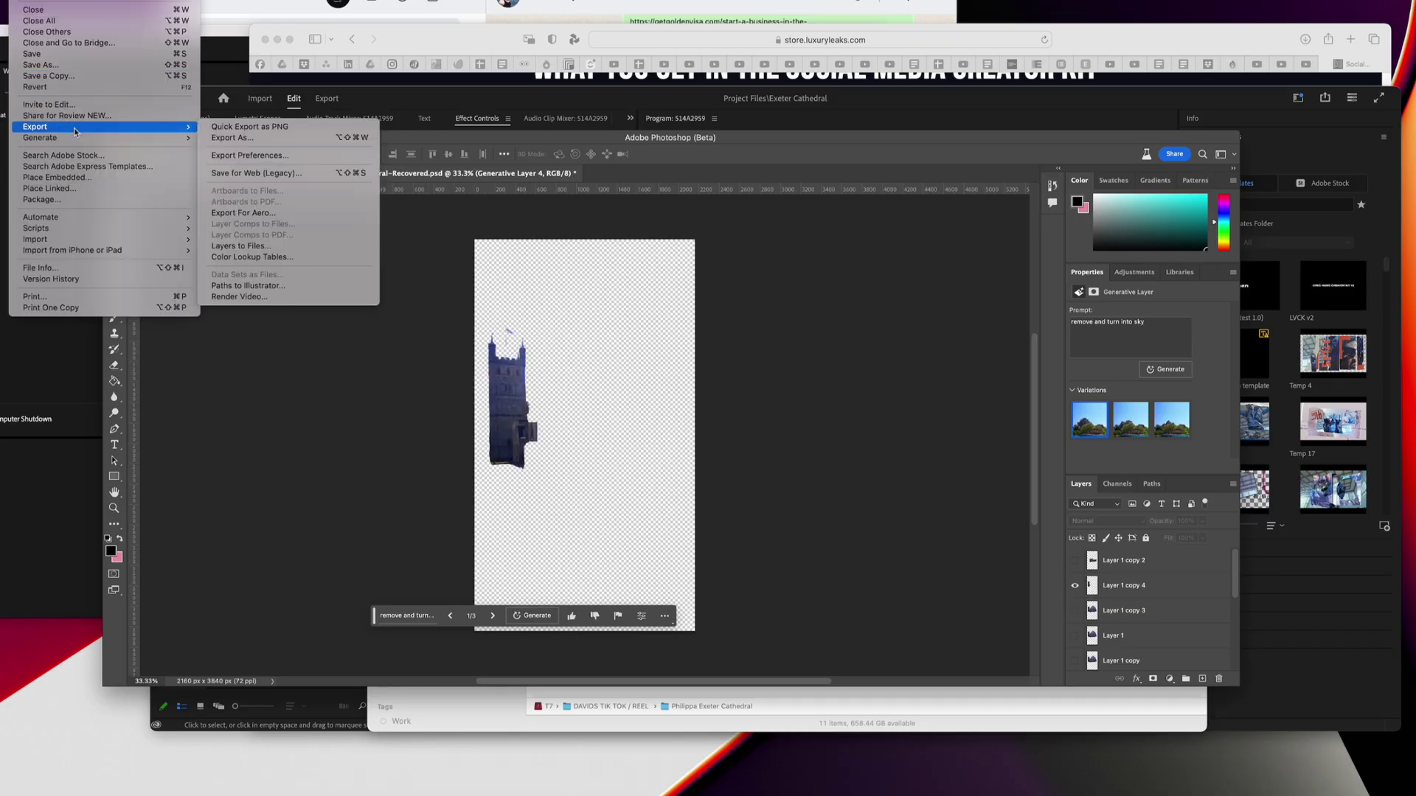
pyautogui.click(246, 129)
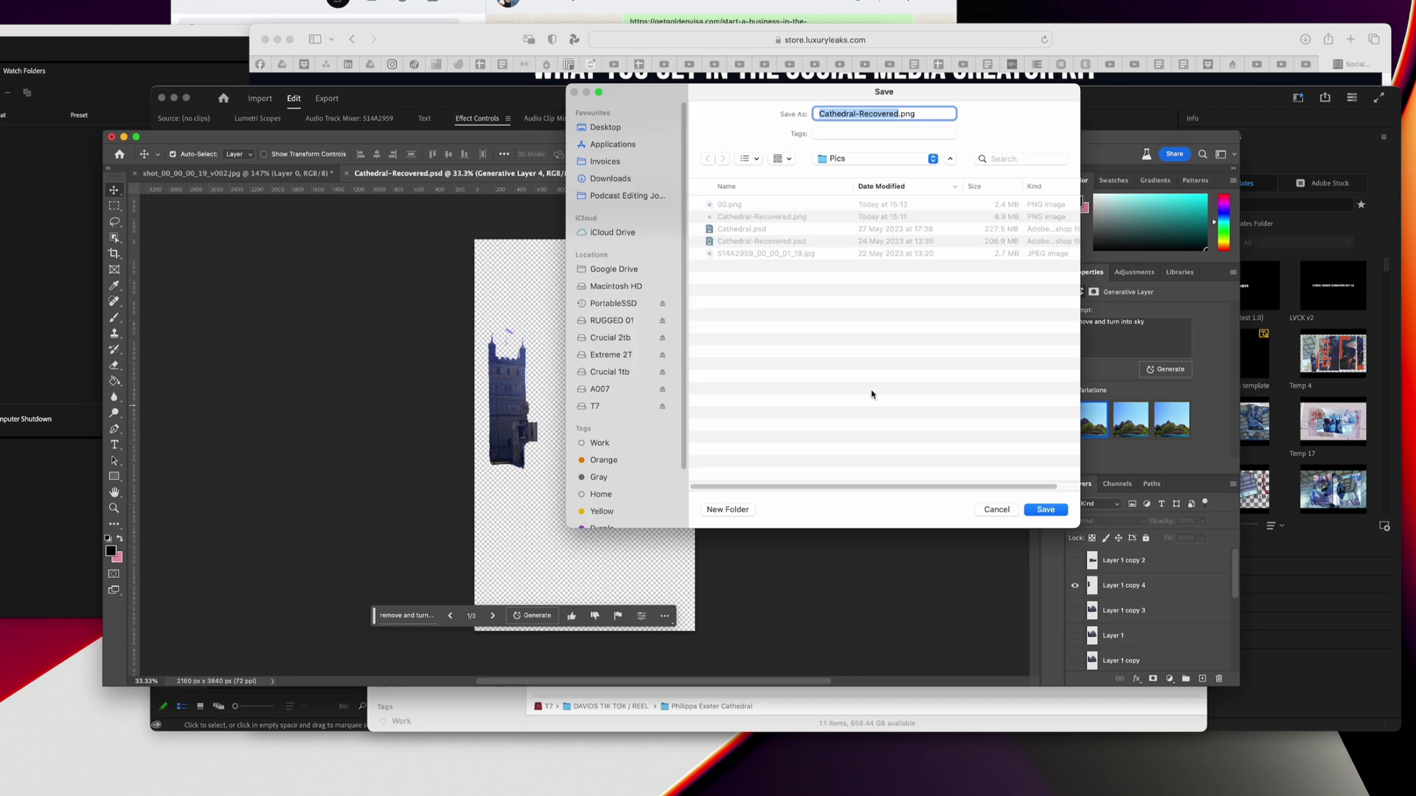
pyautogui.press('Return')
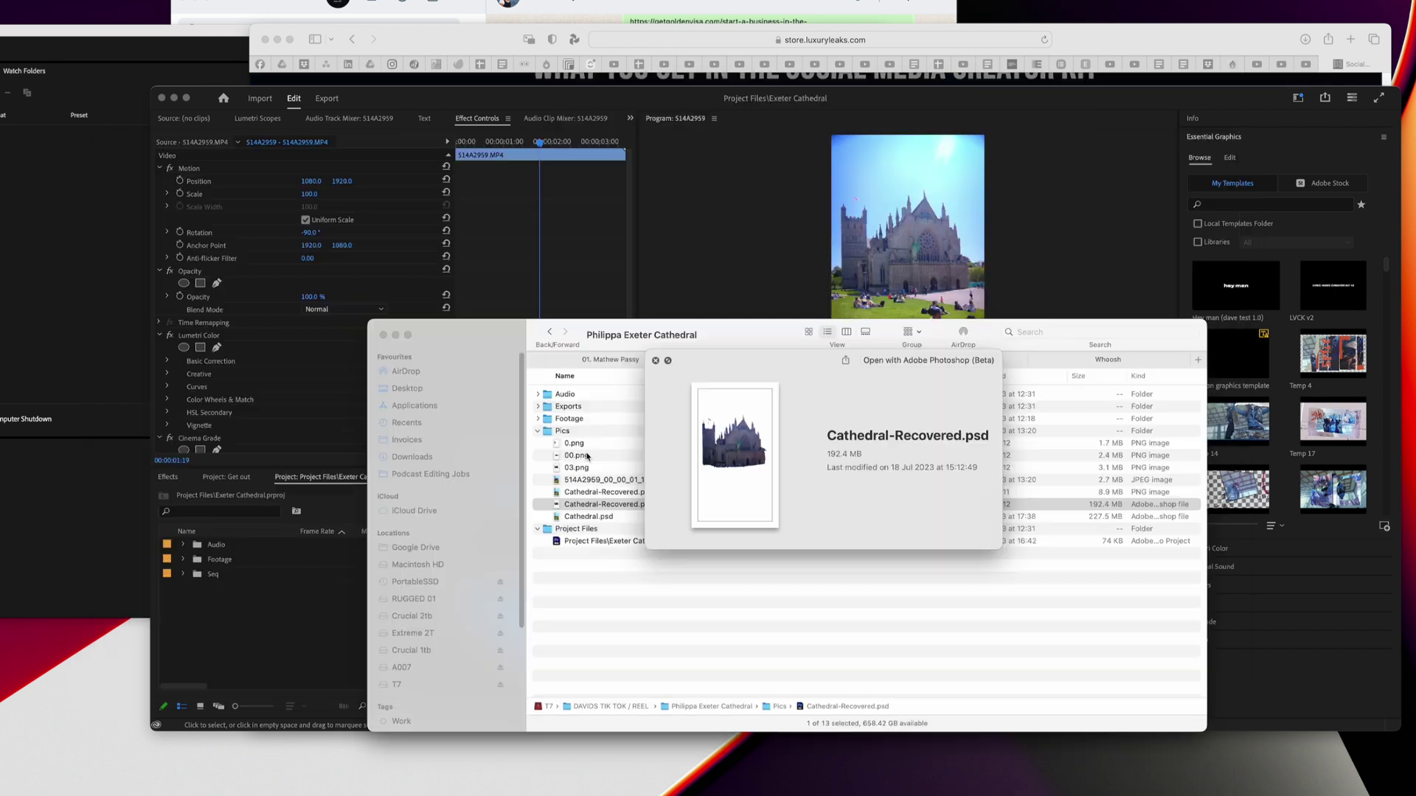
# Step: Switch to Finder and preview the exported cathedral images in the Pics folder
pyautogui.press('Up')
pyautogui.press('Up')
pyautogui.press('Up')
pyautogui.press('Up')
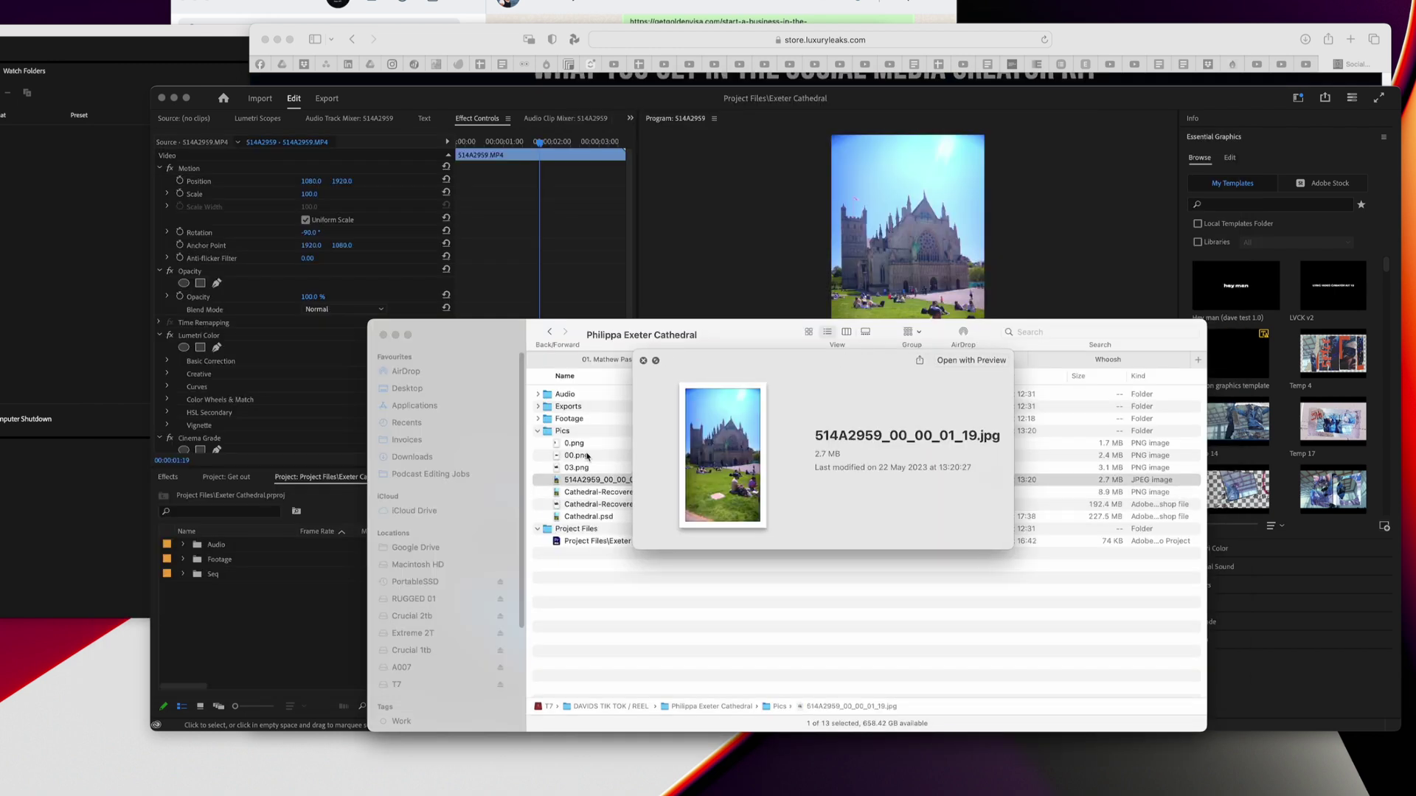
# Step: Preview Cathedral-Recovered.png, place it on track V2 above the 514A2959 footage, and cut off everything after 00:00:01:19
pyautogui.press('Down')
pyautogui.press('Down')
pyautogui.press('Down')
pyautogui.press('space')
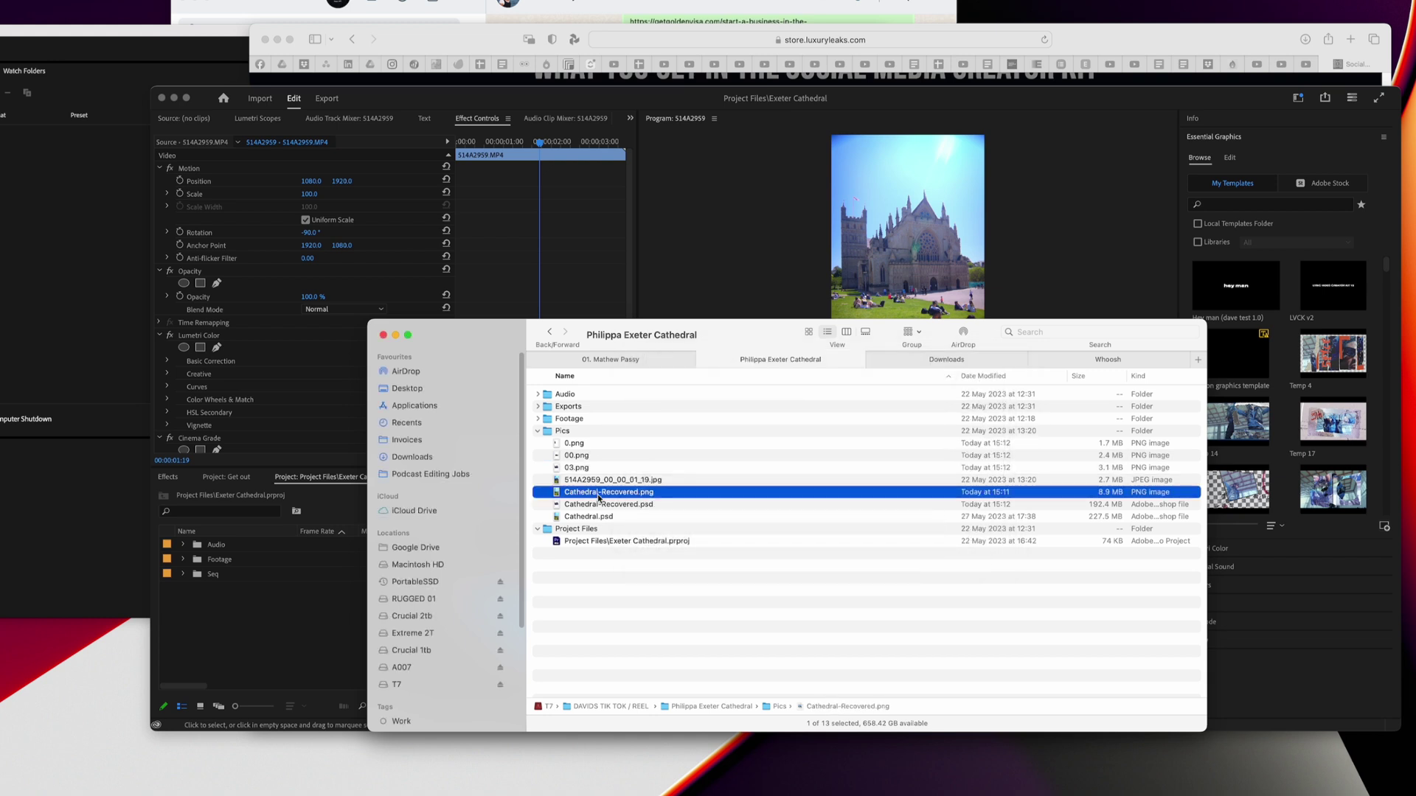
pyautogui.press('space')
pyautogui.press('space')
pyautogui.moveTo(599, 496); pyautogui.dragTo(736, 584)
pyautogui.press('super+Tab')
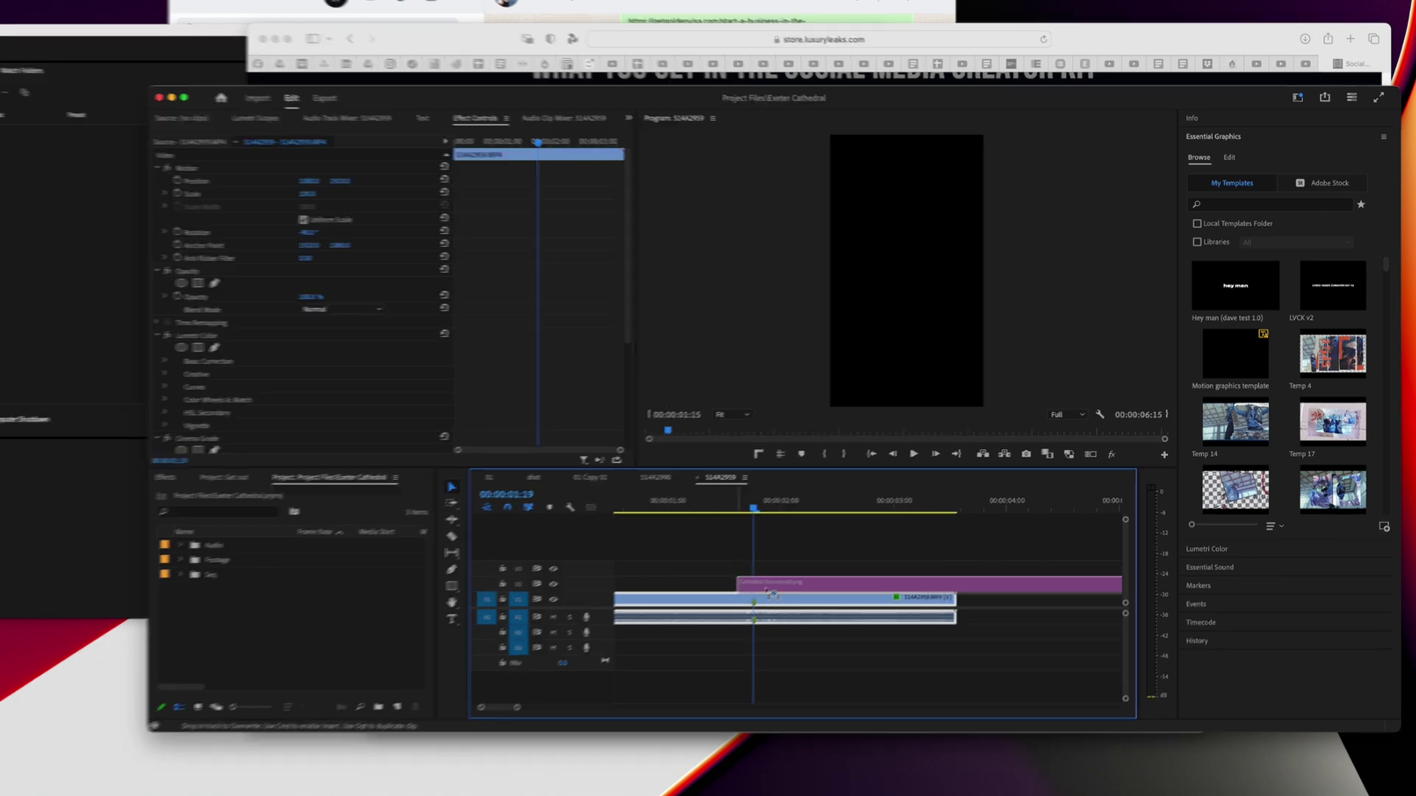
pyautogui.press('c')
pyautogui.click(754, 618)
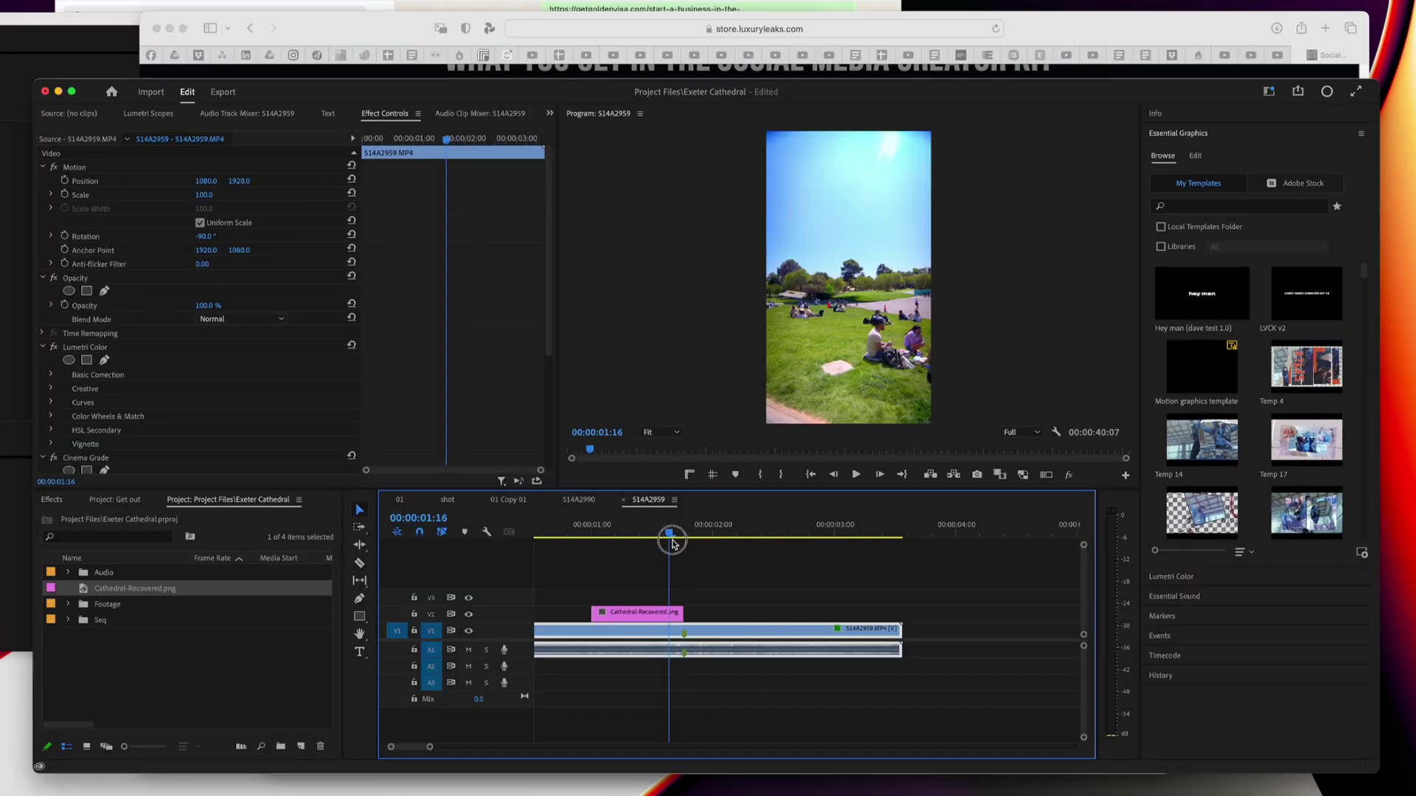
# Step: Extend the start of the Cathedral-Recovered.png clip back to about 00:00:00:20
pyautogui.moveTo(670, 543)
pyautogui.mouseDown()
pyautogui.moveTo(689, 543)
pyautogui.moveTo(650, 543)
pyautogui.moveTo(702, 543)
pyautogui.moveTo(685, 546)
pyautogui.mouseUp()
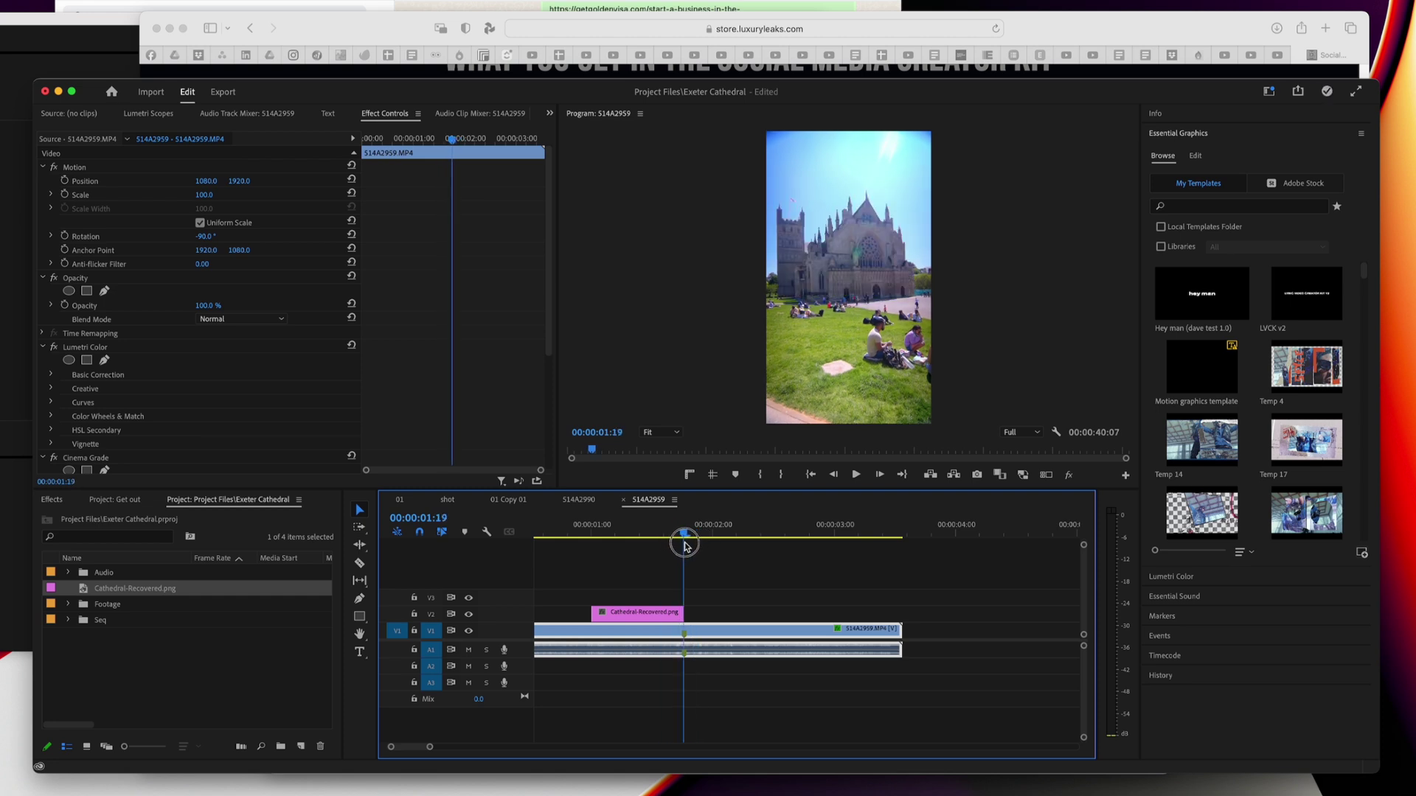
pyautogui.press('=')
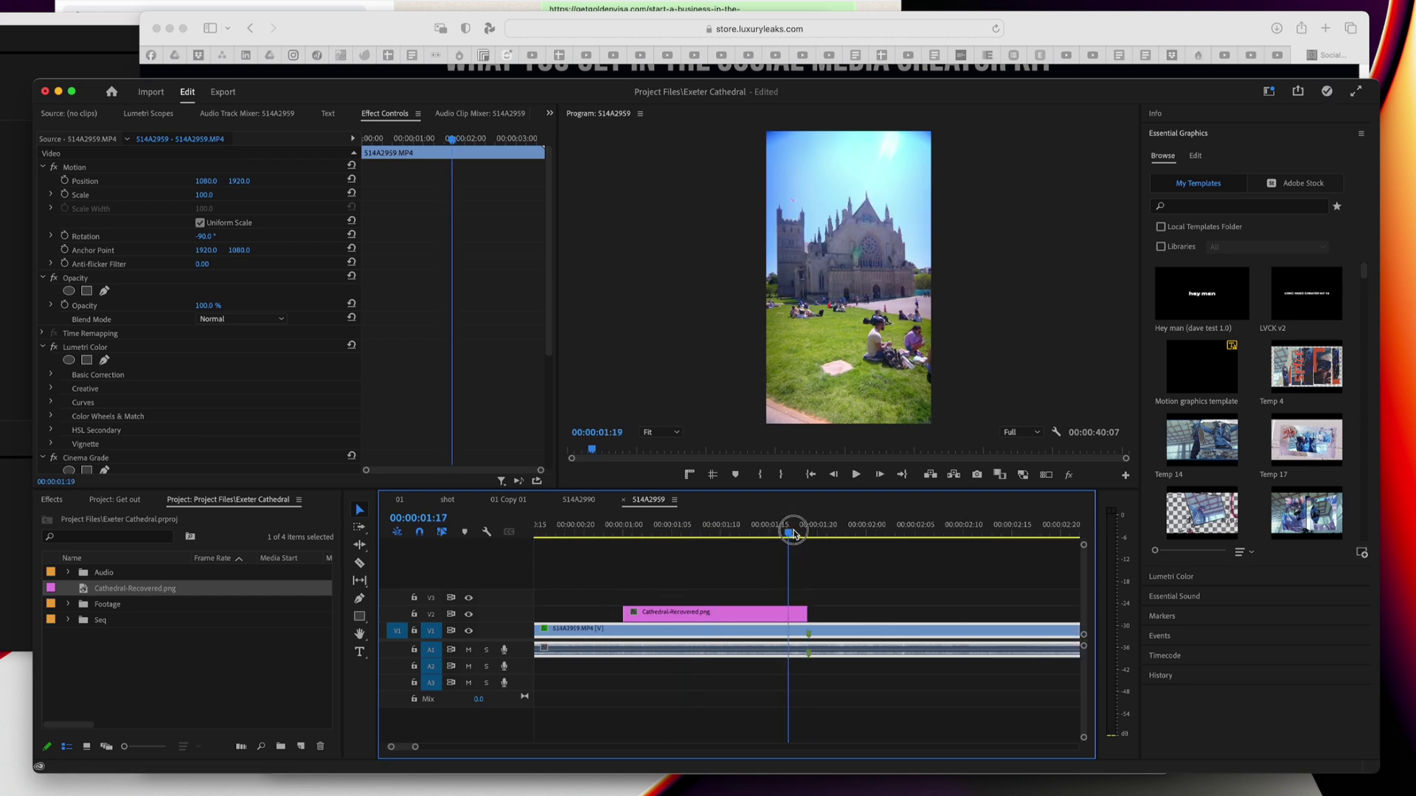
pyautogui.moveTo(628, 611); pyautogui.dragTo(568, 611)
pyautogui.press('-')
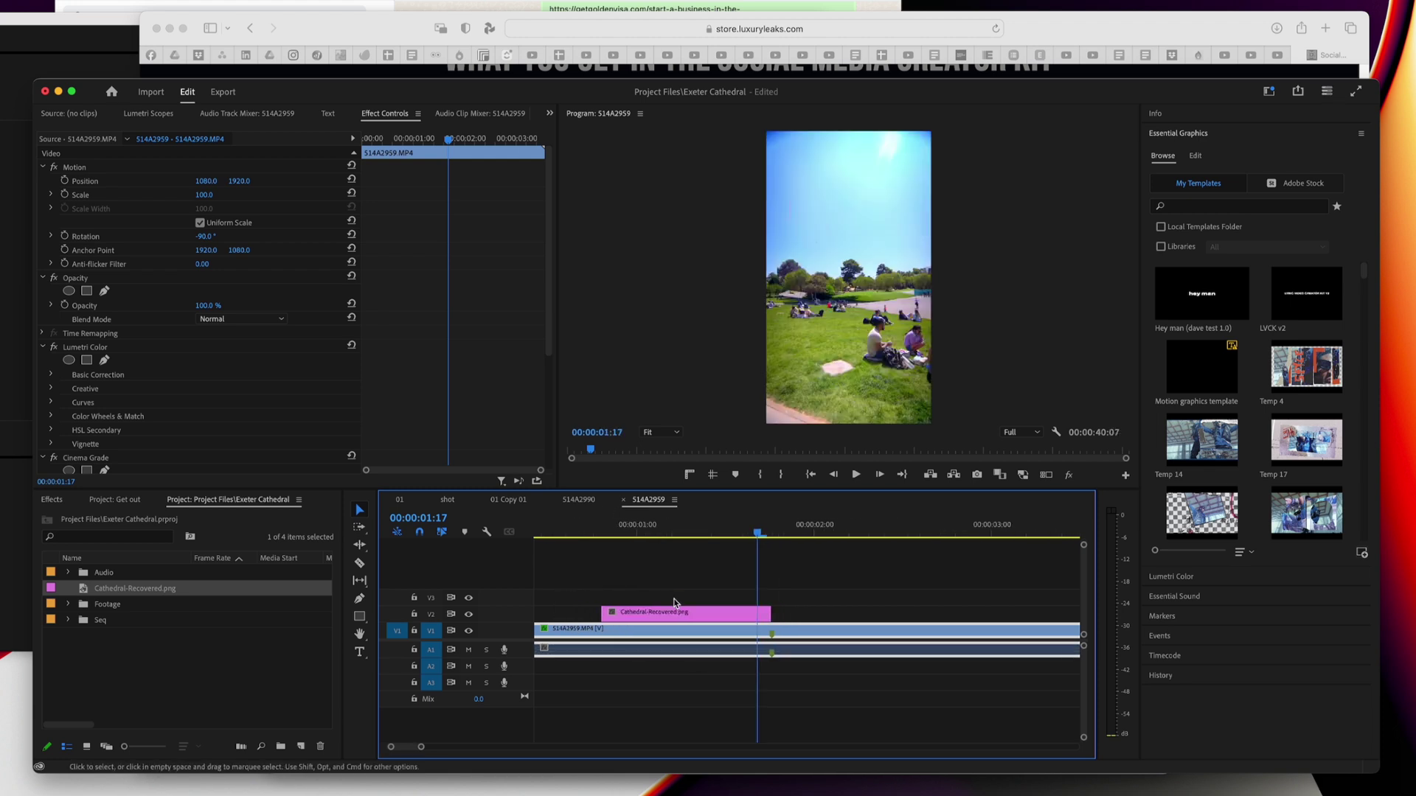
# Step: Preview 0.png and 00.png in Finder, then place 0.png, the cathedral tower, on track V4 and scrub the result
pyautogui.press('super+Tab')
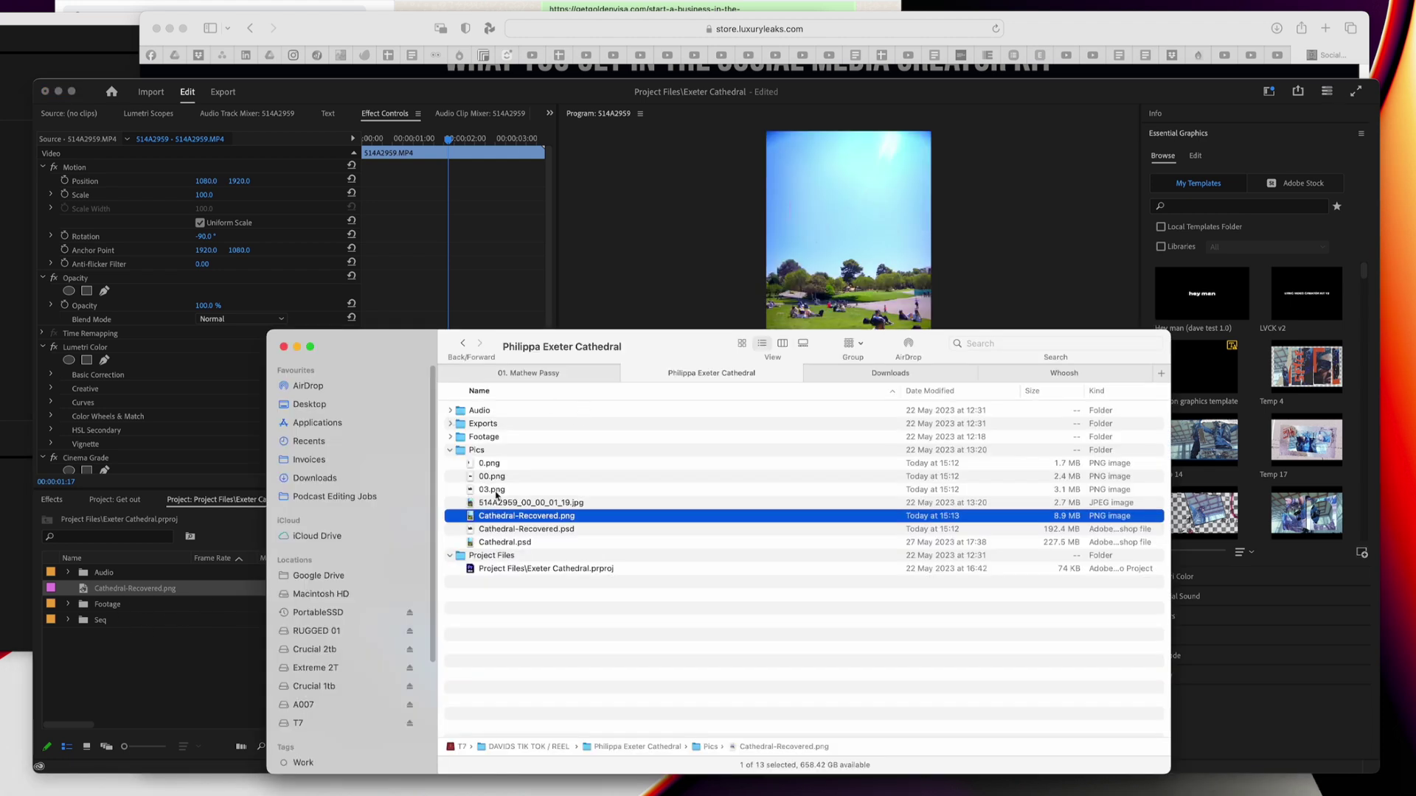
pyautogui.click(507, 481)
pyautogui.click(507, 455)
pyautogui.click(507, 464)
pyautogui.press('space')
pyautogui.press('space')
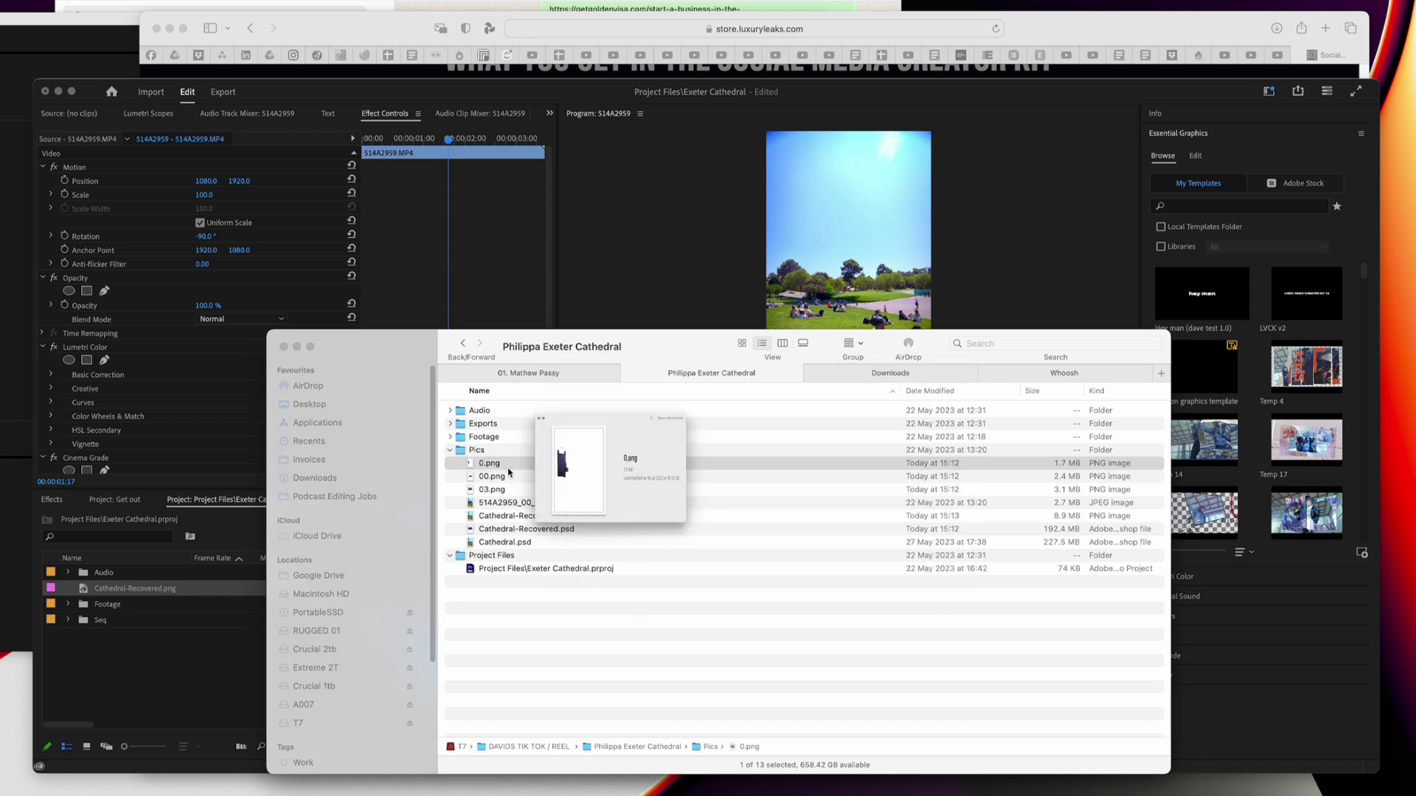
pyautogui.click(502, 477)
pyautogui.press('space')
pyautogui.press('space')
pyautogui.moveTo(503, 464); pyautogui.dragTo(617, 587)
pyautogui.moveTo(601, 533); pyautogui.dragTo(650, 523)
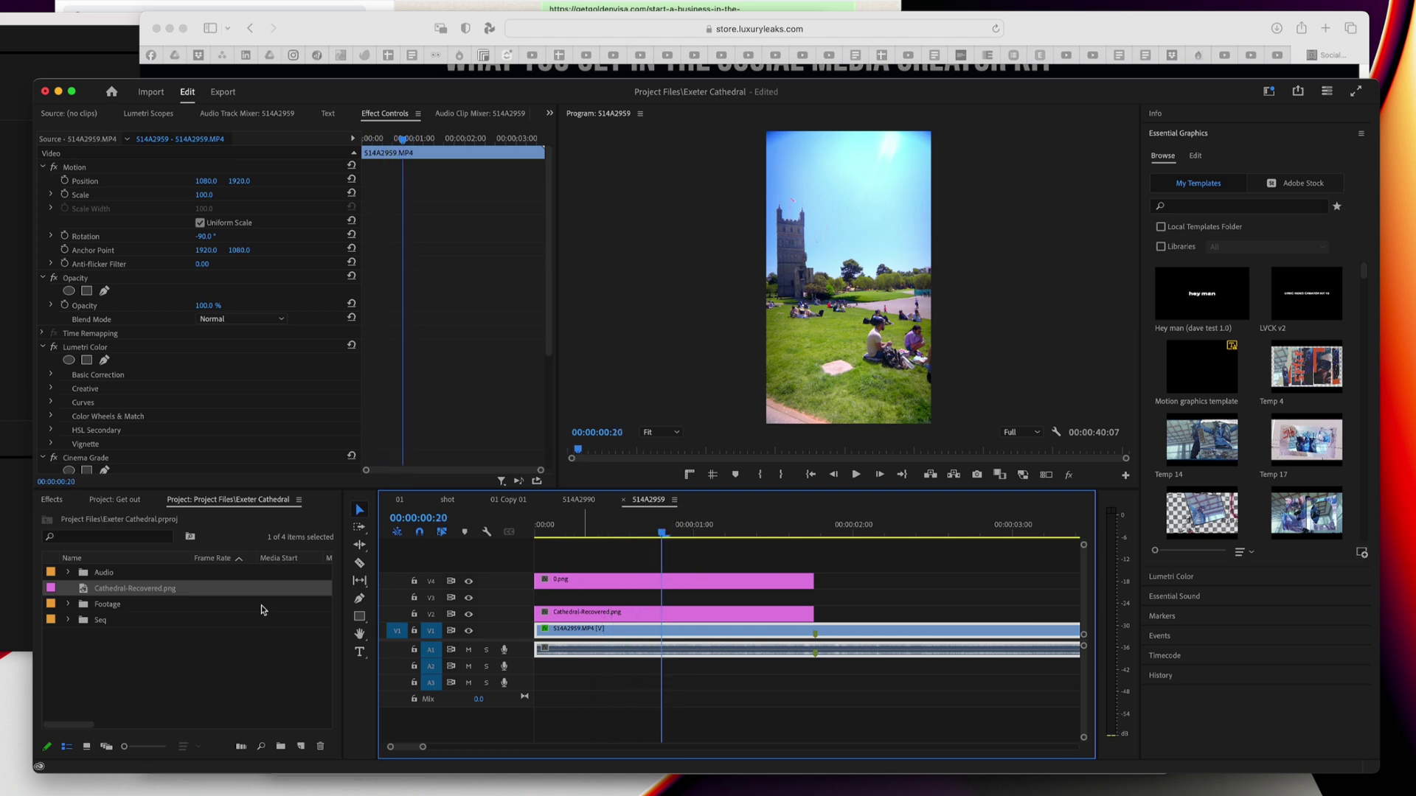
# Step: Preview 00.png in Finder and place this low front section of the cathedral on track V5
pyautogui.click(490, 478)
pyautogui.press('space')
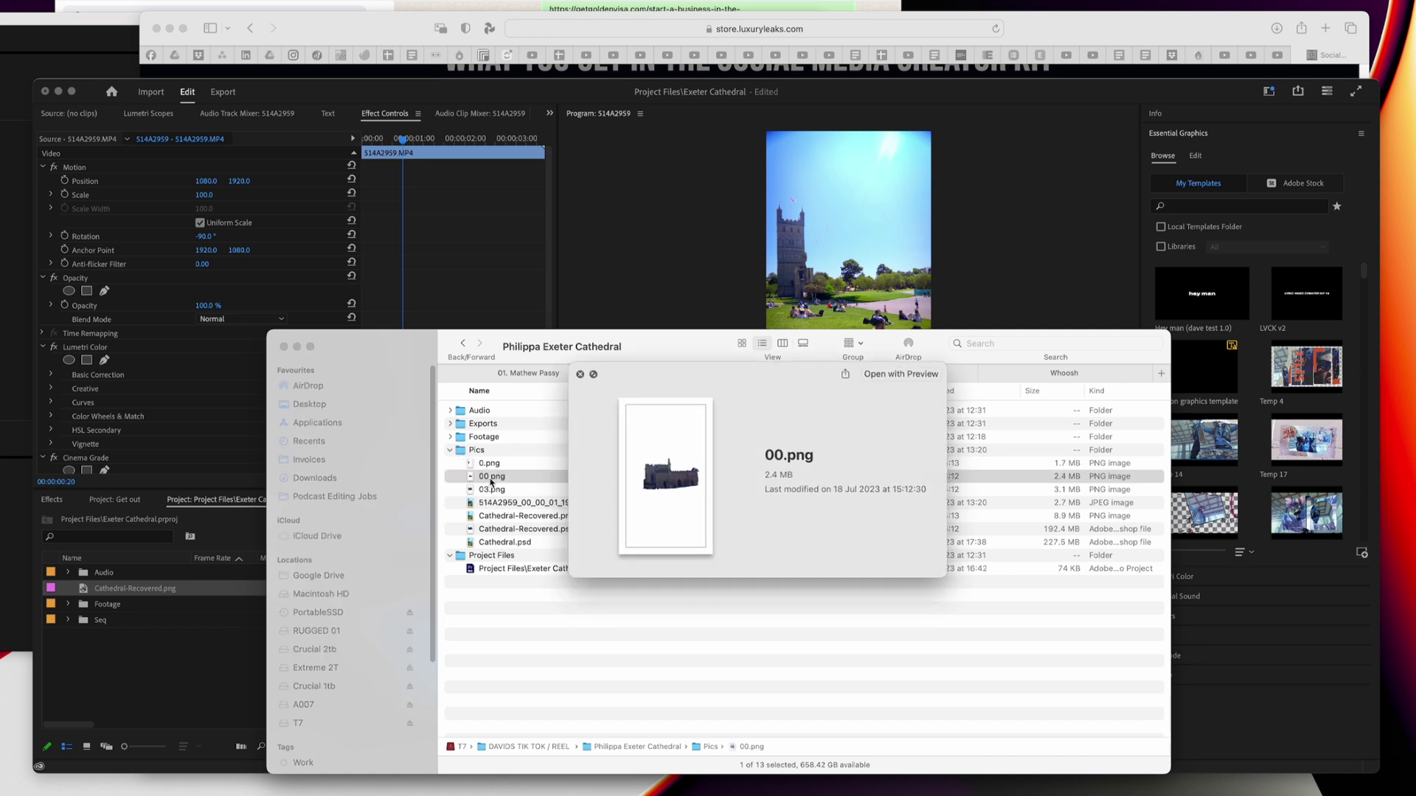
pyautogui.press('space')
pyautogui.press('super+Tab')
pyautogui.moveTo(490, 478); pyautogui.dragTo(644, 569)
pyautogui.moveTo(514, 569); pyautogui.dragTo(536, 566)
pyautogui.moveTo(646, 533); pyautogui.dragTo(662, 532)
# Step: Preview 03.png, place it on track V3, cut it at the end of the other image clips and delete the surplus
pyautogui.press('super+Tab')
pyautogui.click(492, 490)
pyautogui.press('space')
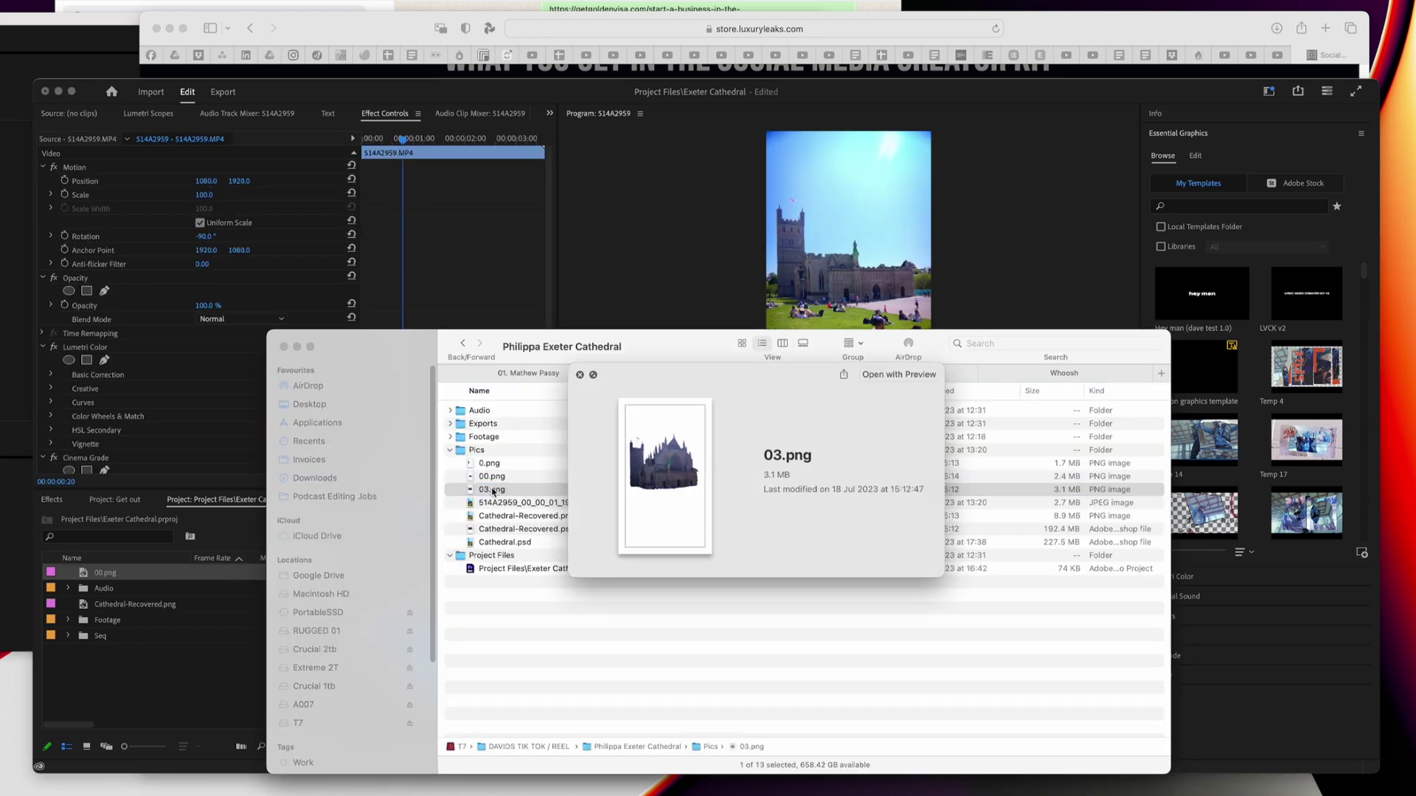
pyautogui.press('space')
pyautogui.moveTo(493, 490); pyautogui.dragTo(536, 595)
pyautogui.press('c')
pyautogui.click(814, 596)
pyautogui.press('v')
pyautogui.click(837, 595)
pyautogui.press('Delete')
# Step: Review the staggered appearance, then shift the 00.png, 0.png and 03.png clips together about four frames later
pyautogui.click(699, 532)
pyautogui.click(573, 560)
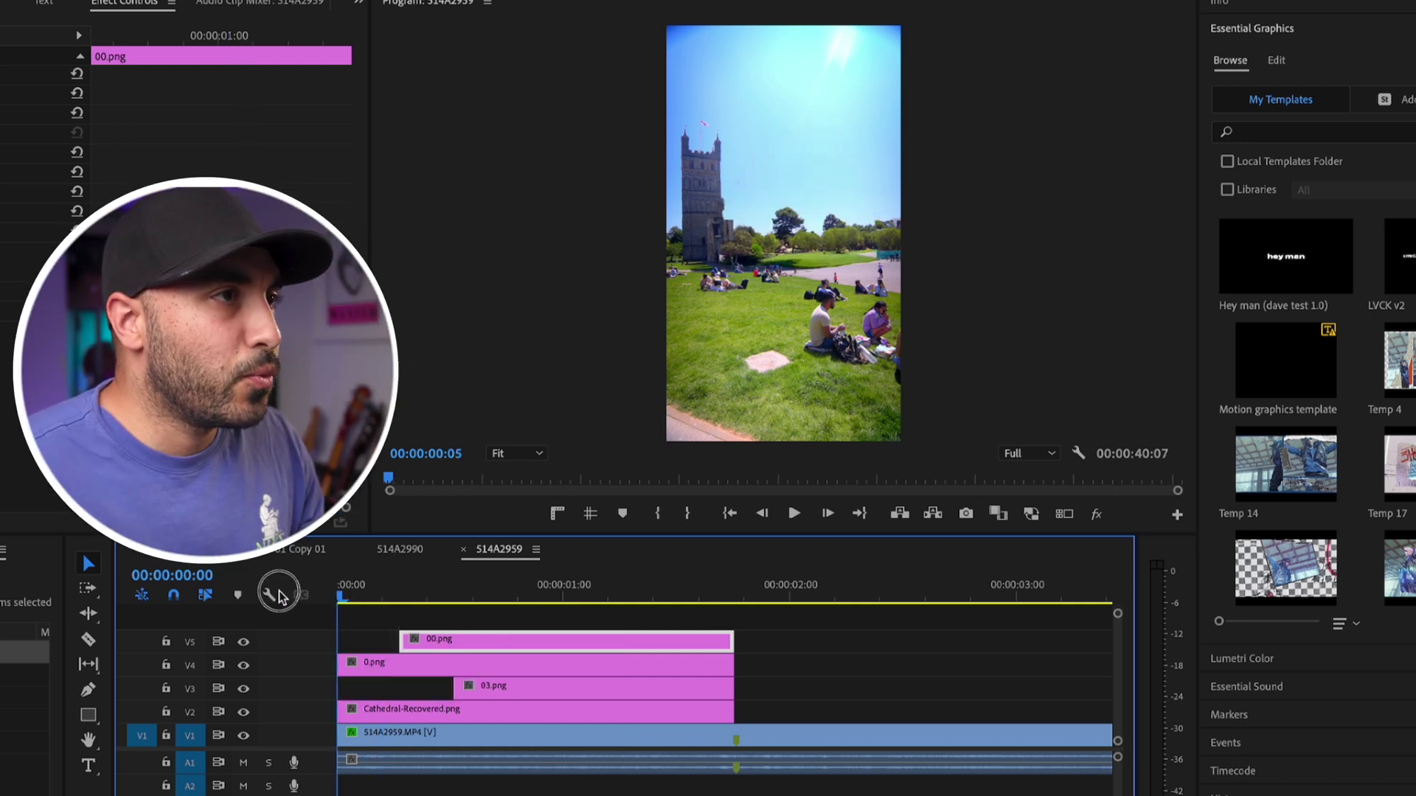
pyautogui.click(420, 586)
pyautogui.moveTo(420, 589); pyautogui.dragTo(228, 594)
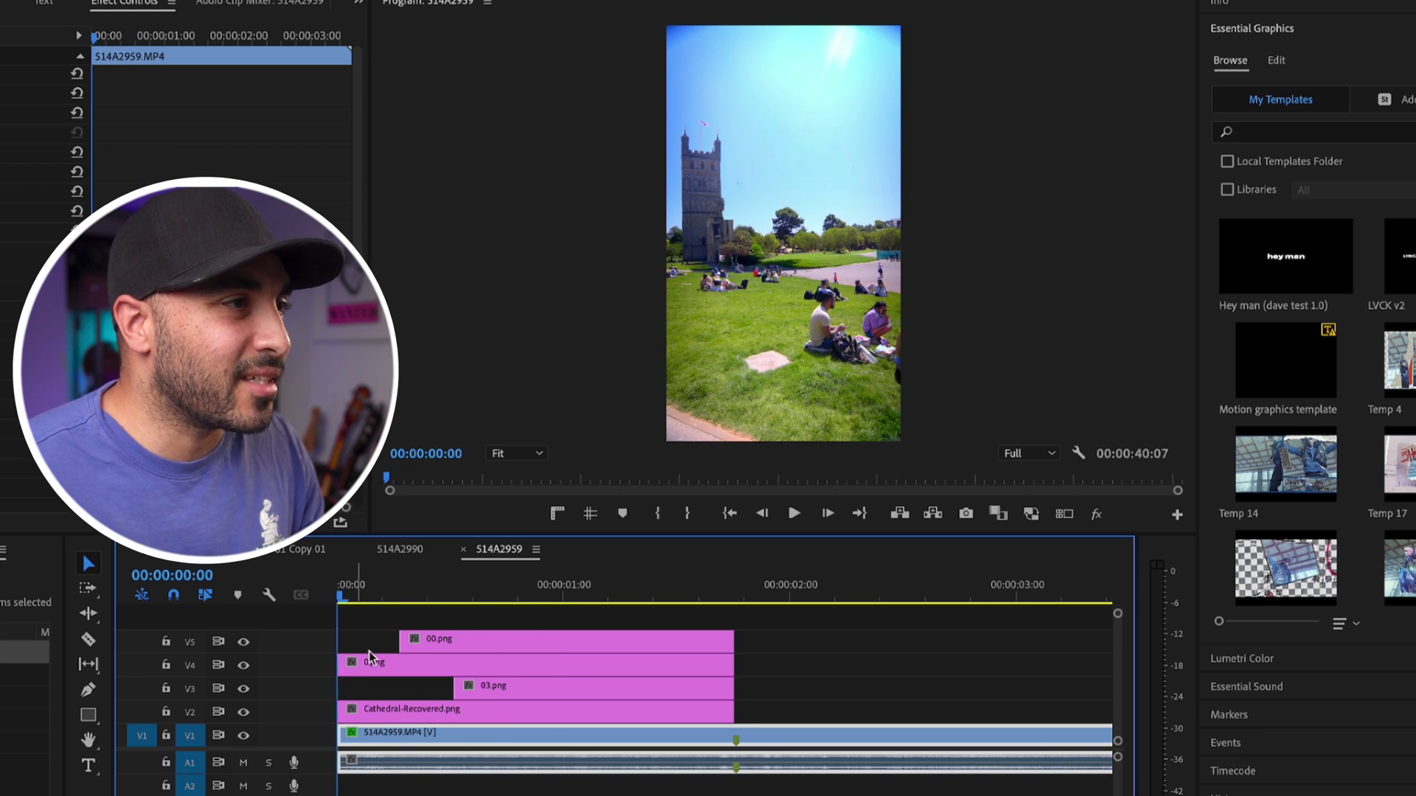
pyautogui.moveTo(373, 629); pyautogui.dragTo(524, 687)
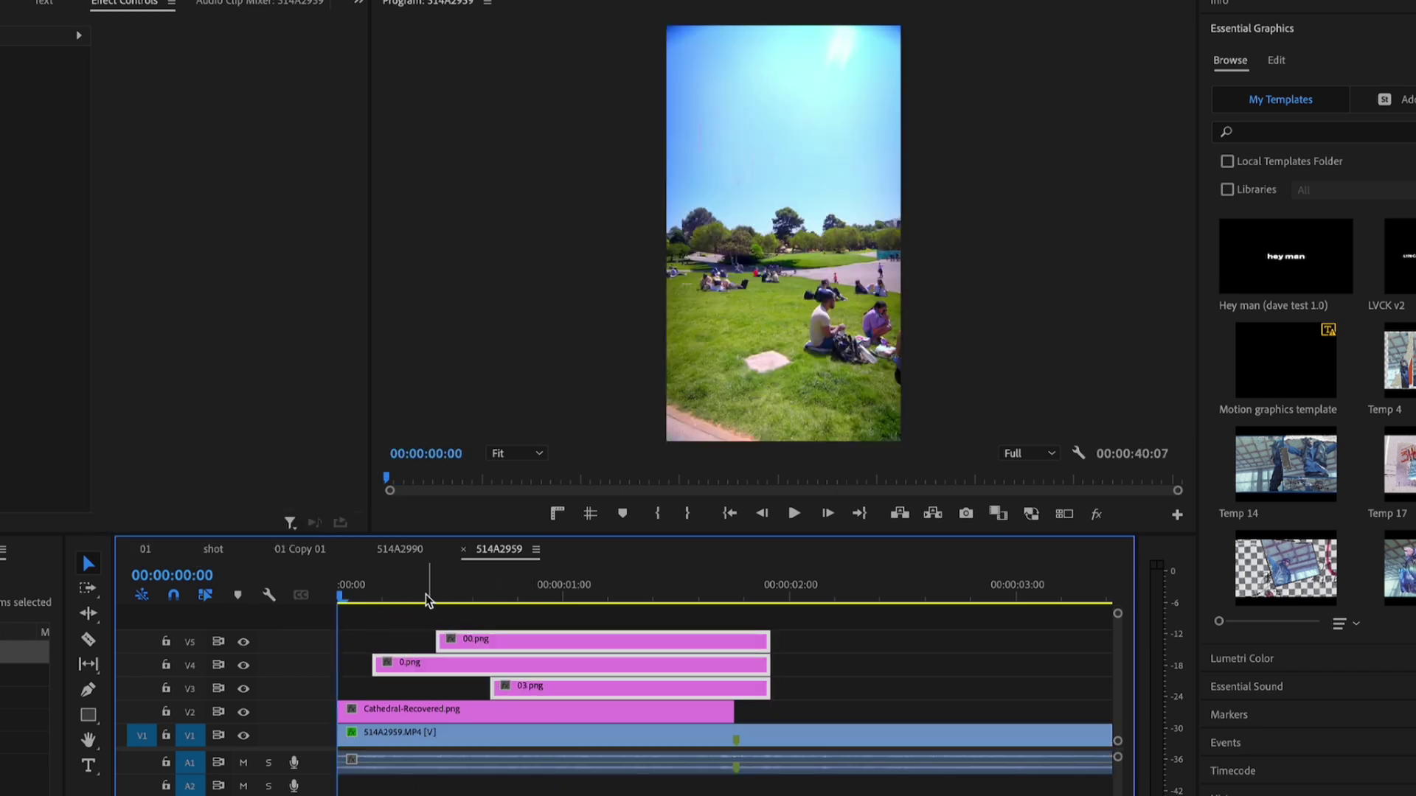
# Step: Trim the ends of 00.png, 0.png and 03.png to match the end of Cathedral-Recovered.png
pyautogui.click(382, 596)
pyautogui.moveTo(420, 603); pyautogui.dragTo(527, 599)
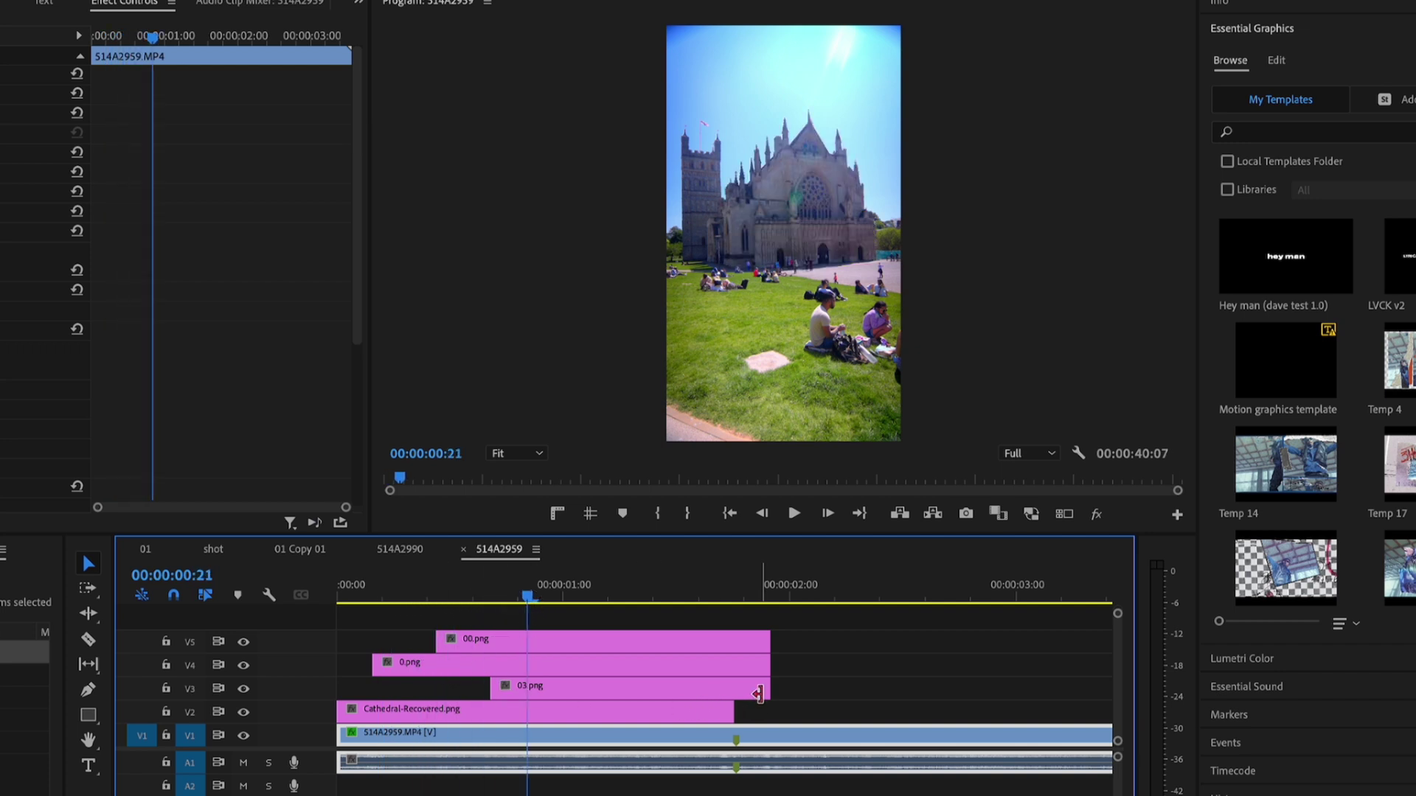
pyautogui.moveTo(783, 655); pyautogui.dragTo(734, 698)
pyautogui.press('super+z')
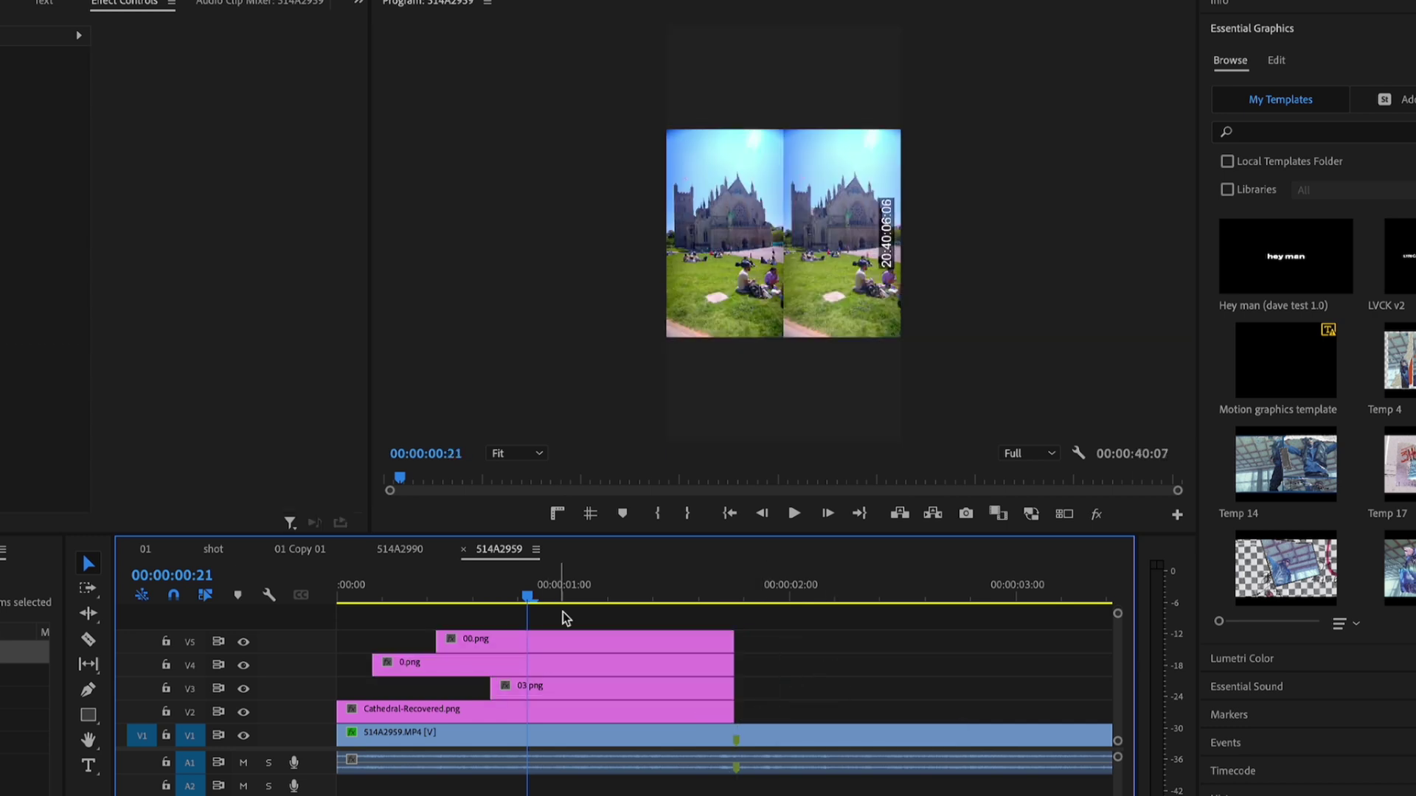
# Step: Try lowering 03.png with its Motion vertical position at 2718, then undo the move
pyautogui.click(490, 594)
pyautogui.moveTo(490, 595); pyautogui.dragTo(492, 596)
pyautogui.click(516, 687)
pyautogui.moveTo(306, 159); pyautogui.dragTo(1047, 158)
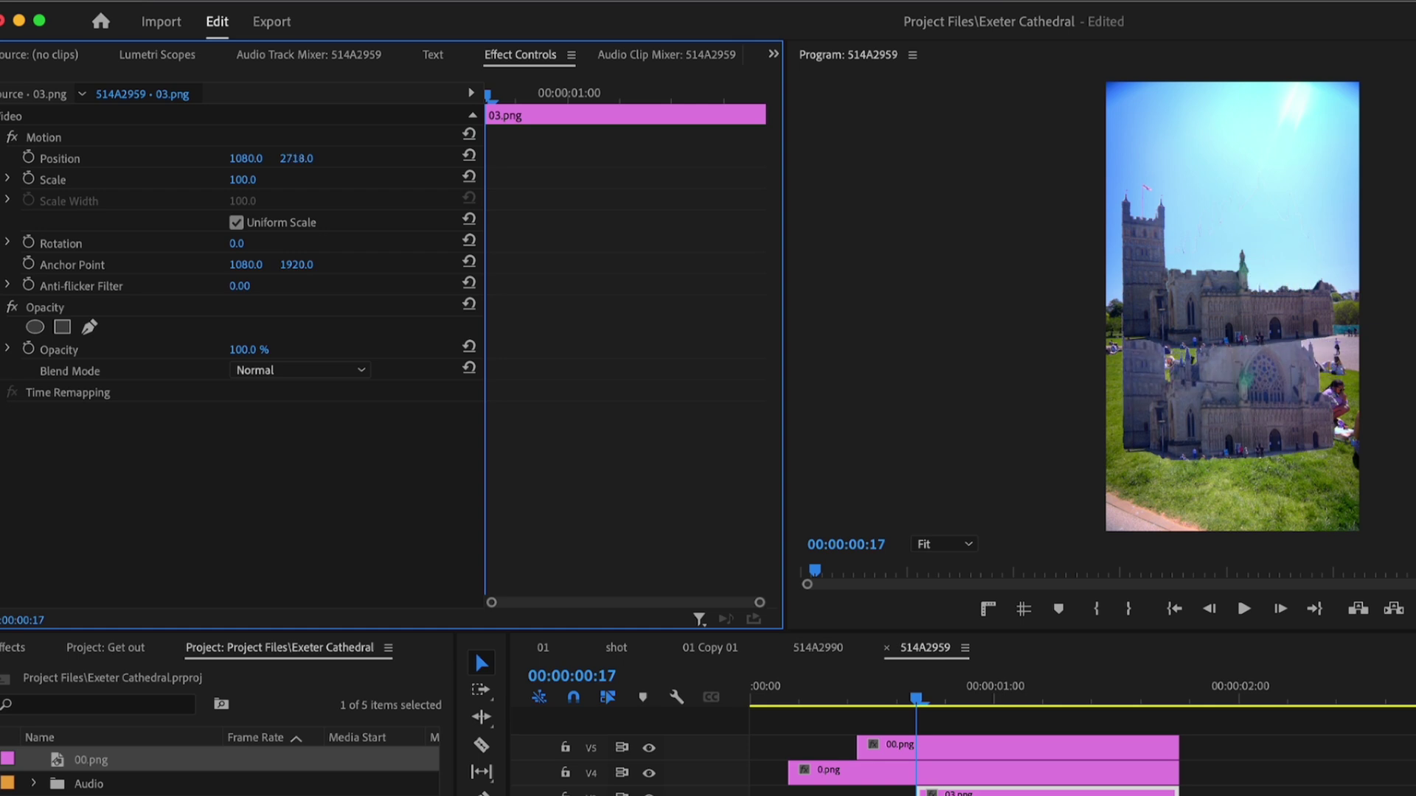
pyautogui.press('super+z')
# Step: Add a pen mask to 03.png's opacity and test the reveal by shifting the Transform effect's vertical position
pyautogui.click(91, 328)
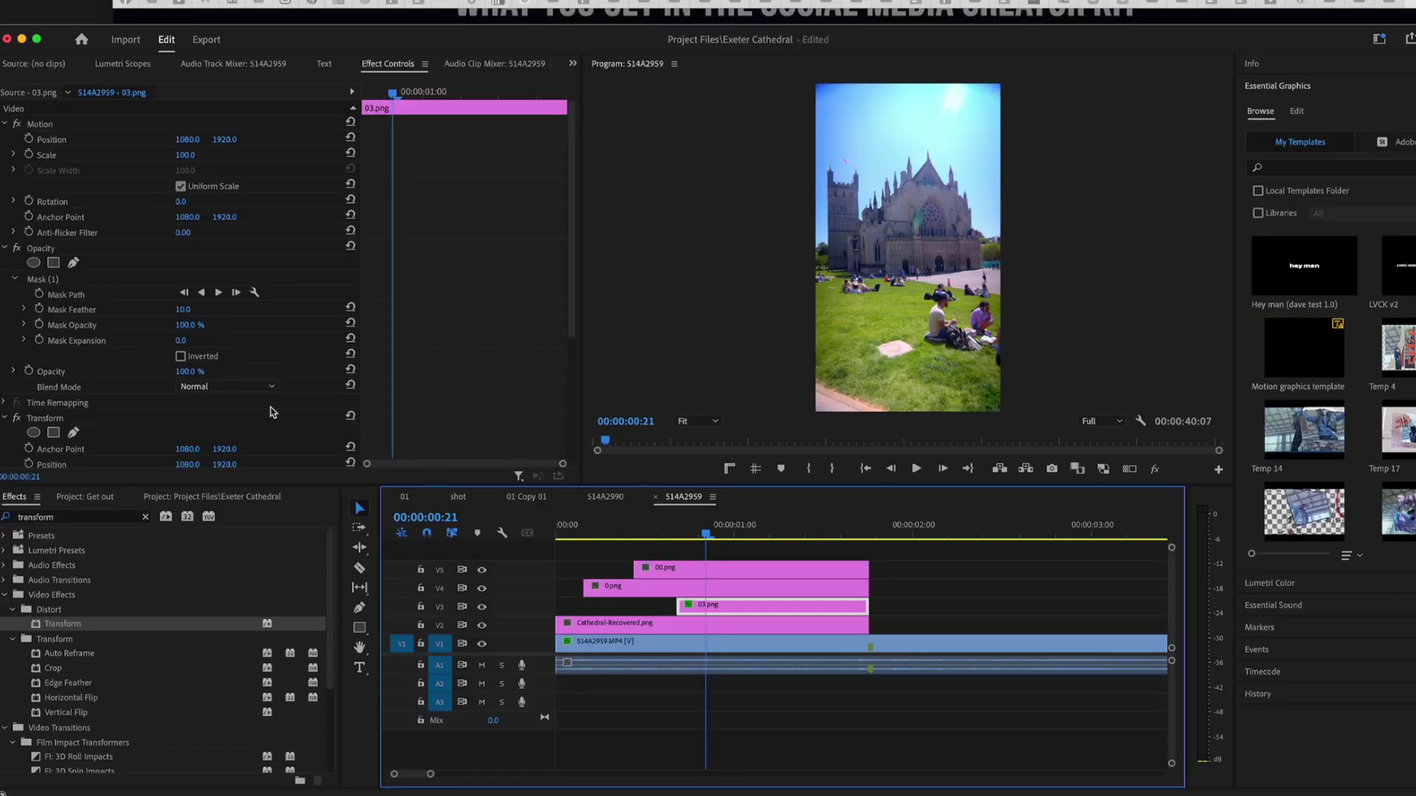
pyautogui.scroll(-5, 303, 357)
pyautogui.moveTo(229, 273); pyautogui.dragTo(662, 273)
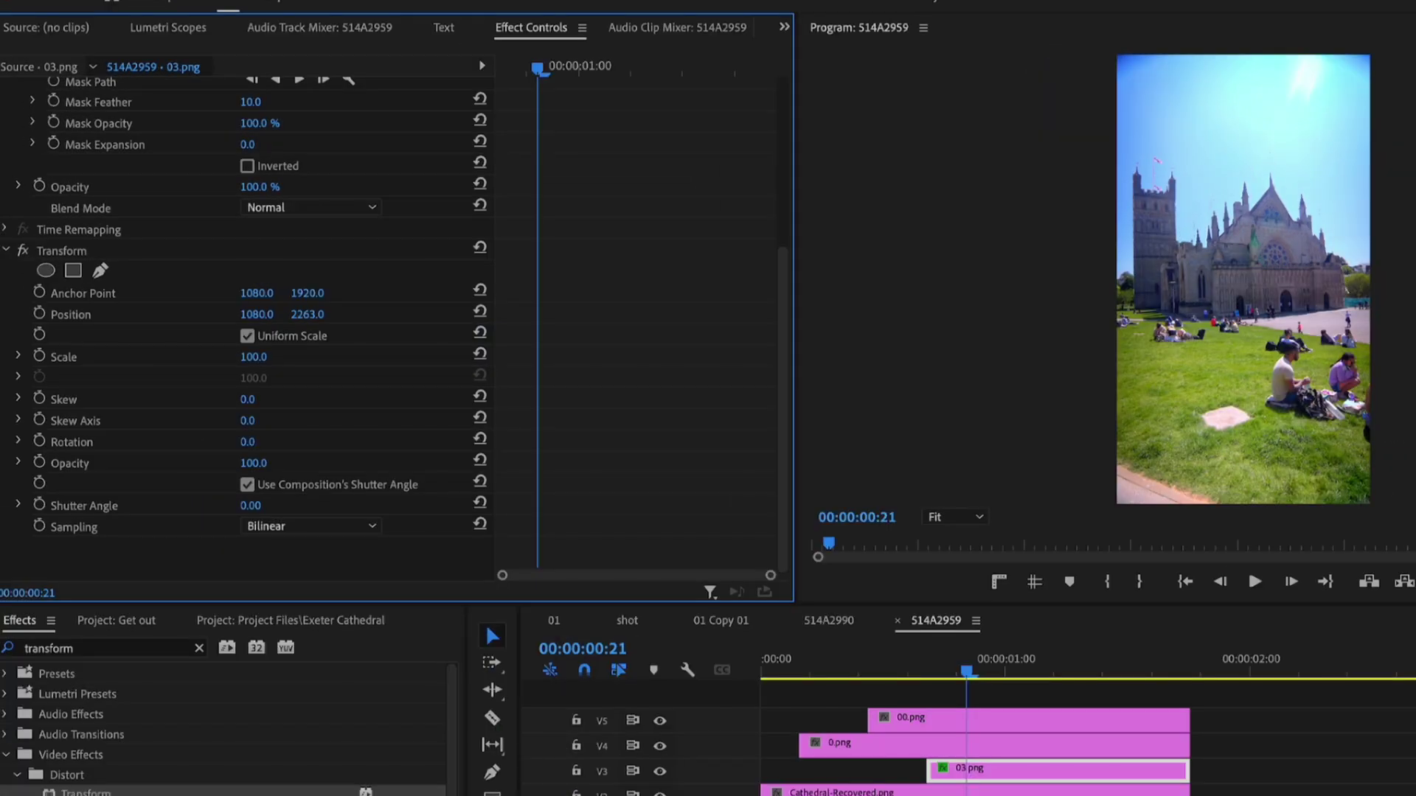
pyautogui.moveTo(1066, 314); pyautogui.dragTo(441, 314)
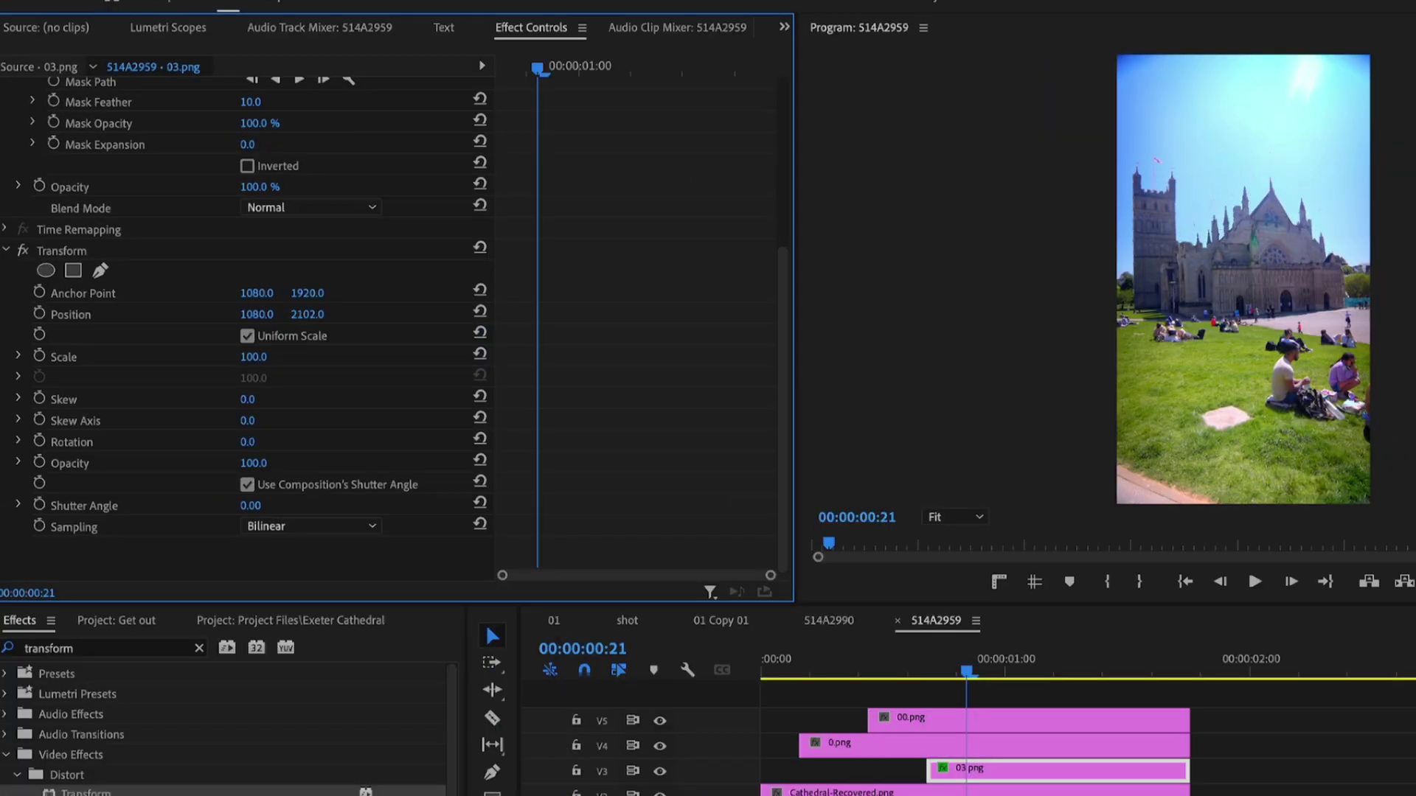
# Step: Keyframe 03.png's Transform vertical position from 2482 at the clip start to 1920 at 00:00:01:04, with shutter angle 200
pyautogui.click(39, 314)
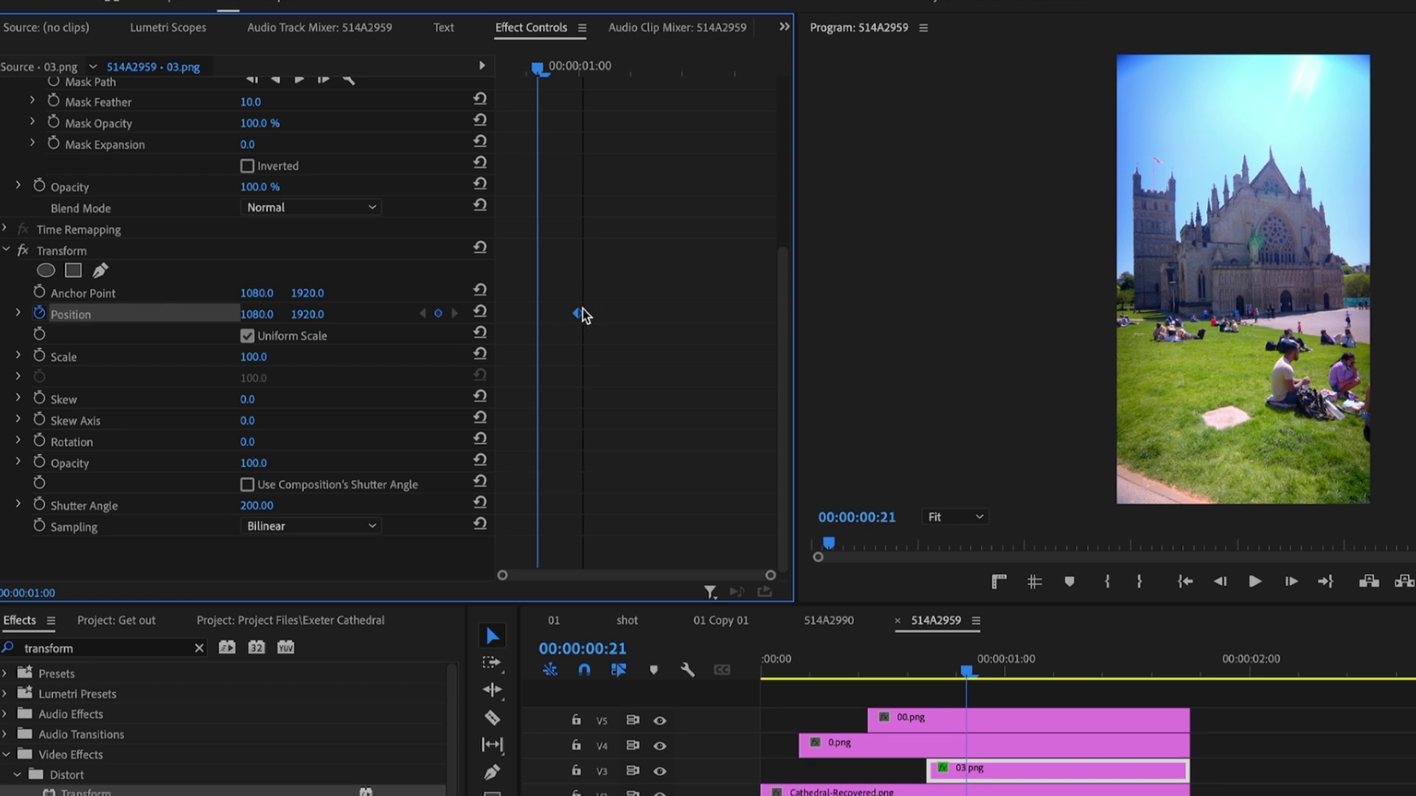
pyautogui.moveTo(307, 314); pyautogui.dragTo(733, 315)
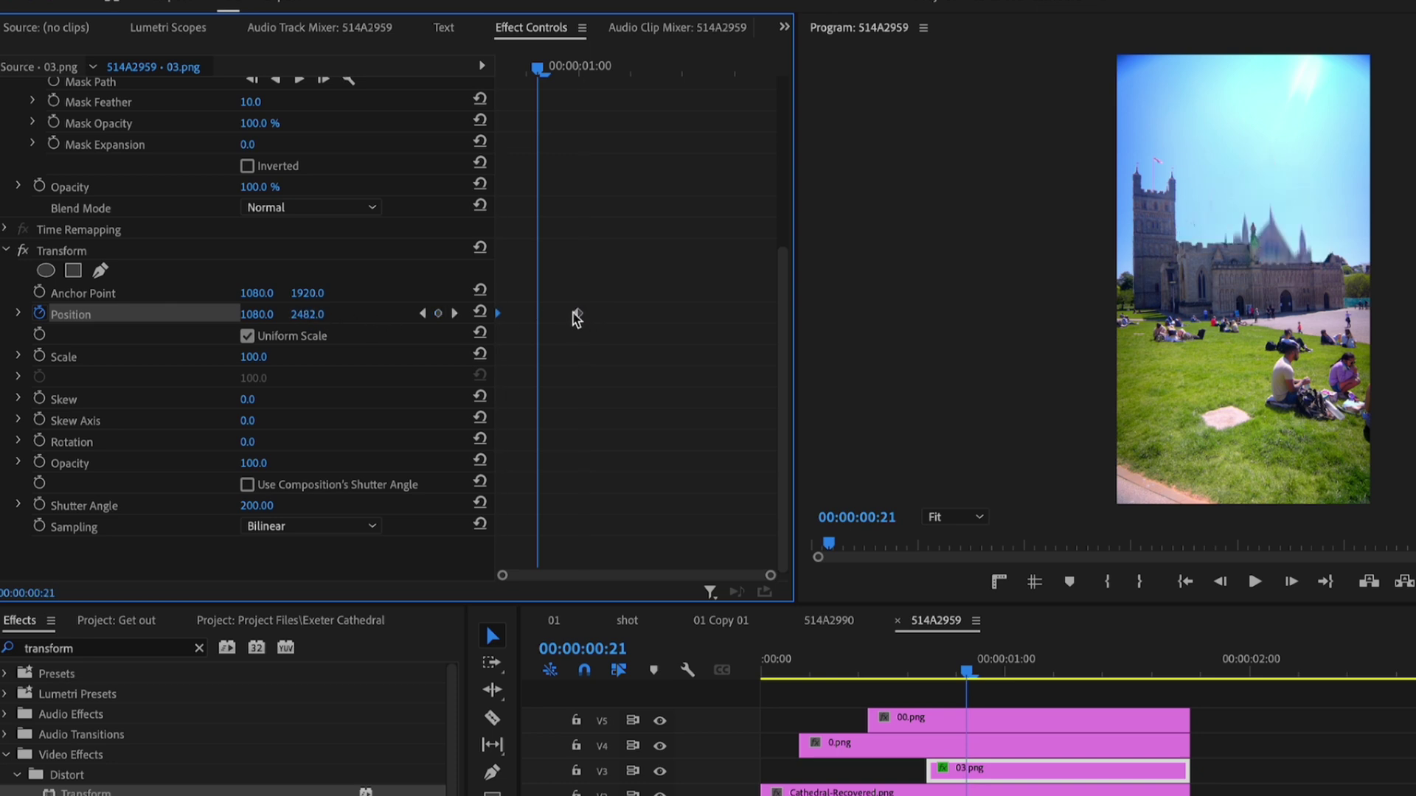
pyautogui.moveTo(469, 74); pyautogui.dragTo(558, 69)
pyautogui.moveTo(567, 314); pyautogui.dragTo(624, 317)
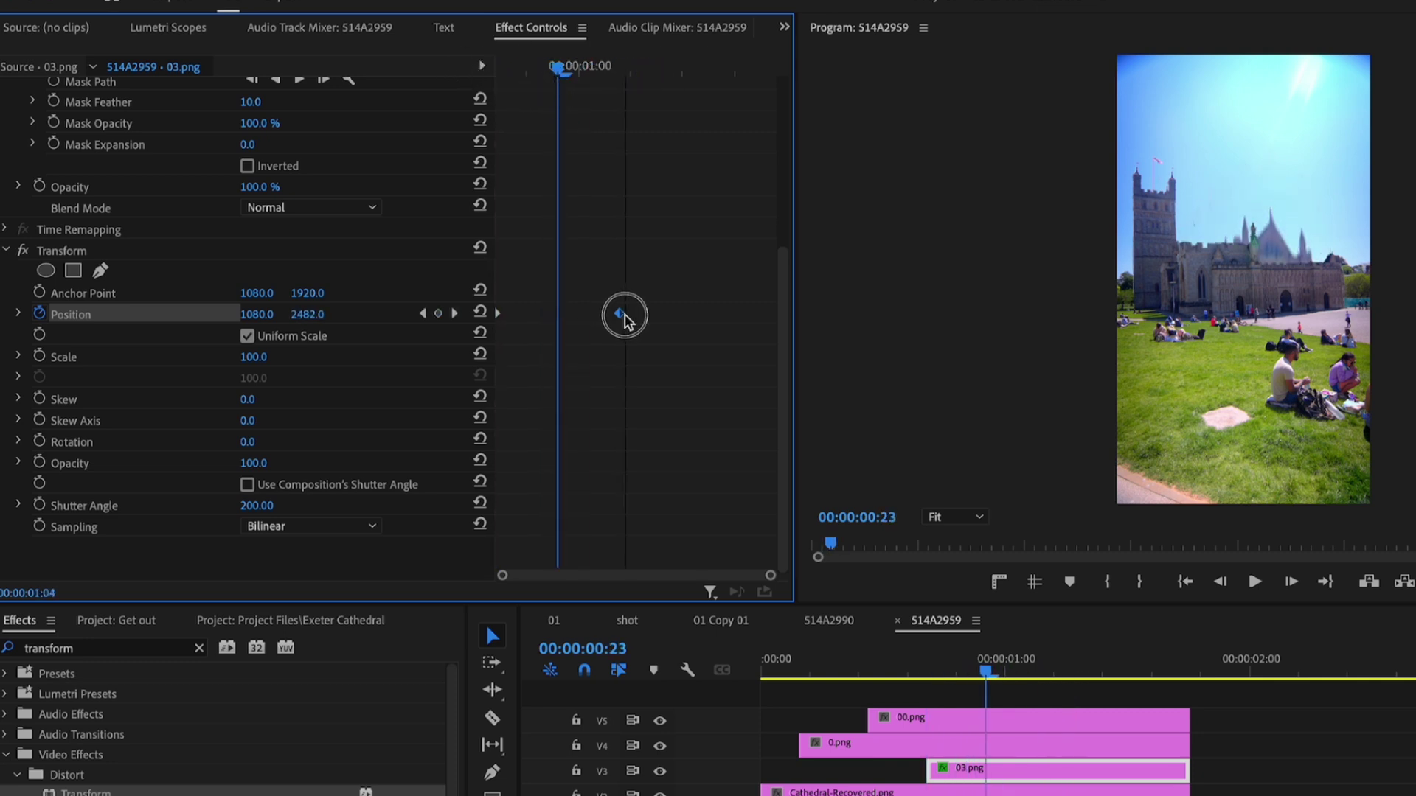
# Step: Apply Ease Out to 03.png's first Transform Position keyframe and Ease In to its last one
pyautogui.rightClick(501, 317)
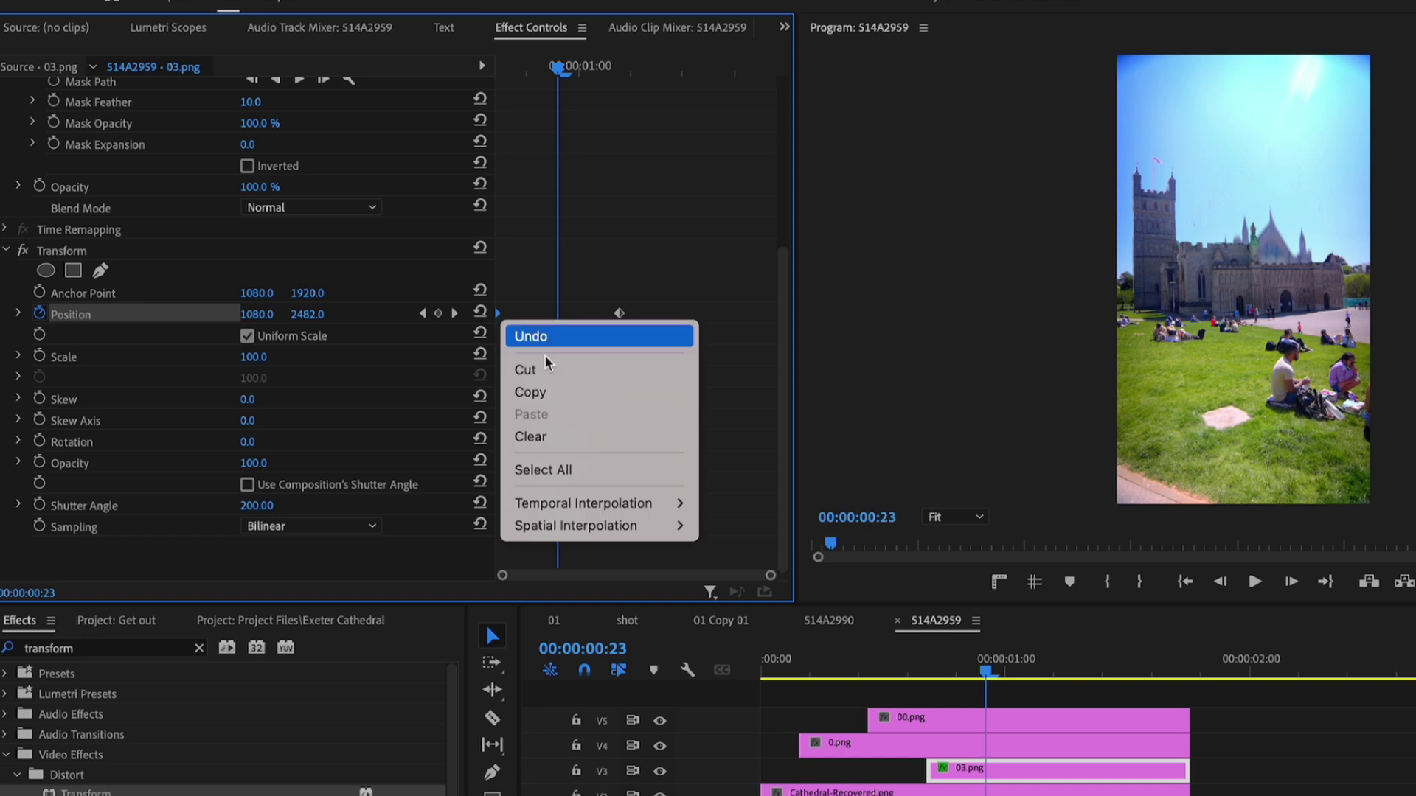
pyautogui.moveTo(594, 504)
pyautogui.click(754, 648)
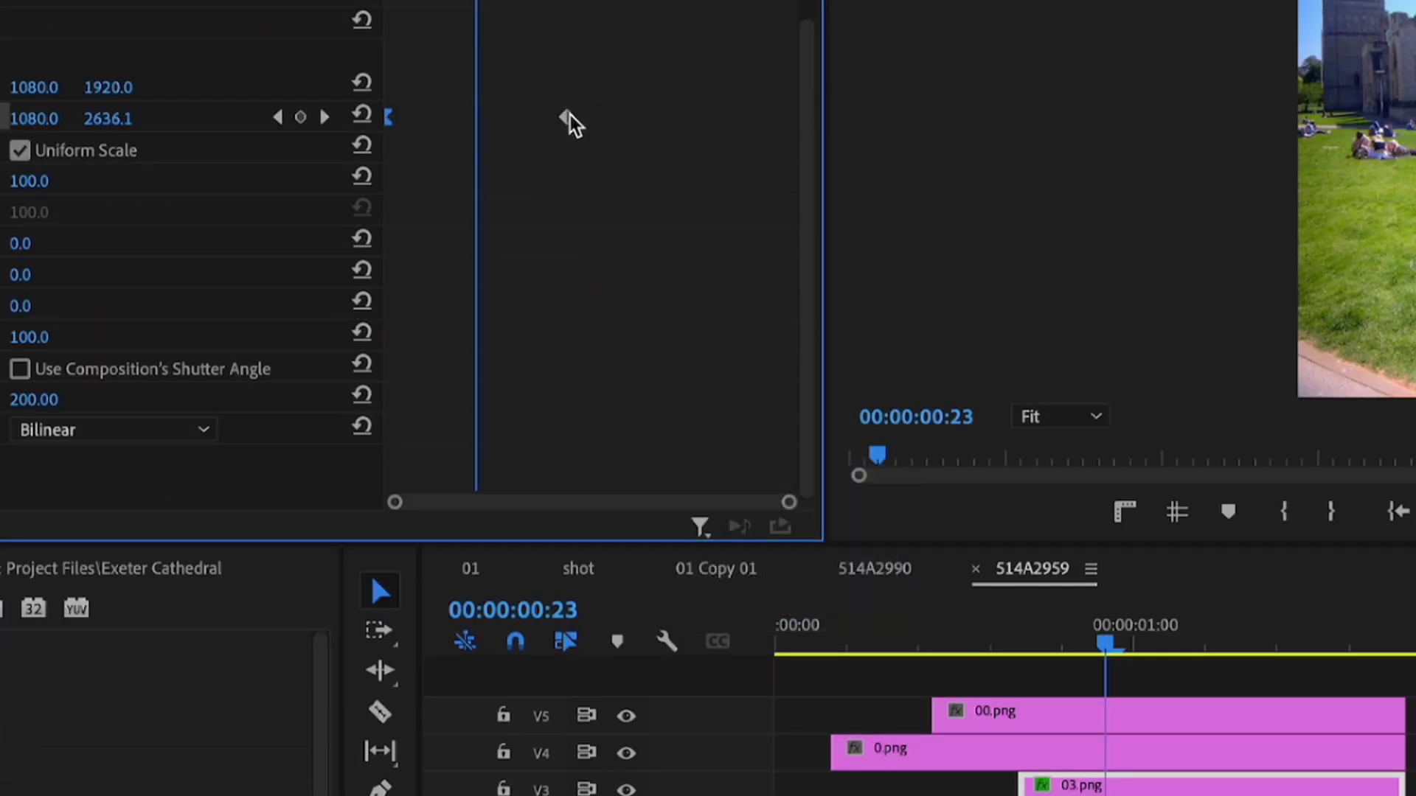
pyautogui.rightClick(567, 116)
pyautogui.moveTo(798, 392)
pyautogui.click(922, 572)
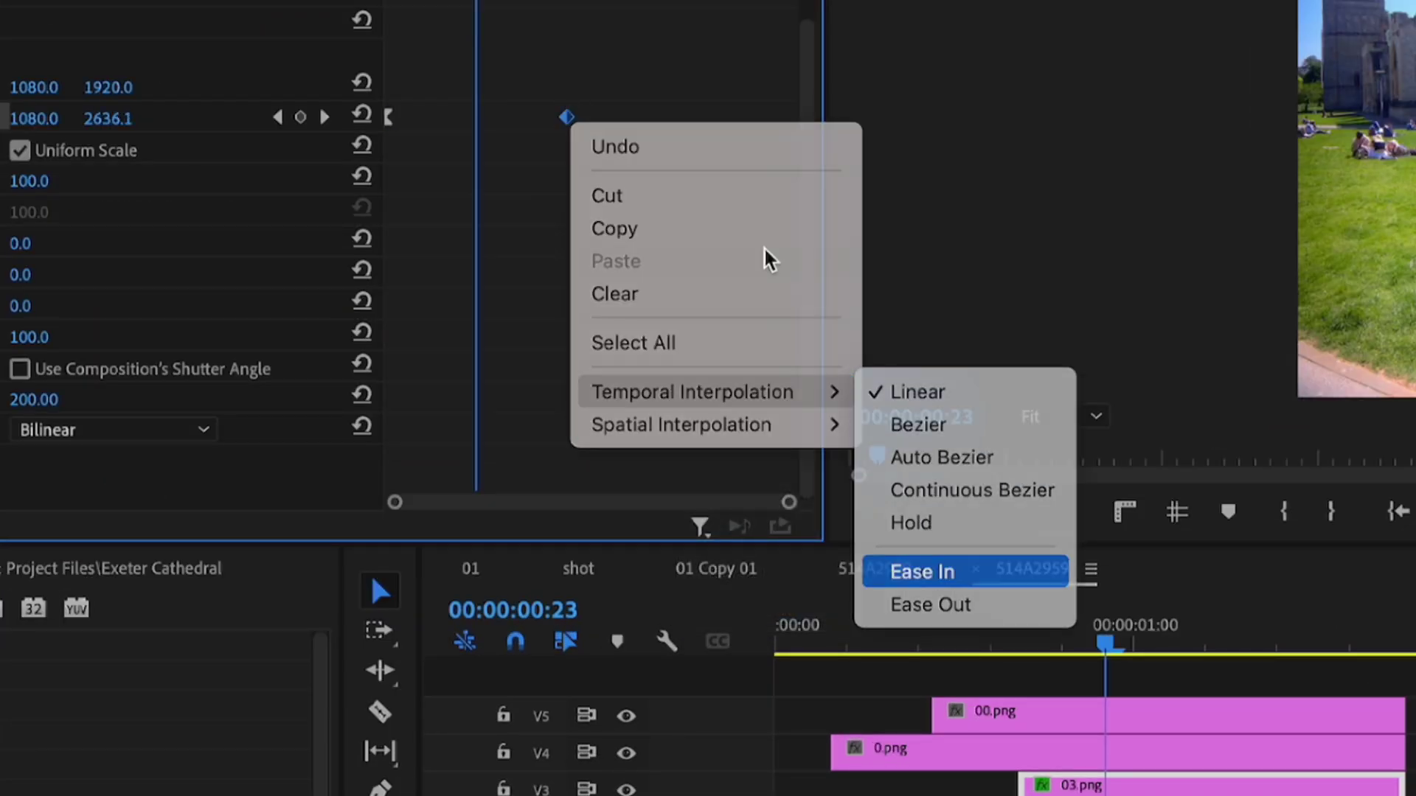
# Step: Play the cathedral sequence from the start to review the rising 03.png animation
pyautogui.click(939, 633)
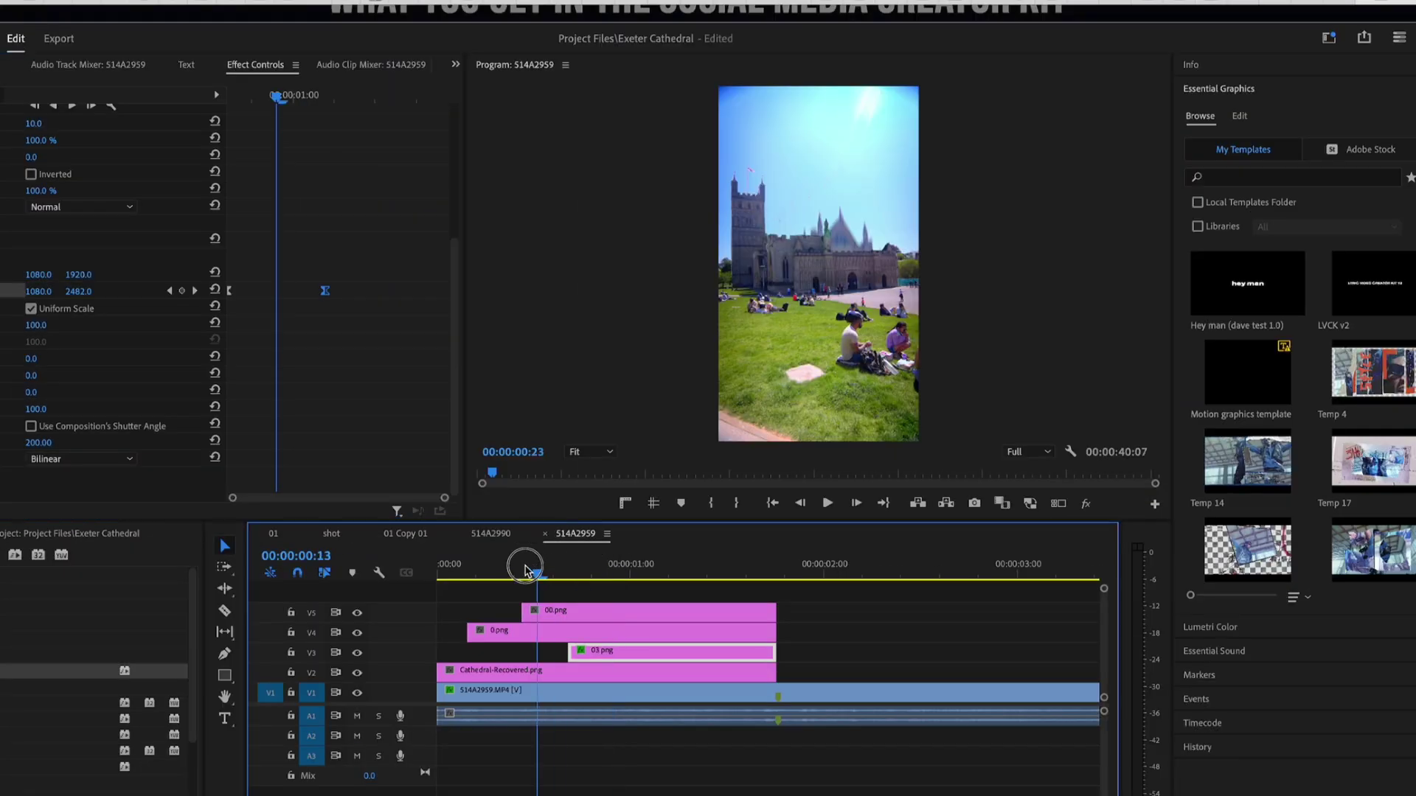
pyautogui.moveTo(525, 566); pyautogui.dragTo(593, 567)
pyautogui.press('Home')
pyautogui.press('space')
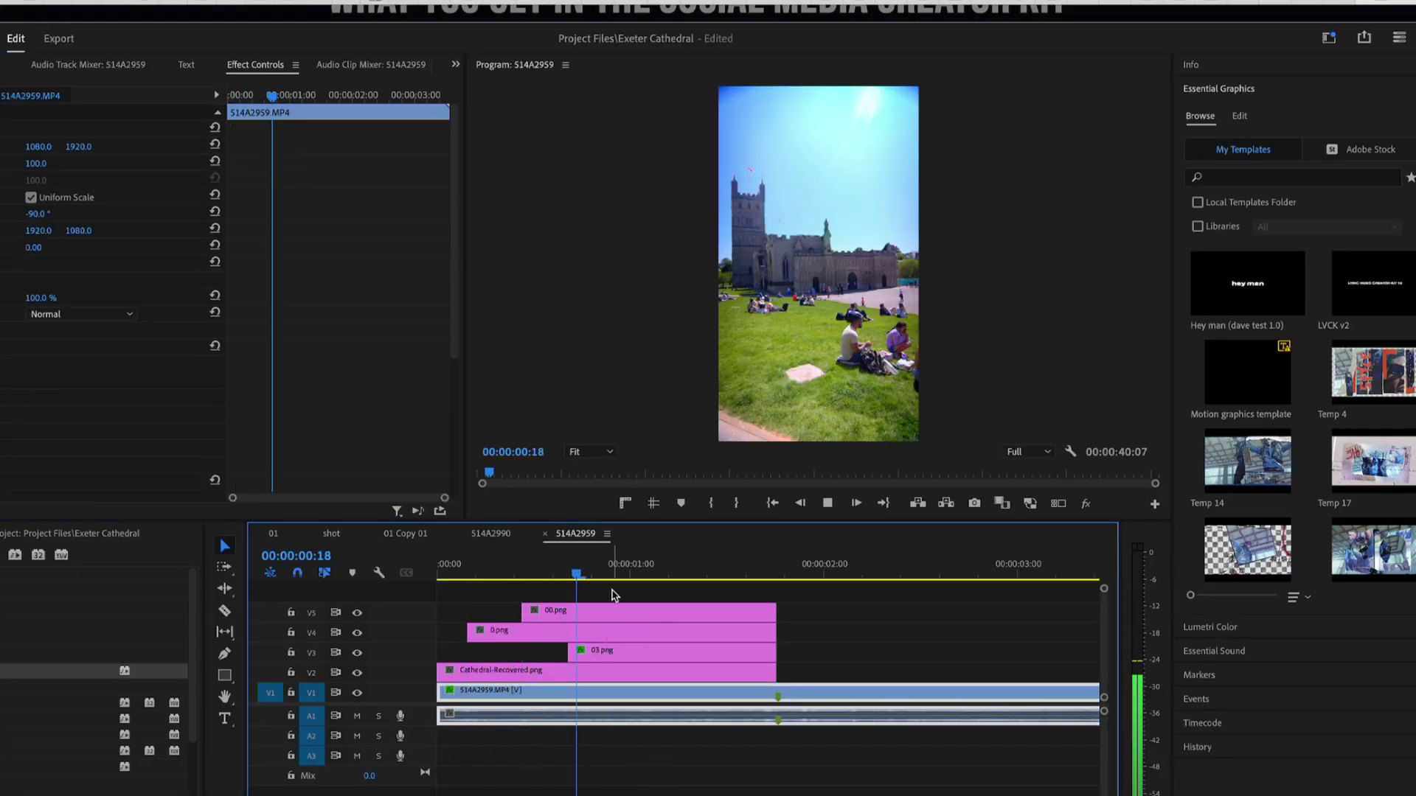
pyautogui.press('space')
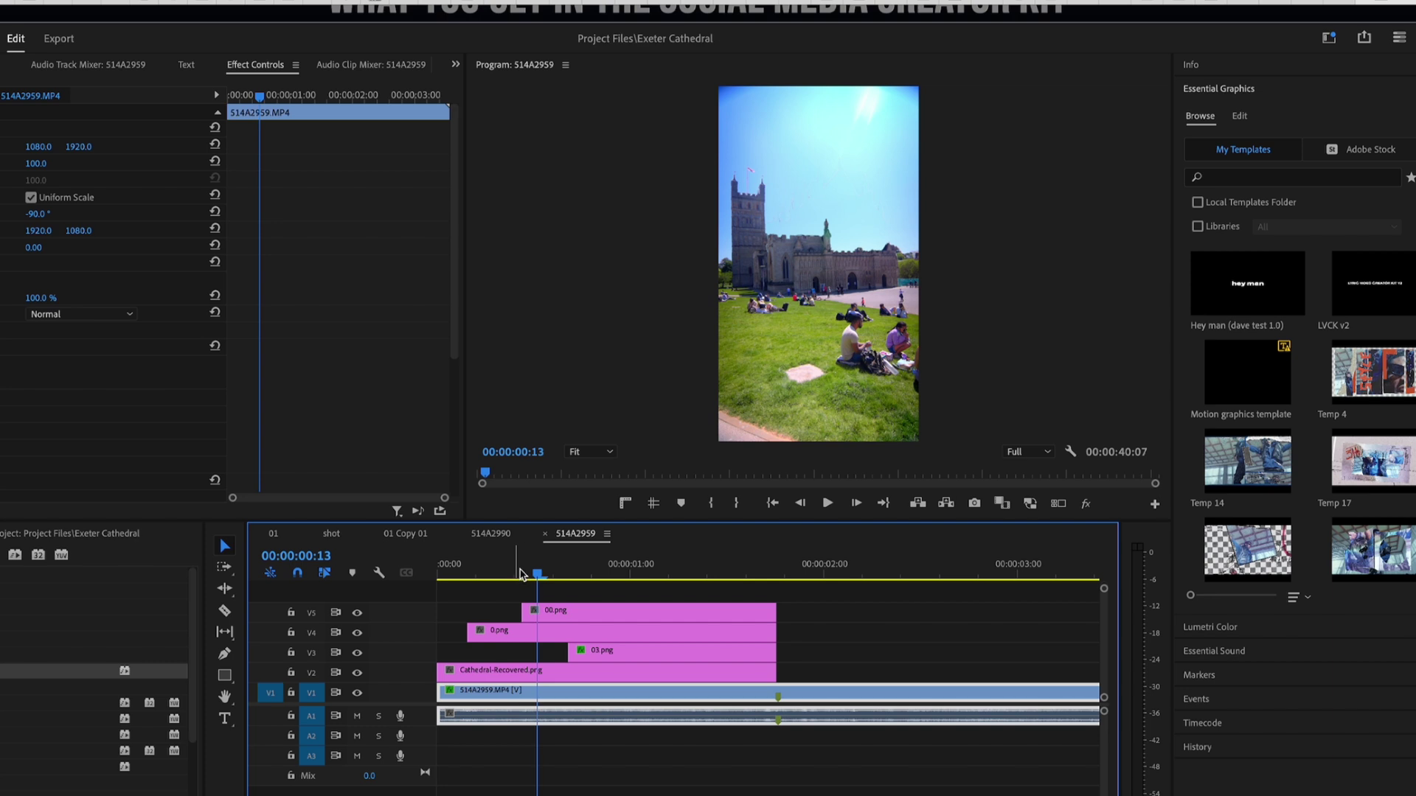
# Step: Clear the effects search, apply the SMCK_14 BLOCKY IN preset to the 0.png tower clip and scrub through the result
pyautogui.moveTo(522, 574); pyautogui.dragTo(474, 571)
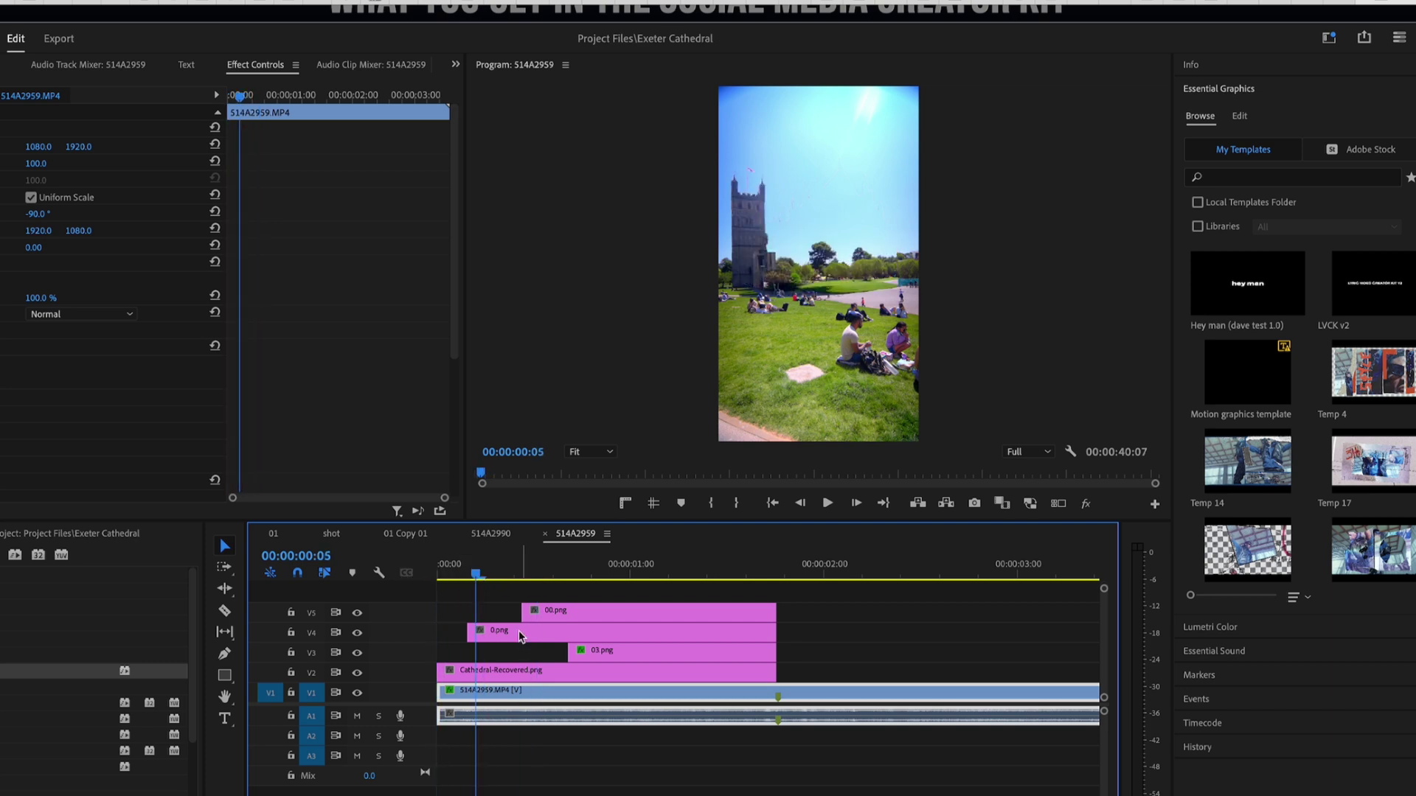
pyautogui.click(519, 632)
pyautogui.click(231, 352)
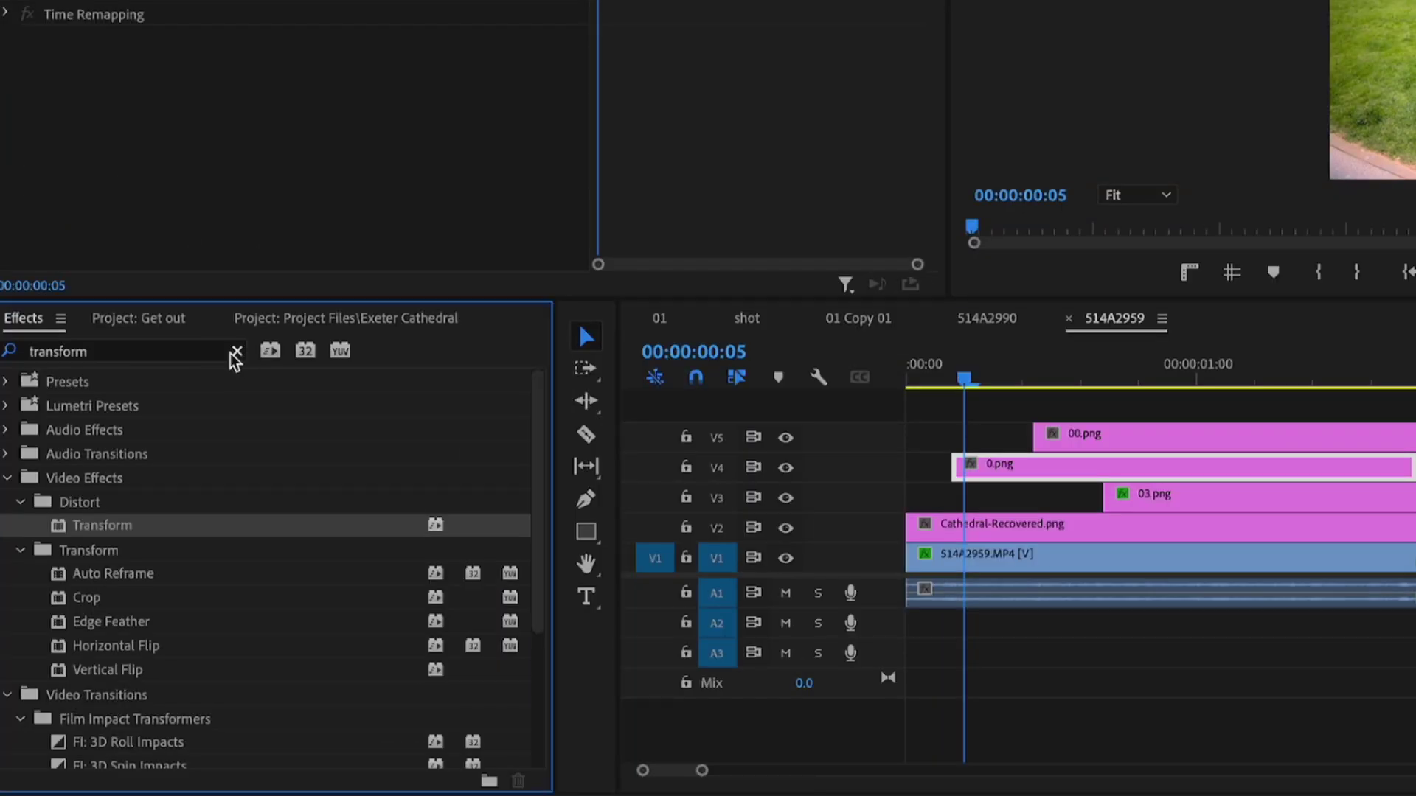
pyautogui.click(11, 382)
pyautogui.scroll(5, 199, 516)
pyautogui.moveTo(210, 562); pyautogui.dragTo(1010, 463)
pyautogui.moveTo(998, 377)
pyautogui.mouseDown()
pyautogui.moveTo(973, 370)
pyautogui.moveTo(1019, 374)
pyautogui.moveTo(881, 370)
pyautogui.moveTo(999, 379)
pyautogui.mouseUp()
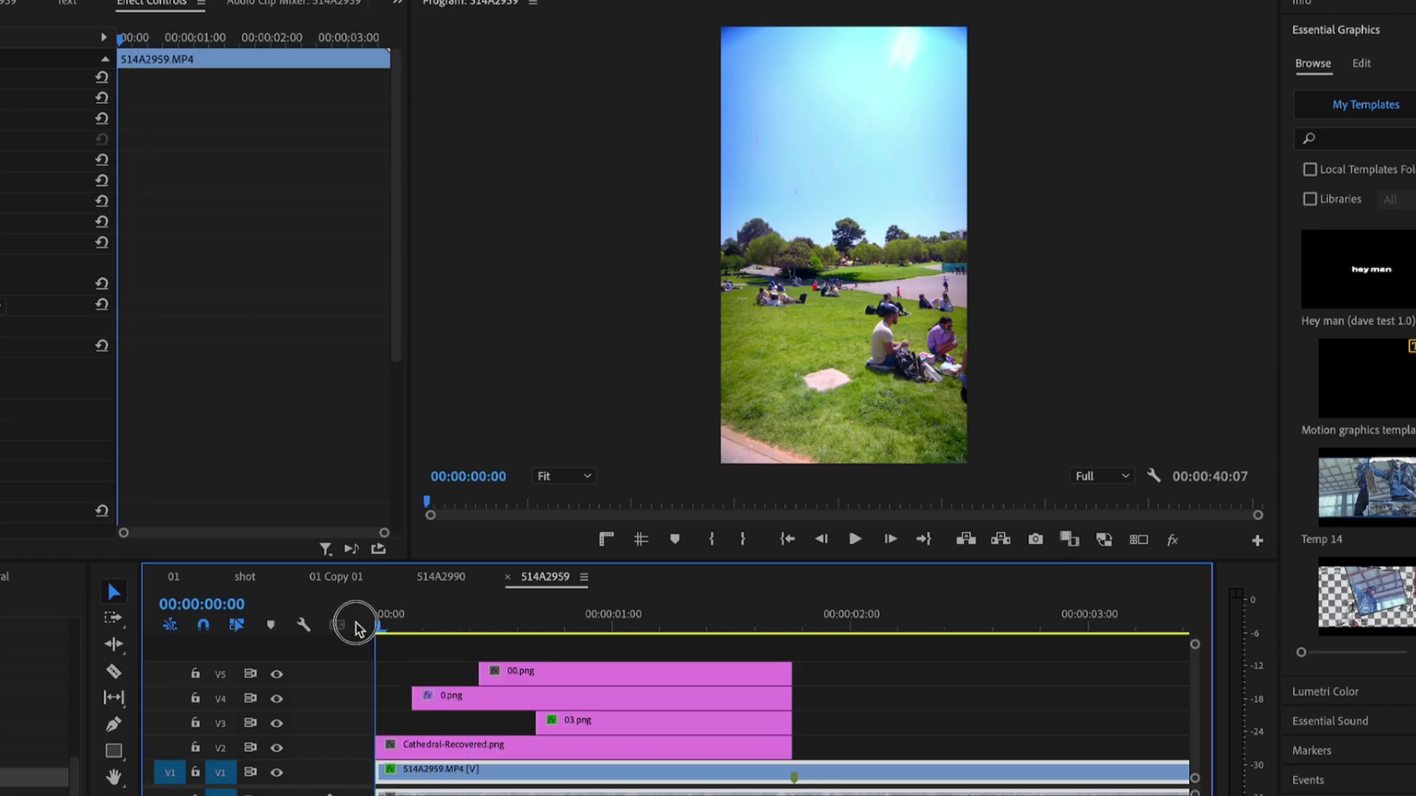
pyautogui.moveTo(452, 628); pyautogui.dragTo(525, 636)
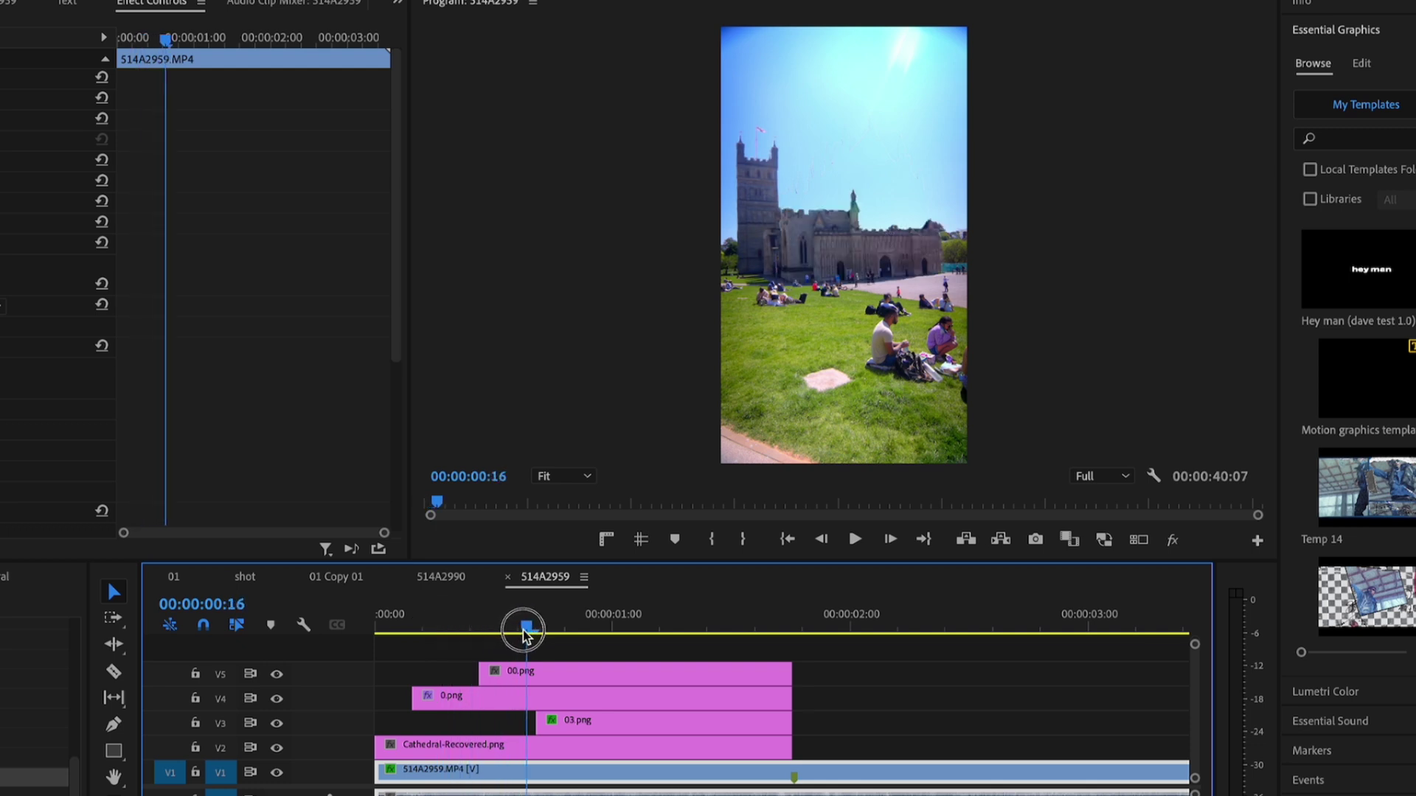
# Step: Apply an SMCK animation preset to the 00.png clip on track V5
pyautogui.click(550, 683)
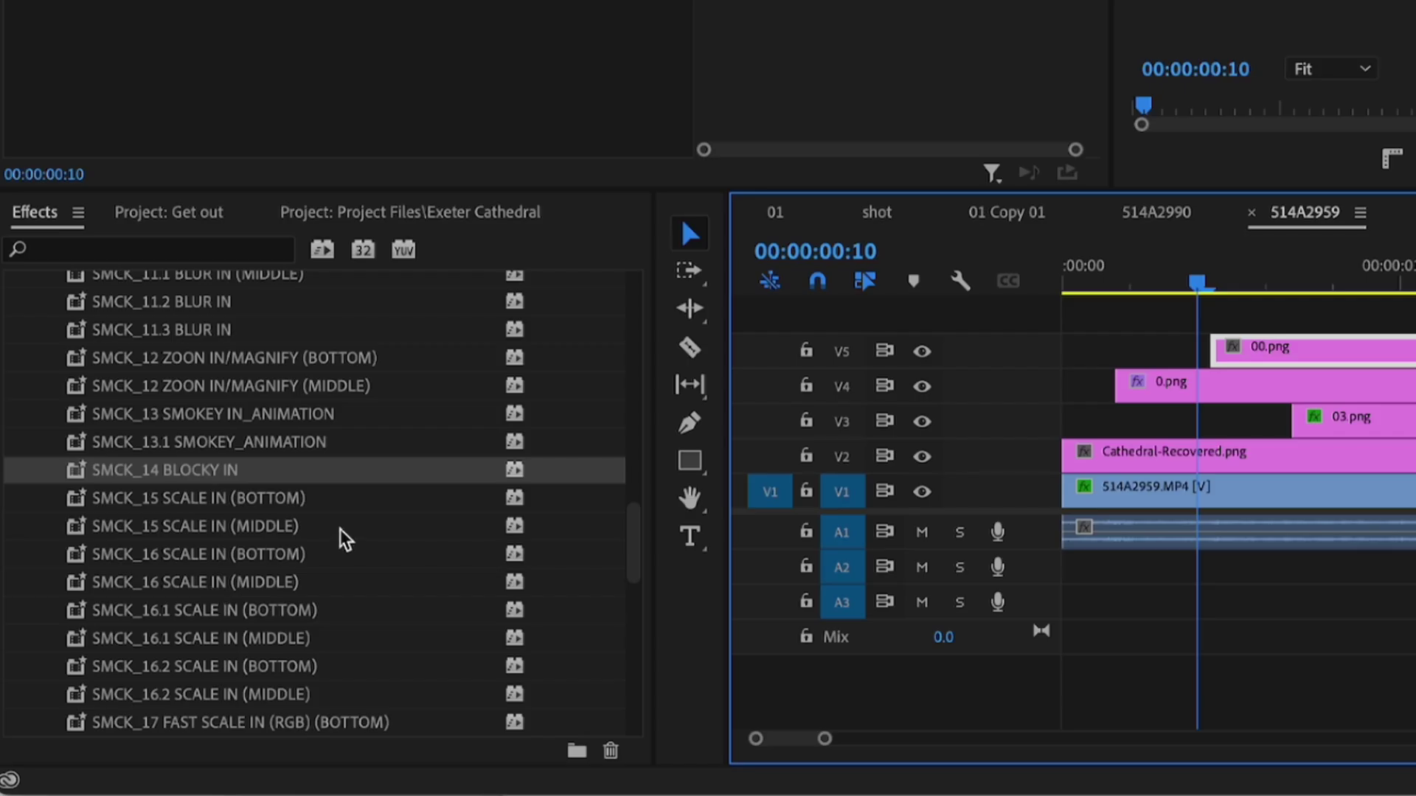
pyautogui.scroll(-1, 338, 532)
pyautogui.click(267, 538)
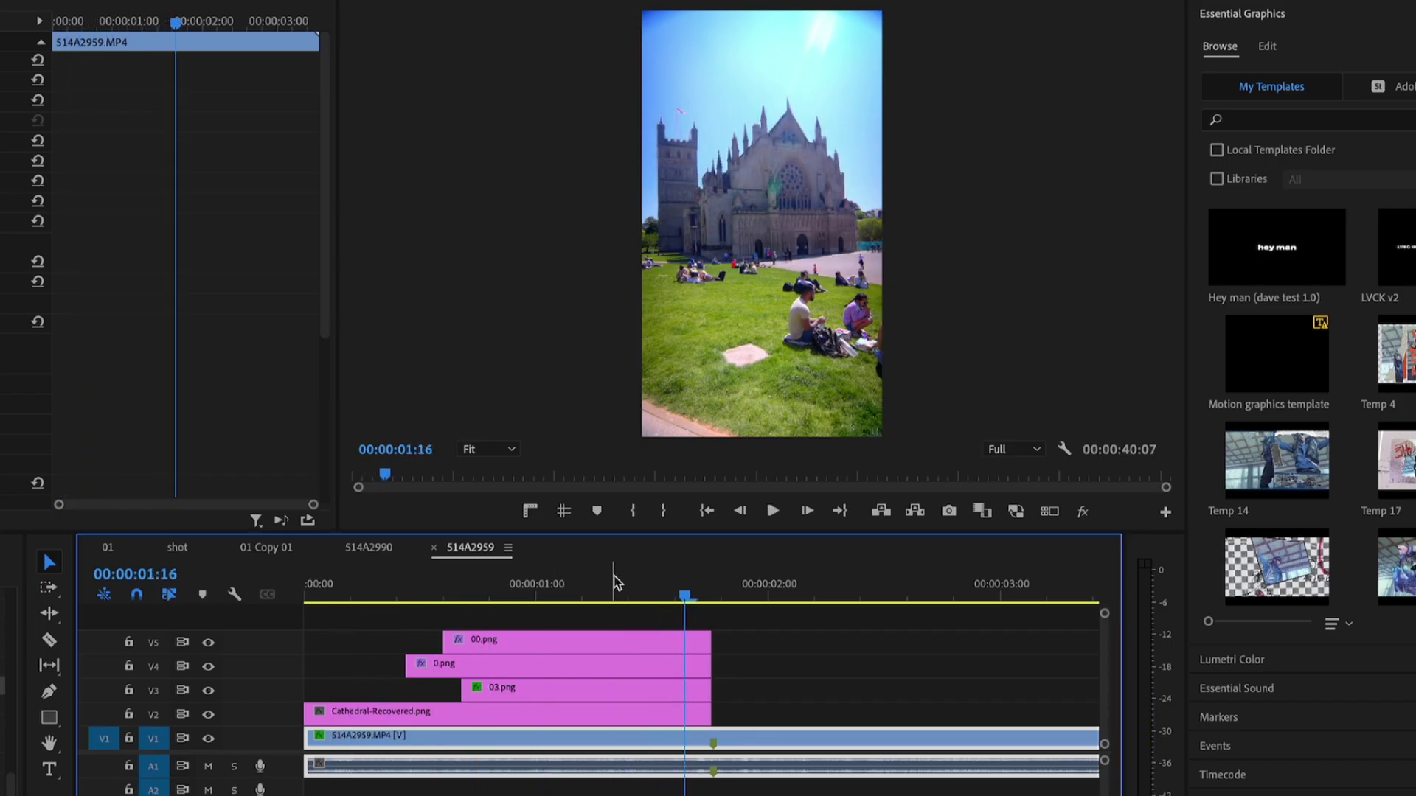
# Step: Return the cathedral sequence to its start, open the shot sequence and place the playhead at 00;00;01;00
pyautogui.moveTo(615, 586); pyautogui.dragTo(309, 595)
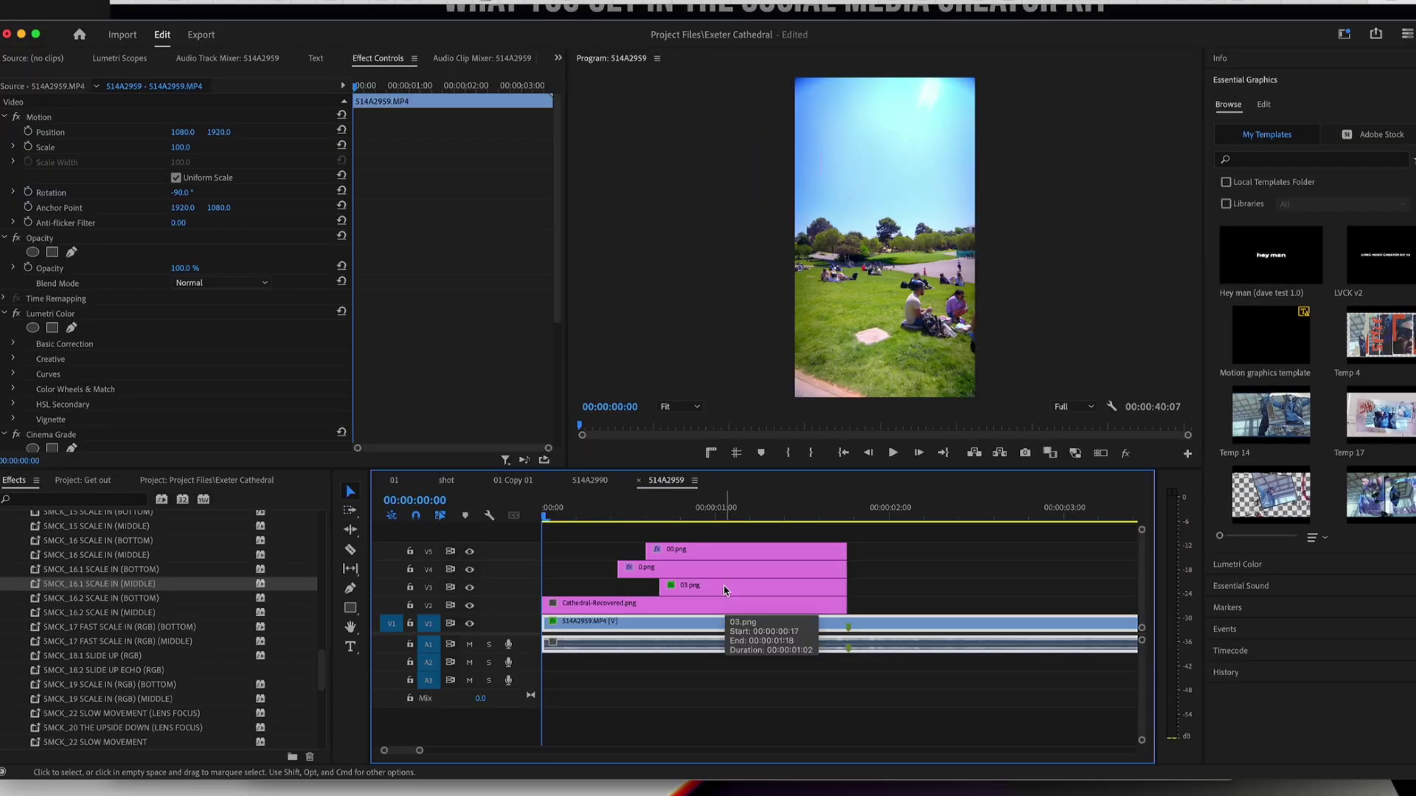
pyautogui.click(590, 481)
pyautogui.click(514, 482)
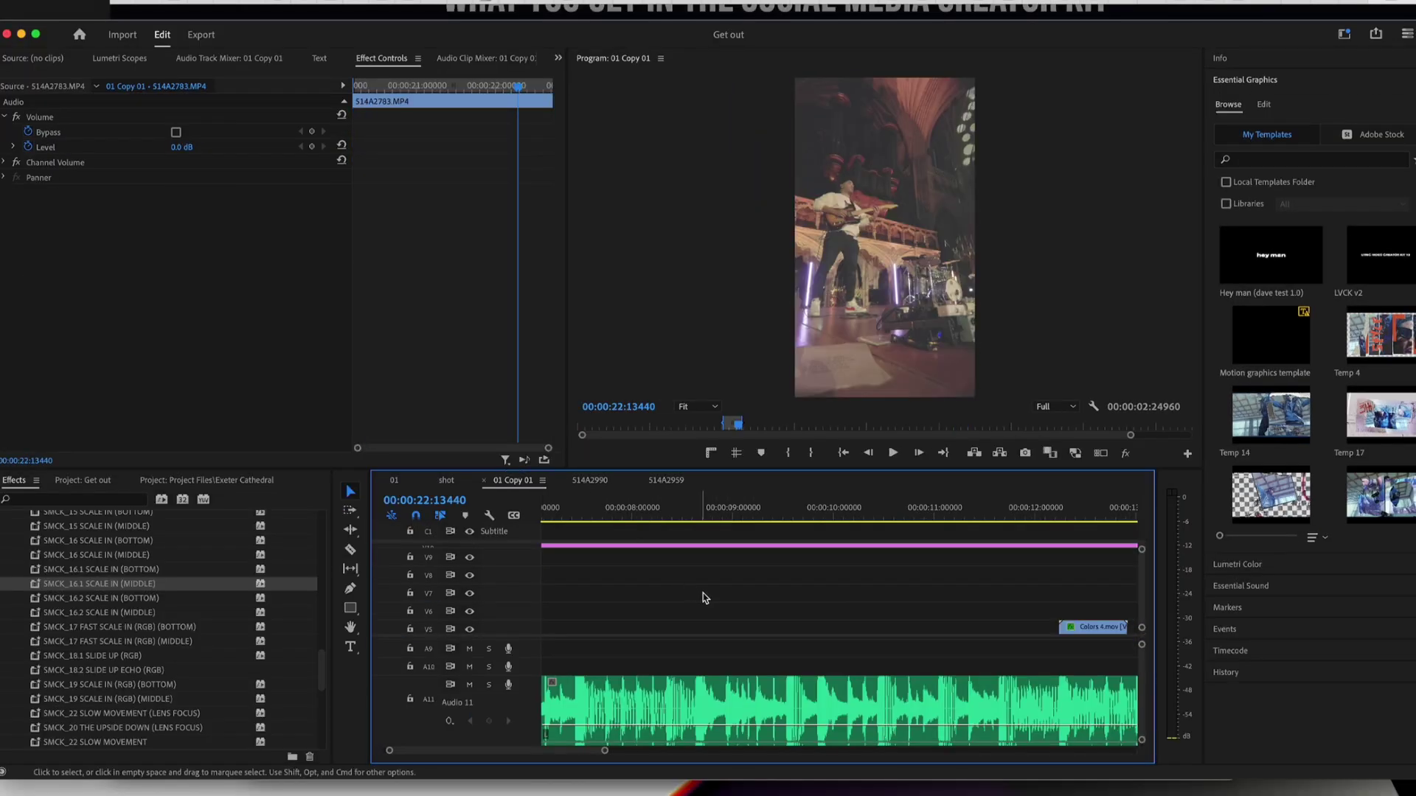
pyautogui.click(447, 481)
pyautogui.scroll(1, 607, 586)
pyautogui.scroll(2, 609, 588)
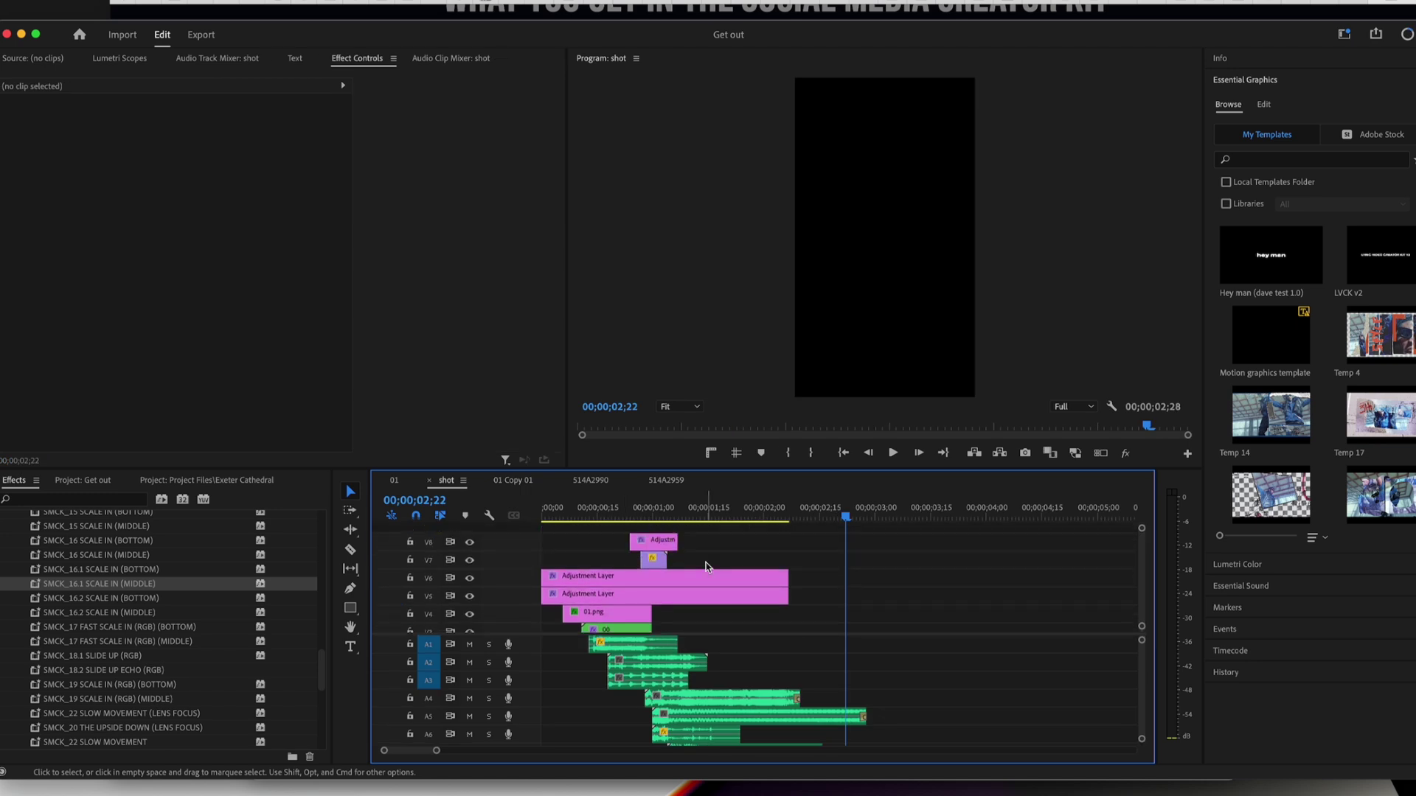
pyautogui.click(653, 518)
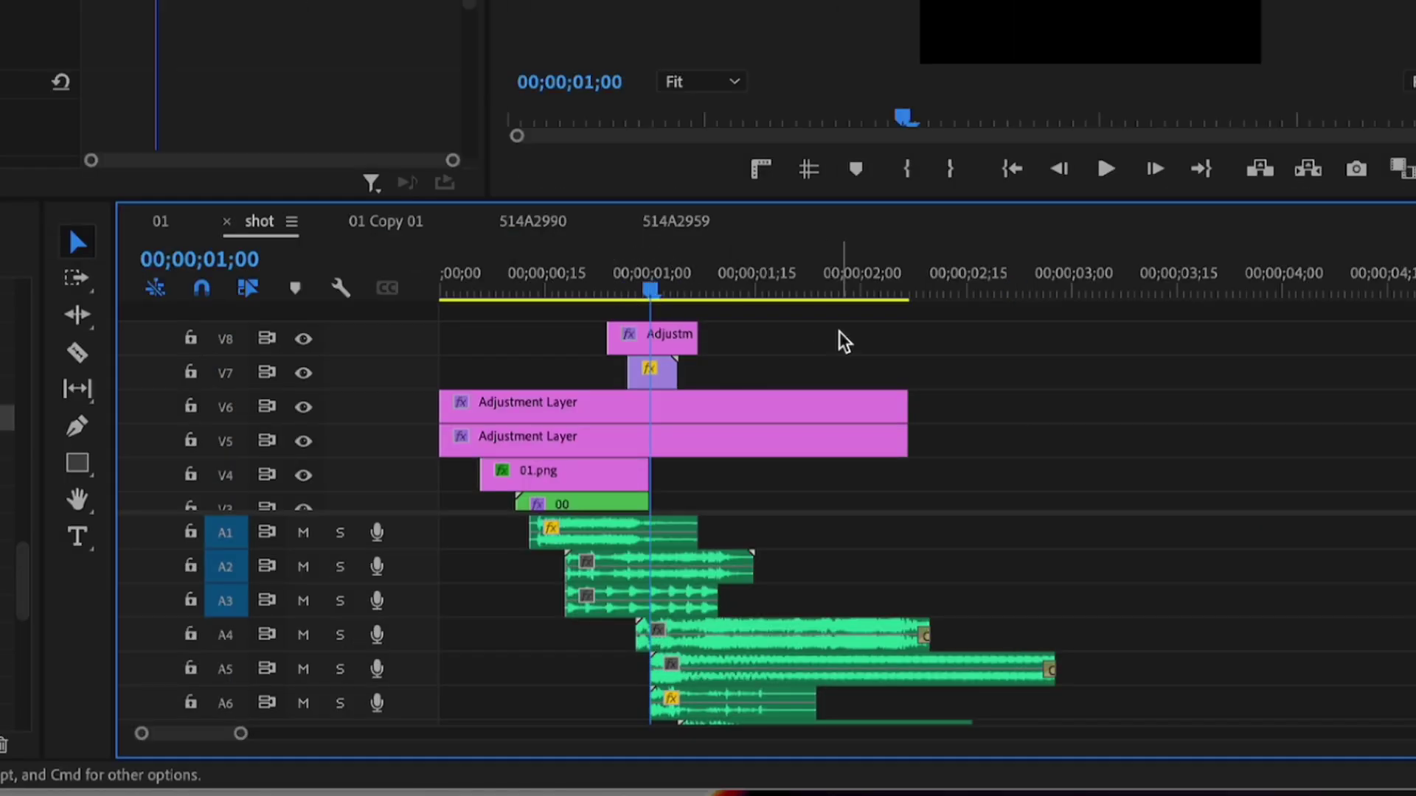
pyautogui.moveTo(846, 325); pyautogui.dragTo(472, 270)
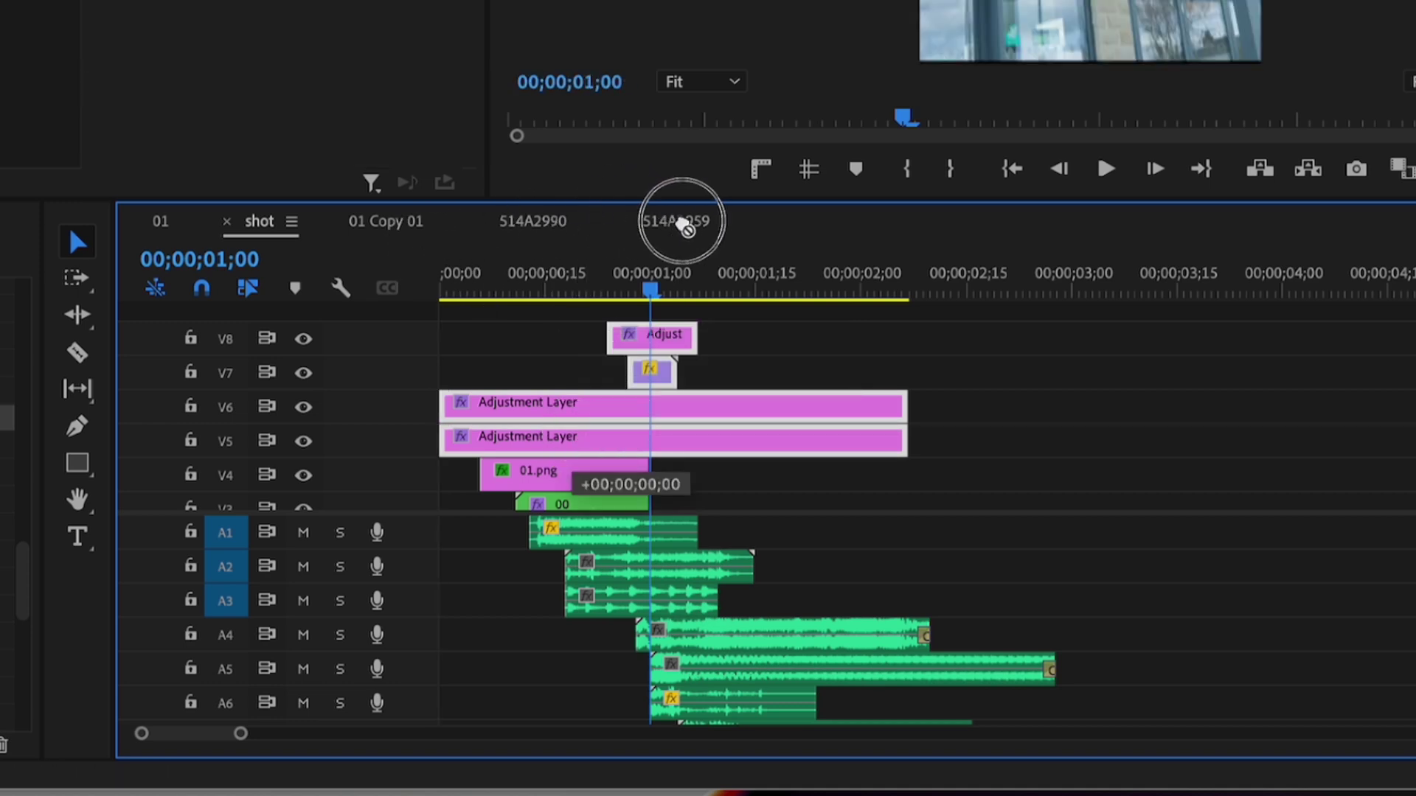
pyautogui.moveTo(684, 228); pyautogui.dragTo(684, 228)
pyautogui.moveTo(449, 228); pyautogui.dragTo(680, 236)
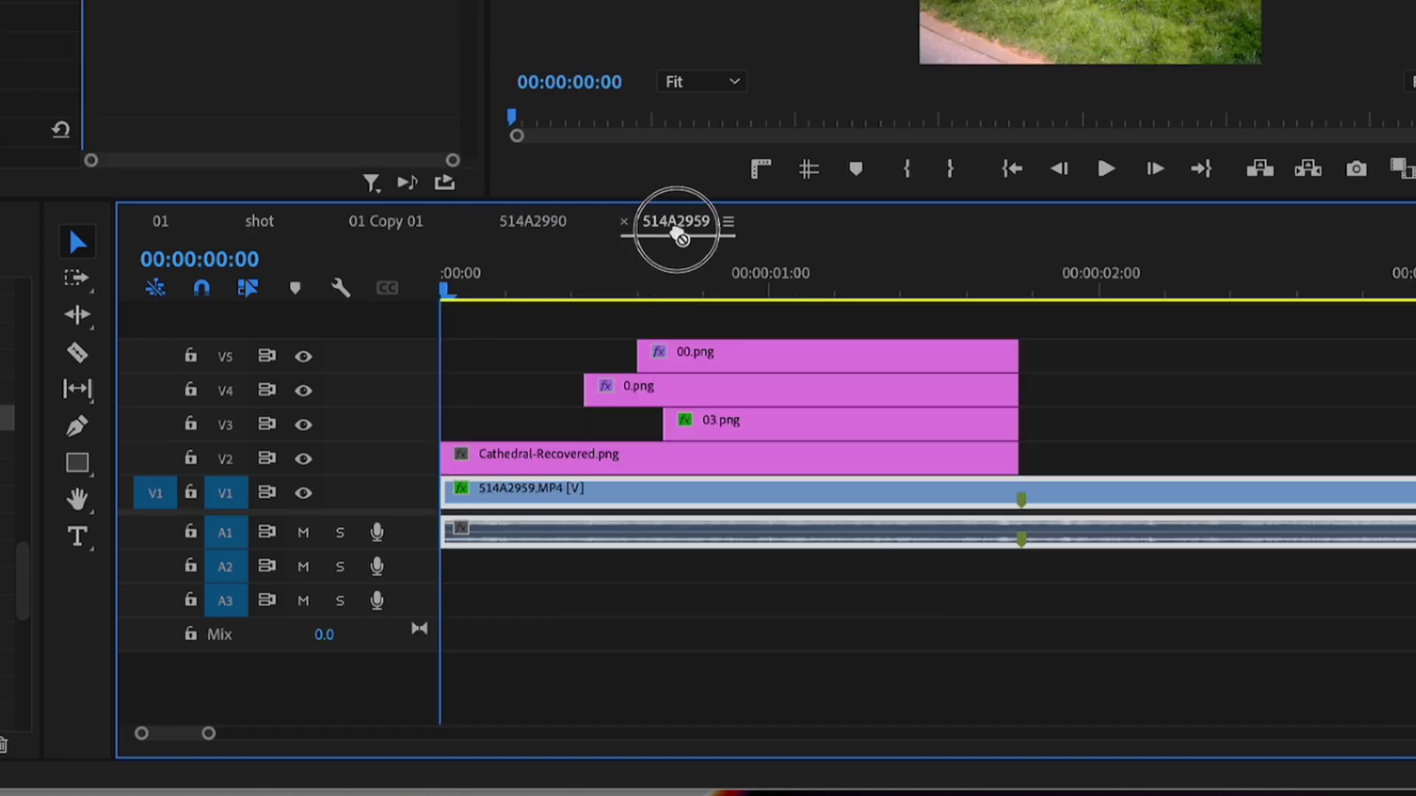
pyautogui.click(392, 221)
pyautogui.click(261, 223)
# Step: Add clip markers at 00;00;01;00 to the V8, V6 and V5 adjustment layers and the 16mmBurn clip
pyautogui.moveTo(619, 289); pyautogui.dragTo(629, 290)
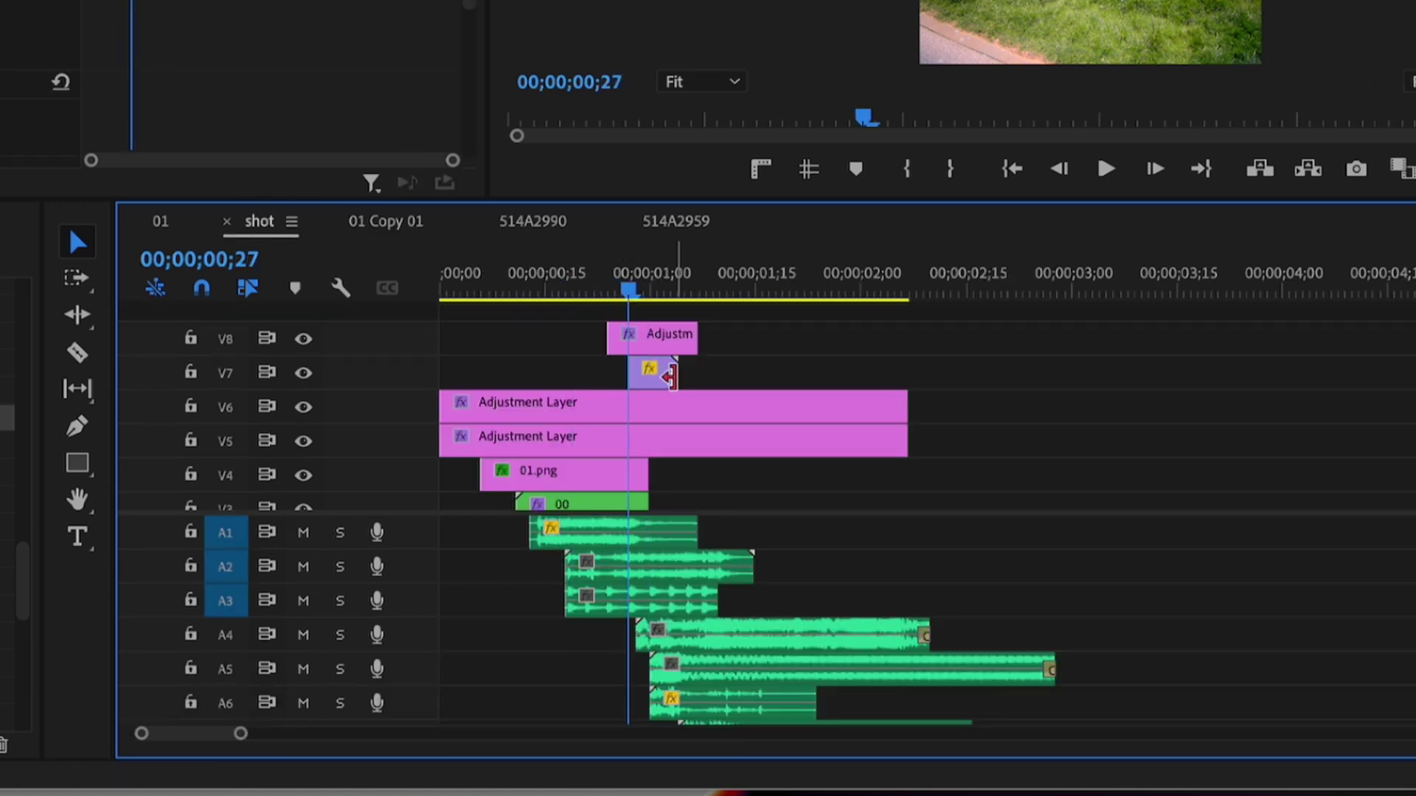
pyautogui.moveTo(669, 378); pyautogui.dragTo(658, 422)
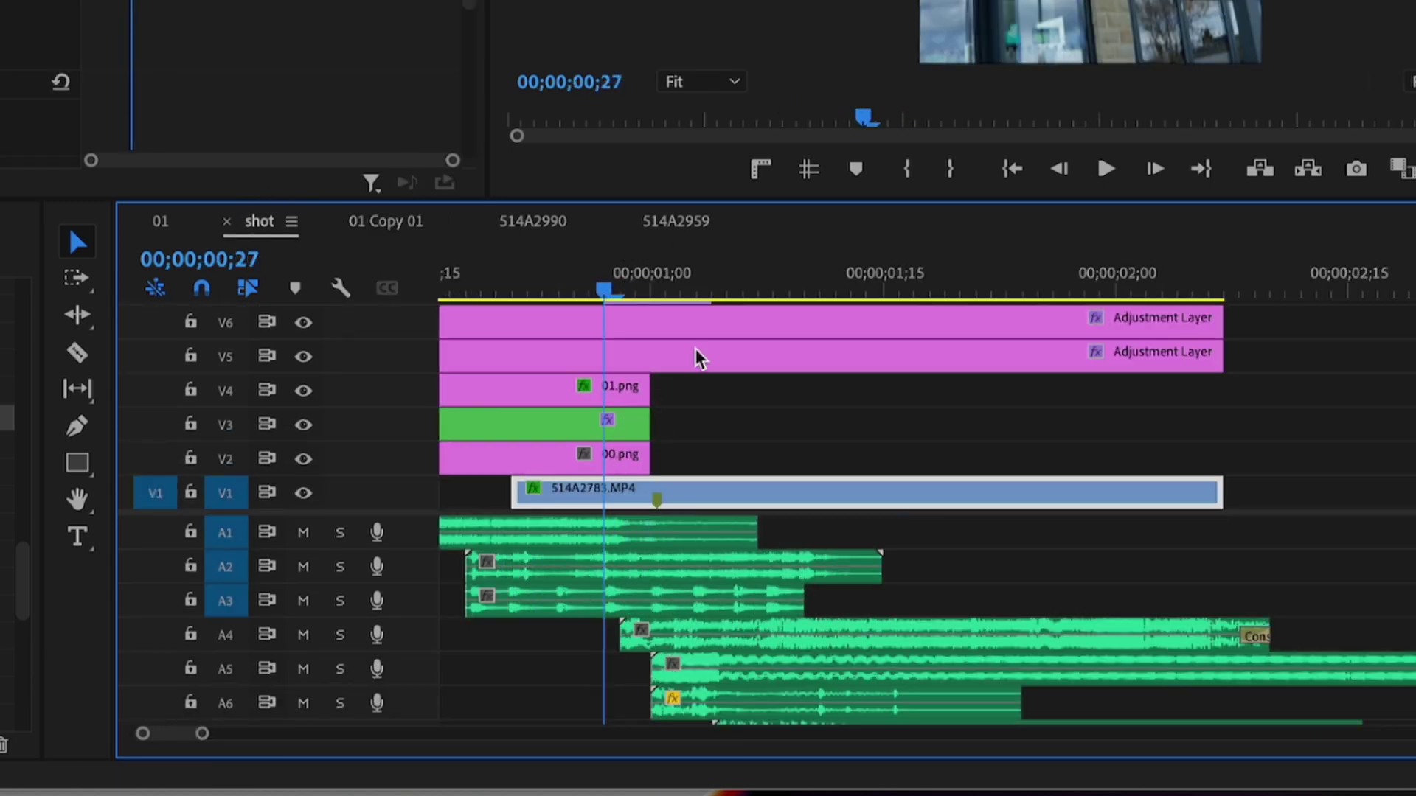
pyautogui.click(653, 284)
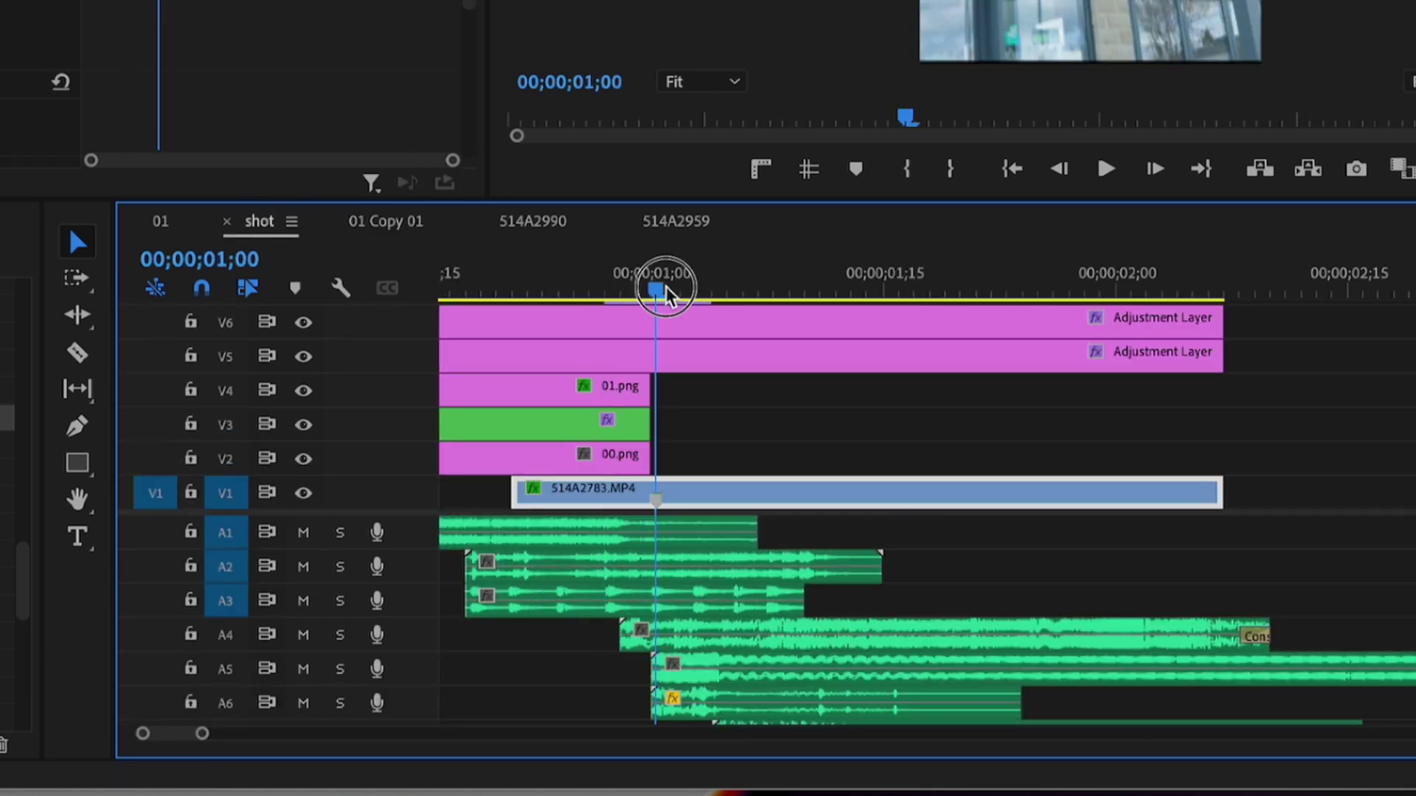
pyautogui.scroll(3, 670, 384)
pyautogui.click(674, 339)
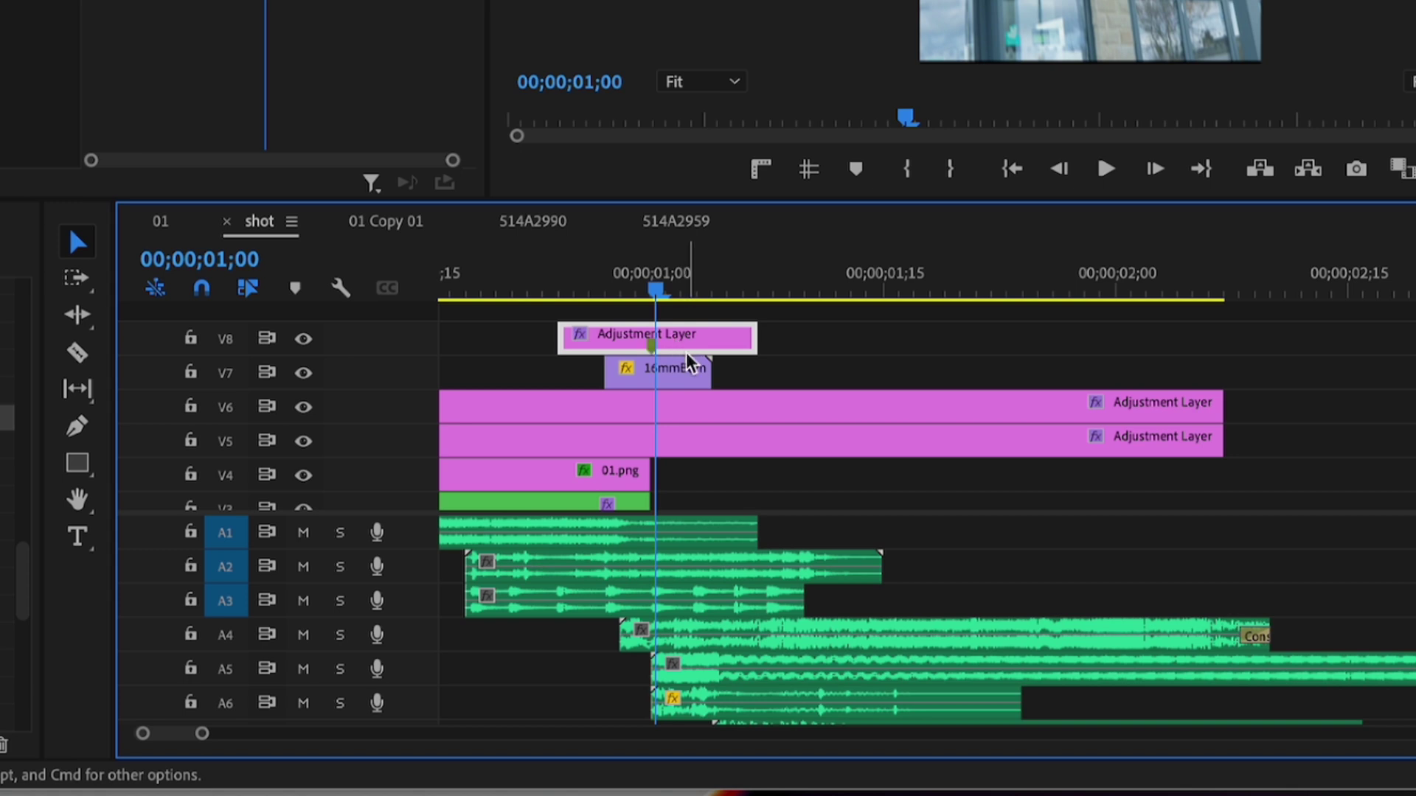
pyautogui.click(676, 365)
pyautogui.click(674, 405)
pyautogui.click(678, 435)
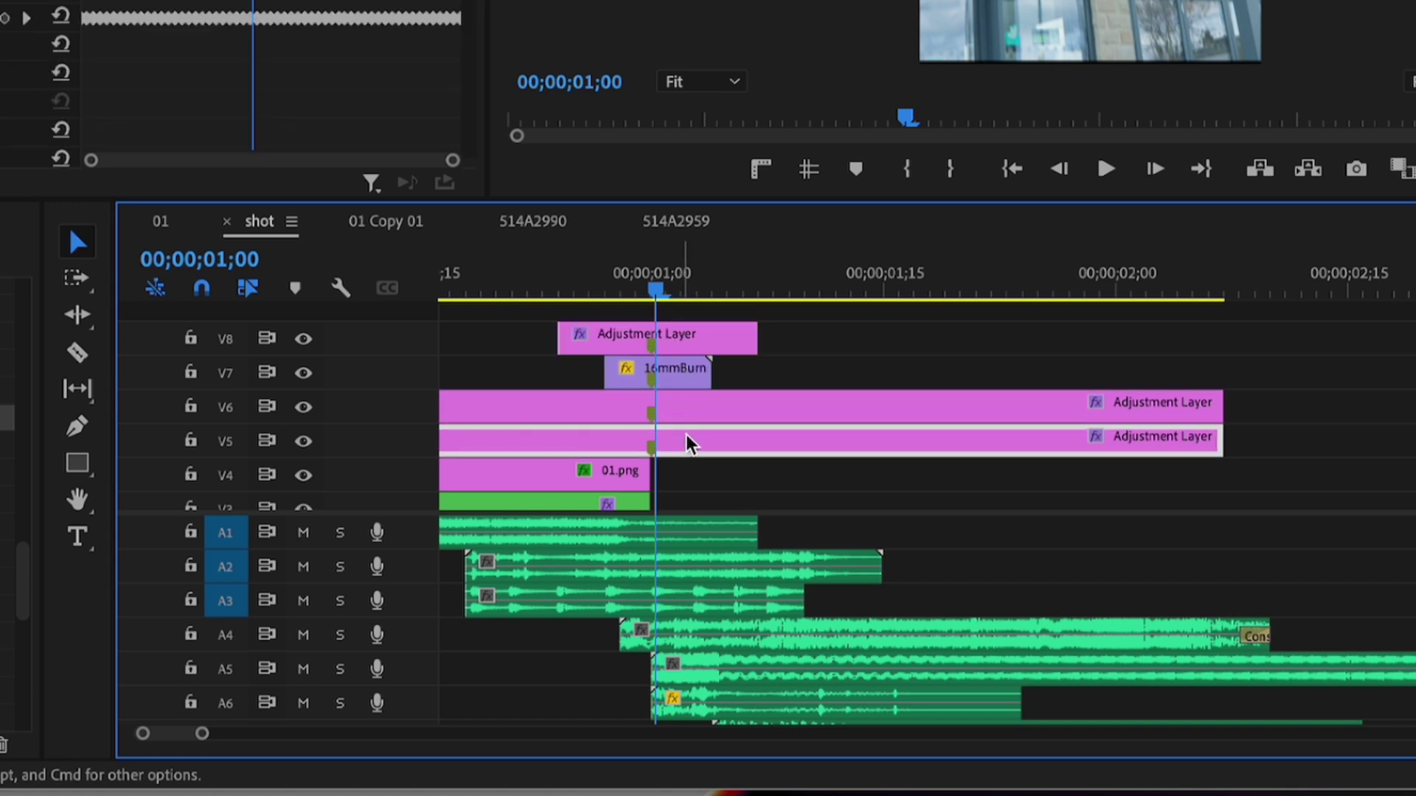
# Step: Copy the marked layers into the 514A2959 sequence above 00.png, aligned with the footage marker, and extend both long adjustment layers back to the start
pyautogui.moveTo(829, 348)
pyautogui.mouseDown()
pyautogui.moveTo(825, 368)
pyautogui.moveTo(701, 433)
pyautogui.moveTo(689, 221)
pyautogui.moveTo(995, 341)
pyautogui.moveTo(1264, 338)
pyautogui.moveTo(970, 304)
pyautogui.mouseUp()
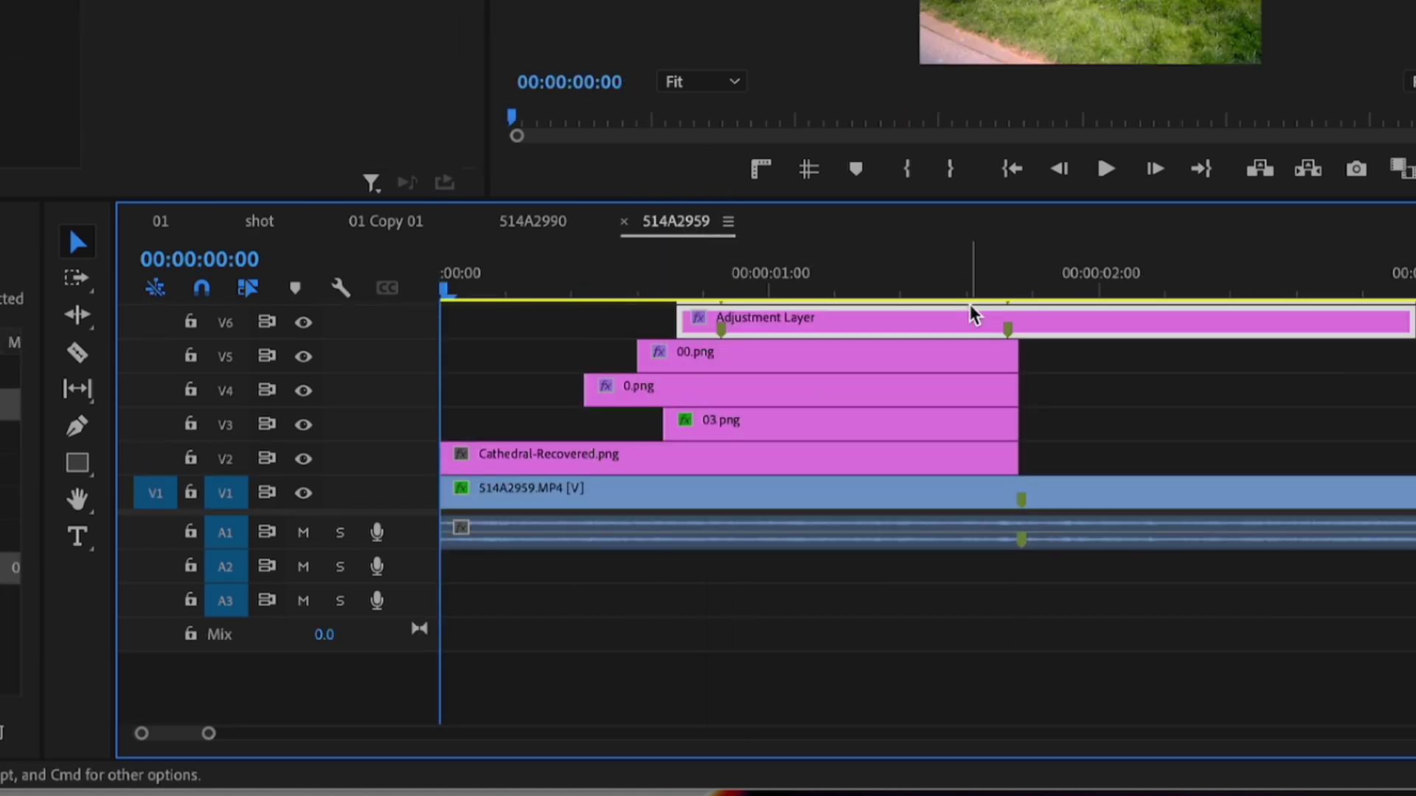
pyautogui.moveTo(518, 510); pyautogui.dragTo(325, 512)
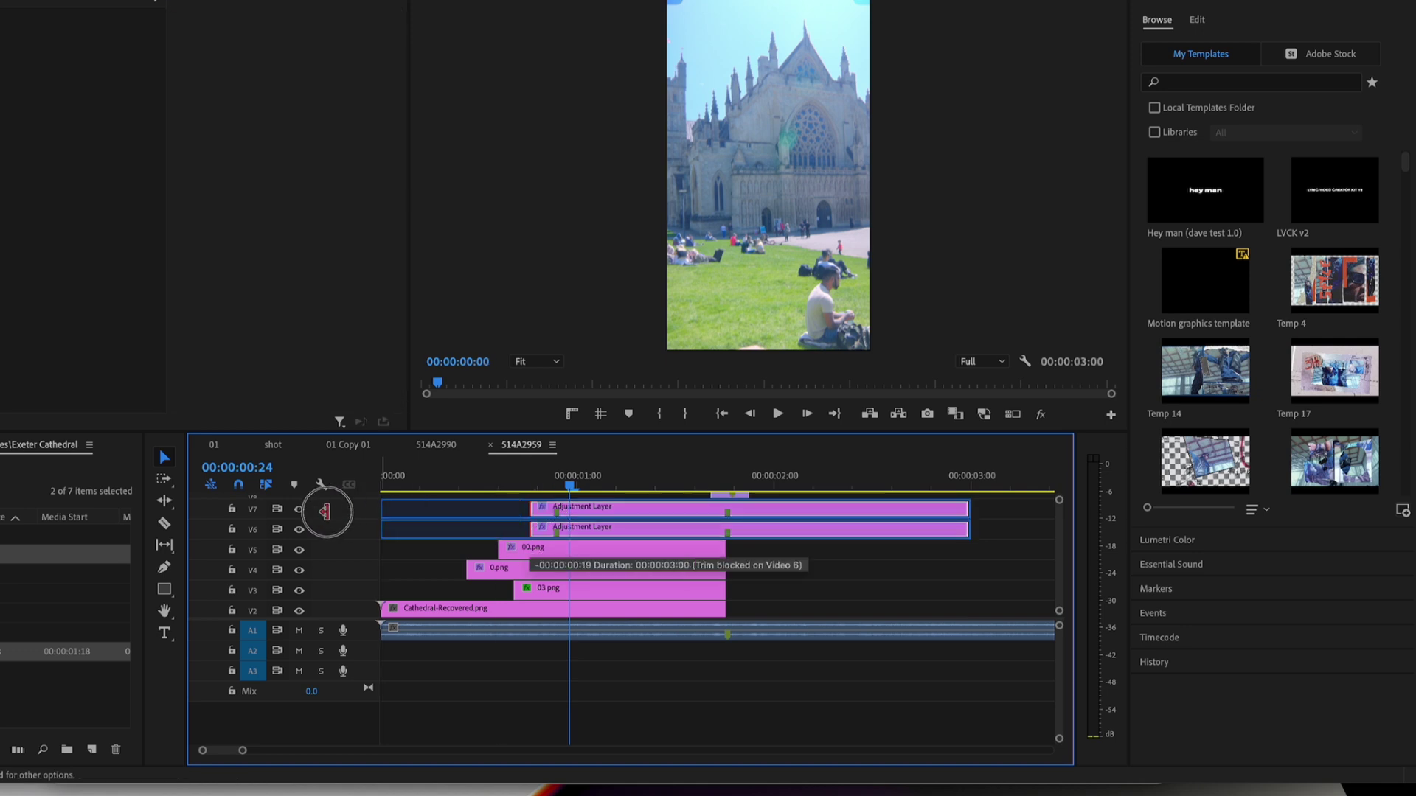
pyautogui.moveTo(325, 511); pyautogui.dragTo(325, 511)
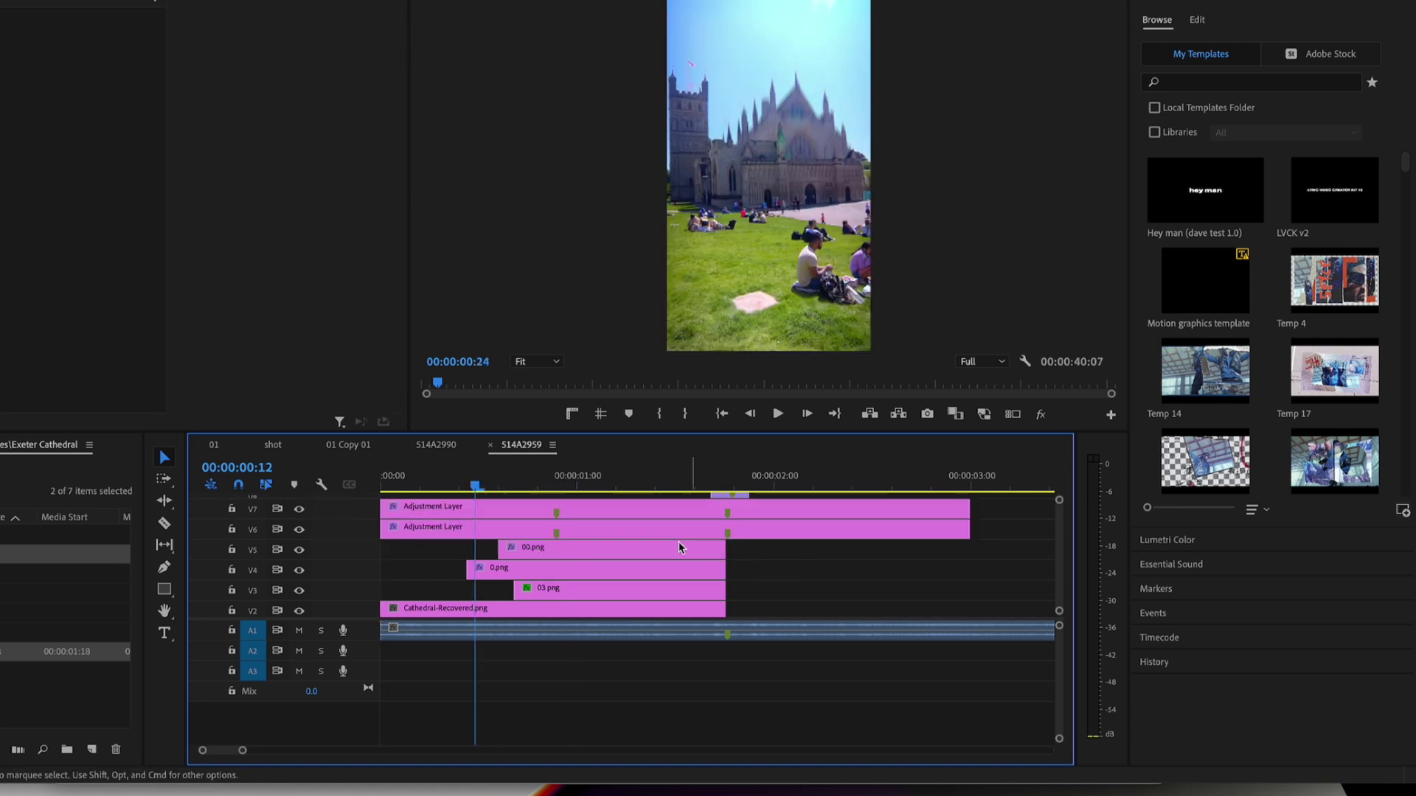
# Step: Check the Transform keyframes on the two long adjustment layers and play back the cathedral sequence
pyautogui.click(663, 531)
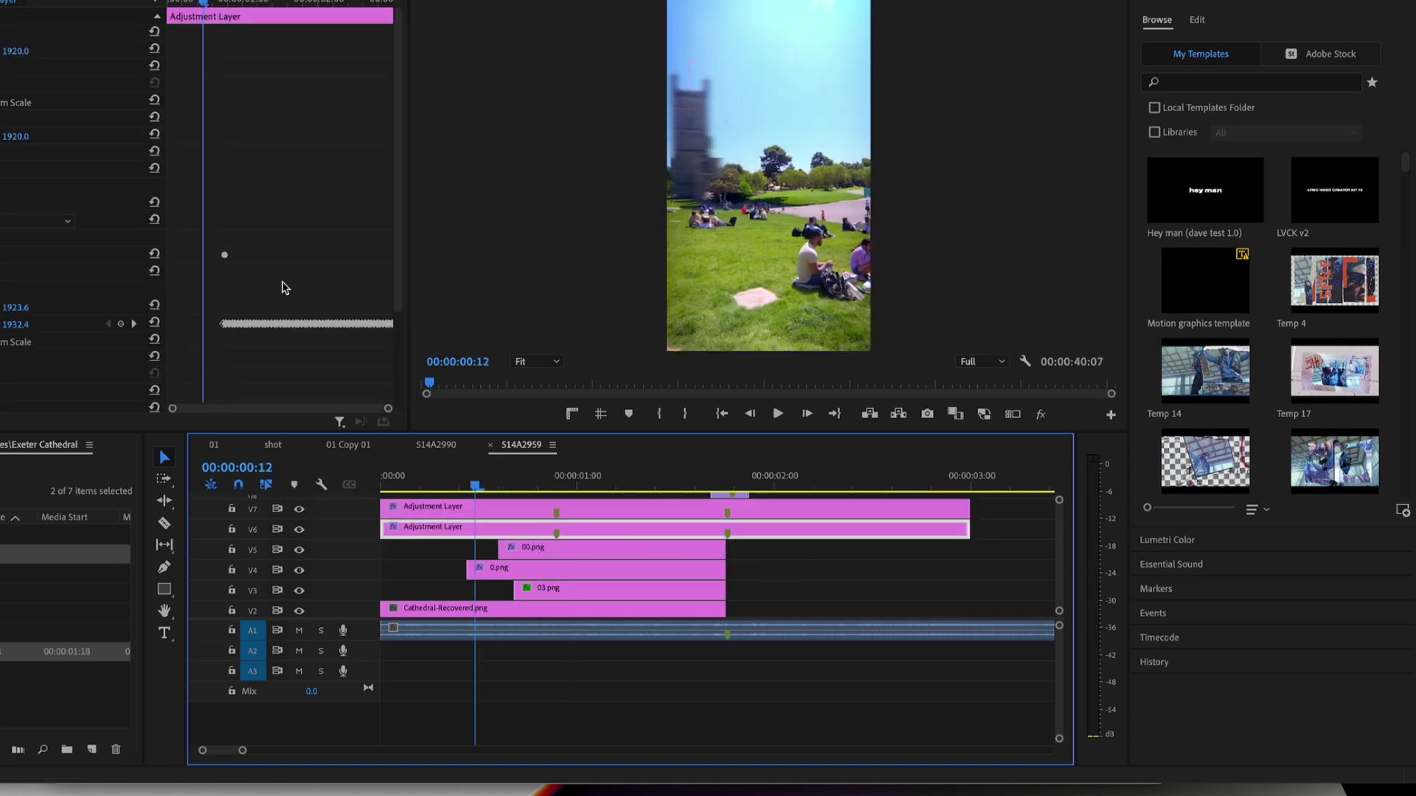
pyautogui.scroll(-1, 205, 232)
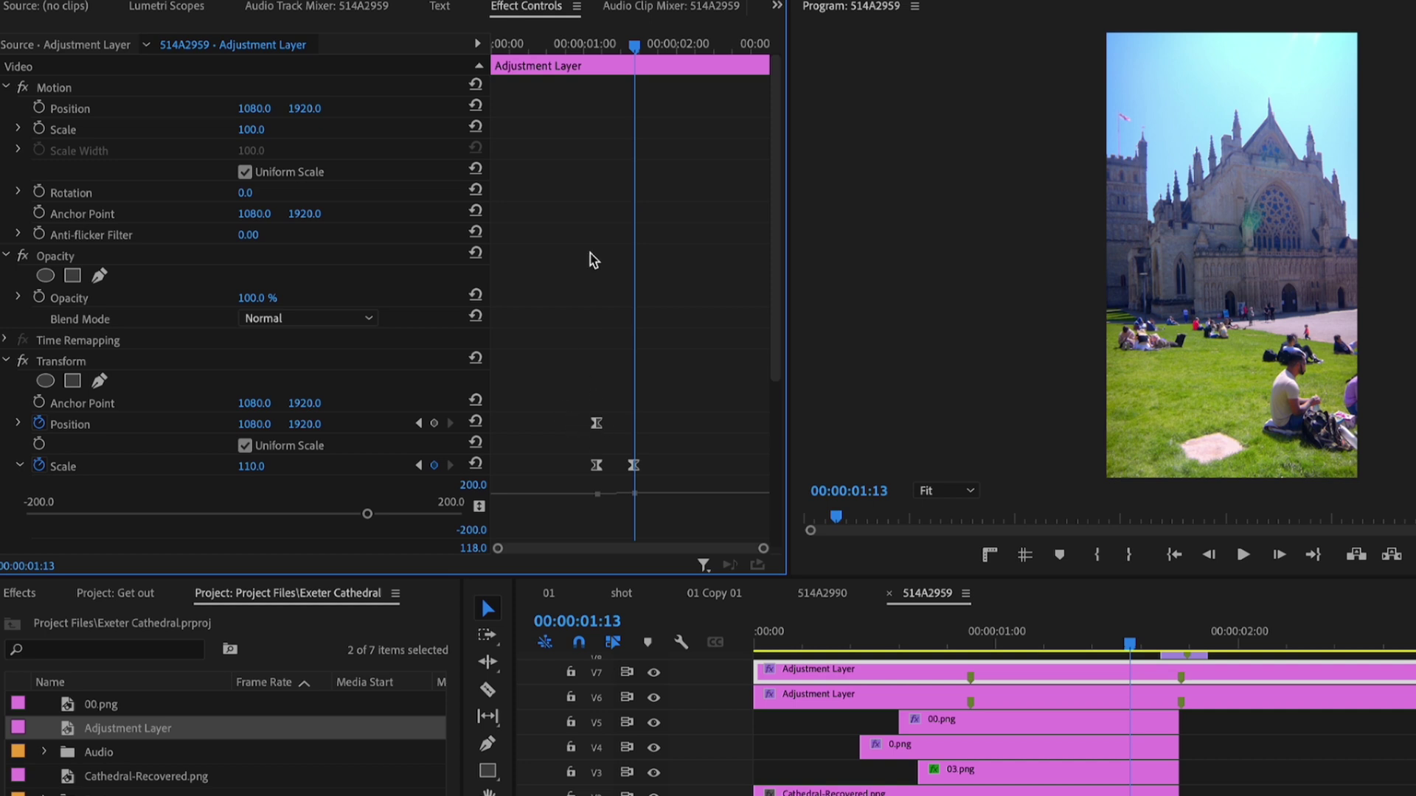
pyautogui.press('space')
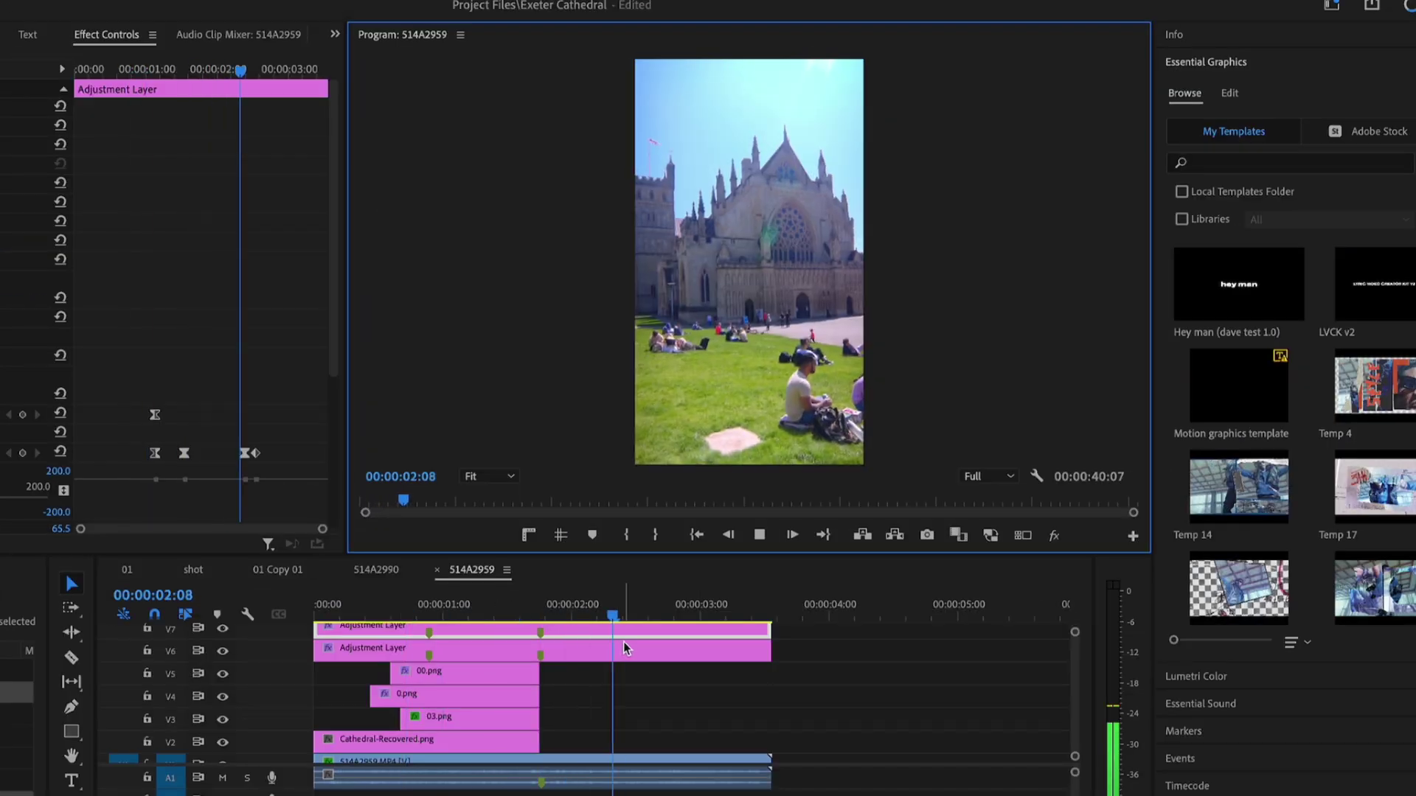
pyautogui.scroll(-1, 634, 667)
# Step: In the shot sequence, add a marker at 00;00;01;00 to the A1 audio clip and select all the sound-effect clips
pyautogui.click(278, 569)
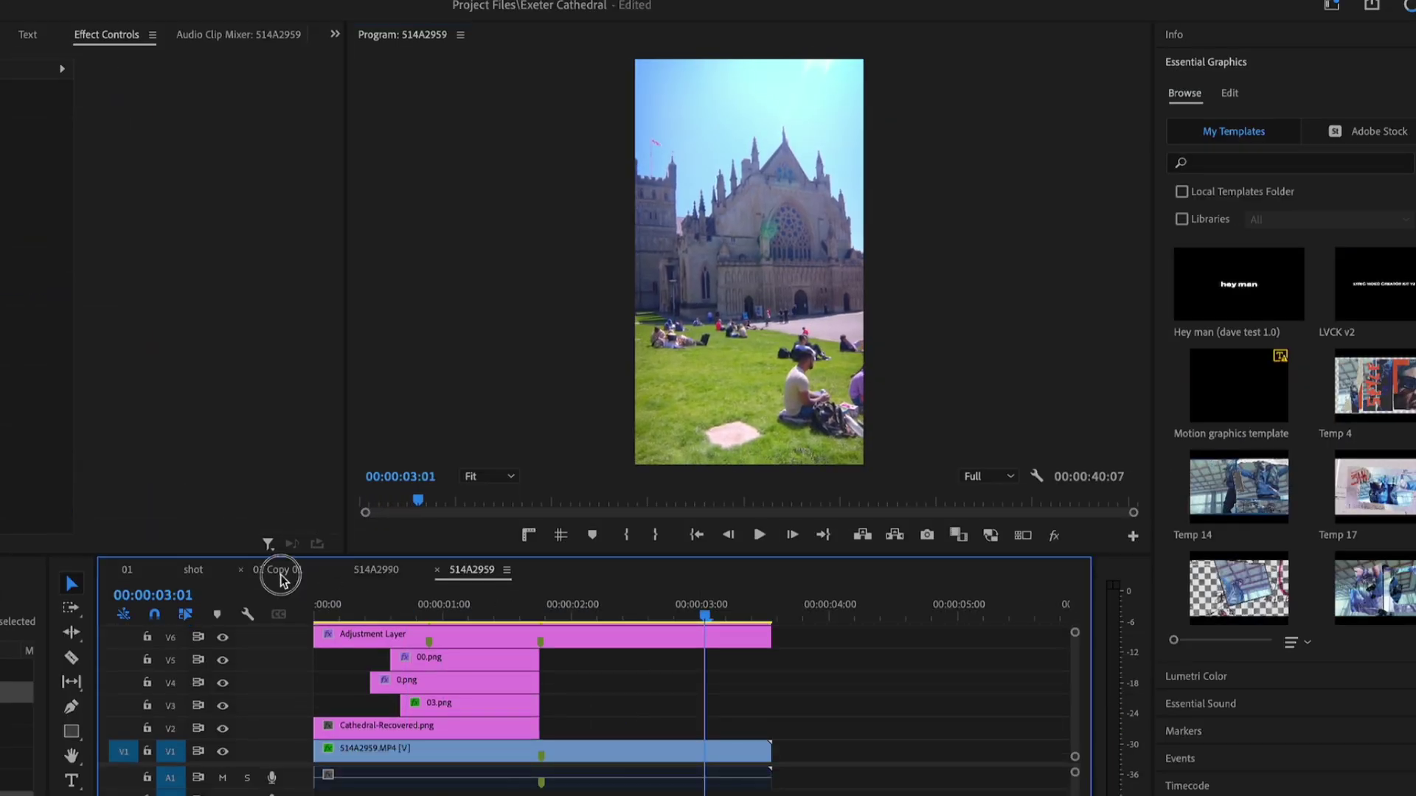
pyautogui.click(198, 570)
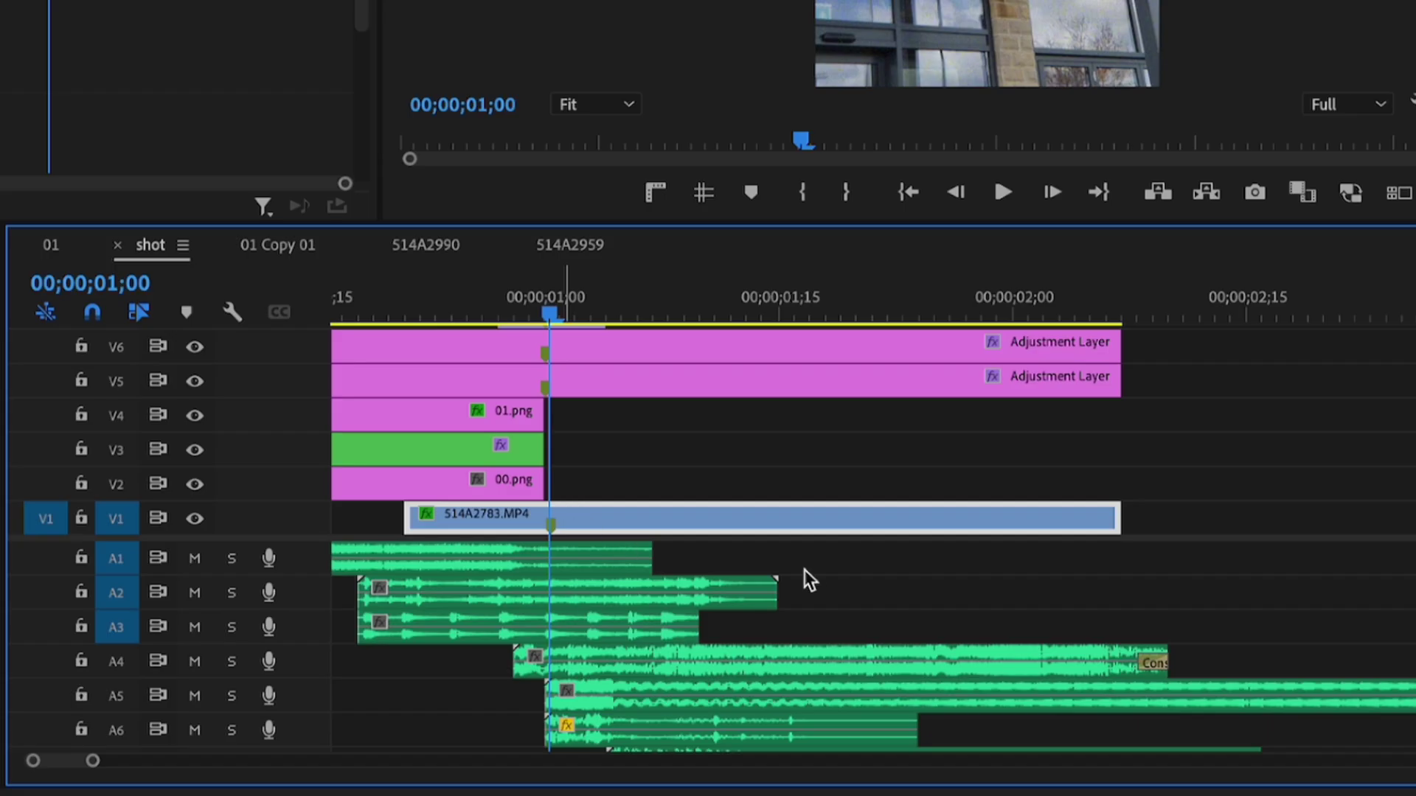
pyautogui.scroll(-2, 803, 569)
pyautogui.moveTo(866, 572); pyautogui.dragTo(707, 676)
pyautogui.scroll(2, 706, 676)
pyautogui.click(660, 563)
pyautogui.click(567, 561)
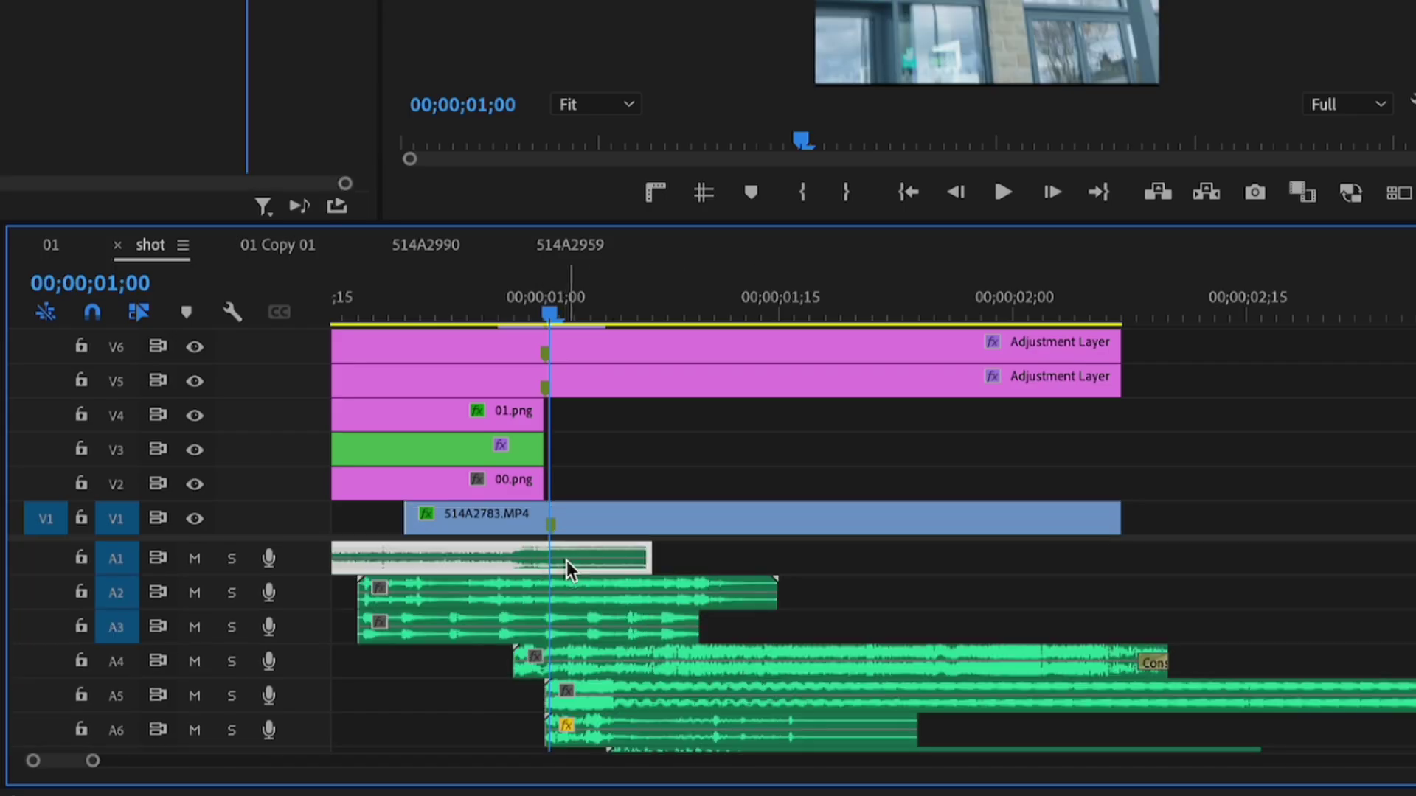
pyautogui.moveTo(997, 562); pyautogui.dragTo(522, 717)
pyautogui.scroll(-3, 541, 676)
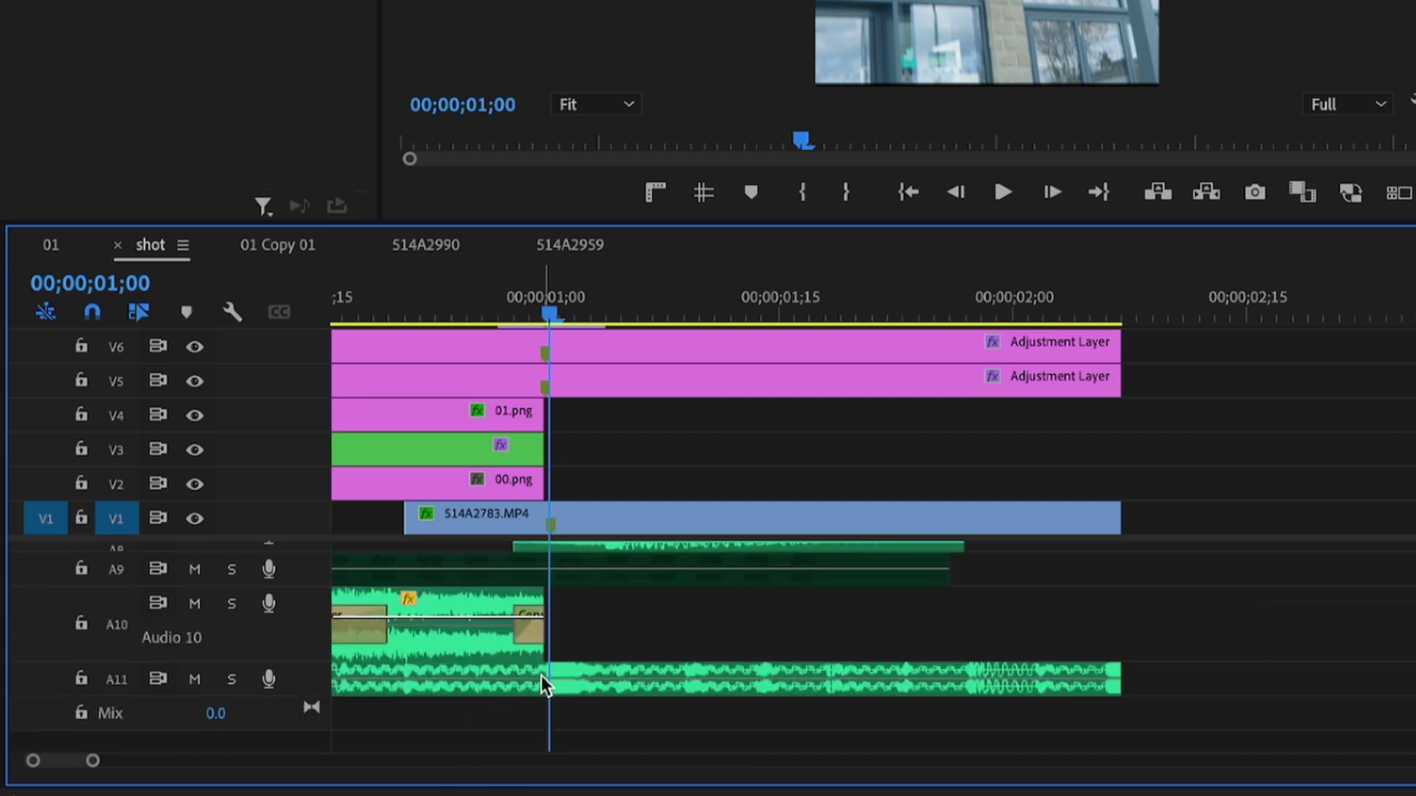
pyautogui.scroll(2, 662, 675)
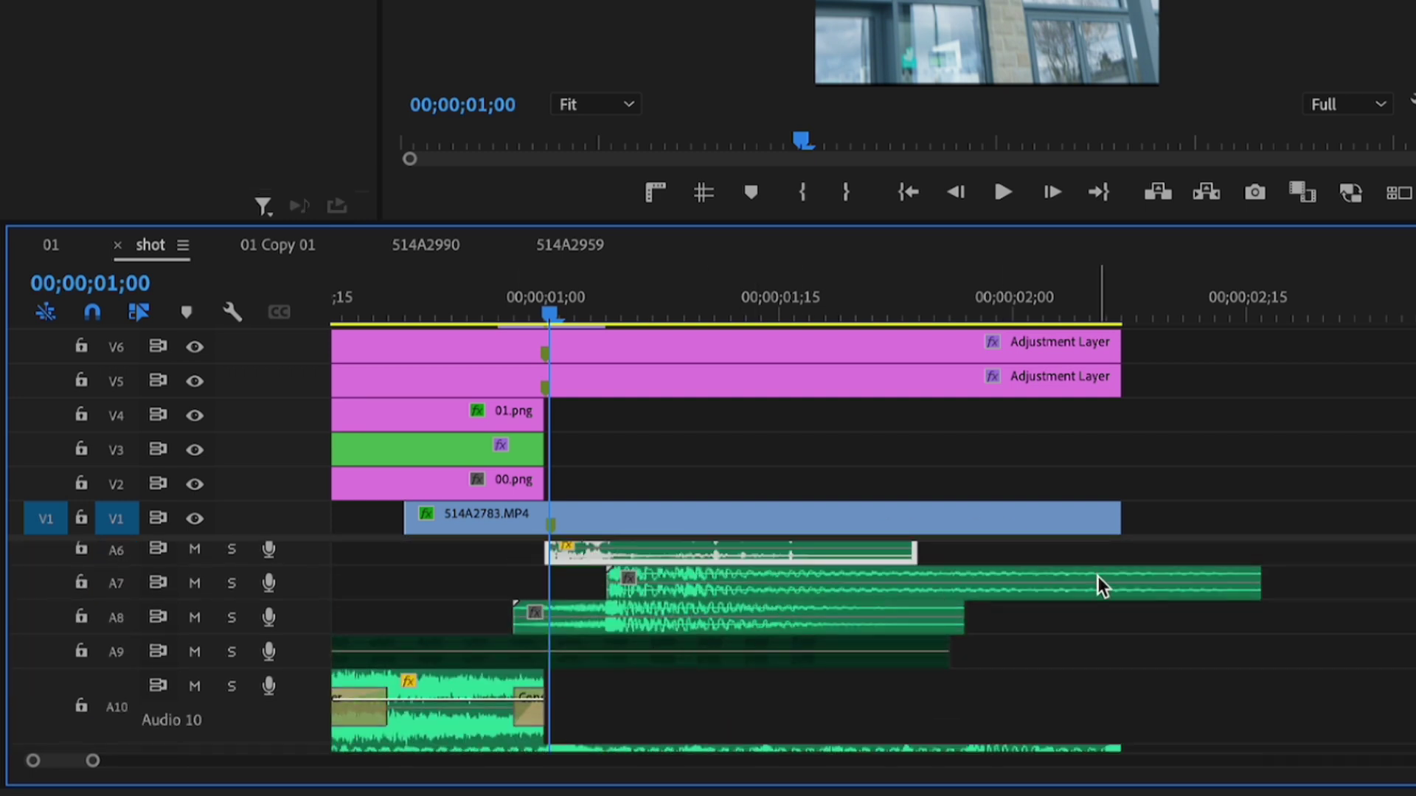
pyautogui.scroll(5, 648, 568)
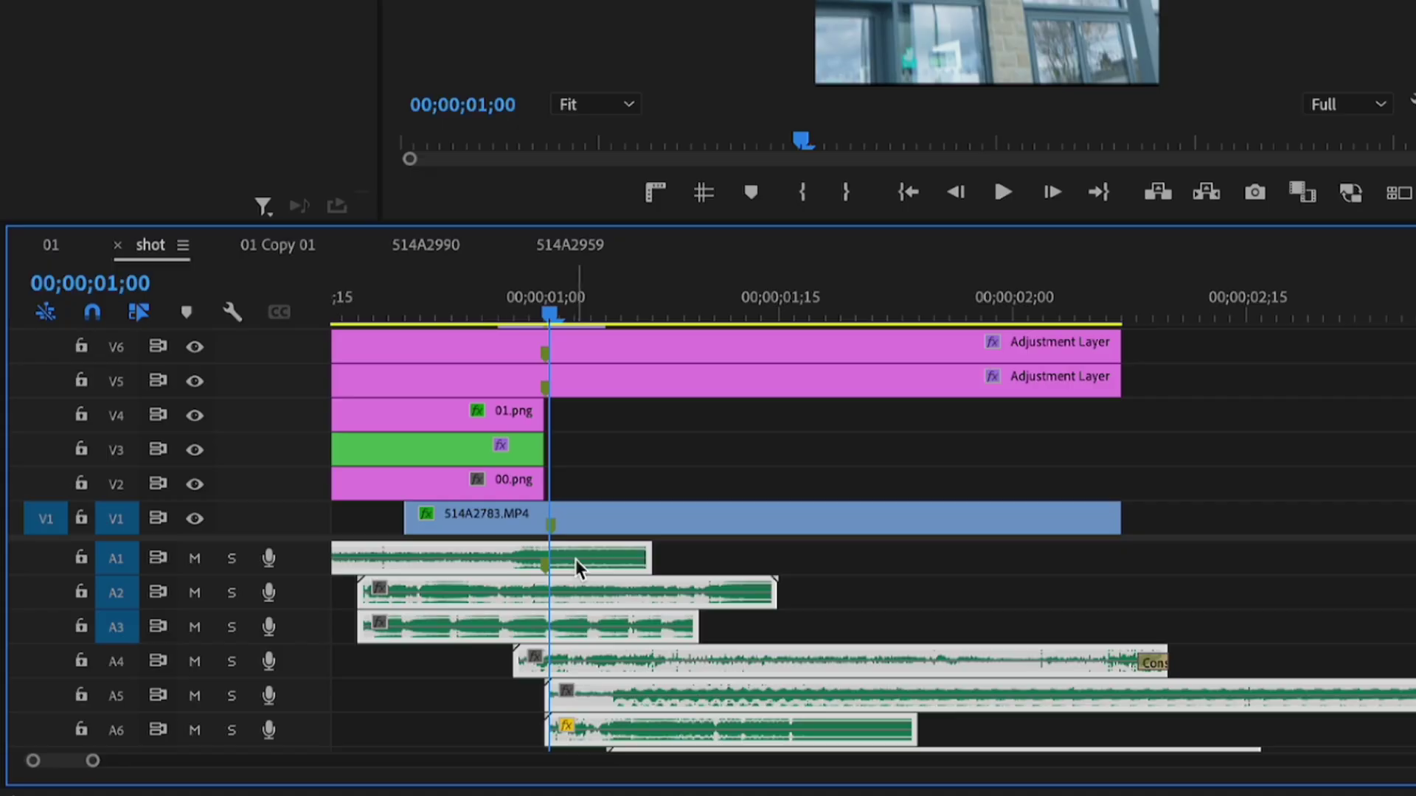
# Step: Bring the selected sound effects into the 514A2959 sequence's audio tracks and line up their marker with the cathedral footage's marker
pyautogui.moveTo(576, 559); pyautogui.dragTo(546, 247)
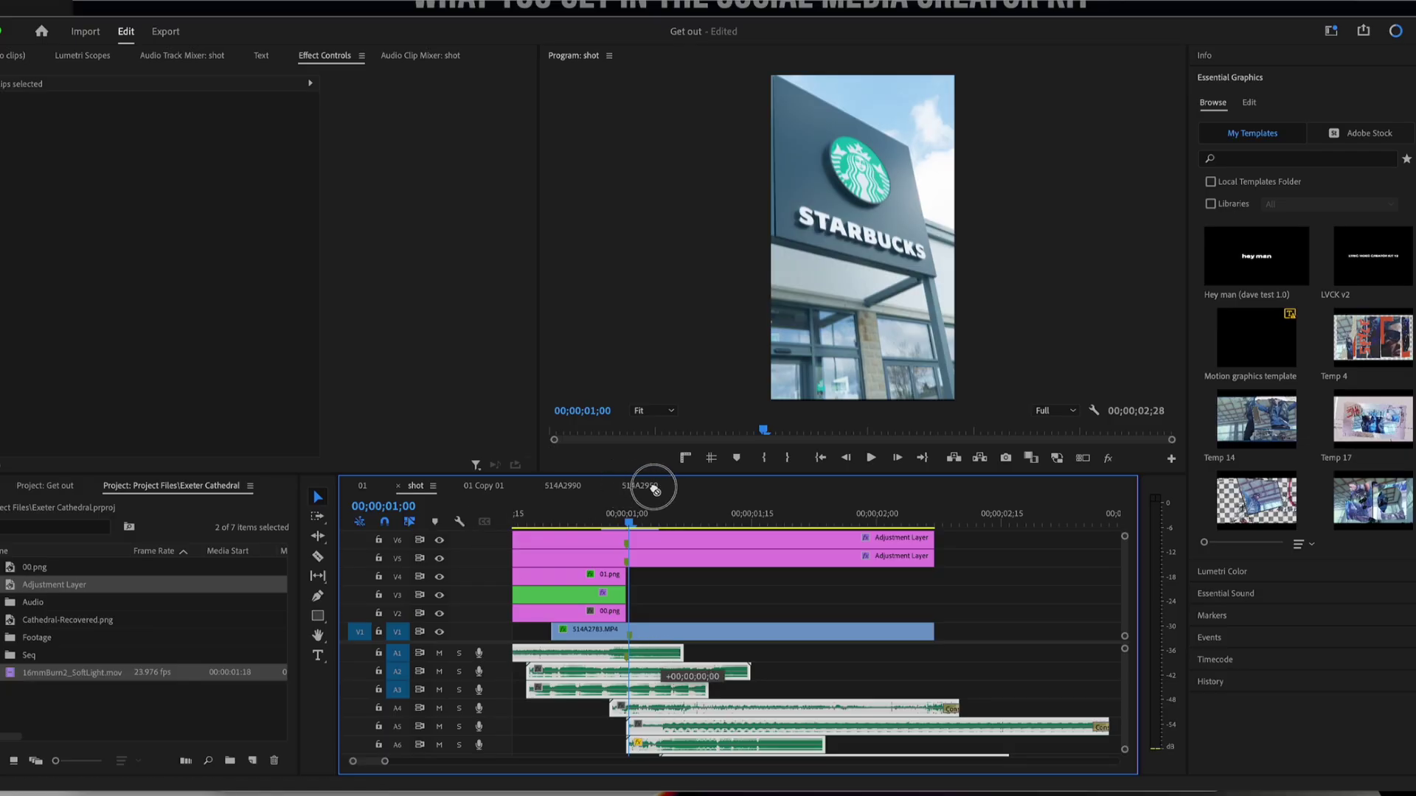
pyautogui.moveTo(654, 489); pyautogui.dragTo(775, 726)
pyautogui.moveTo(589, 714); pyautogui.dragTo(442, 710)
pyautogui.scroll(-3, 620, 715)
pyautogui.moveTo(639, 717); pyautogui.dragTo(569, 718)
pyautogui.moveTo(700, 714); pyautogui.dragTo(828, 716)
pyautogui.scroll(2, 863, 702)
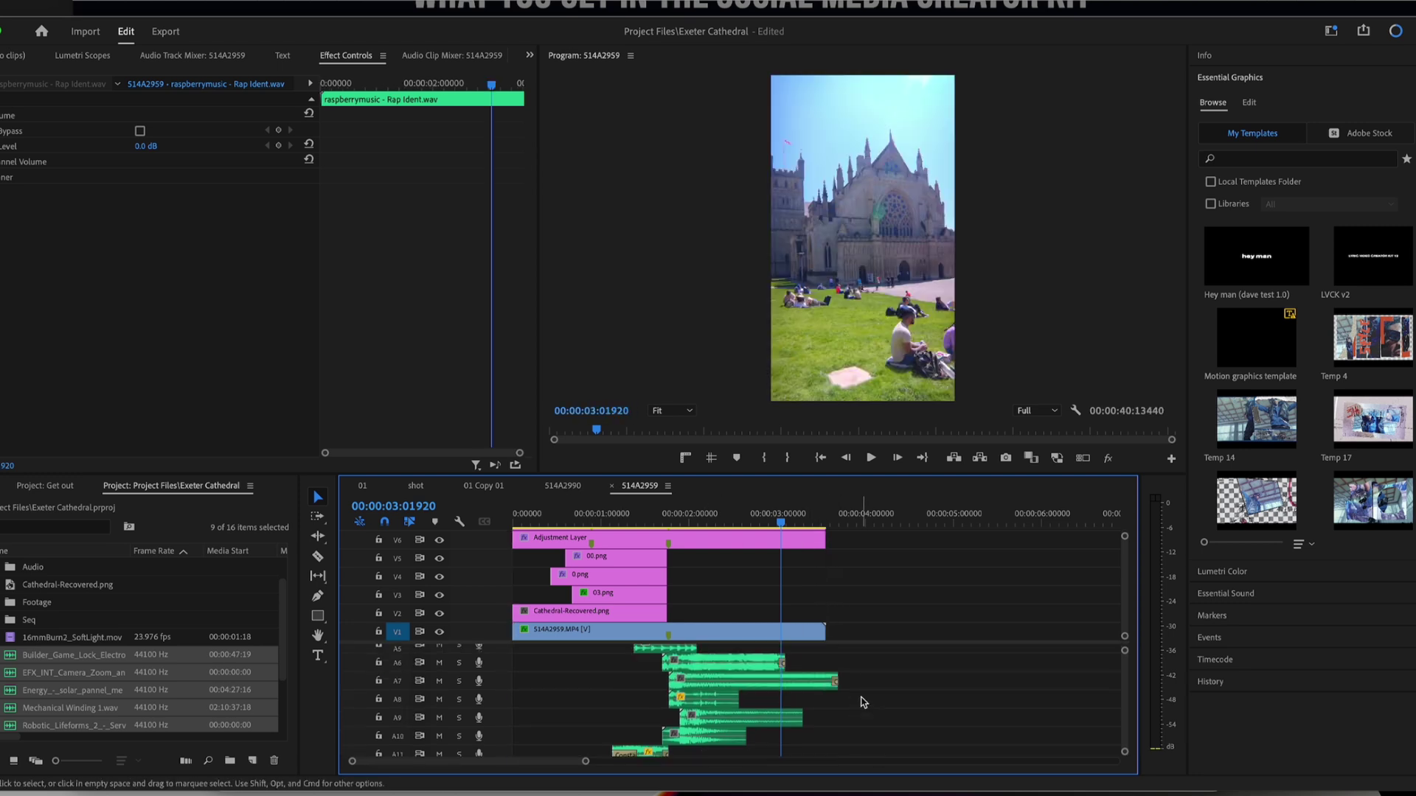
pyautogui.scroll(-2, 863, 701)
pyautogui.scroll(2, 835, 705)
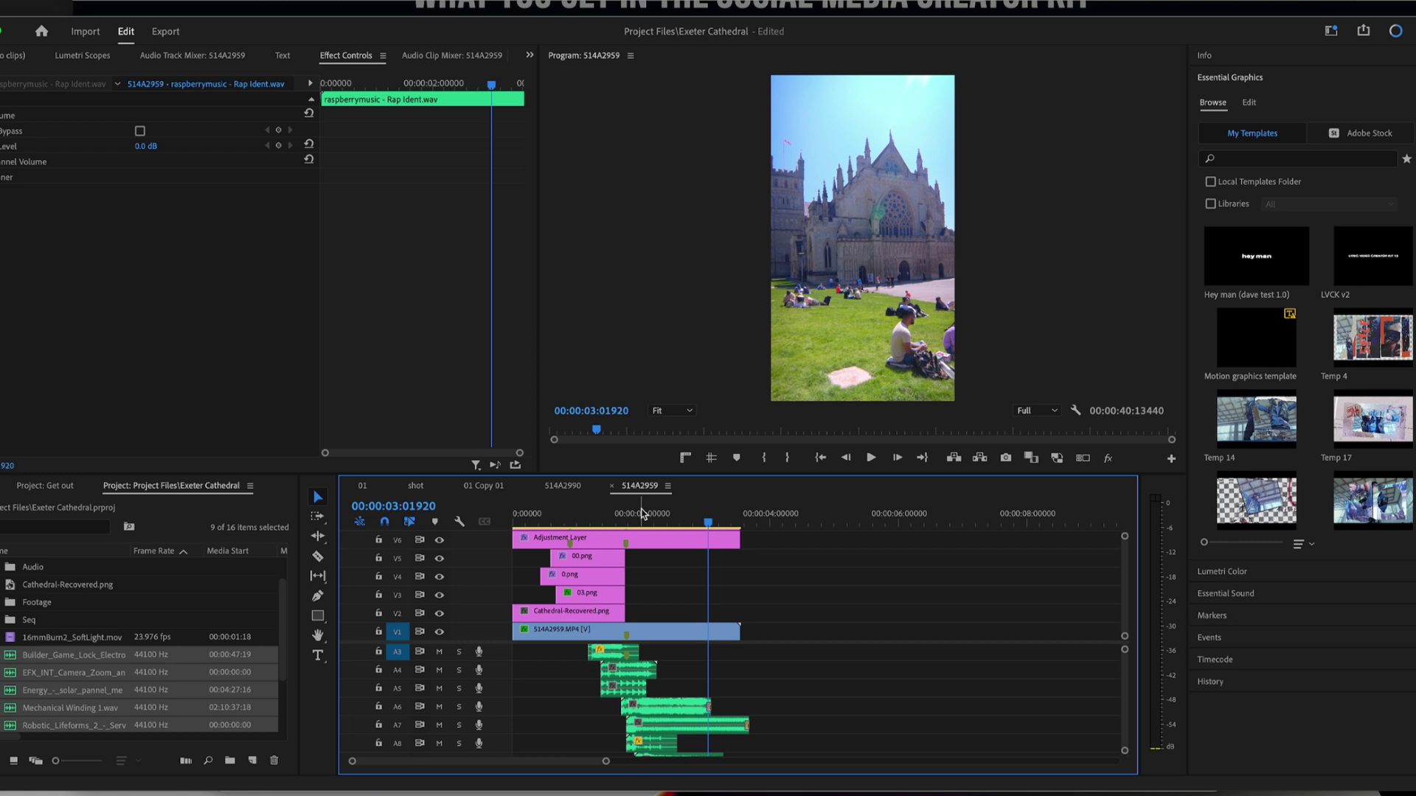
# Step: Play the cathedral sequence from the start to review the added layers and sound effects
pyautogui.press('Home')
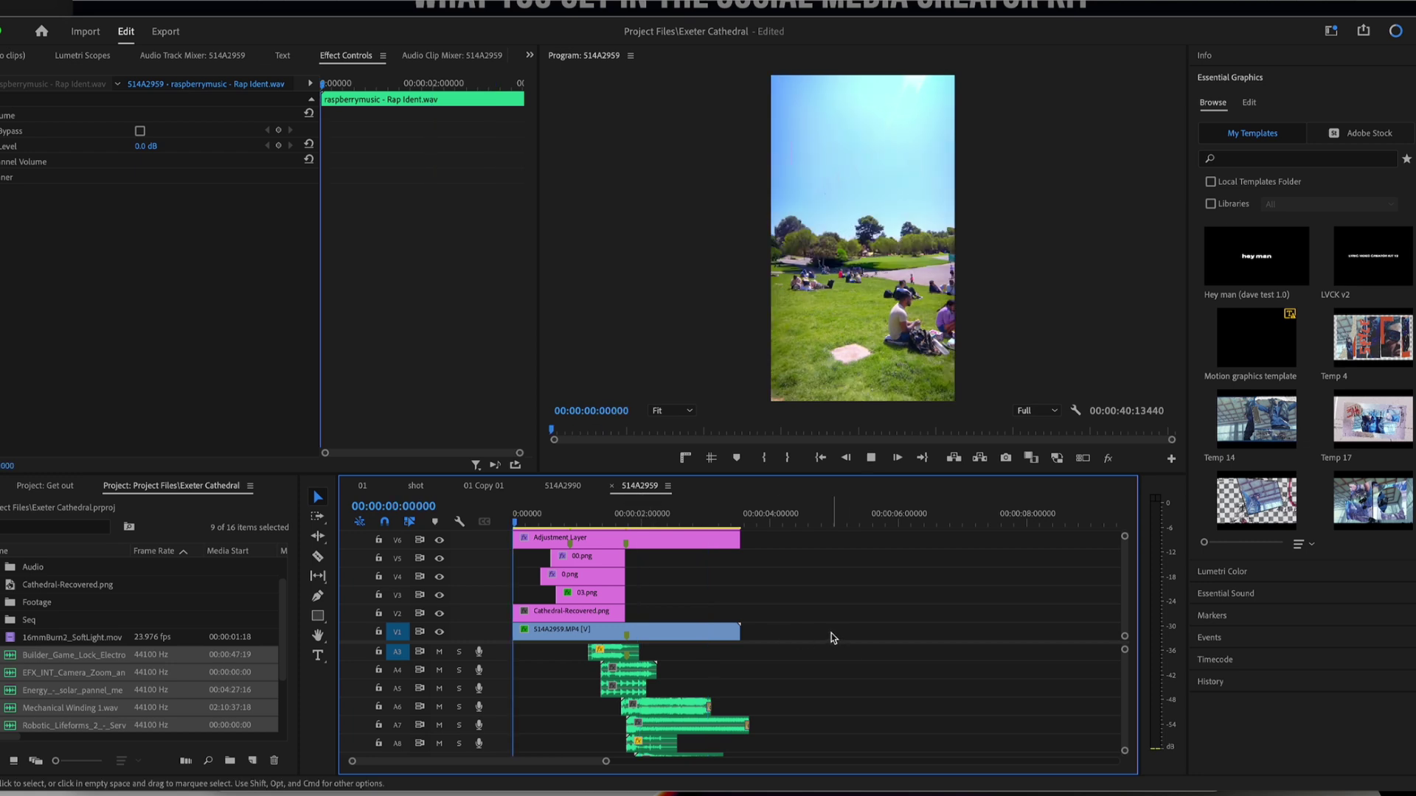
pyautogui.press('space')
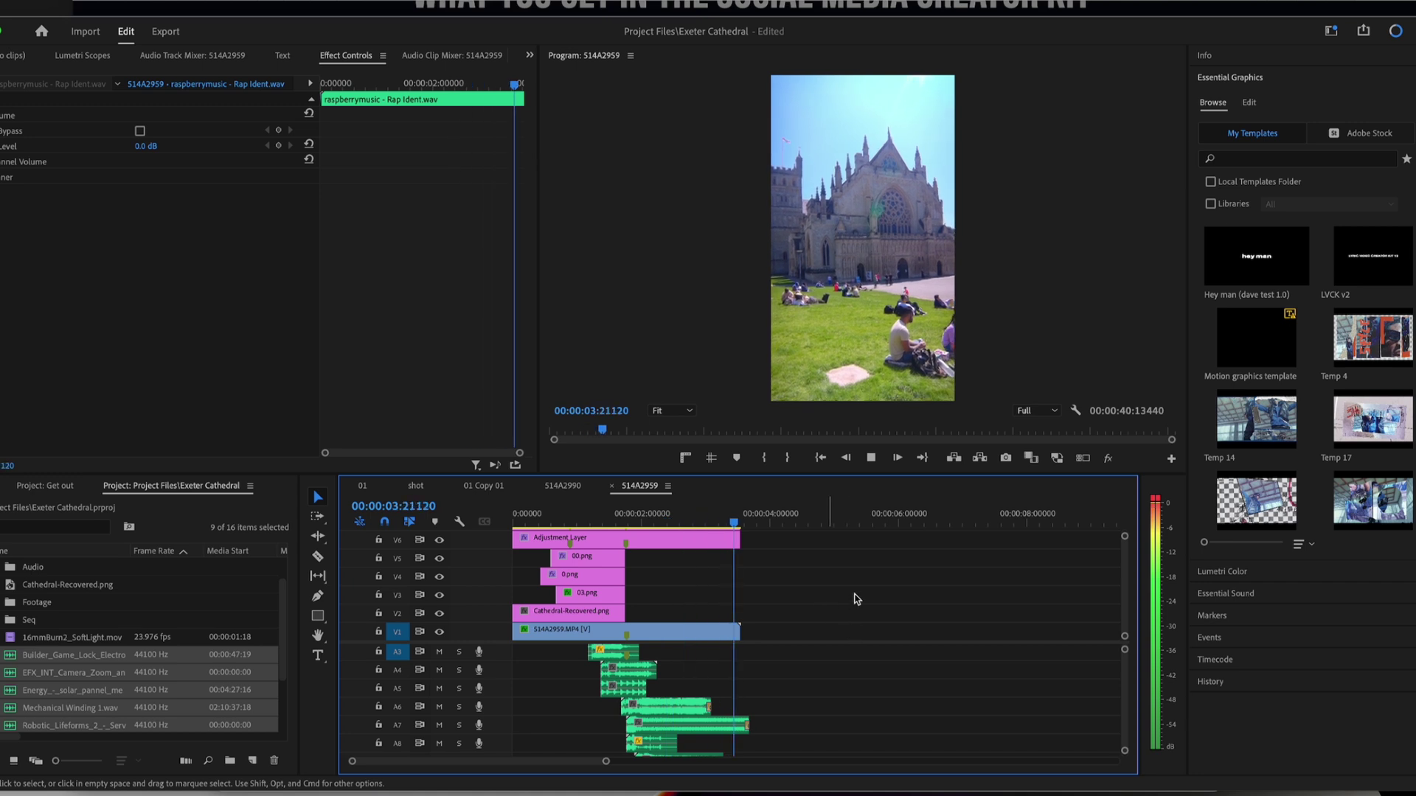
pyautogui.scroll(1, 639, 608)
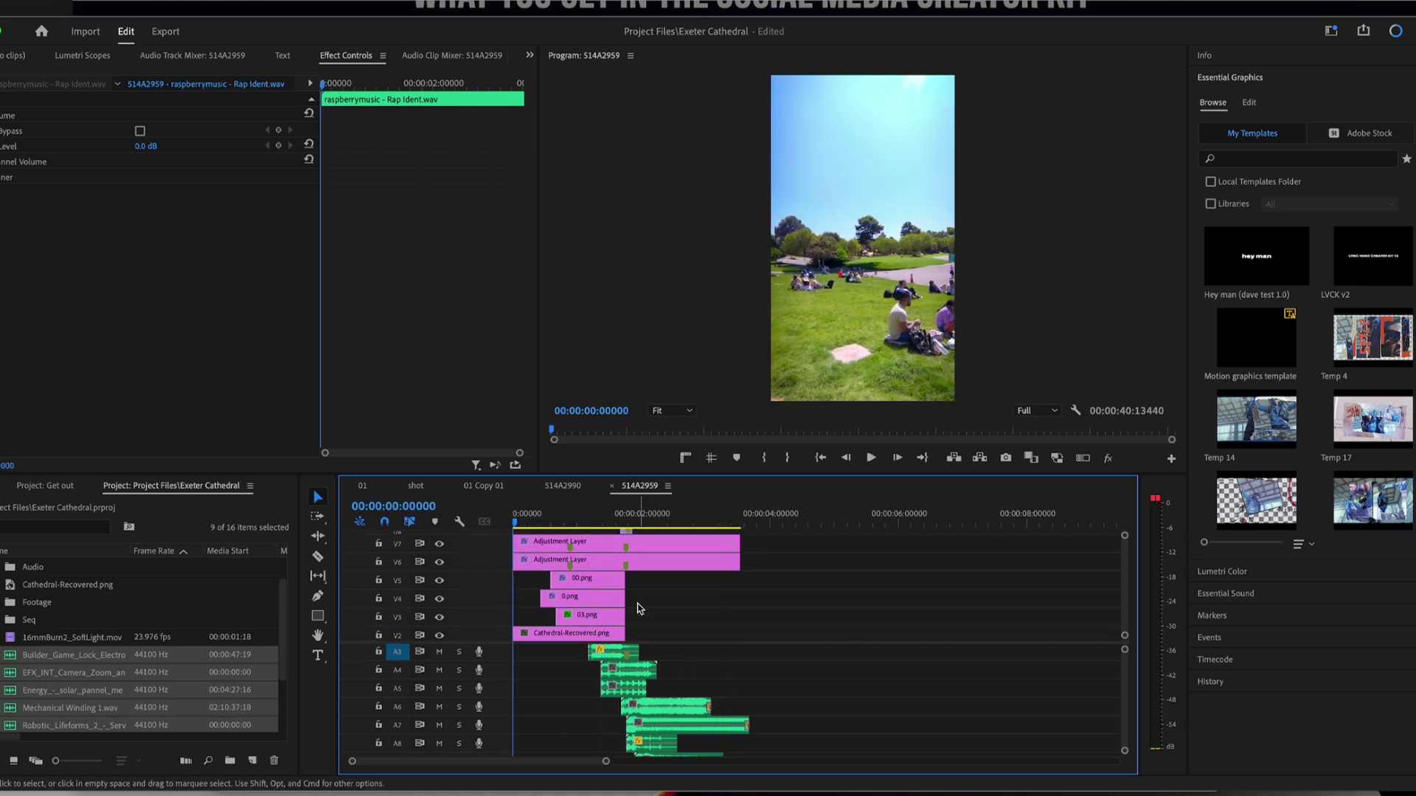
# Step: Move the playhead to the 0.png tower's entrance and audition Short Whoosh 27 and 29 from the Short bin
pyautogui.moveTo(519, 512); pyautogui.dragTo(569, 516)
pyautogui.scroll(2, 562, 620)
pyautogui.hscroll(-1, 561, 621)
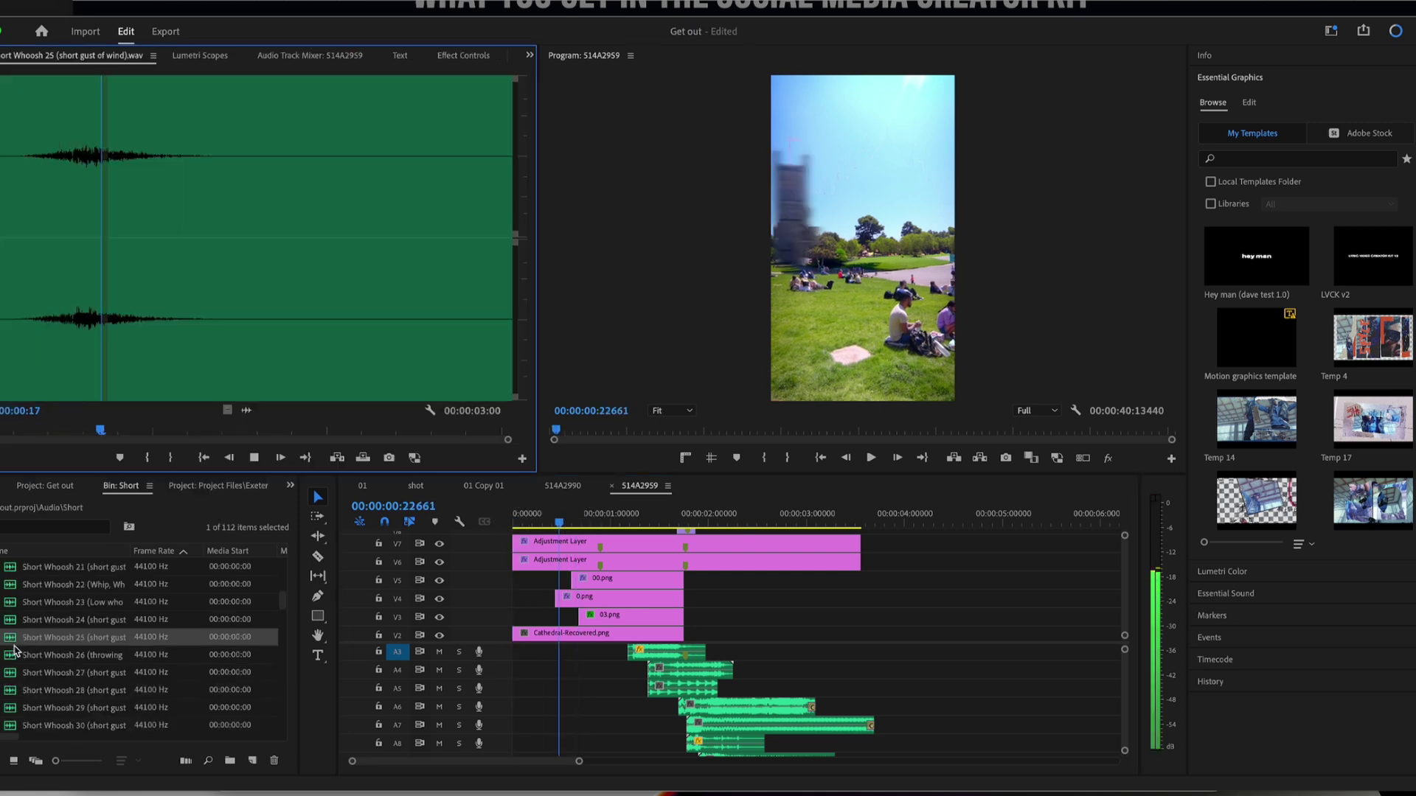
pyautogui.doubleClick(14, 672)
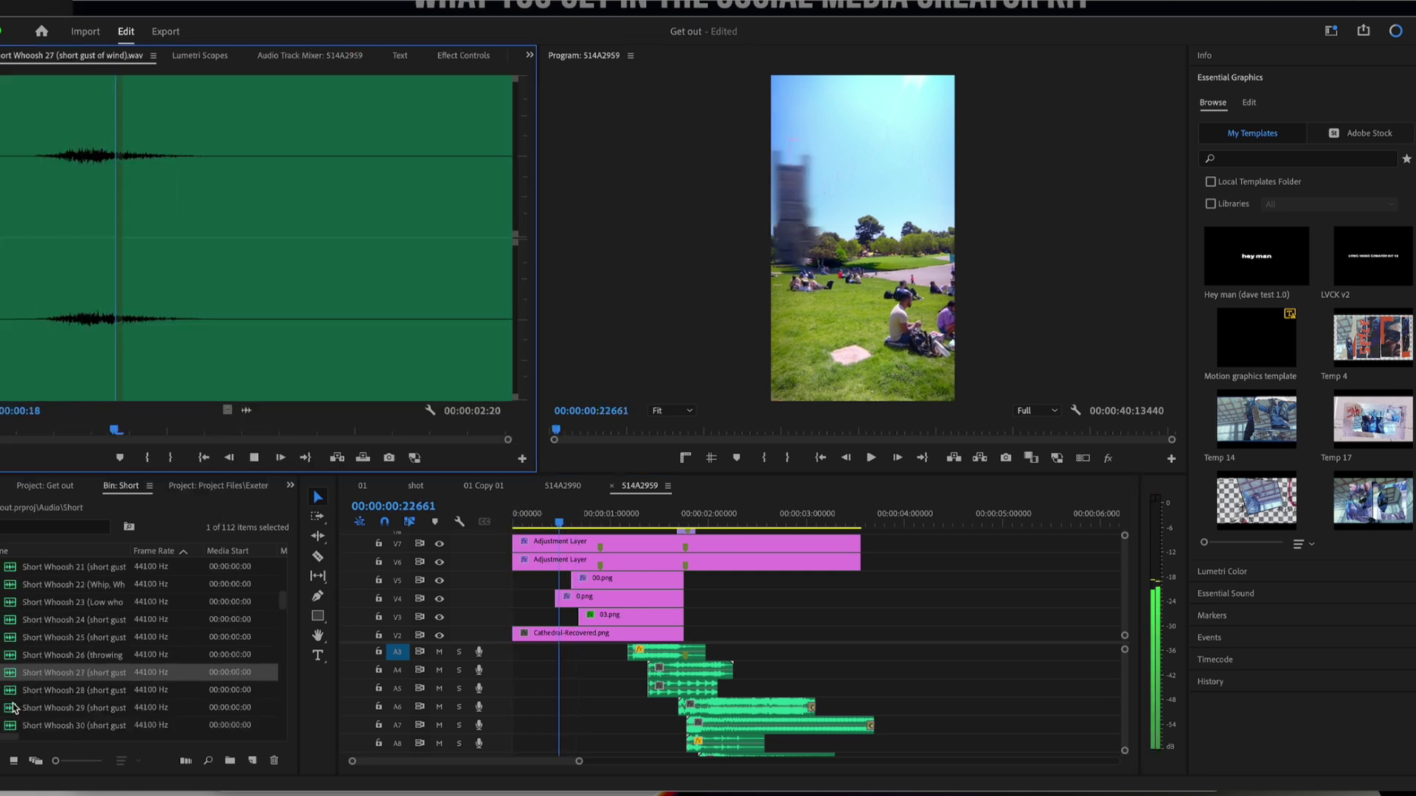
pyautogui.doubleClick(13, 706)
# Step: Audition the space rocket whooshes in the Short bin, comparing the sounds from Short Whoosh 46 to 50
pyautogui.scroll(-7, 13, 701)
pyautogui.doubleClick(12, 638)
pyautogui.doubleClick(10, 657)
pyautogui.click(10, 675)
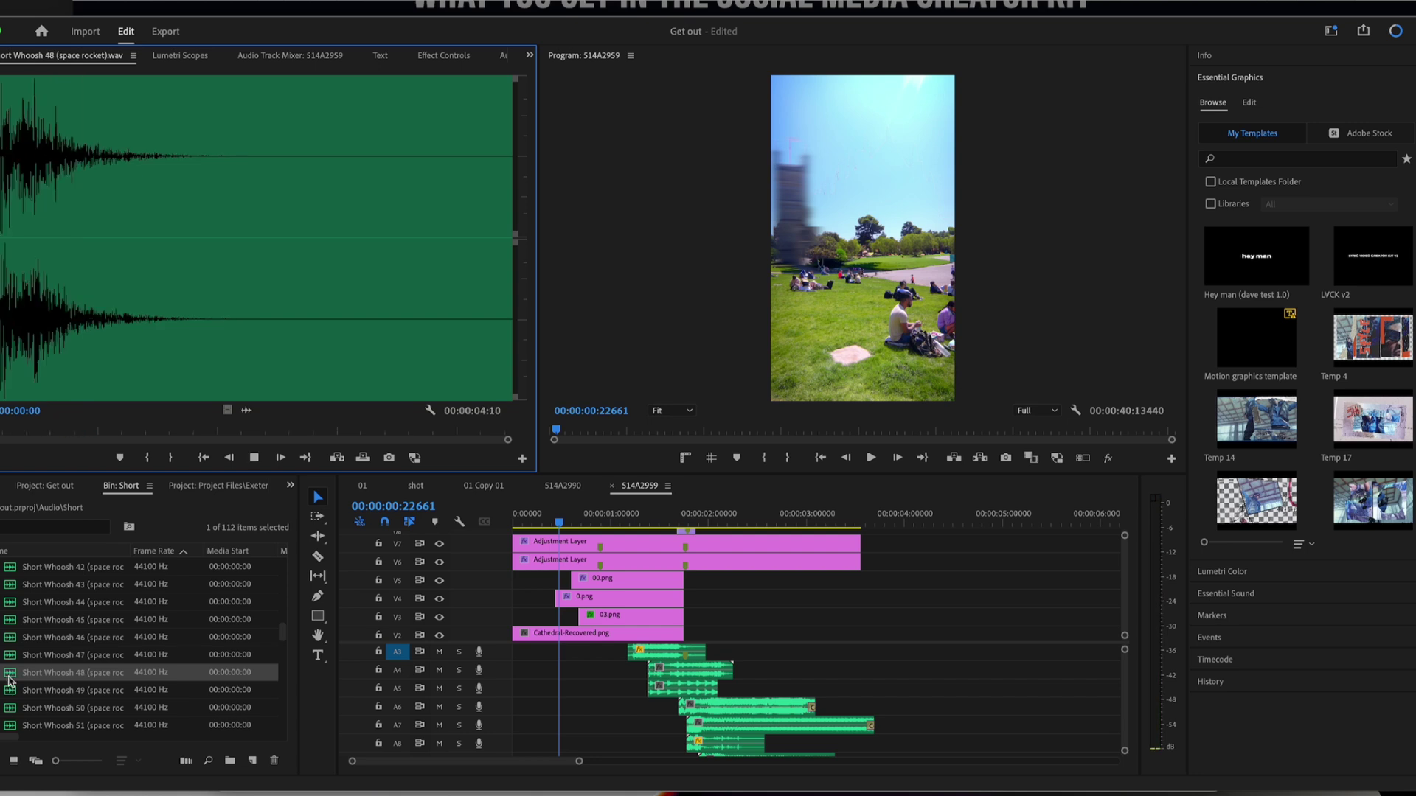
pyautogui.press('Down')
pyautogui.press('Down')
pyautogui.press('Down')
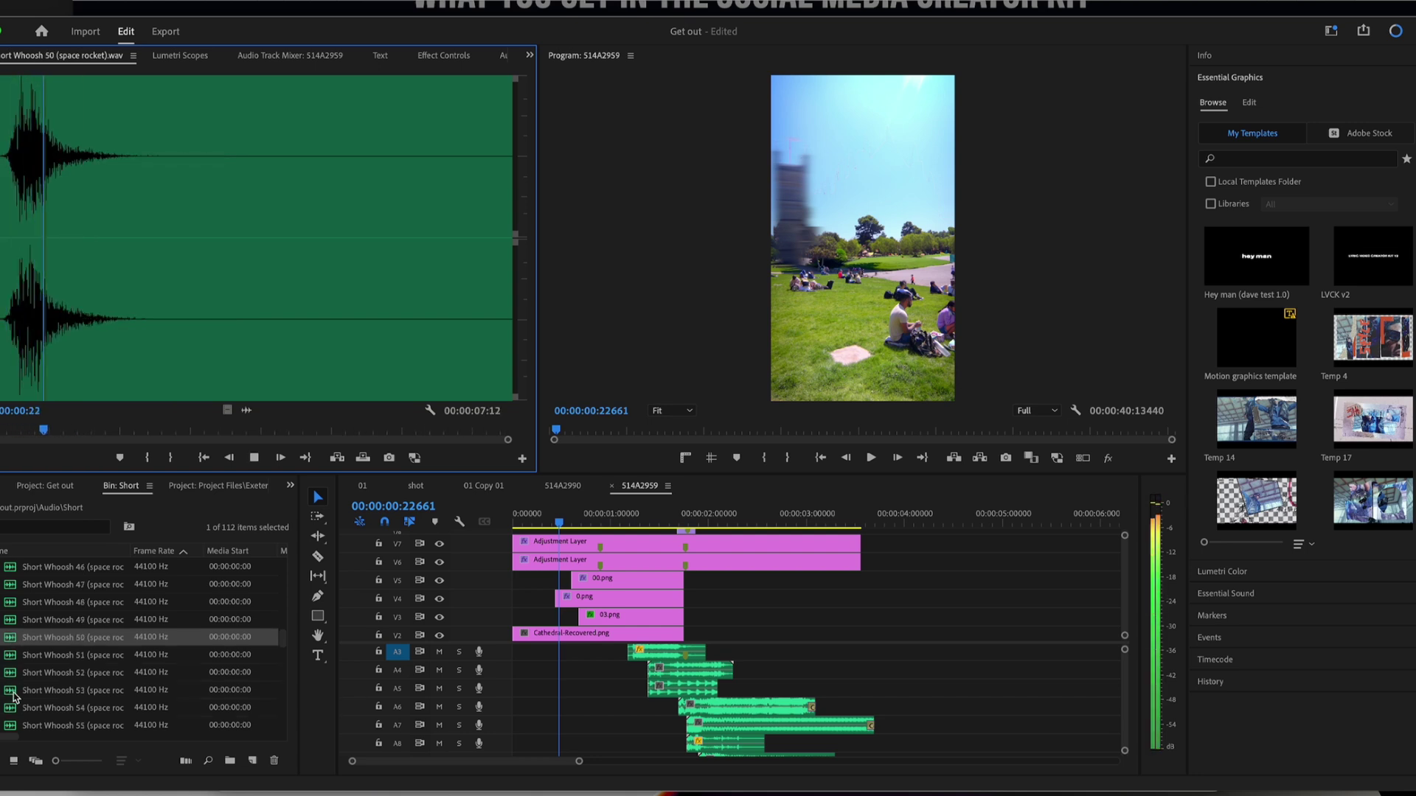
pyautogui.press('Up')
pyautogui.press('Up')
pyautogui.press('Up')
pyautogui.press('Up')
pyautogui.press('Up')
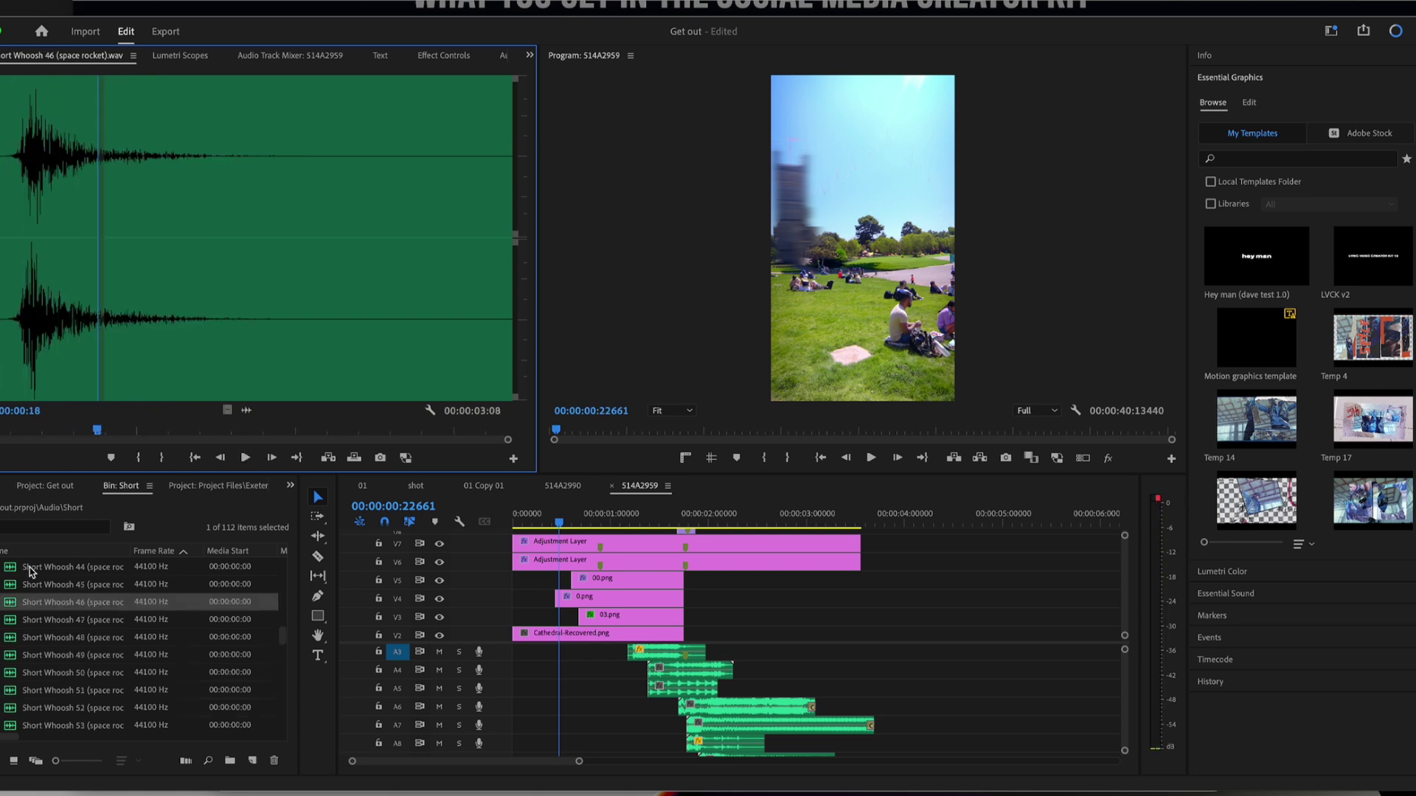